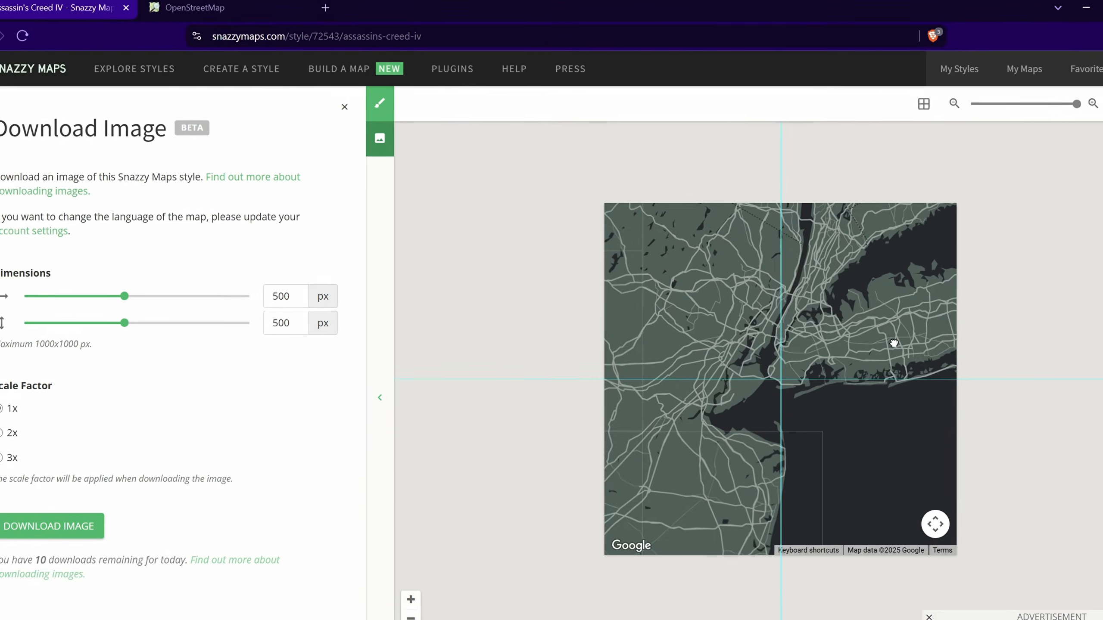
Reposition the Snazzy Maps view over the Middle East and download the map image at 3x scale factor.
drag(893, 343, 699, 384)
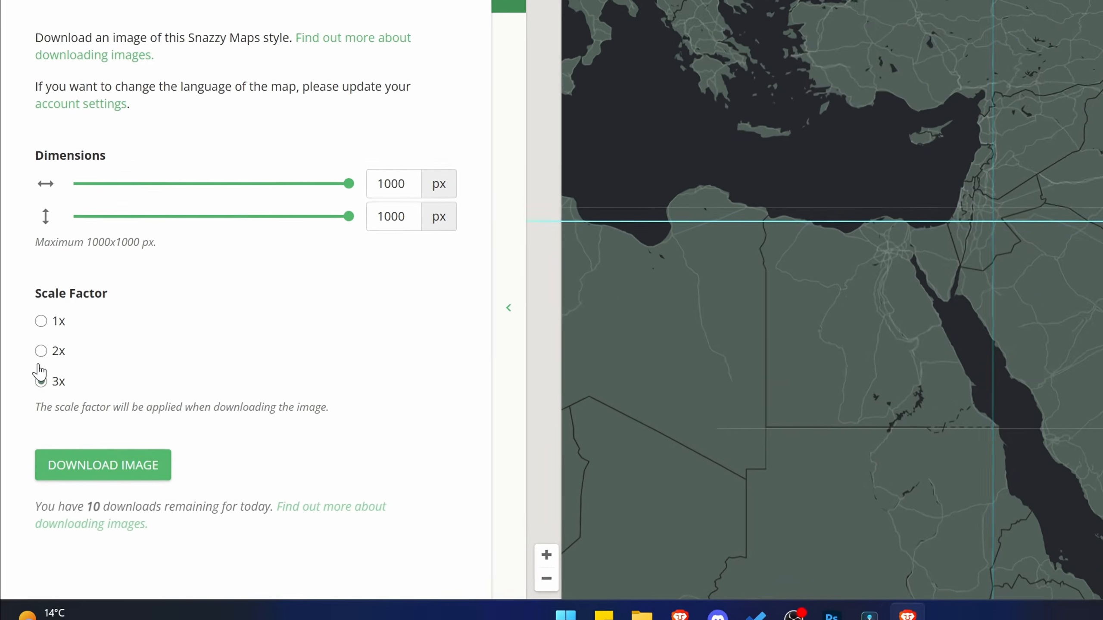
click(32, 426)
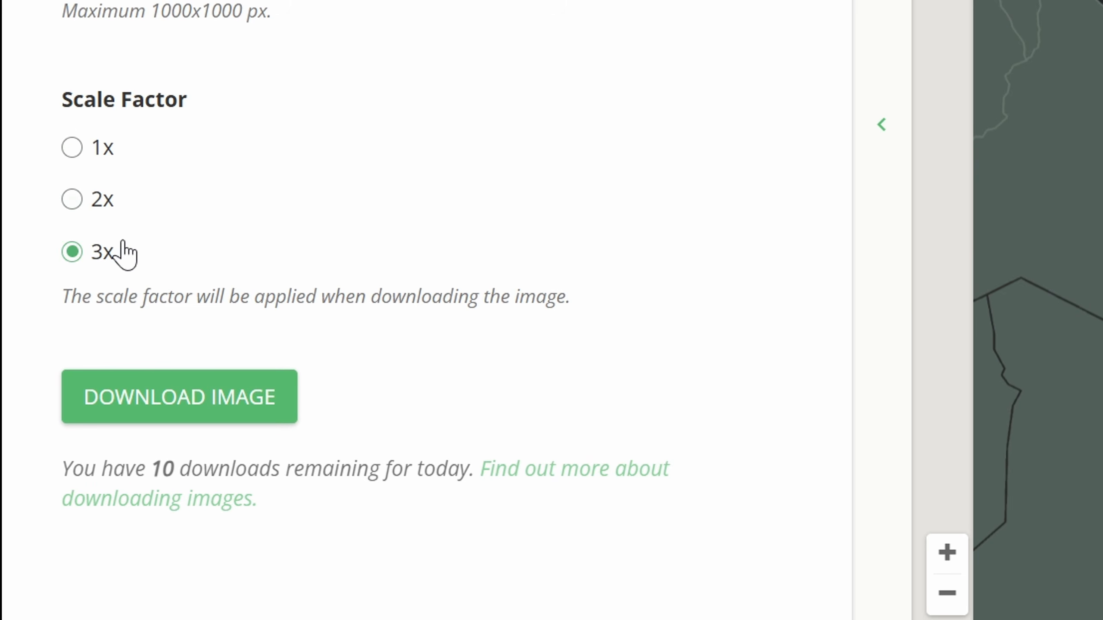
click(181, 392)
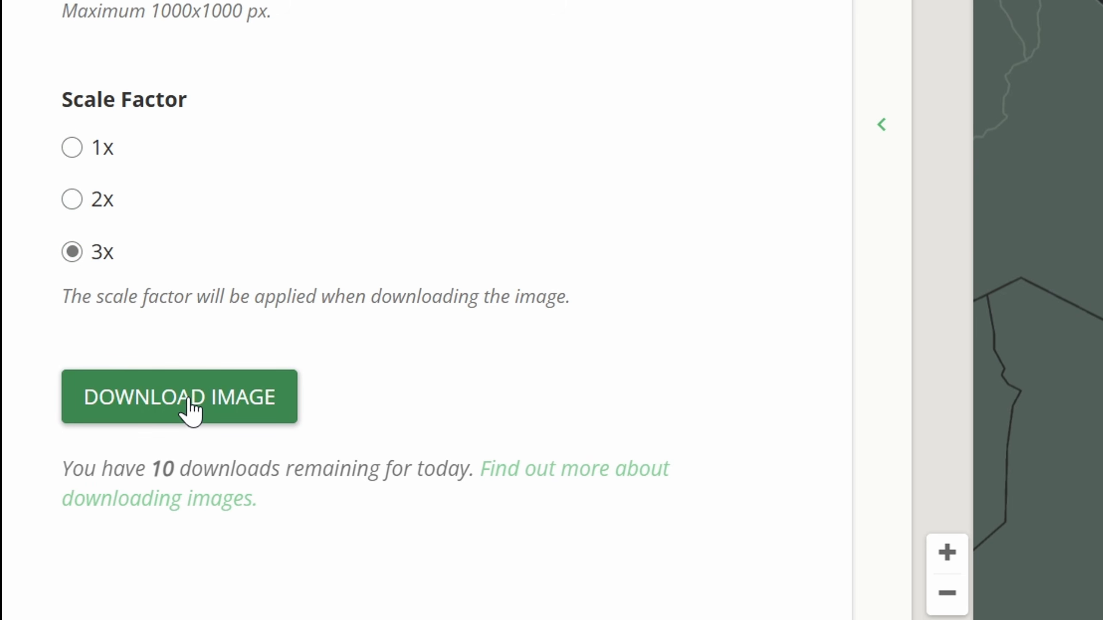
click(190, 413)
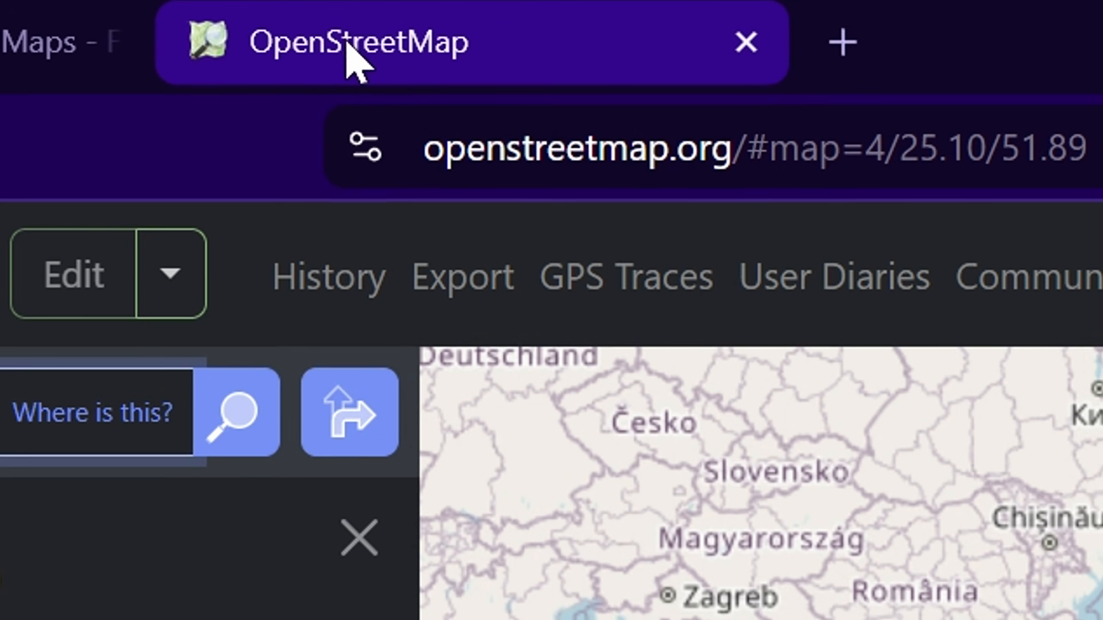
Switch to OpenStreetMap, search for Jordan and open the country's result.
drag(231, 39, 303, 40)
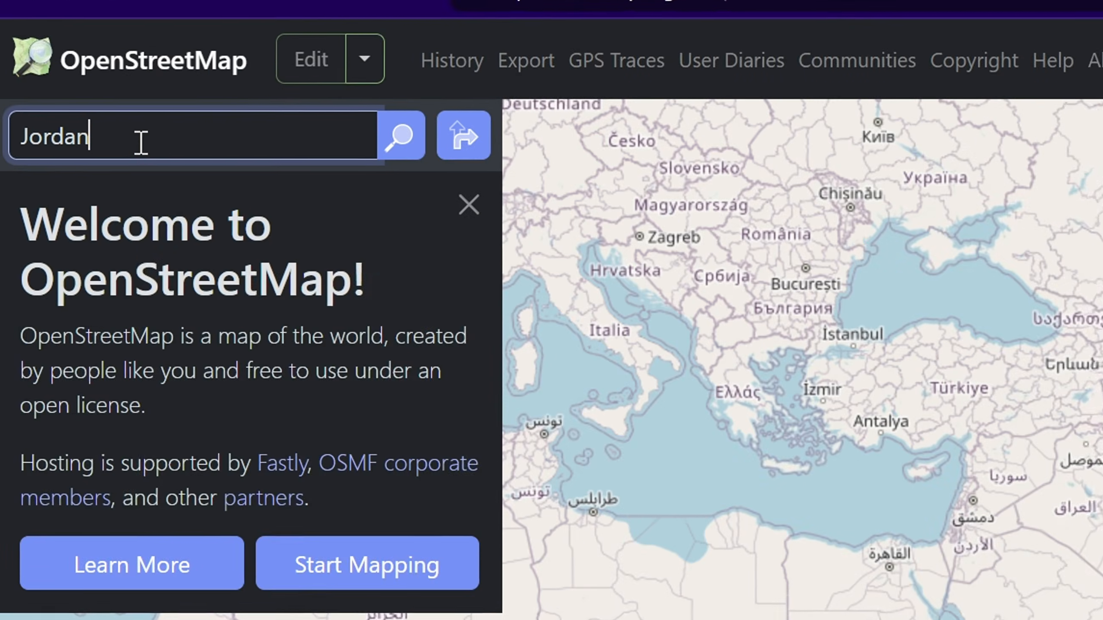
key(Return)
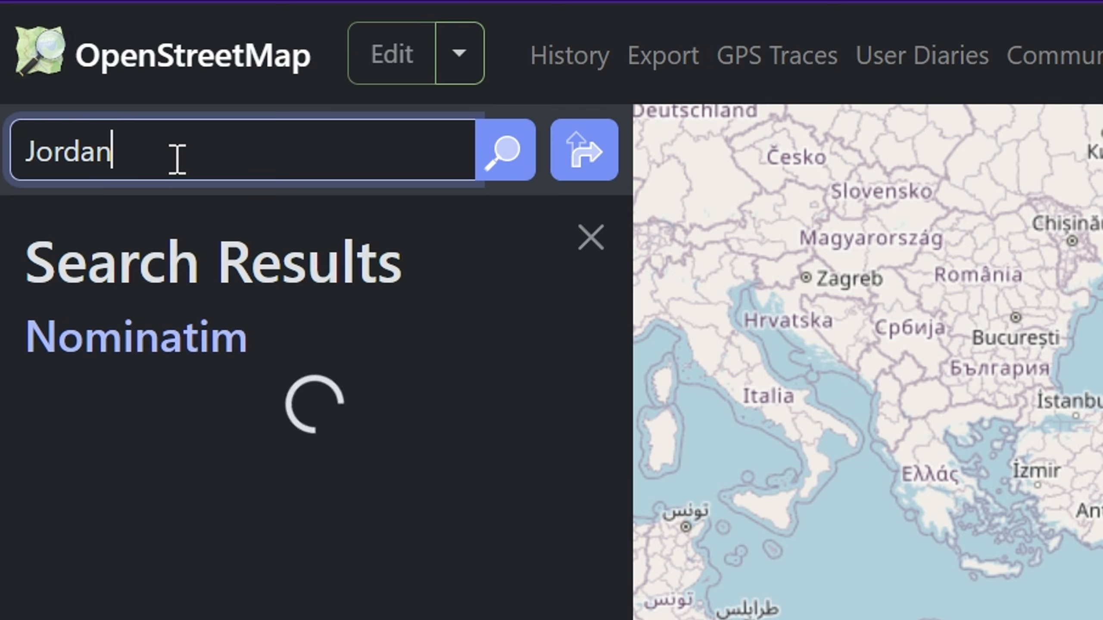
click(154, 410)
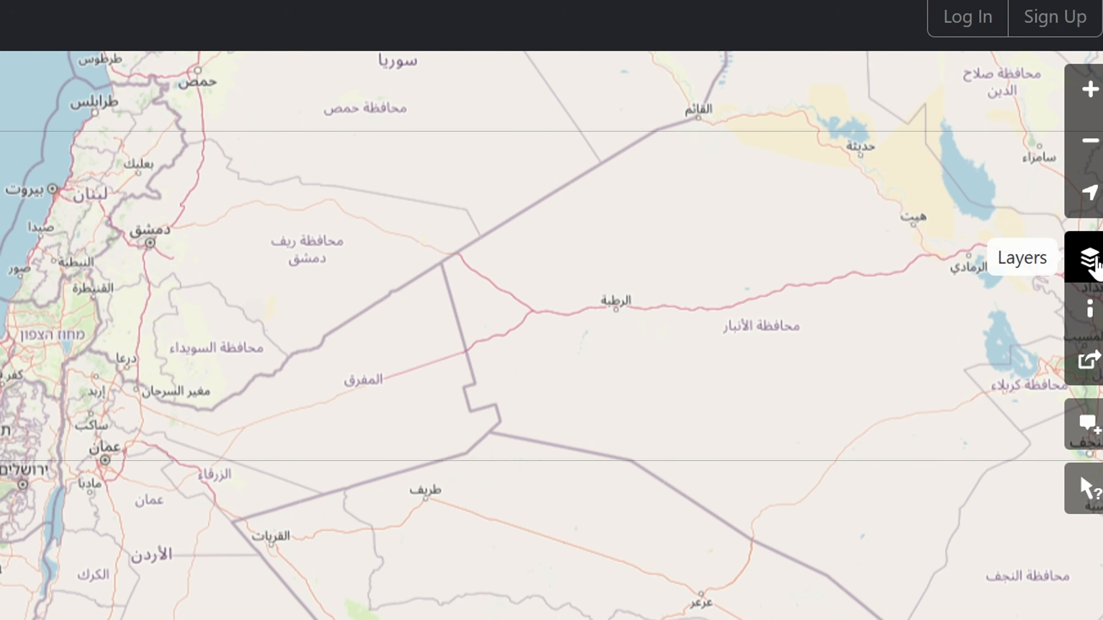
Change the map layer to Cycle Map and capture a screenshot of the area around Jordan's border outline.
click(1090, 260)
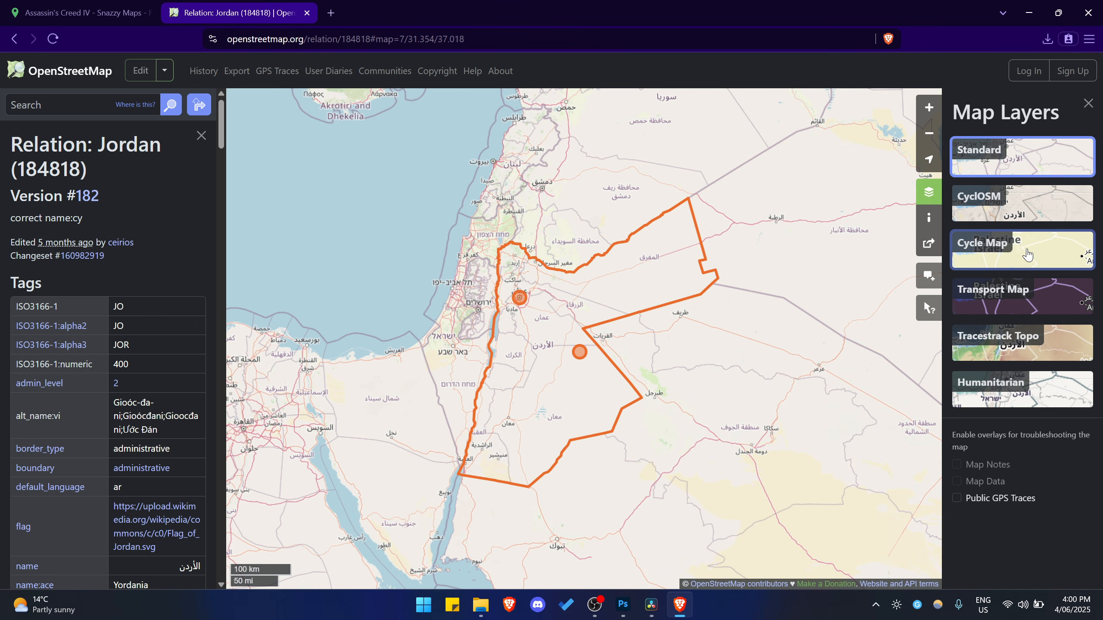
click(1027, 255)
key(super+shift+s)
drag(342, 109, 853, 545)
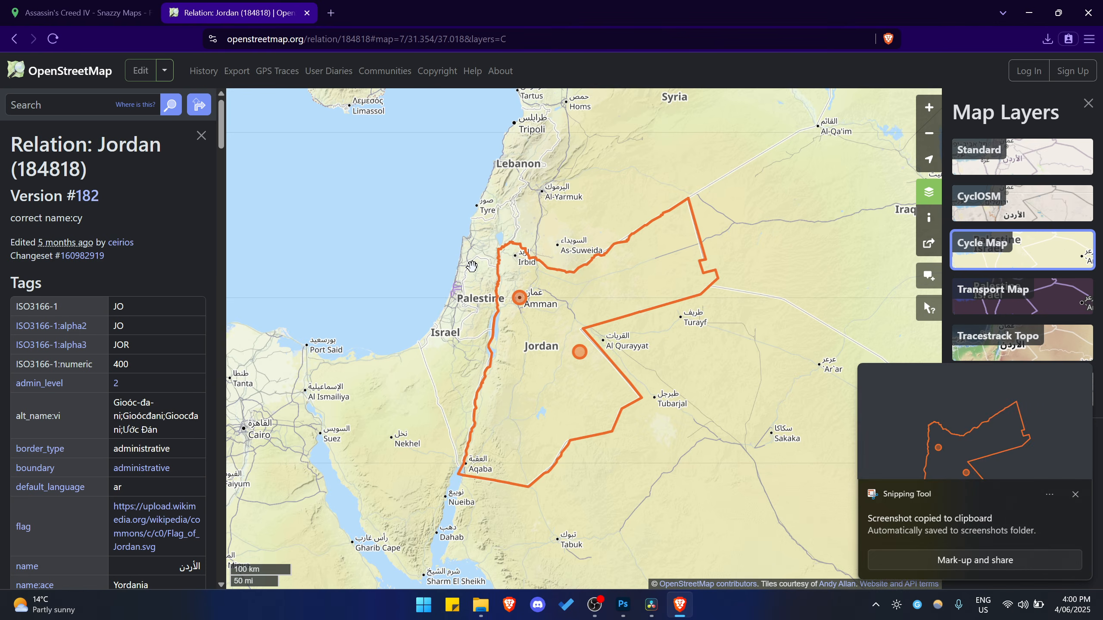
Switch to Photoshop and delete the dark fill inside Jordan's orange outline.
key(alt+Tab)
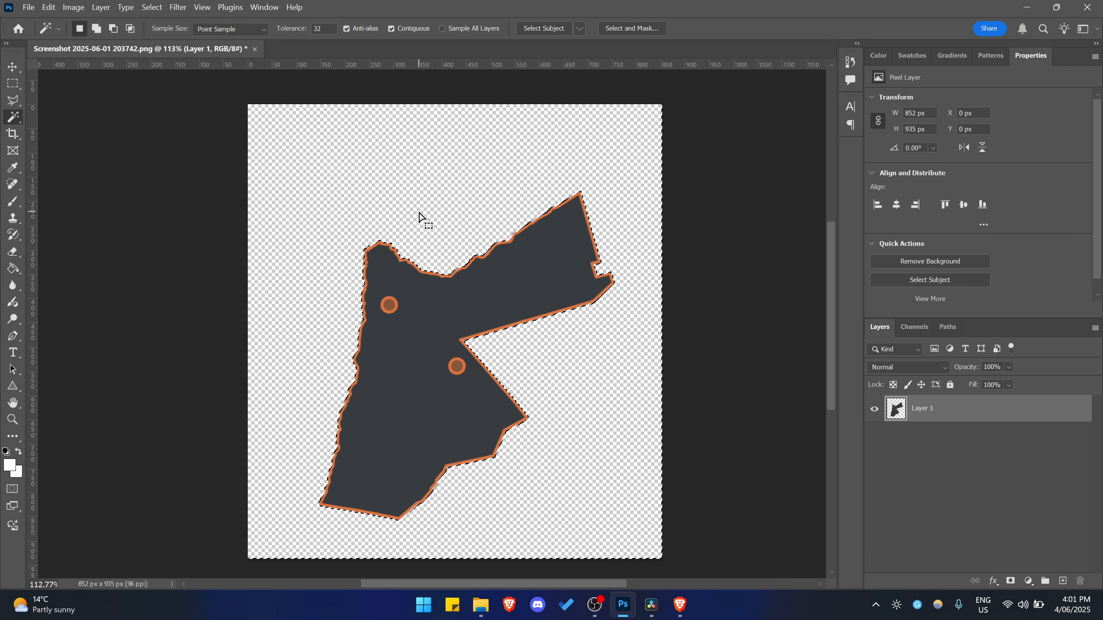
click(415, 374)
key(Delete)
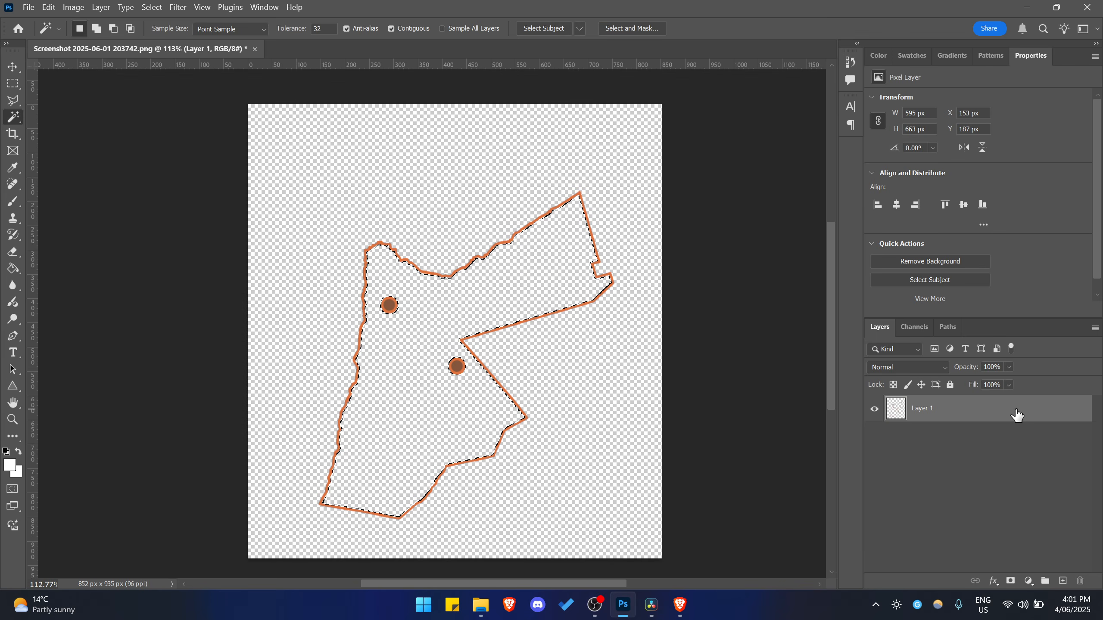
Deselect the outline and erase the two orange circle markers inside Jordan with the Eraser tool.
scroll(496, 322, down, 3)
key(ctrl+d)
scroll(464, 315, up, 7)
key(e)
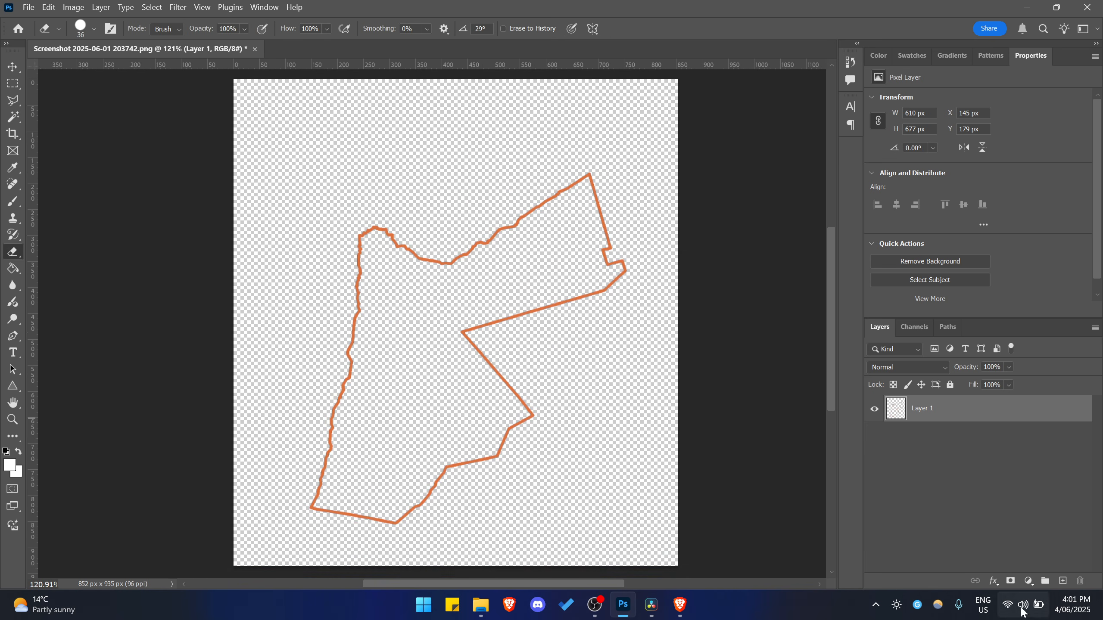
Apply a white Color Overlay with Normal blend mode and 100% opacity to the outline layer.
click(994, 581)
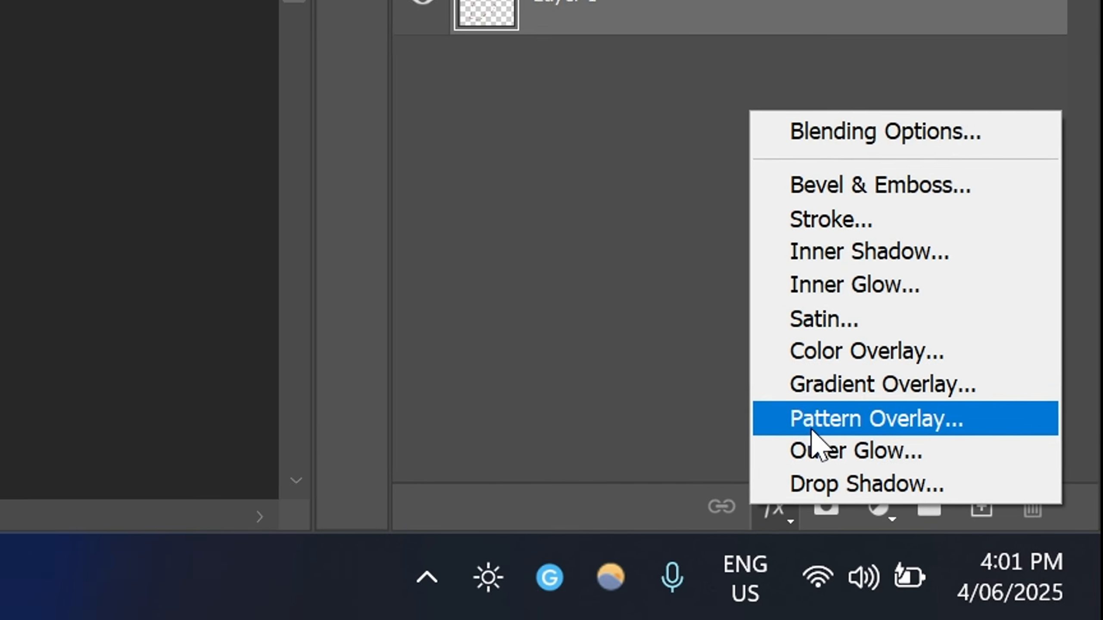
click(996, 525)
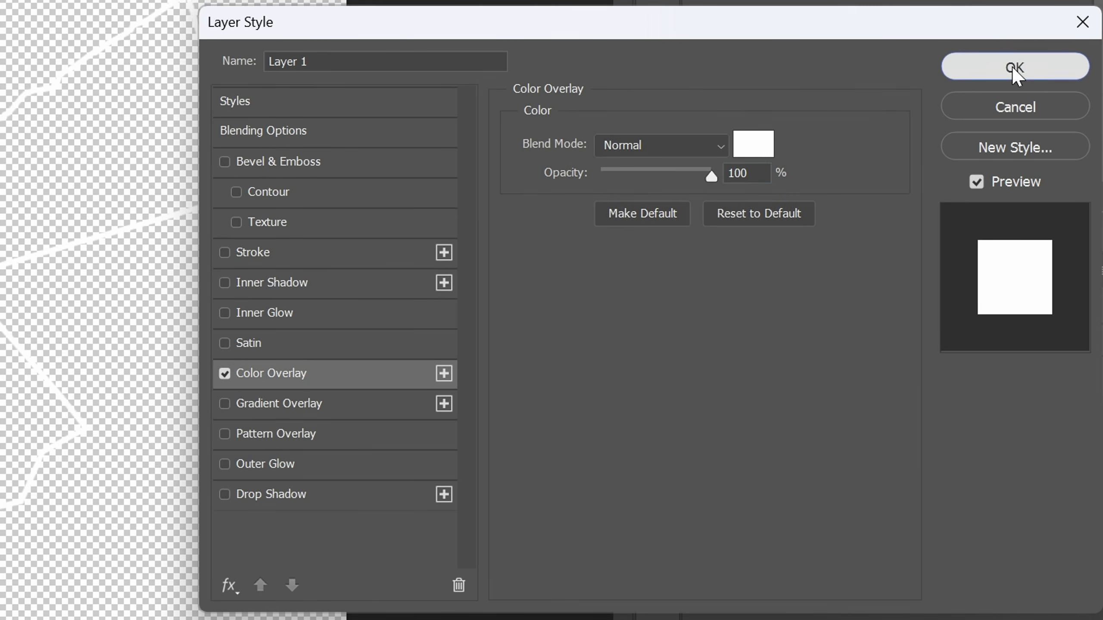
click(1013, 68)
Export the white Jordan outline with Quick Export as PNG.
click(33, 6)
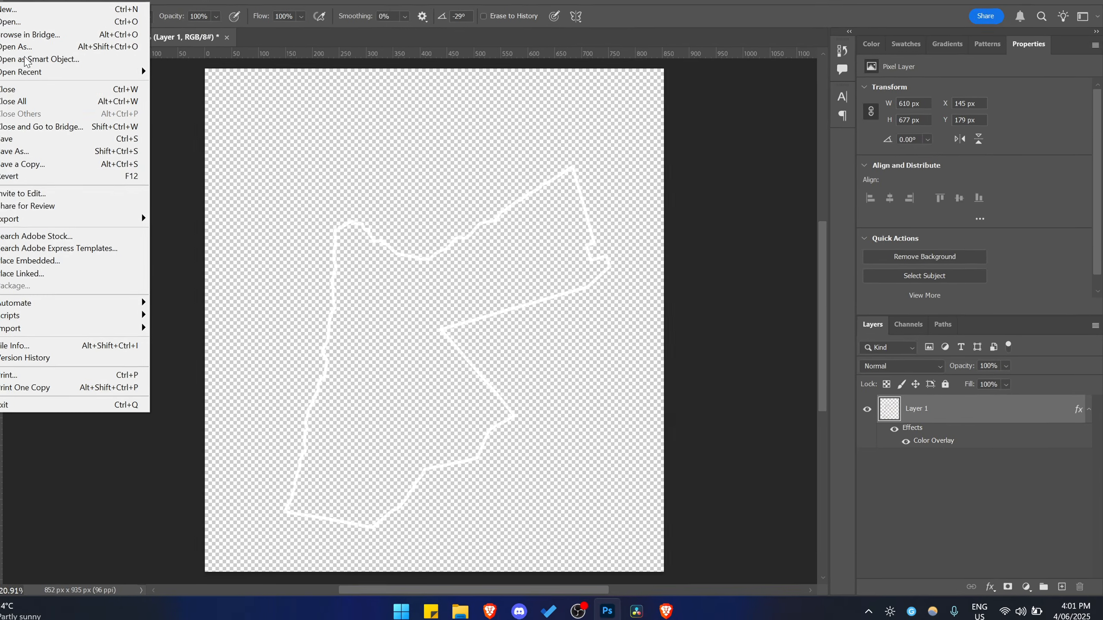
mouse_move(311, 280)
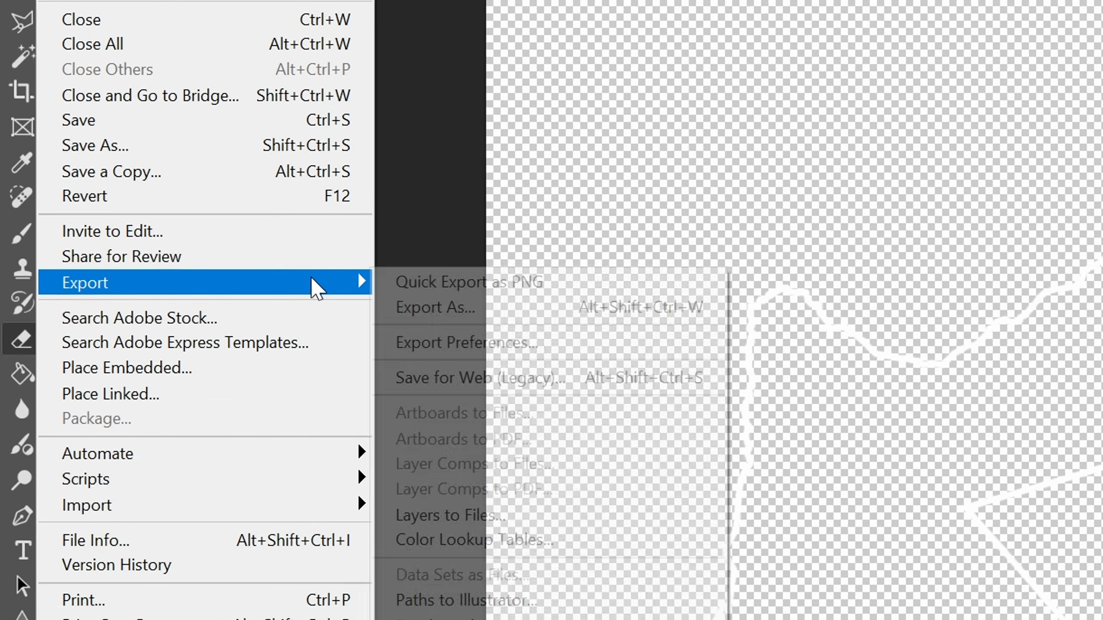
click(435, 282)
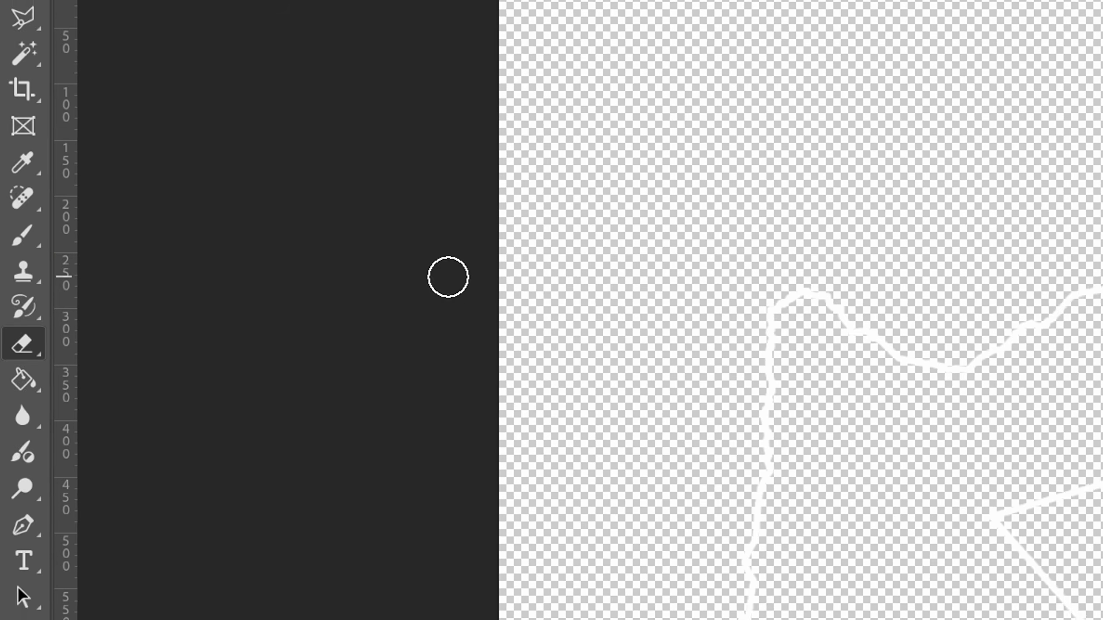
click(441, 287)
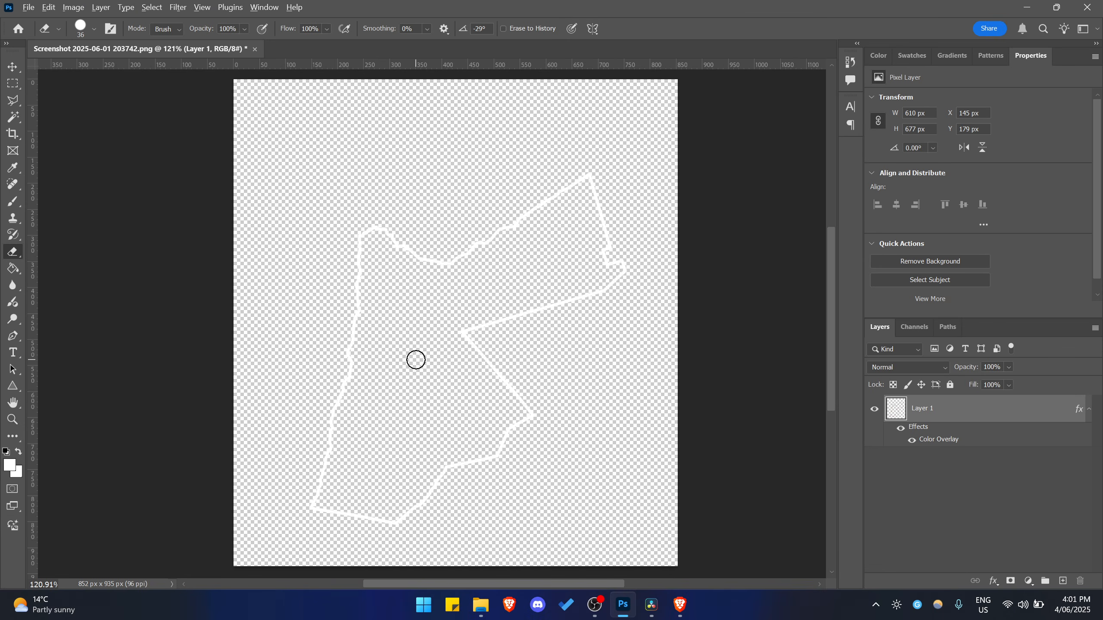
scroll(417, 359, down, 3)
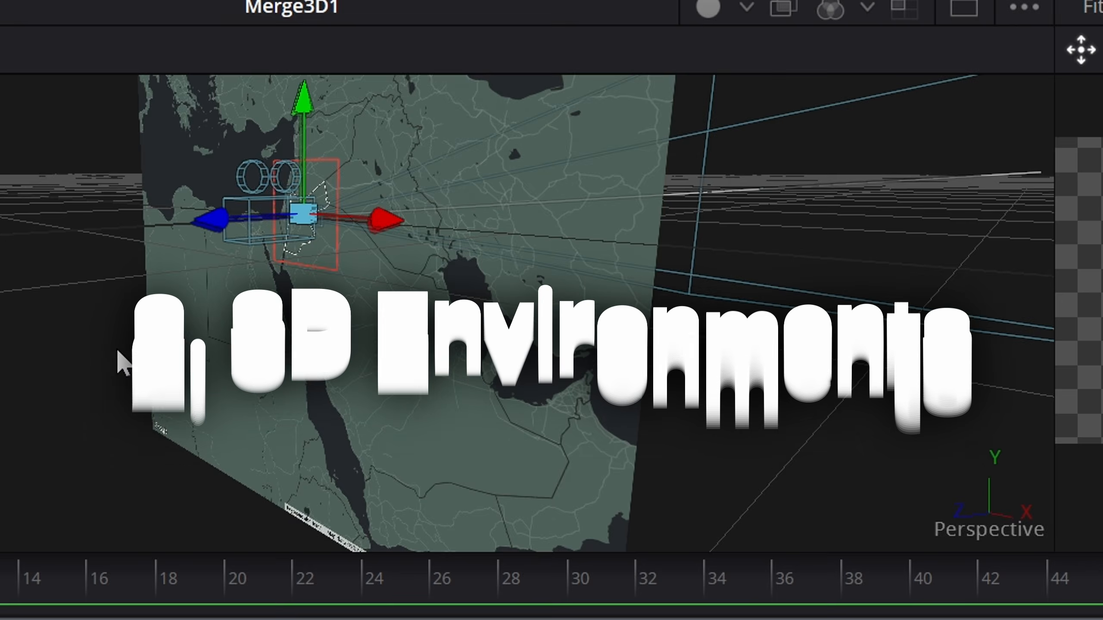
In DaVinci Resolve, find the Fusion Composition effect and place it at the start of video track V1.
click(427, 103)
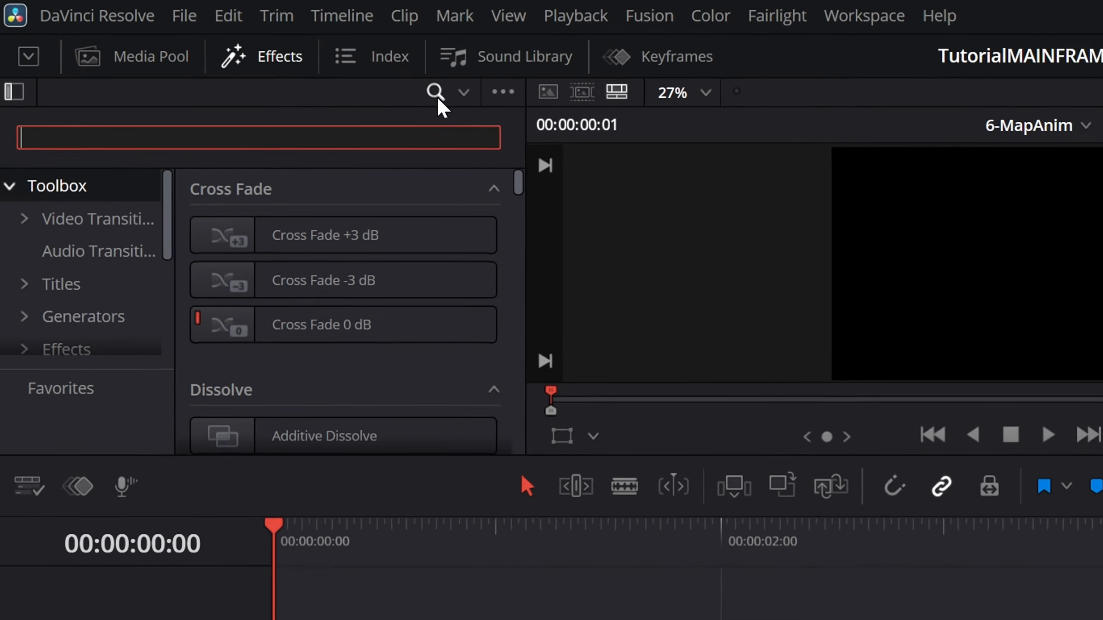
text(fusion comp)
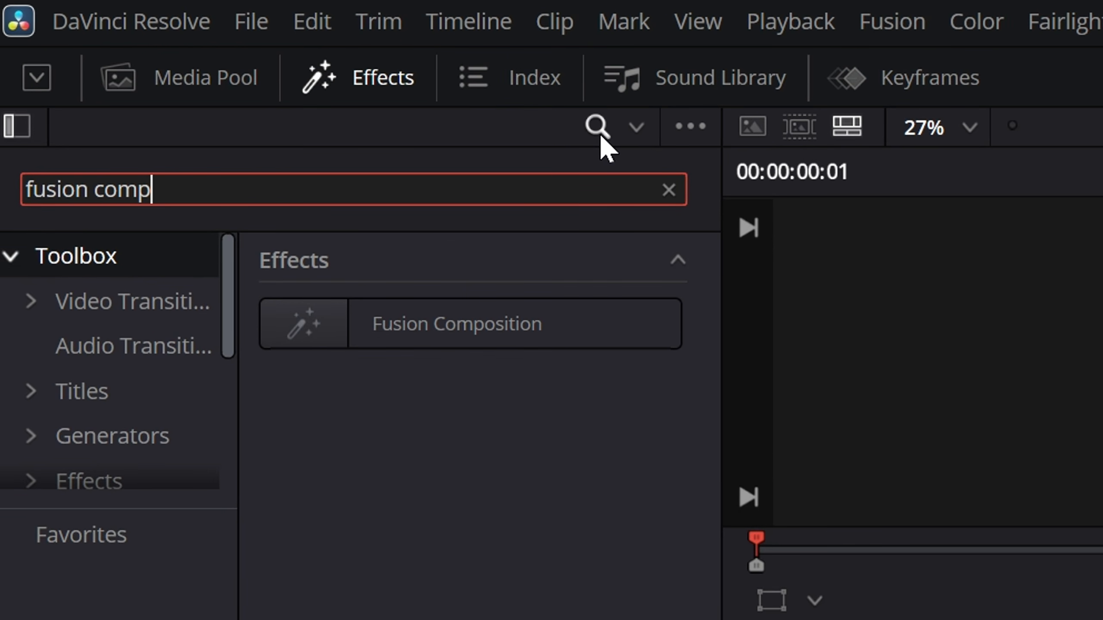
drag(498, 328, 215, 494)
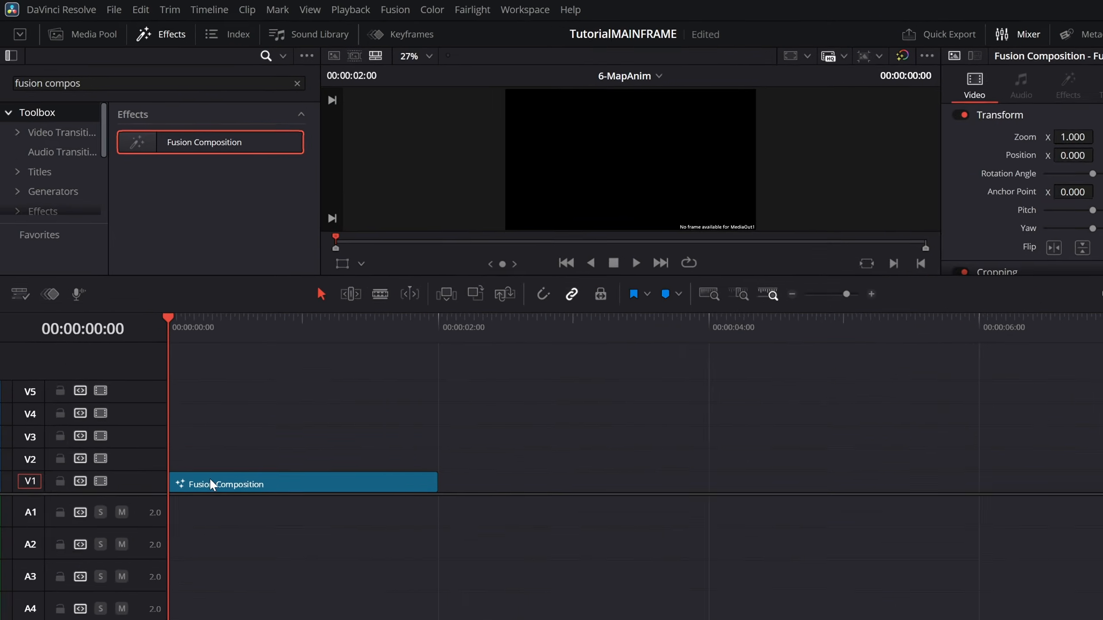
Open the Fusion Composition clip in the Fusion page and import Screenshot 2025-06-01 203742.png and snazzy-image.png as nodes.
scroll(211, 430, up, 2)
right_click(210, 427)
click(292, 343)
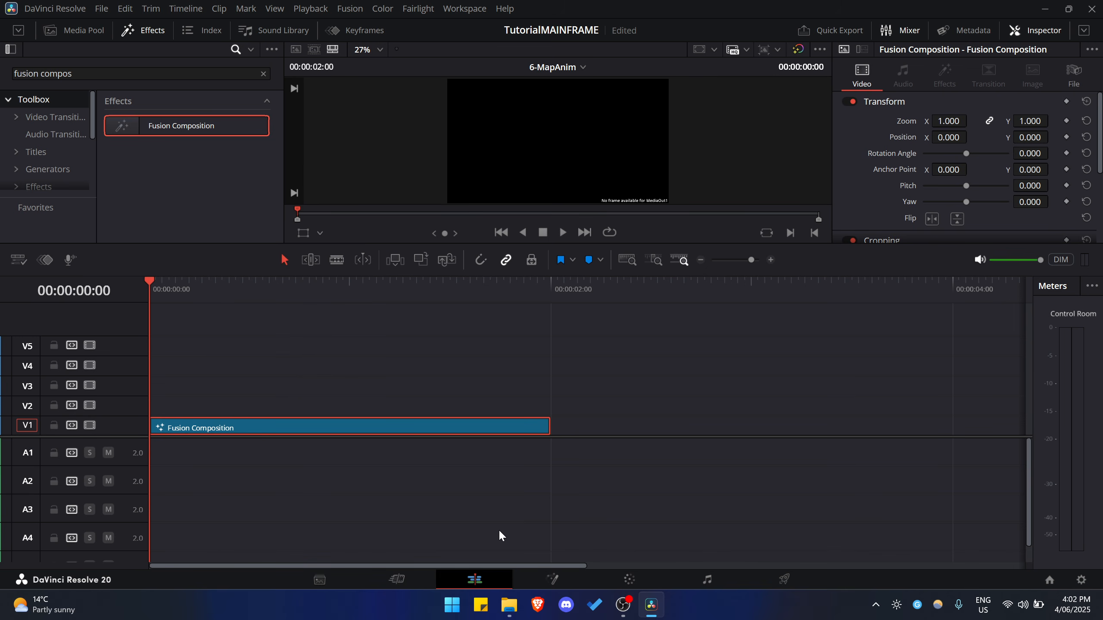
drag(823, 365, 182, 449)
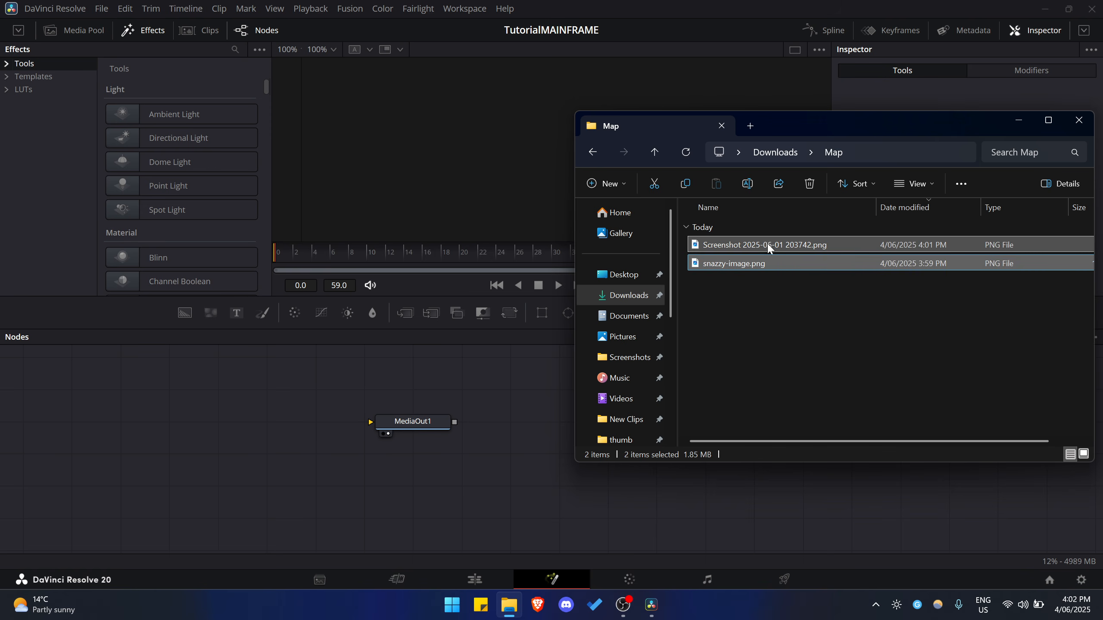
drag(234, 405, 237, 406)
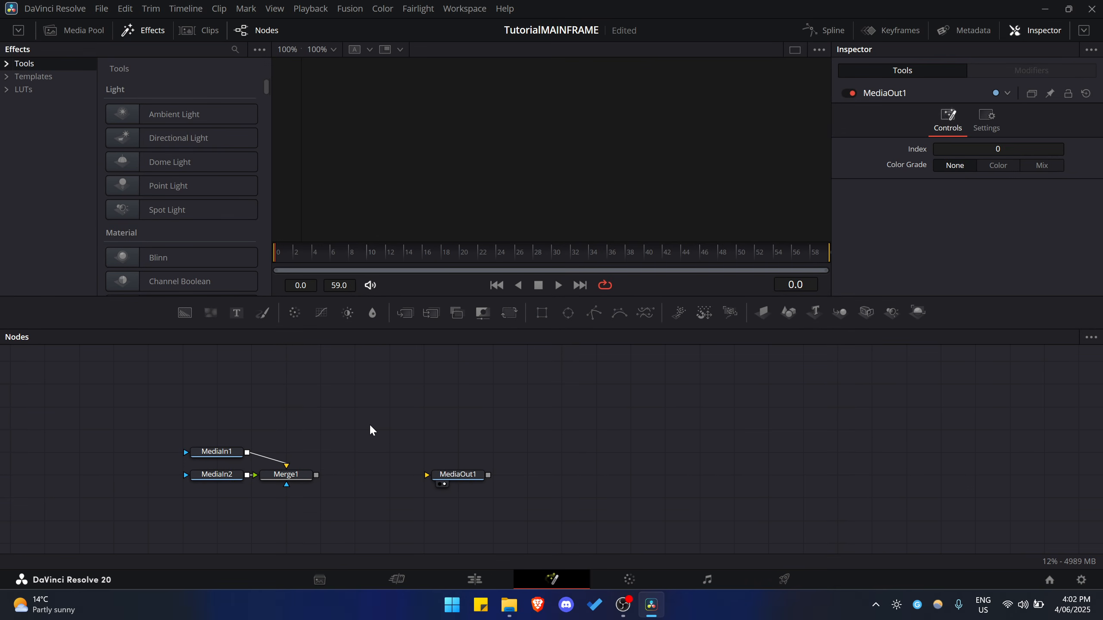
Add a Merge 3D node with a Camera 3D feeding it and a Renderer 3D node after it.
key(shift+space)
text(merge)
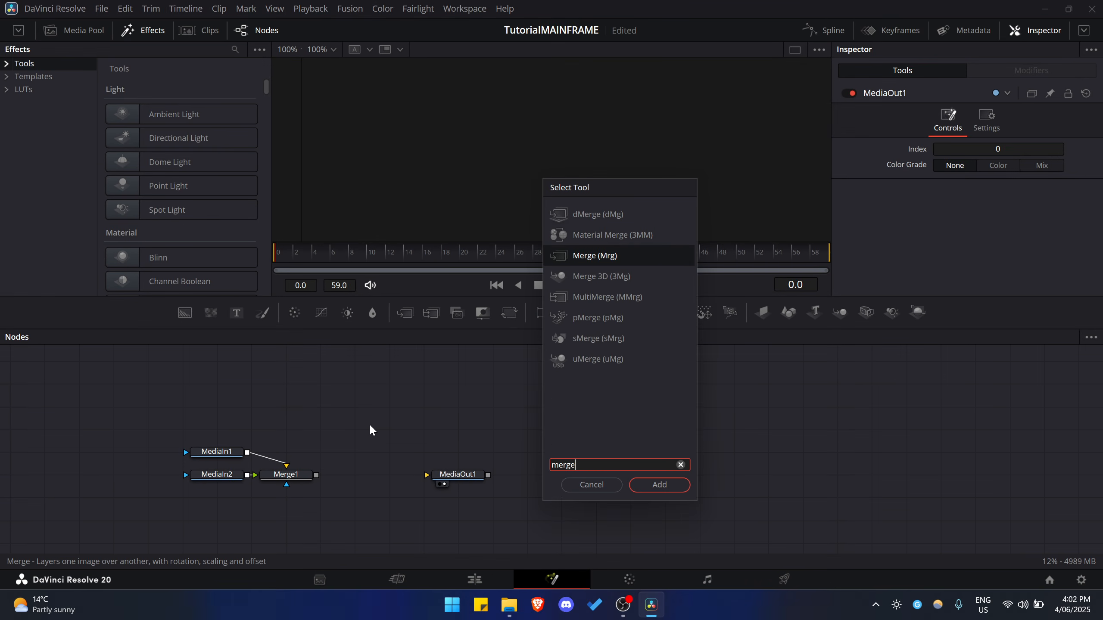
text(3d)
key(Return)
key(shift+space)
text(camera3d)
key(Return)
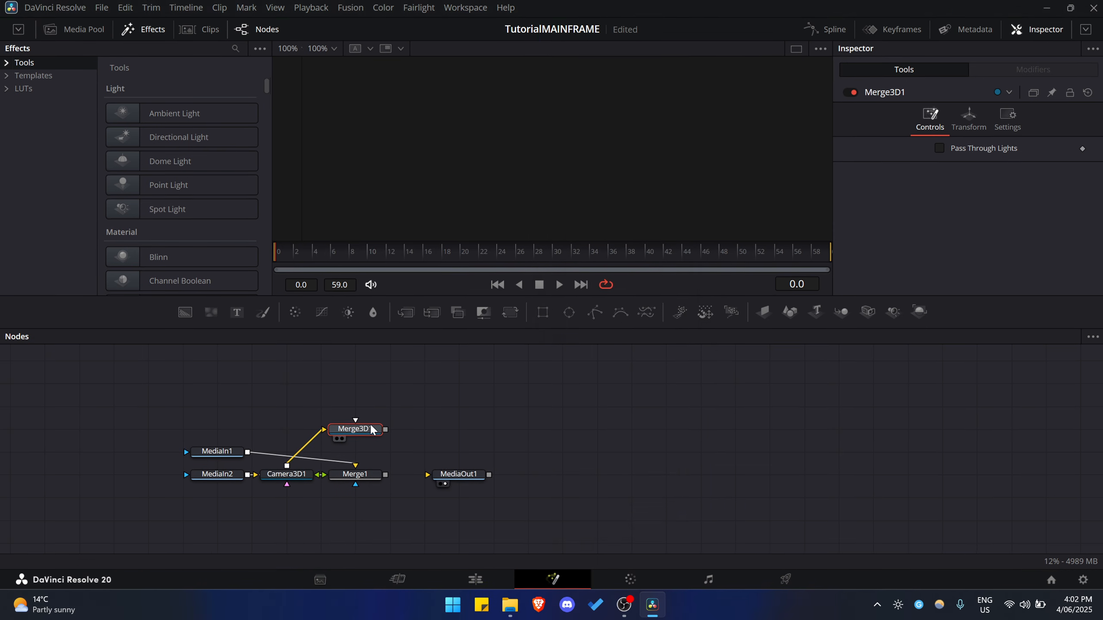
key(shift+space)
text(renderer)
key(Return)
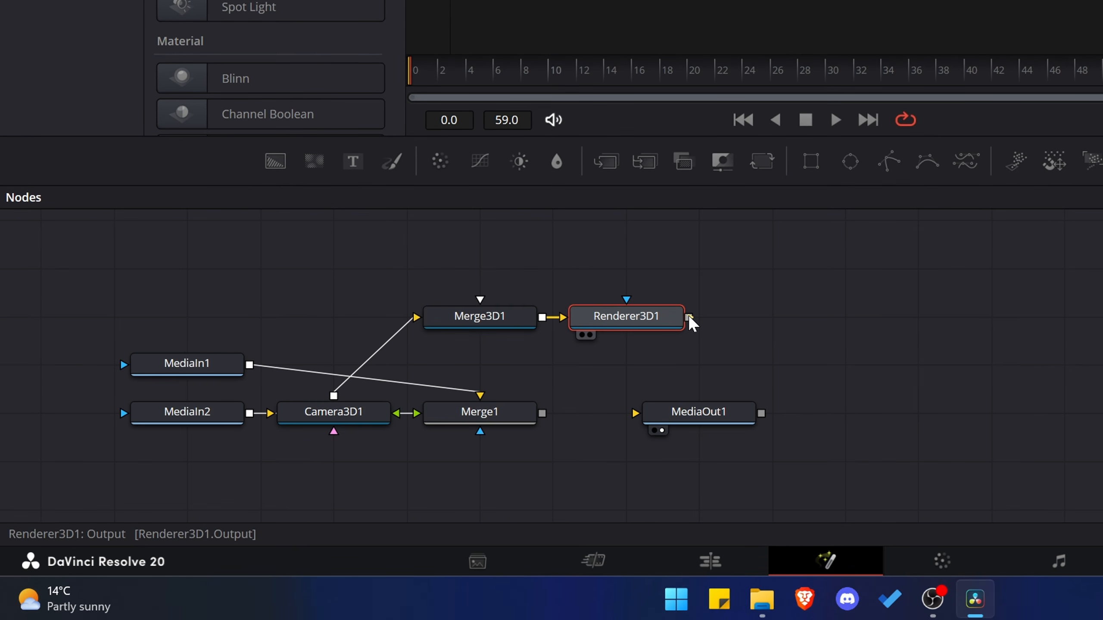
Connect Renderer3D1 to MediaOut1 and pull Camera3D1 out of the media node chain, in line with Merge3D1.
drag(690, 318, 716, 413)
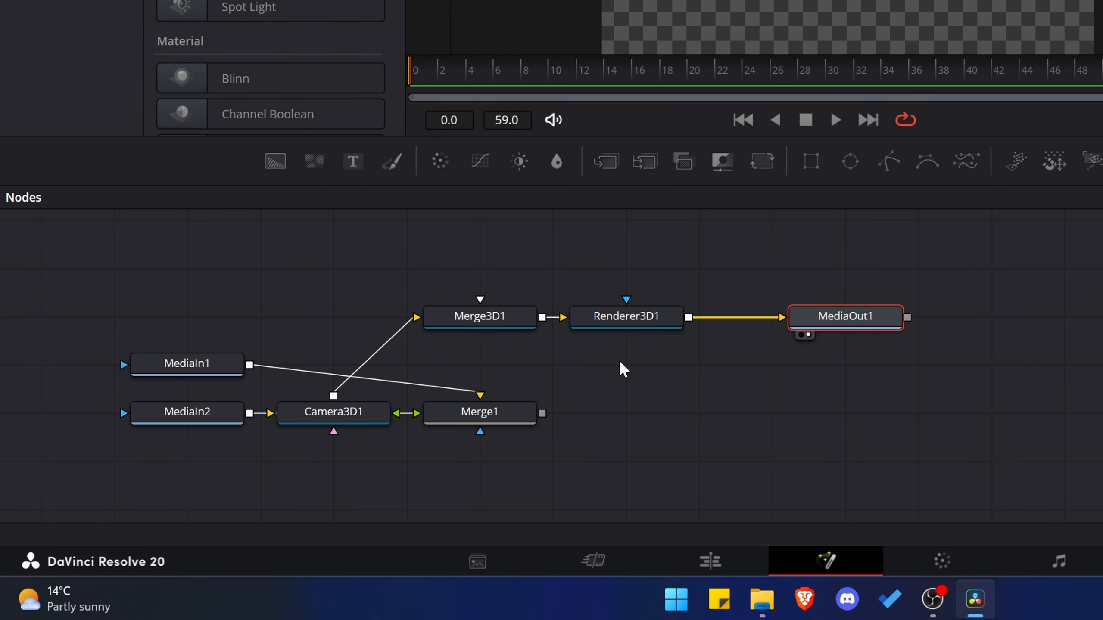
drag(330, 419, 330, 323)
Enlarge the viewer area for two viewers and show Merge3D1 beside the MediaOut1 view.
click(462, 324)
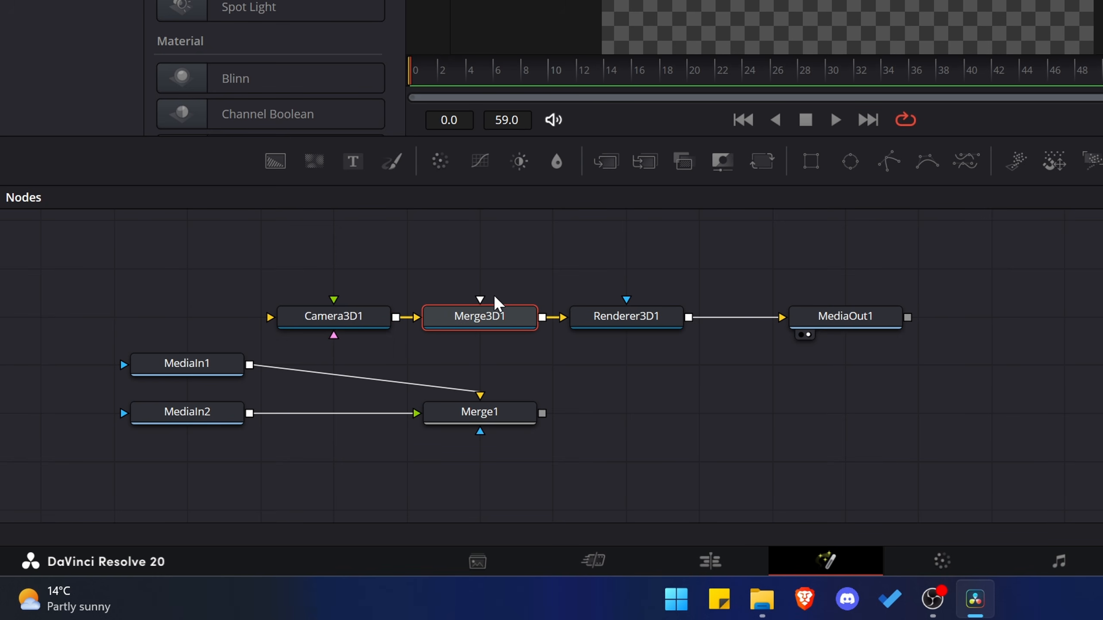
drag(301, 151, 520, 169)
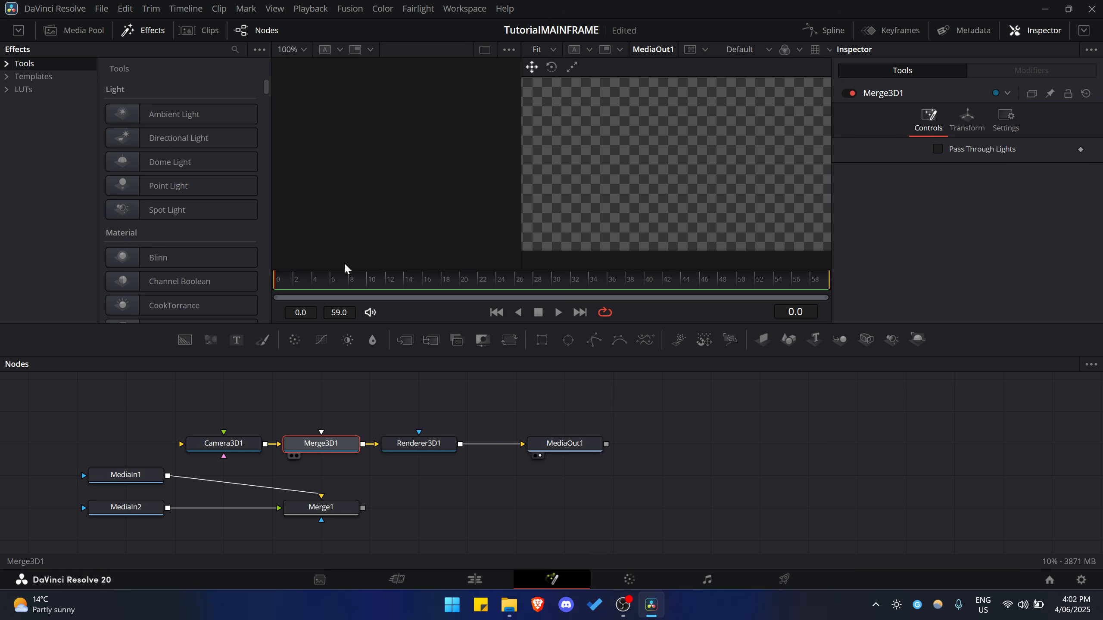
key(1)
drag(416, 215, 617, 189)
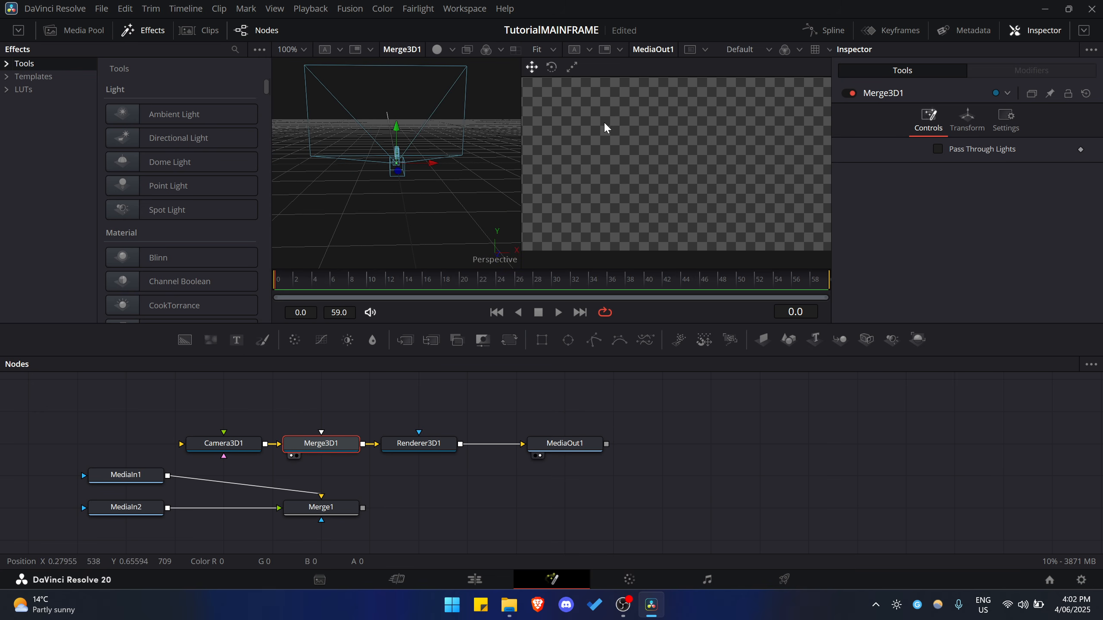
scroll(623, 213, down, 2)
click(419, 444)
click(328, 443)
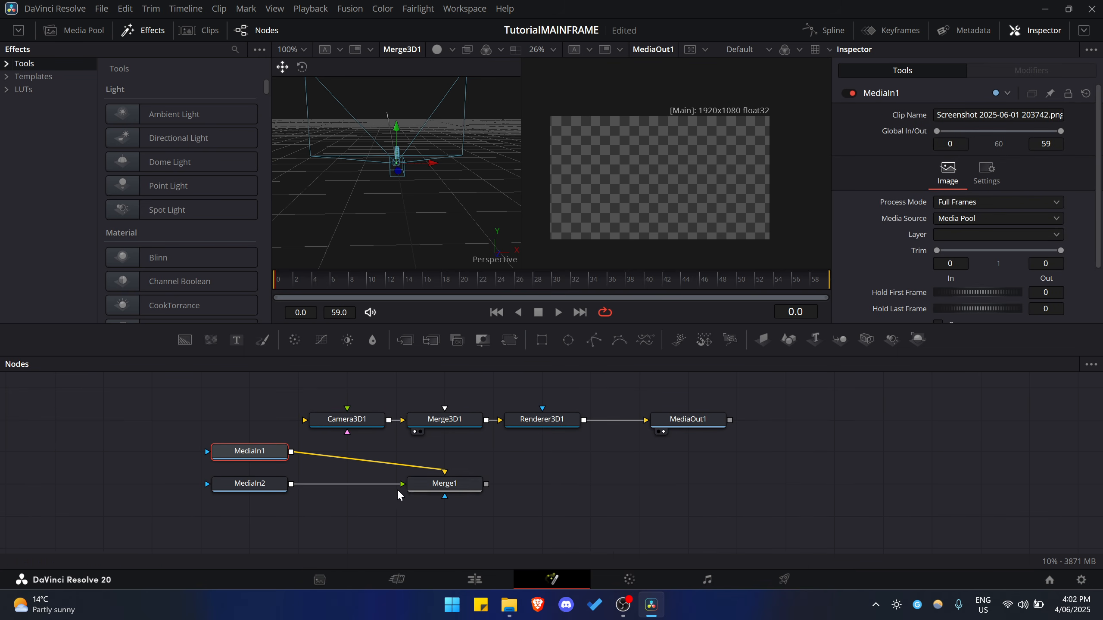
Delete the Merge1 node and place MediaIn1 and MediaIn2 beneath the 3D node chain.
click(441, 484)
key(Delete)
drag(174, 439, 289, 505)
drag(224, 490, 371, 527)
Rename the MediaIn2 node as Map.
click(394, 485)
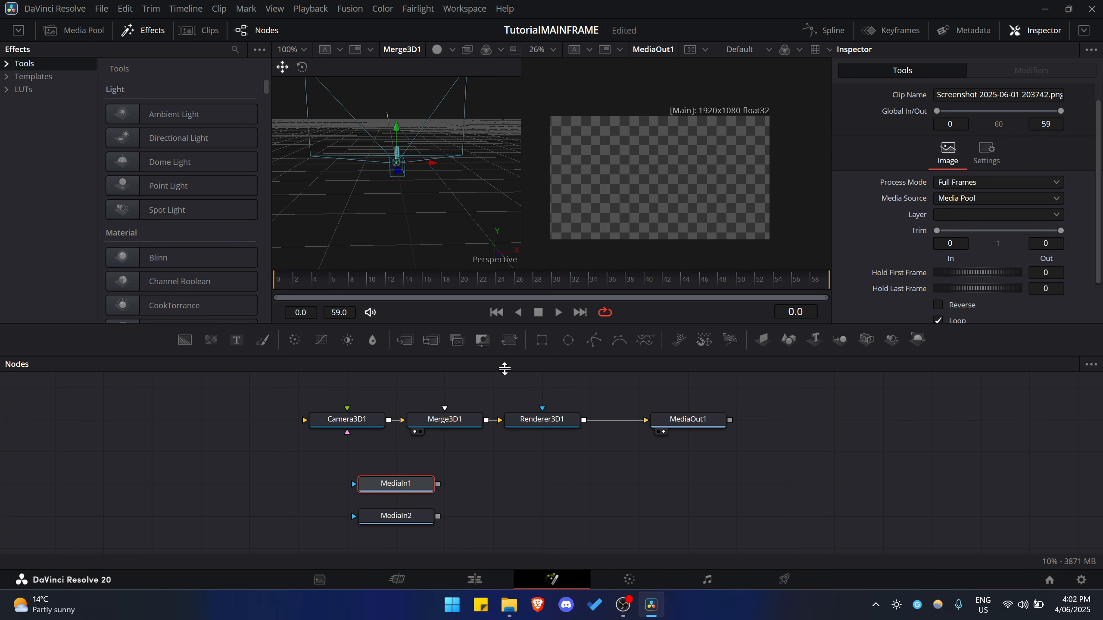
click(368, 520)
key(F2)
key(BackSpace)
text(Map)
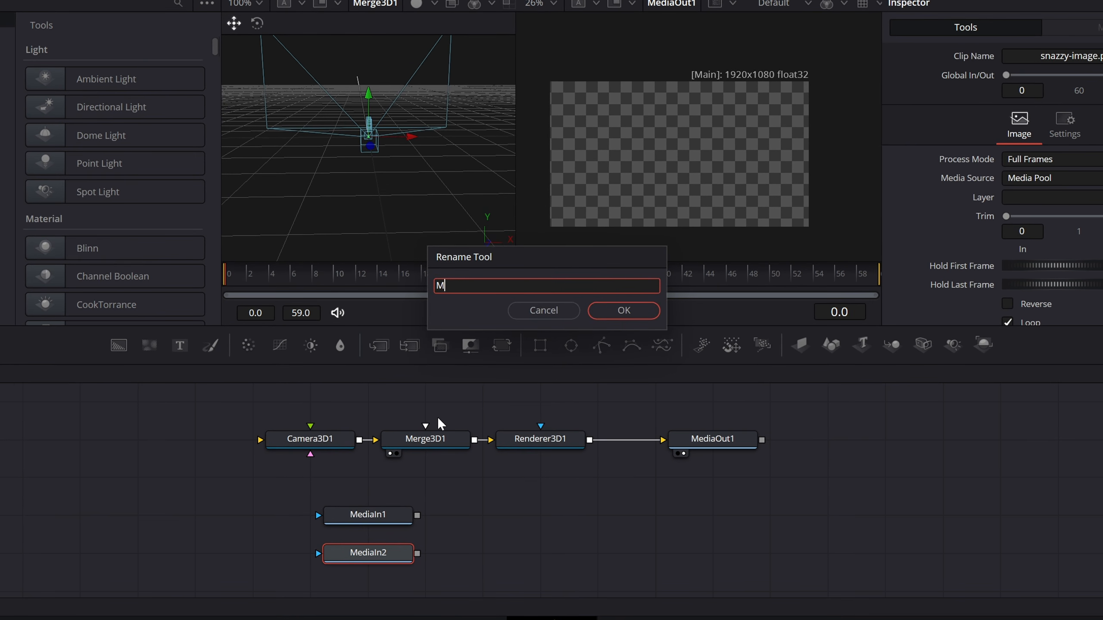
key(Return)
Rename the MediaIn1 node as Outline.
click(386, 516)
right_click(386, 517)
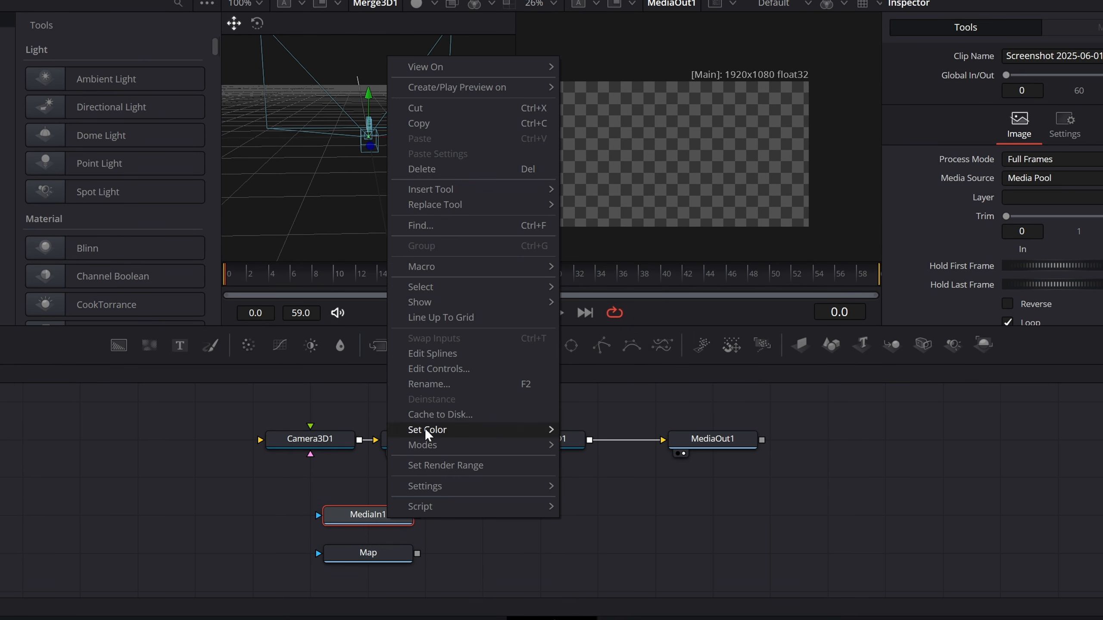
click(426, 384)
text(Outline)
key(Return)
Add an Image Plane 3D node and feed the Outline node into its material input.
key(shift+space)
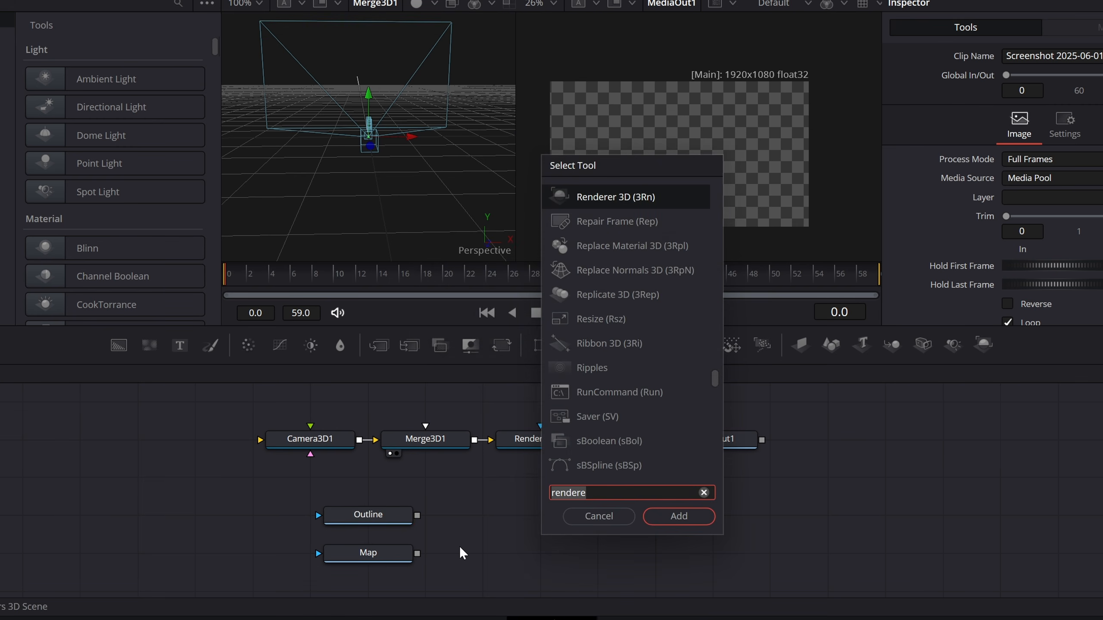
text(imageplane3d)
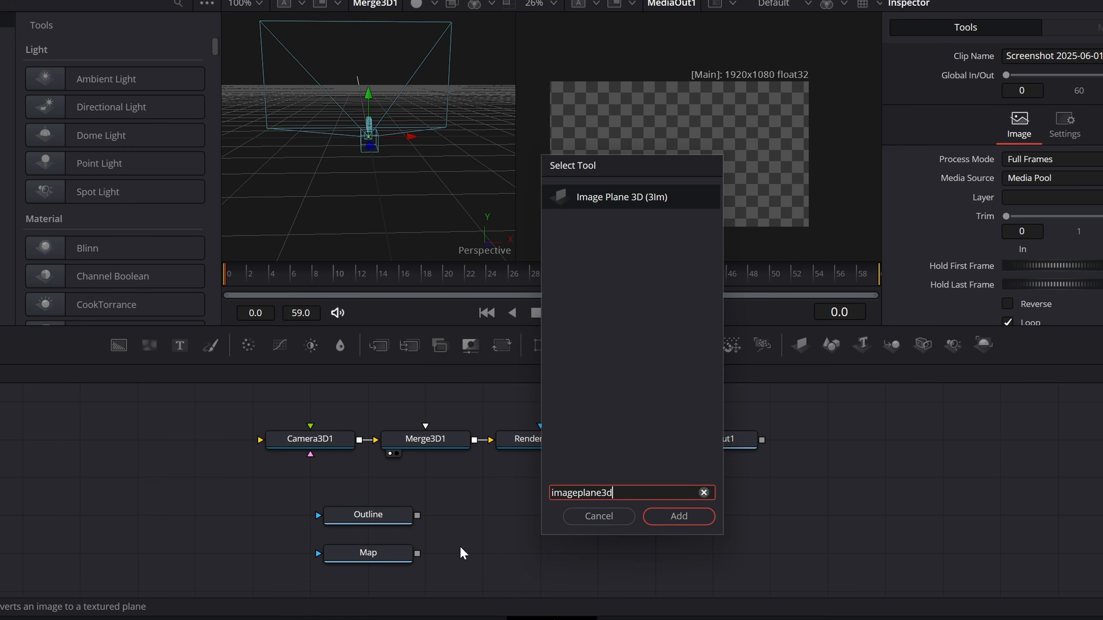
key(Return)
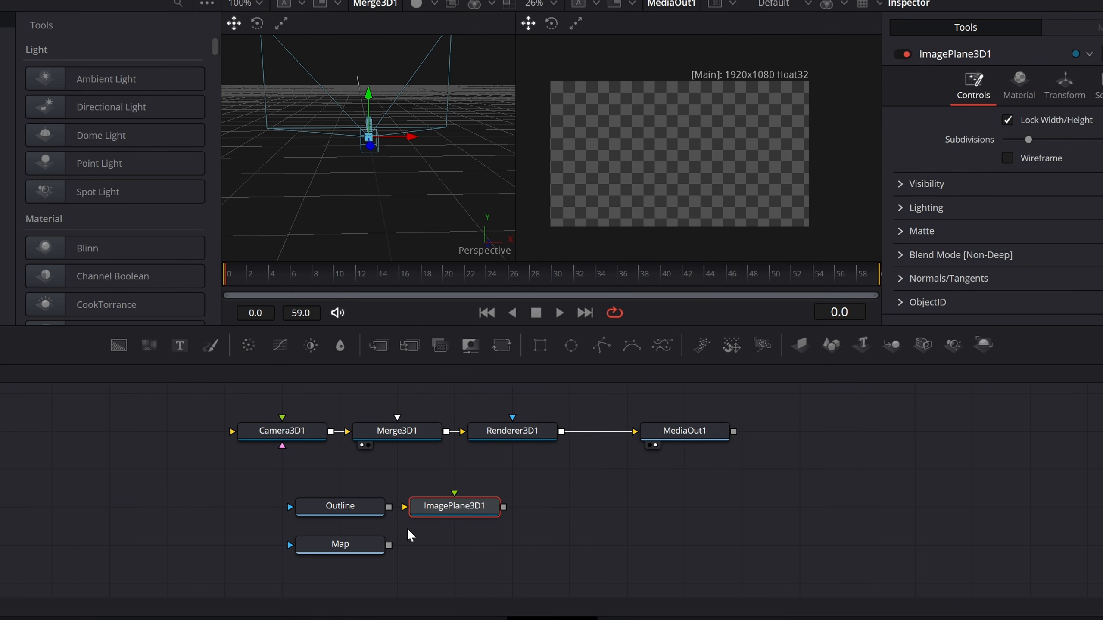
drag(437, 500, 446, 506)
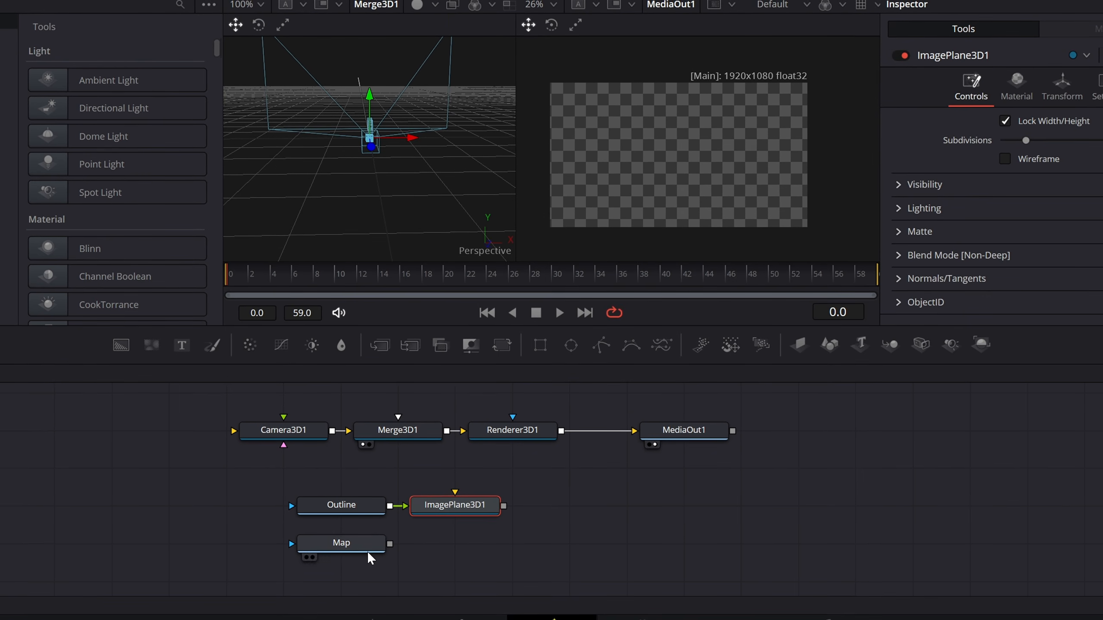
Add a second Image Plane 3D node fed by Map, and connect both image planes to Merge3D1.
key(shift+space)
key(Return)
drag(398, 531, 446, 526)
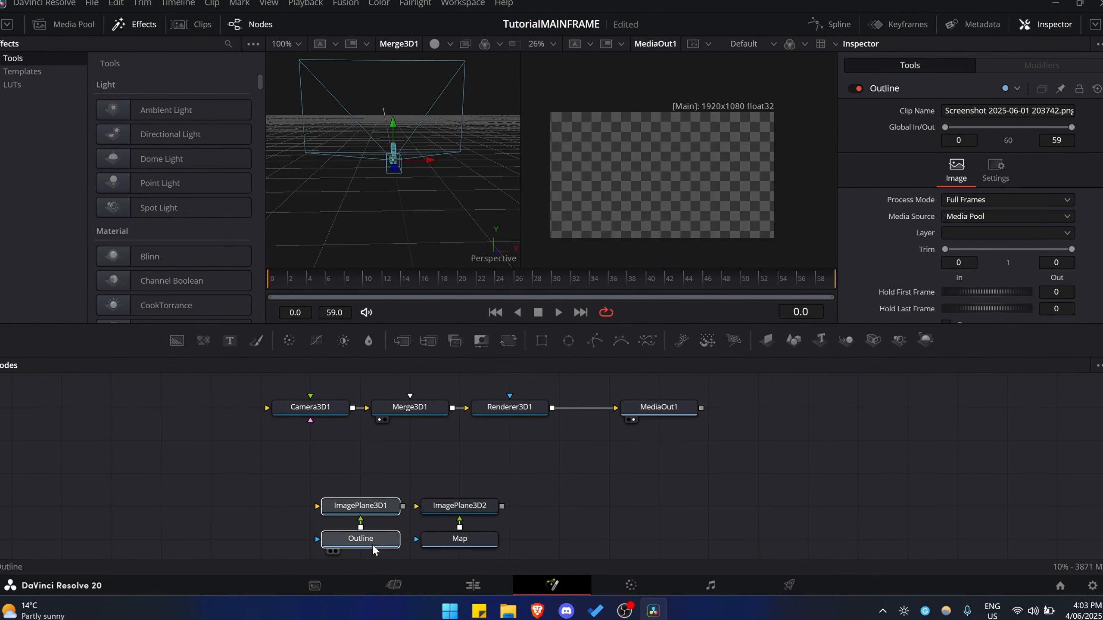
drag(372, 544, 412, 408)
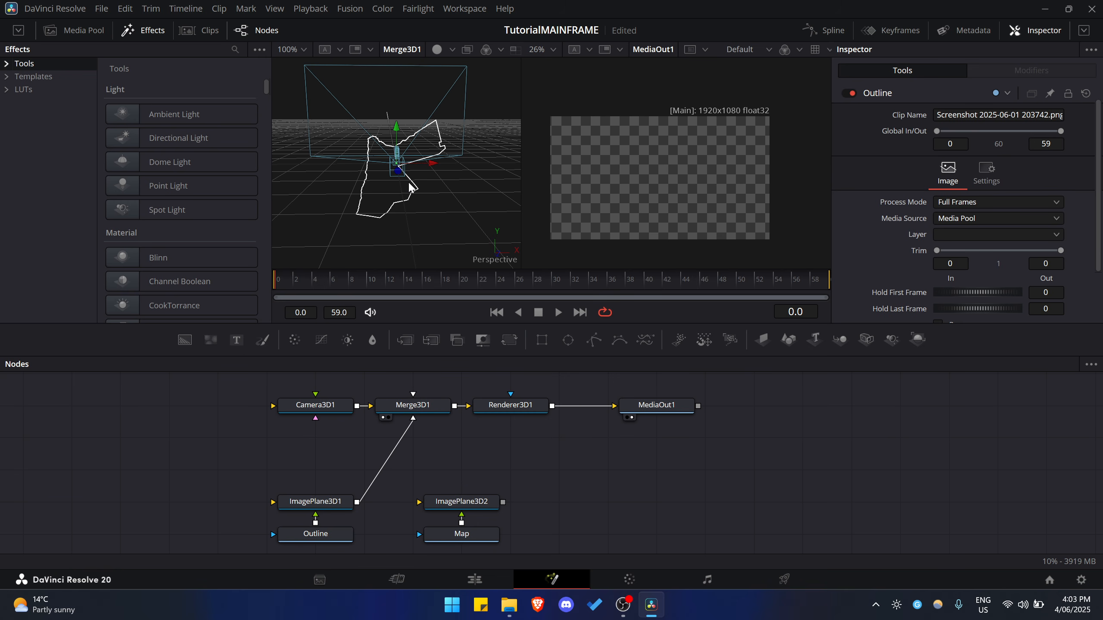
drag(503, 505, 413, 406)
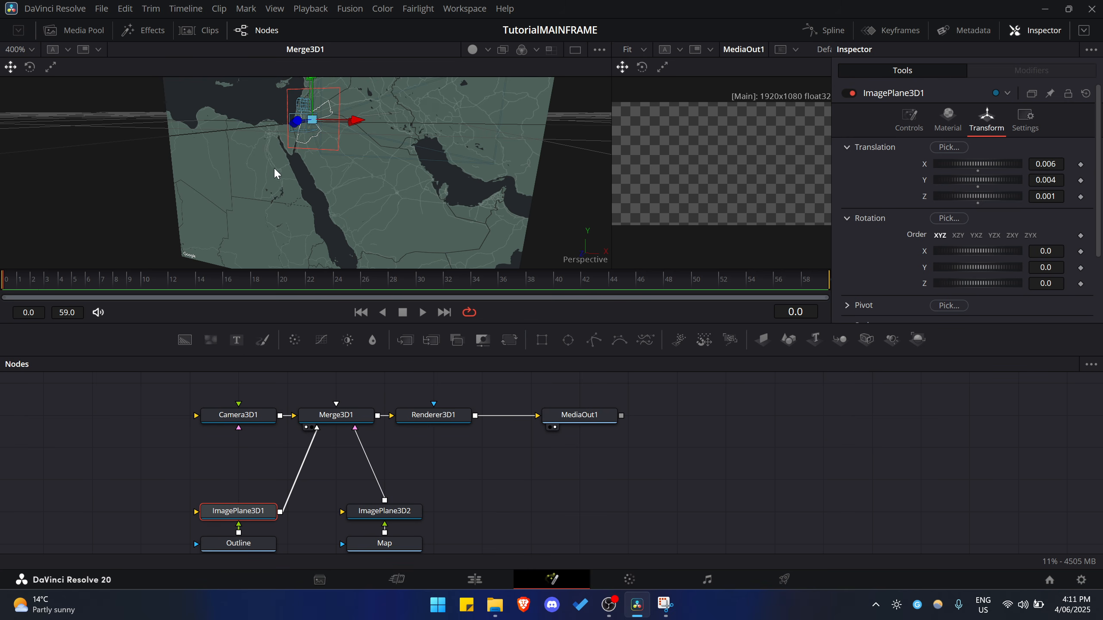
Move the outline's image plane in front of the map with a Z translation of 0.02.
drag(271, 189, 208, 189)
scroll(234, 186, down, 10)
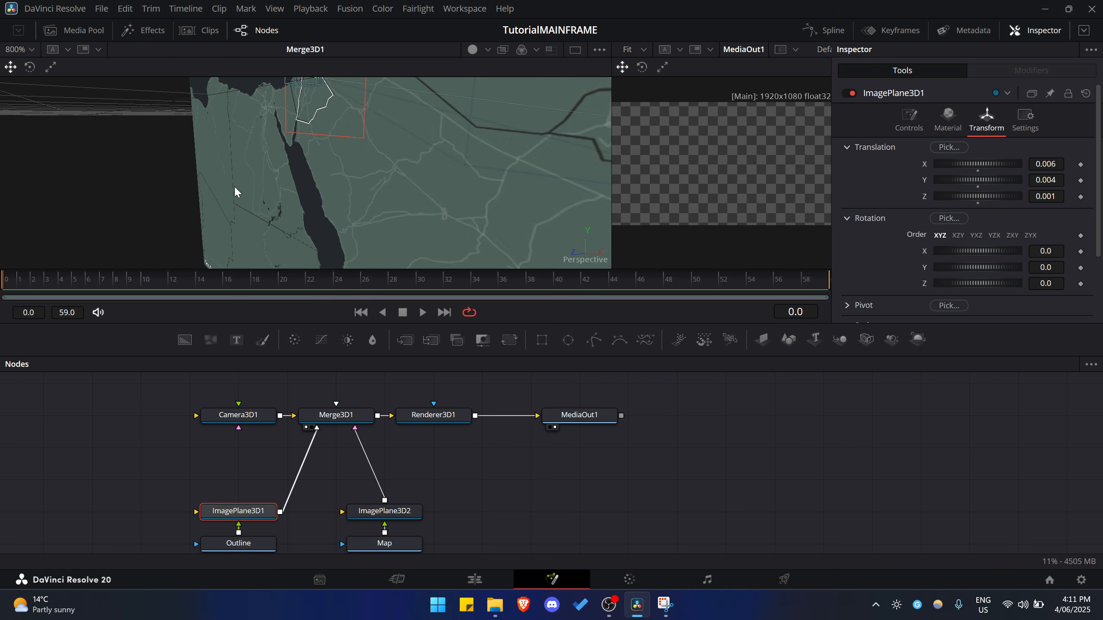
scroll(234, 186, up, 6)
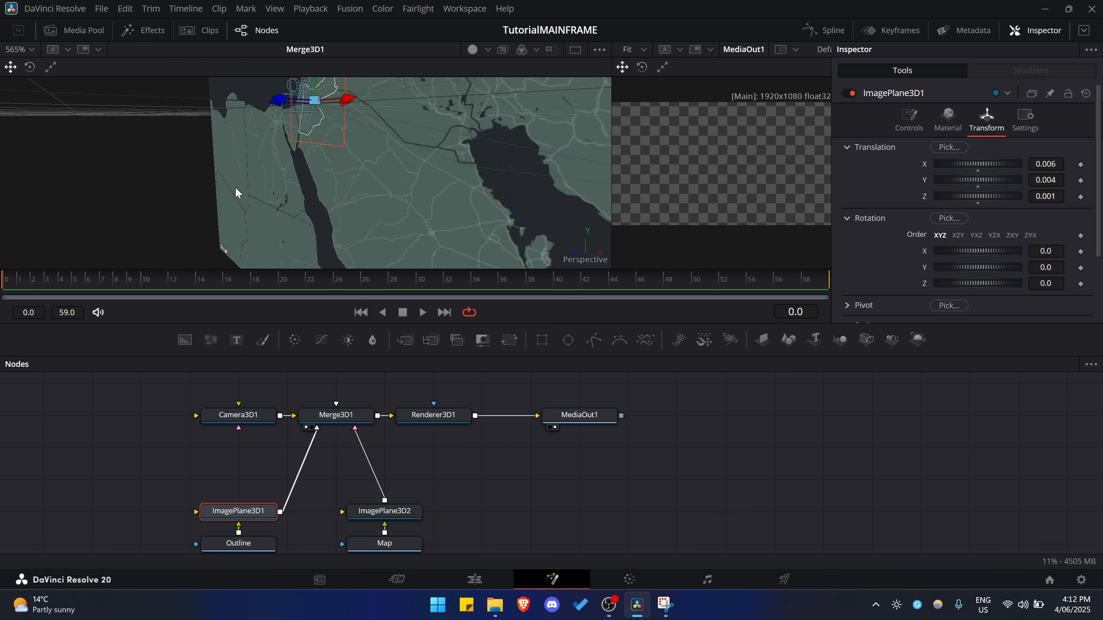
scroll(255, 200, down, 3)
drag(237, 180, 393, 187)
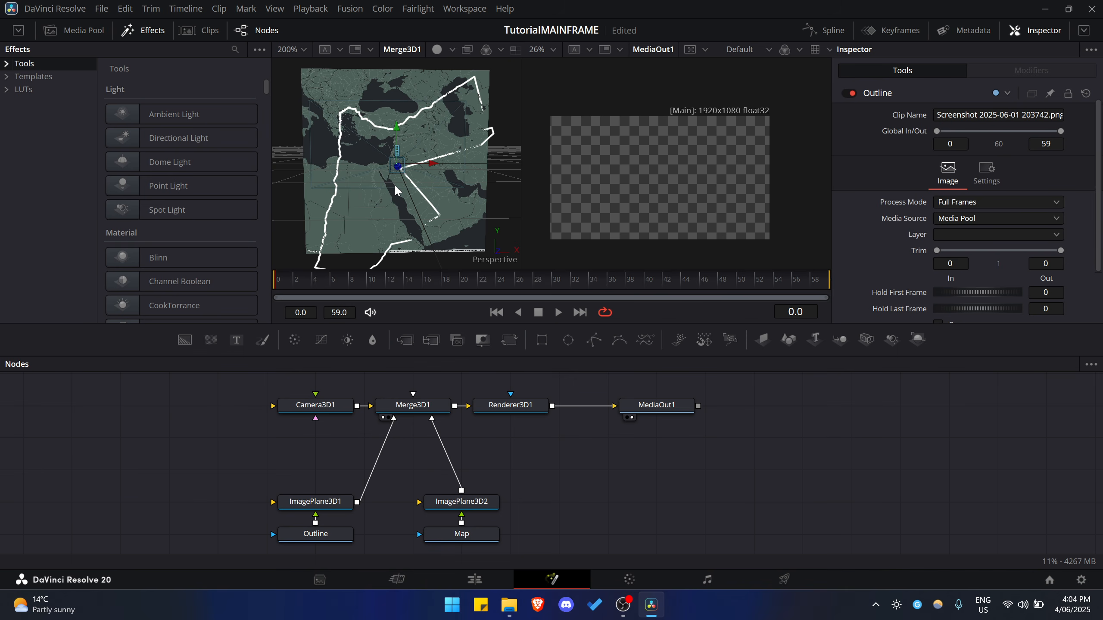
drag(370, 188, 332, 204)
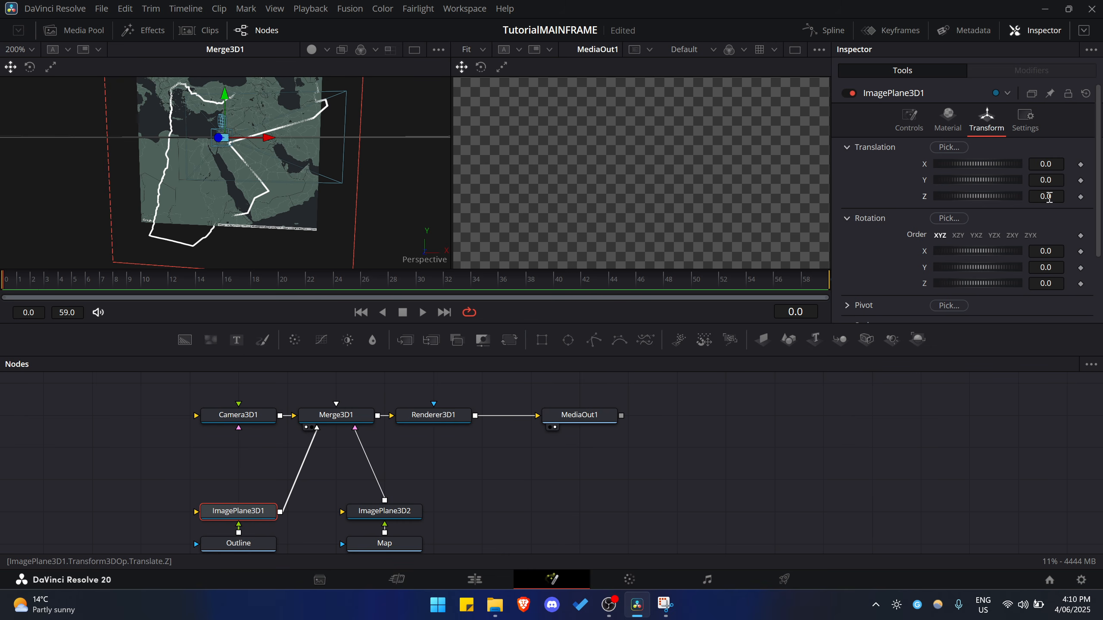
drag(1049, 197, 1052, 197)
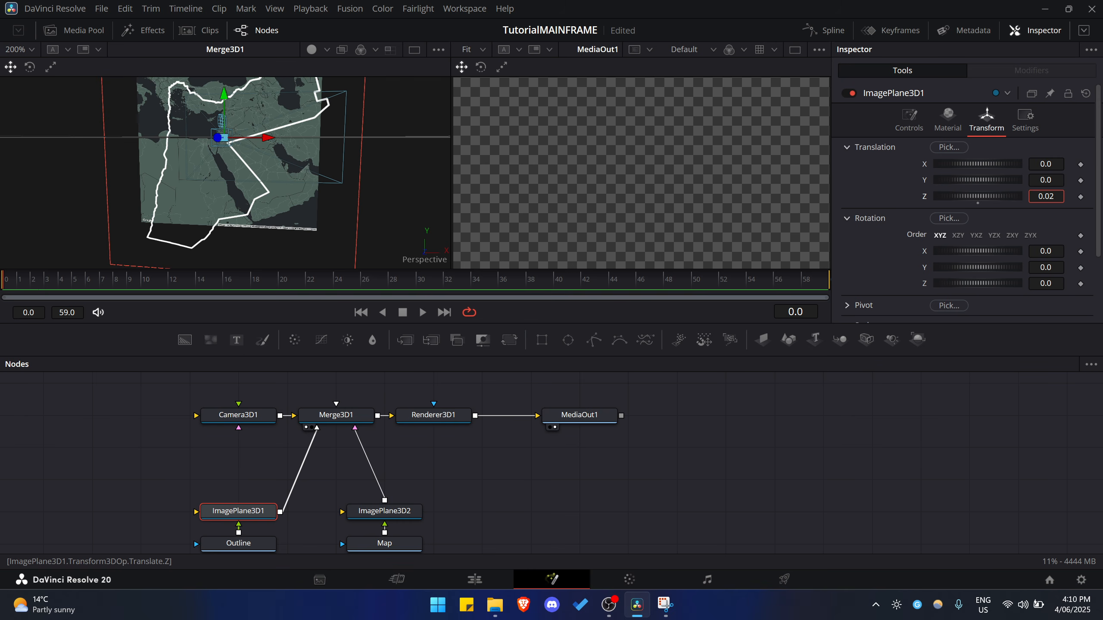
Scale the outline's image plane down to Jordan's size on the map and shift it to X 0.001, Y 0.009.
scroll(1051, 235, down, 3)
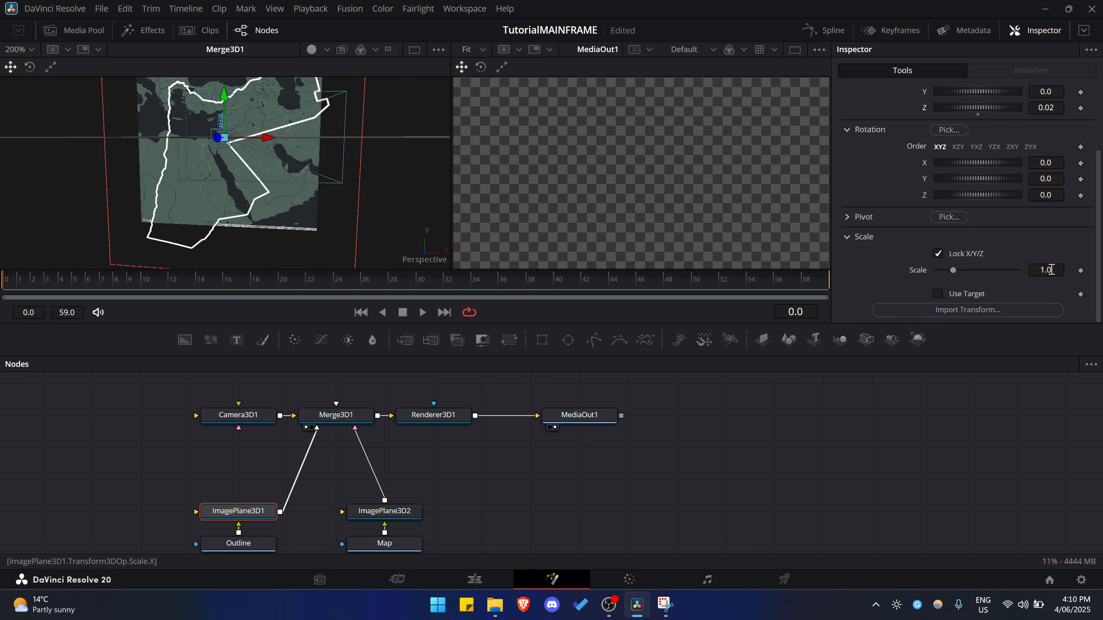
drag(1052, 269, 1048, 269)
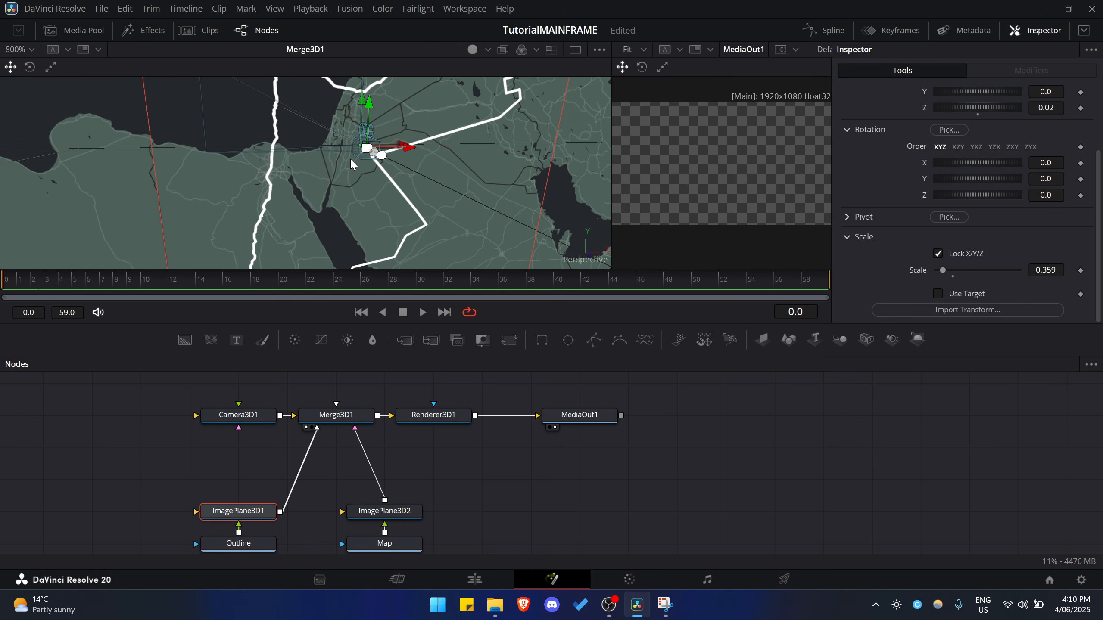
drag(346, 155, 403, 175)
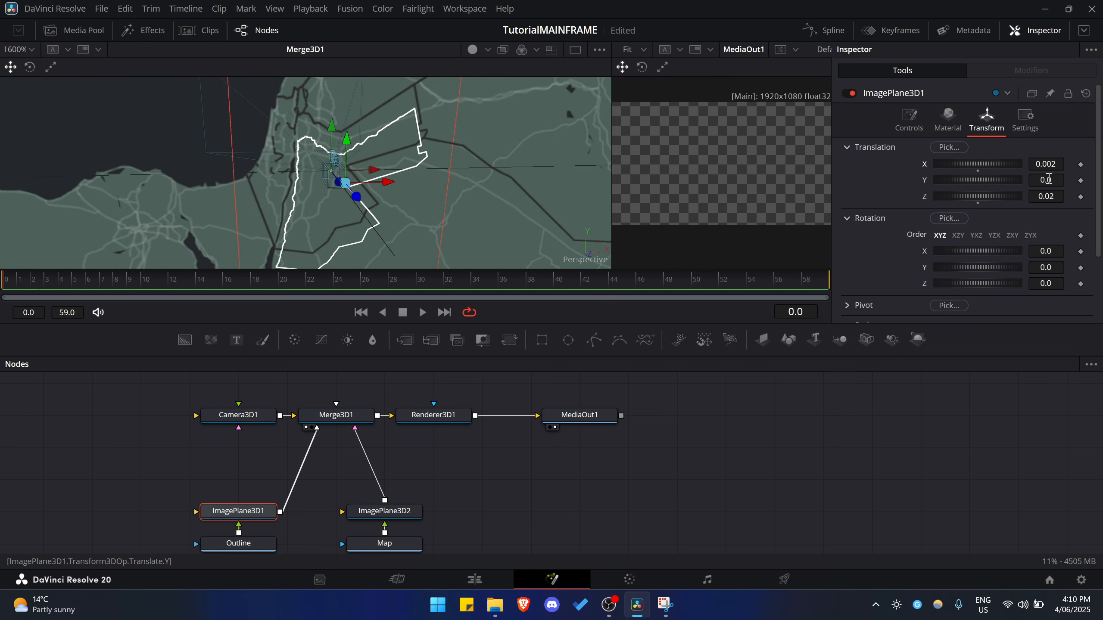
drag(1048, 179, 1055, 179)
drag(483, 172, 587, 176)
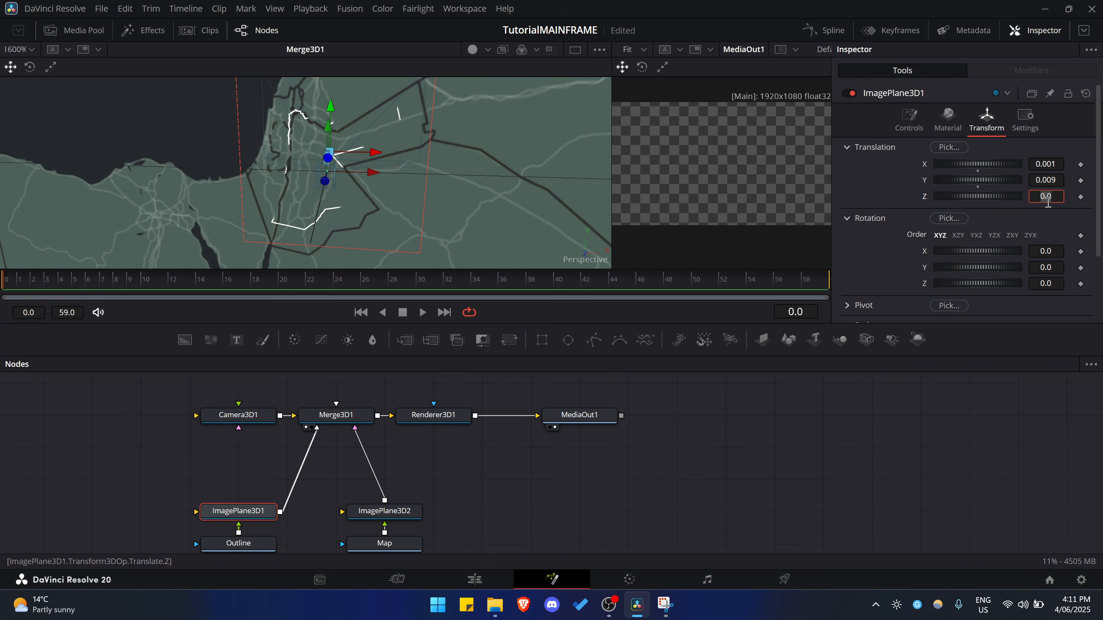
Set the outline plane's Z translation to 0.001 and adjust its position to X 0.006, Y 0.004.
text(1)
key(Tab)
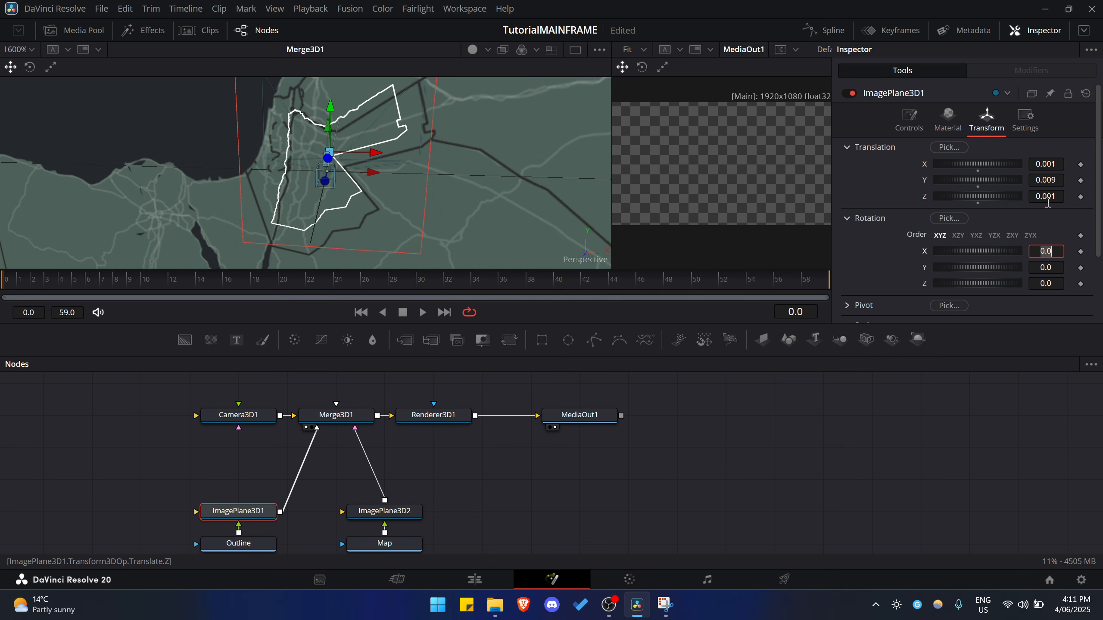
mouse_move(340, 186)
mouse_down()
mouse_move(450, 192)
mouse_move(331, 191)
mouse_up()
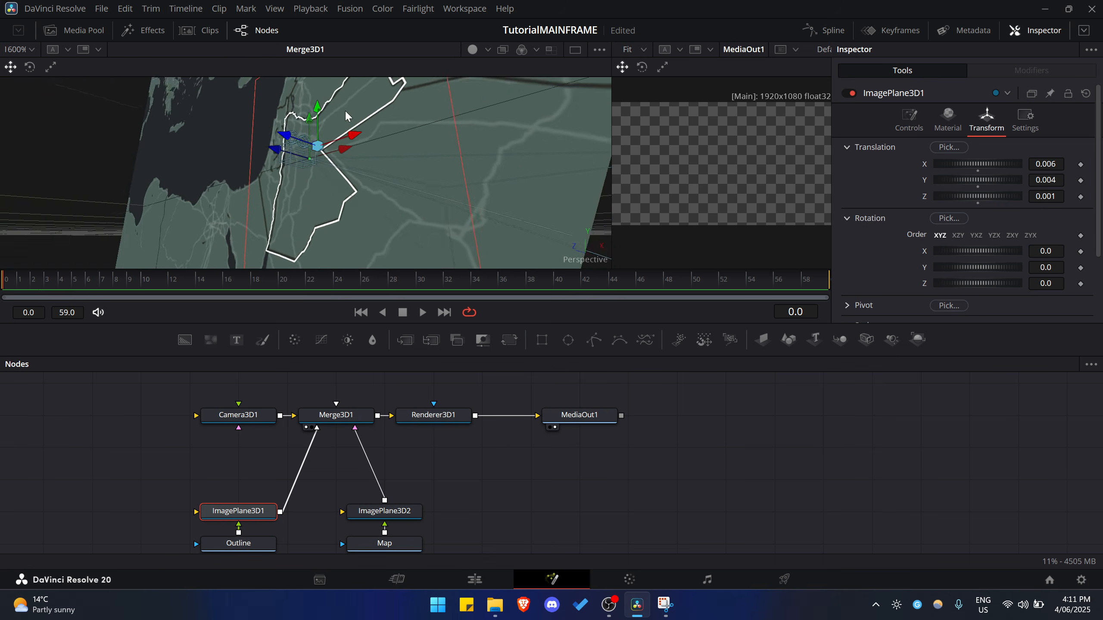
Move the Map node further below ImagePlane3D2 to leave a gap between the two nodes.
drag(346, 113, 361, 130)
scroll(362, 130, down, 5)
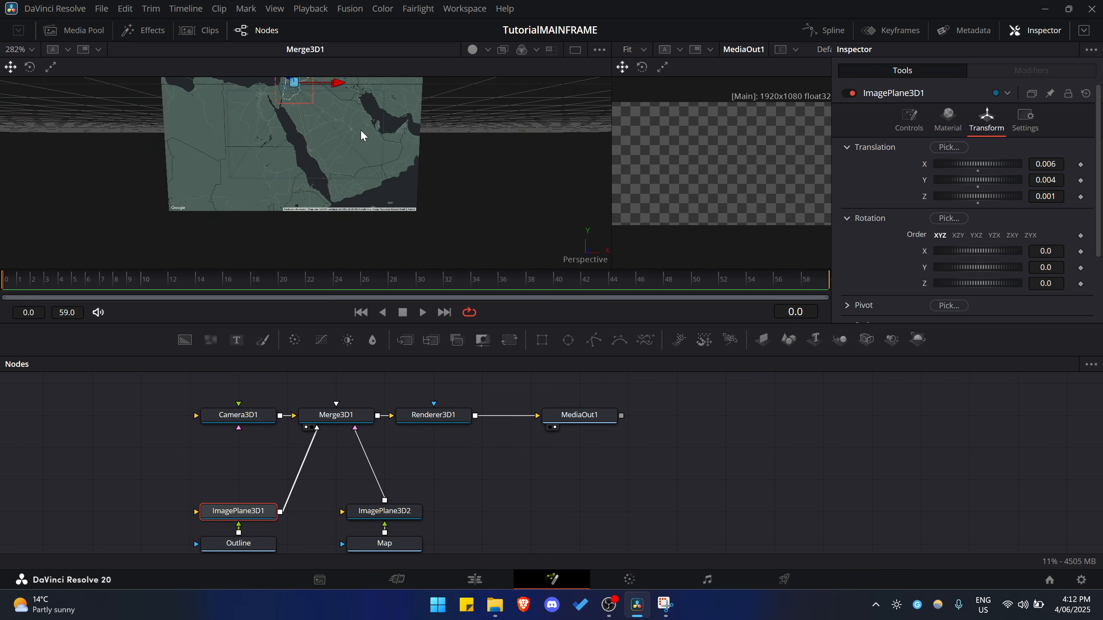
scroll(360, 130, up, 5)
drag(357, 223, 344, 145)
scroll(344, 150, up, 4)
scroll(349, 196, down, 4)
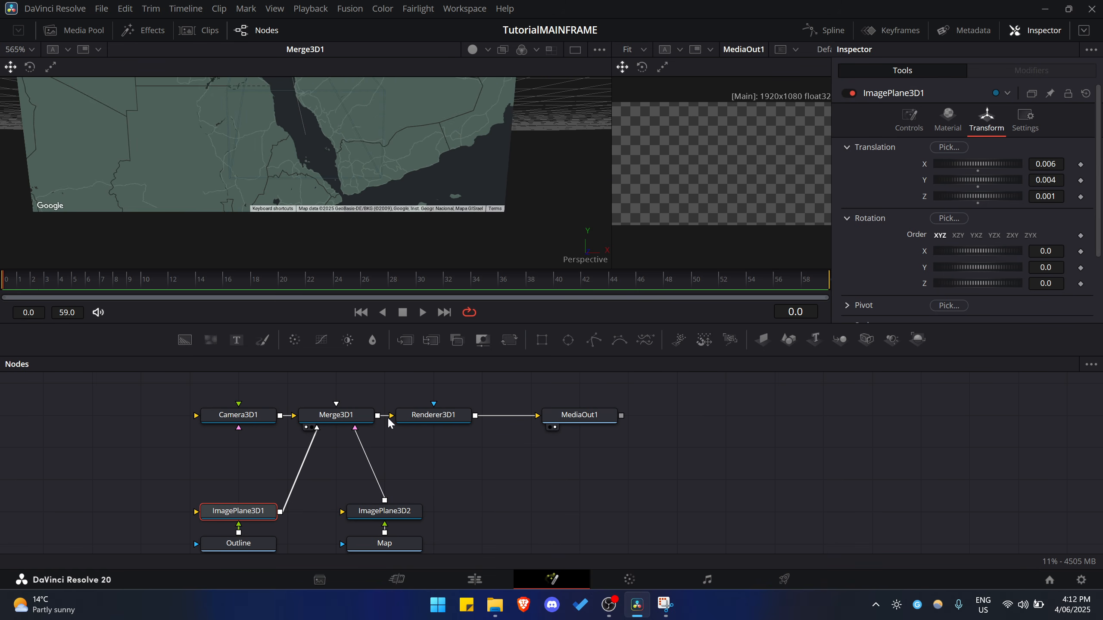
scroll(326, 488, down, 1)
click(403, 508)
click(386, 476)
click(397, 510)
drag(396, 508, 396, 539)
scroll(438, 476, down, 1)
click(436, 476)
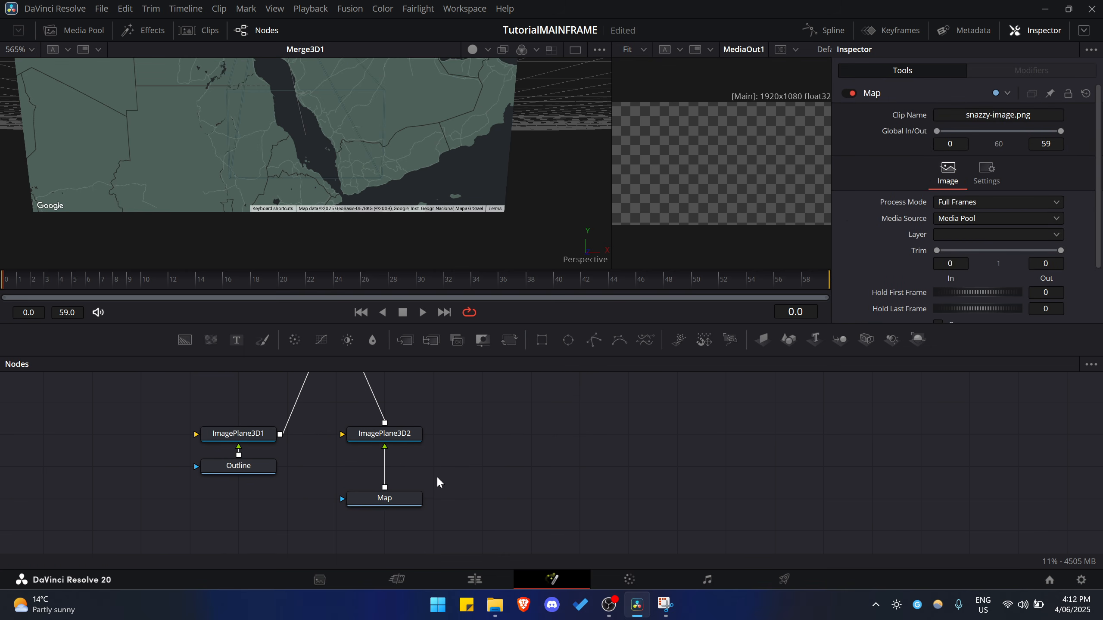
Add a Crop node and place it between Map and ImagePlane3D2.
click(388, 434)
key(shift+space)
text(crop)
key(Return)
drag(452, 457, 384, 465)
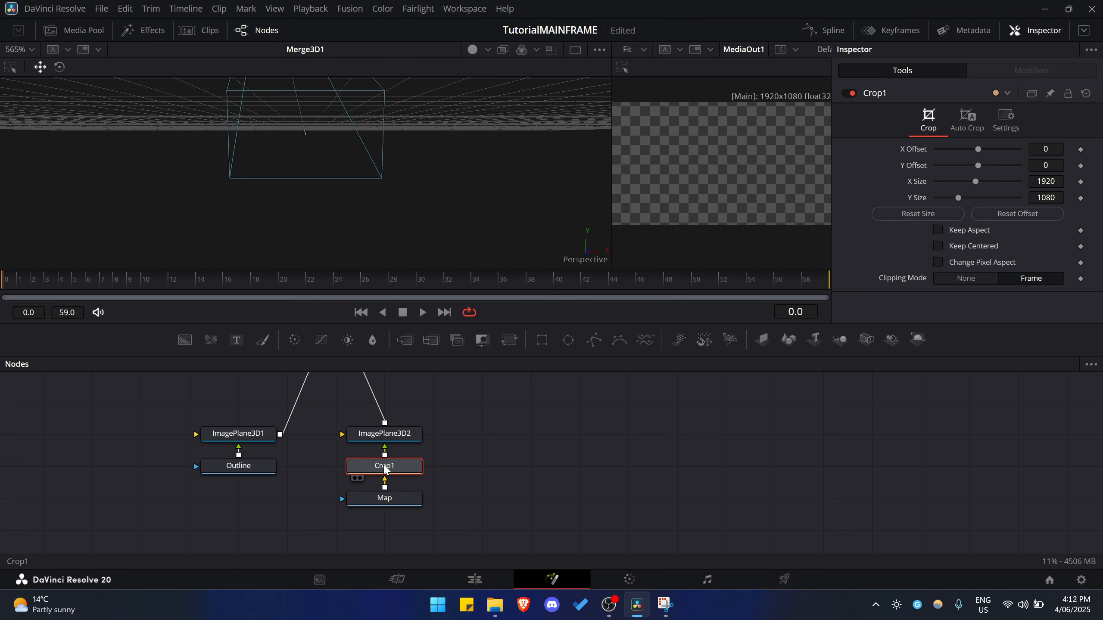
Auto crop the map image in Crop1 and return to its manual crop settings.
scroll(367, 155, down, 7)
drag(368, 157, 331, 220)
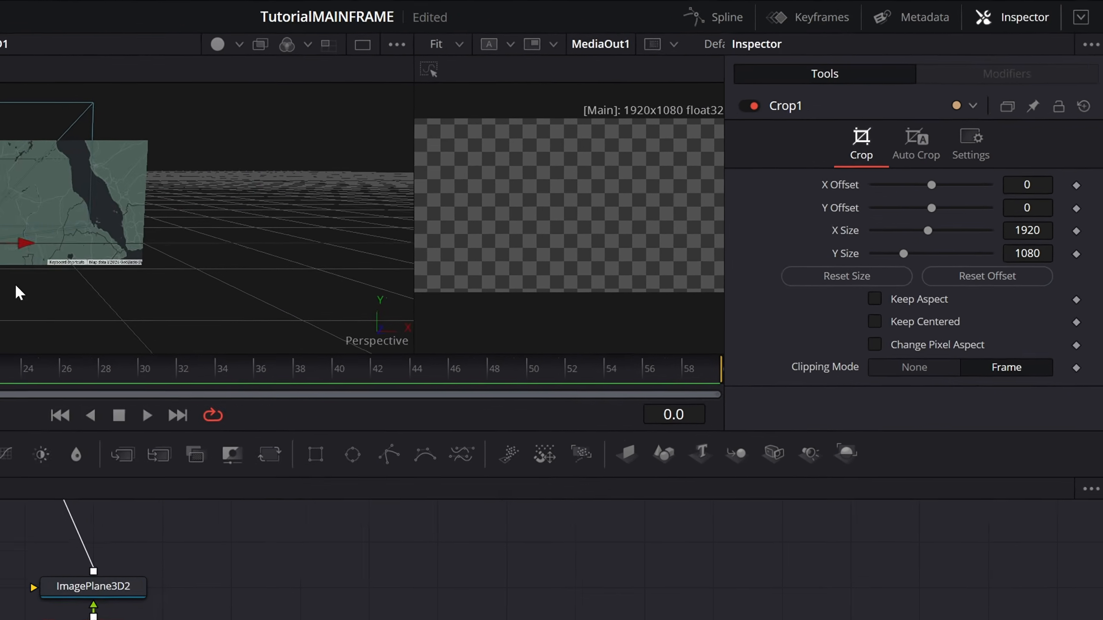
click(917, 143)
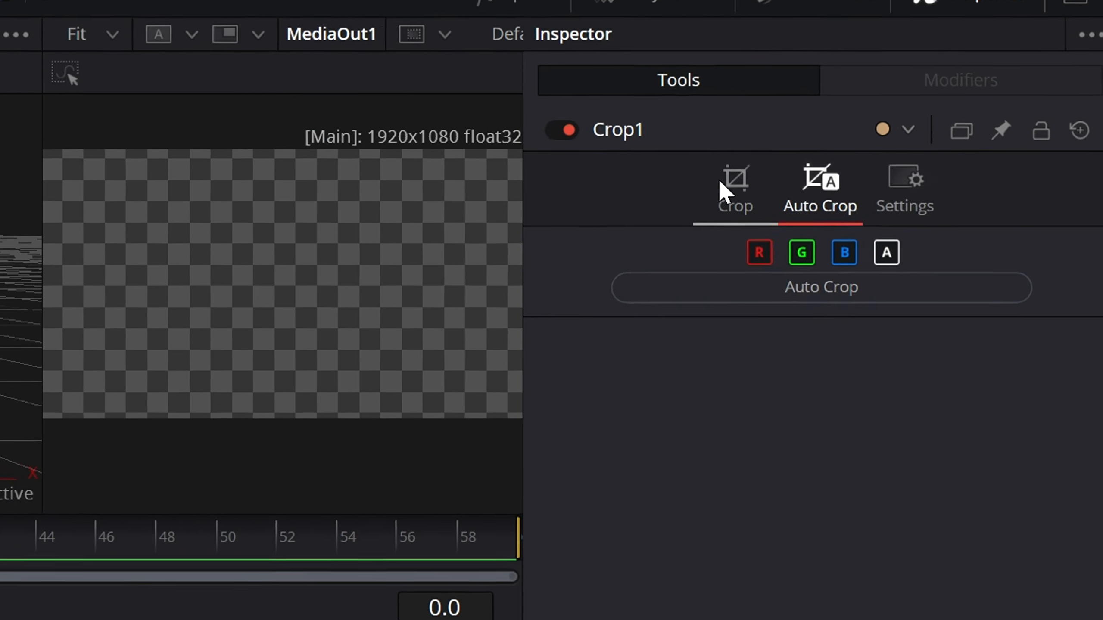
click(915, 209)
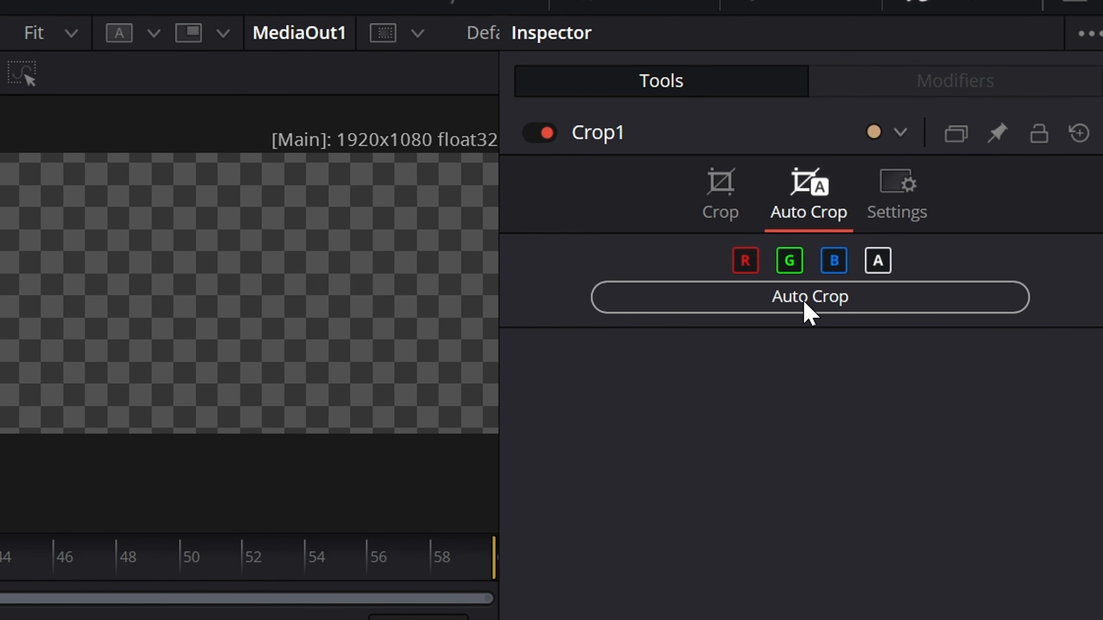
click(740, 192)
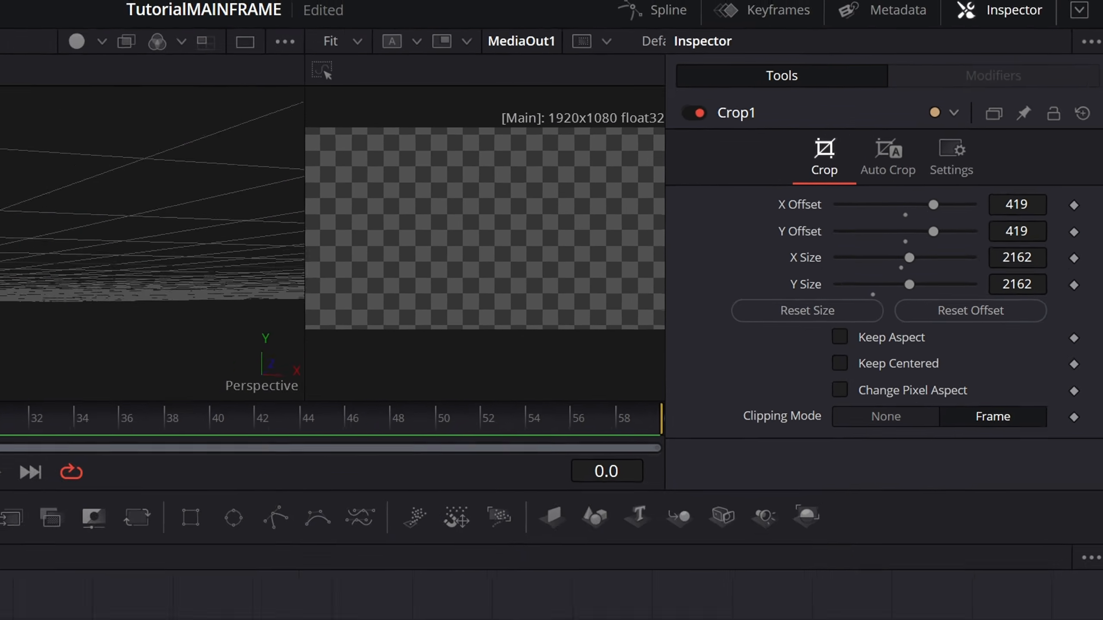
Set Crop1's Y Offset to 455 to trim the Google attribution strip off the map's lower edge.
drag(1007, 335, 974, 299)
drag(1046, 166, 1079, 166)
scroll(455, 231, up, 3)
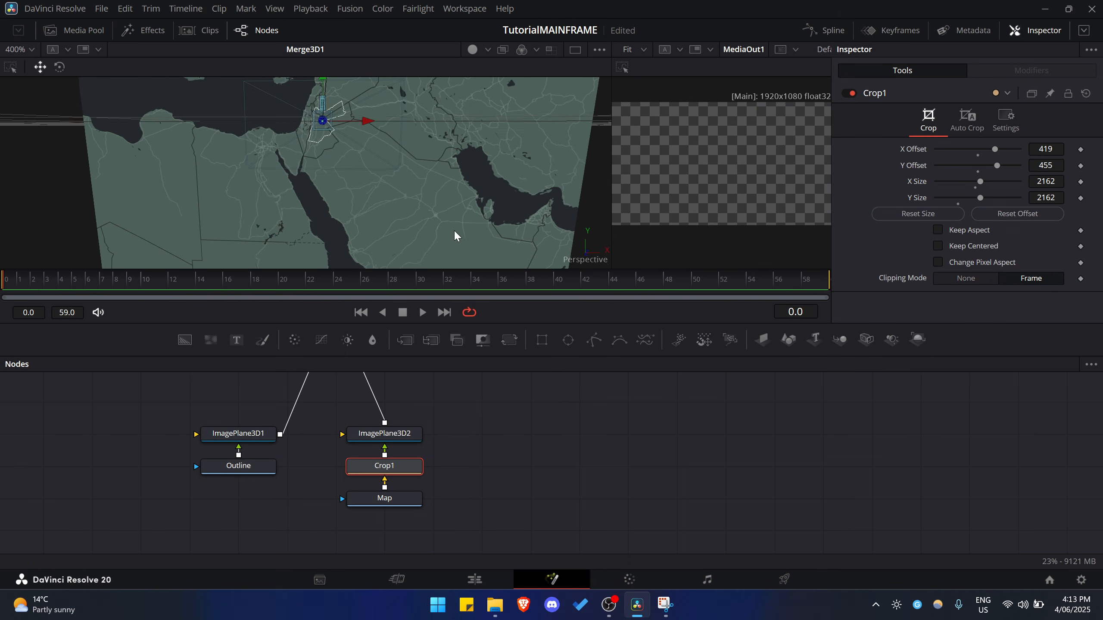
Realign the outline's image plane with Jordan on the cropped map, at X 0.008 and Y -0.011.
drag(374, 114, 360, 188)
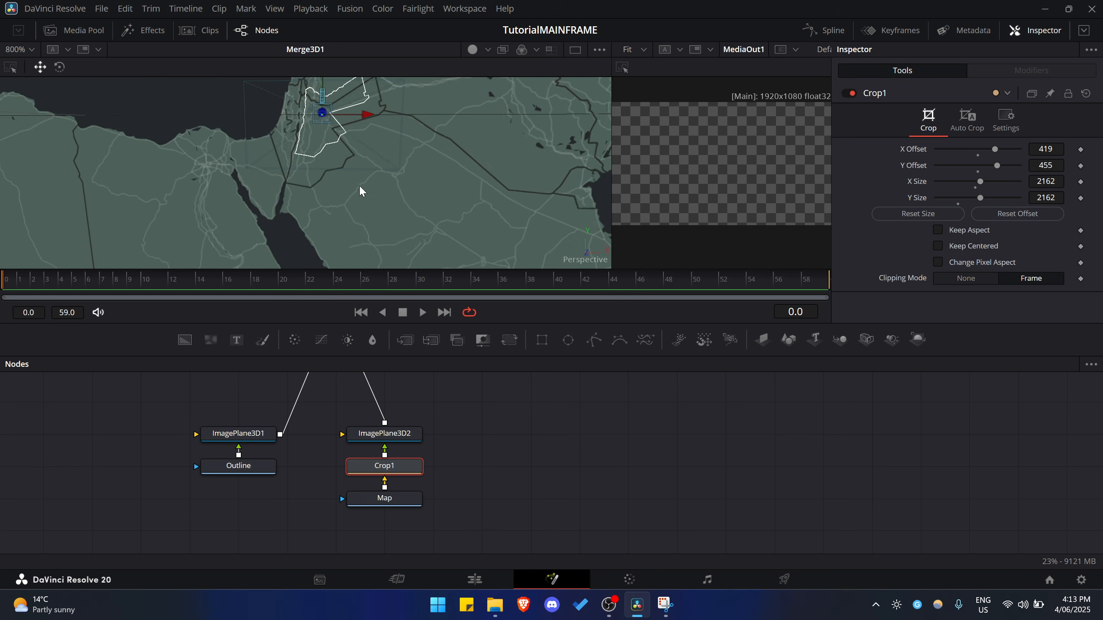
scroll(361, 113, up, 1)
drag(364, 114, 345, 222)
click(232, 438)
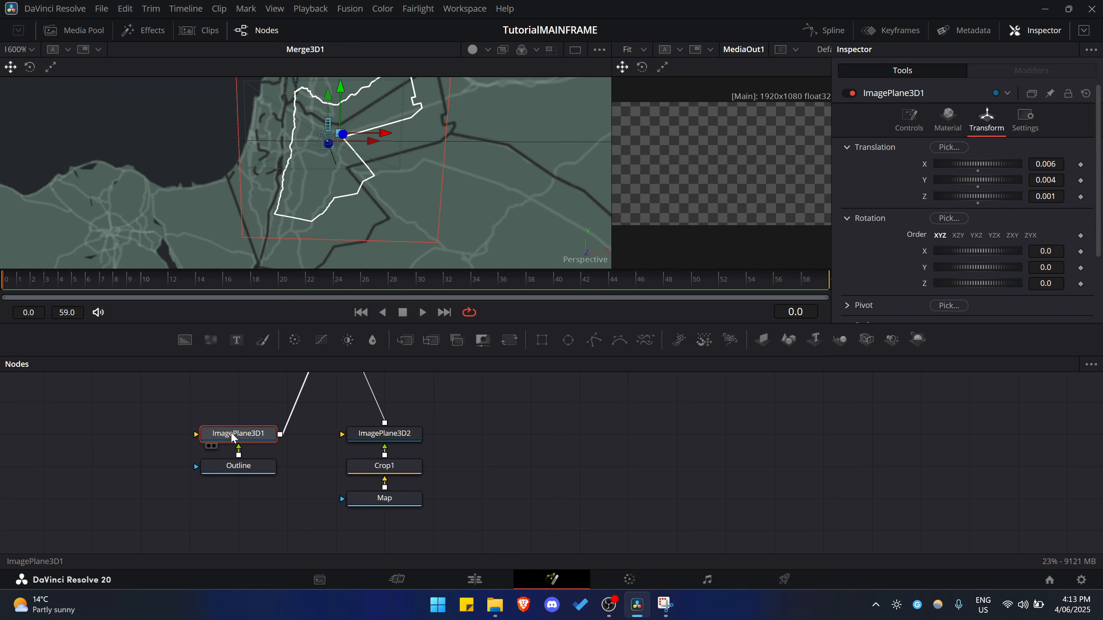
Position Camera3D1 at X 0.005, Y -0.019 and Z 2.52 so it frames the whole height of the map.
drag(612, 188, 497, 187)
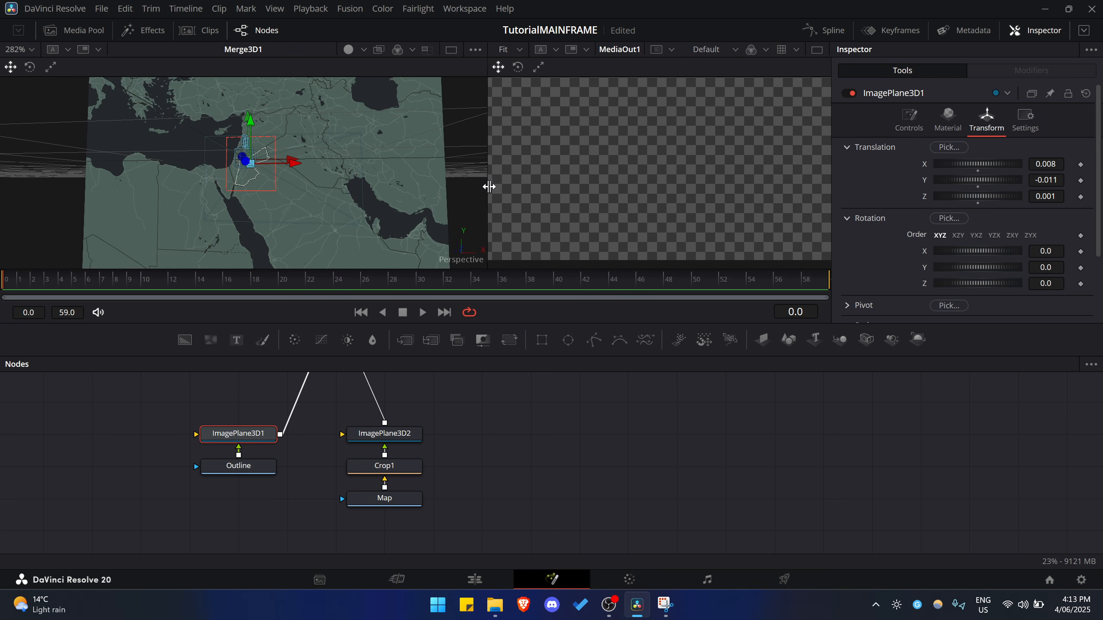
scroll(601, 172, down, 1)
scroll(602, 143, up, 1)
scroll(237, 452, up, 3)
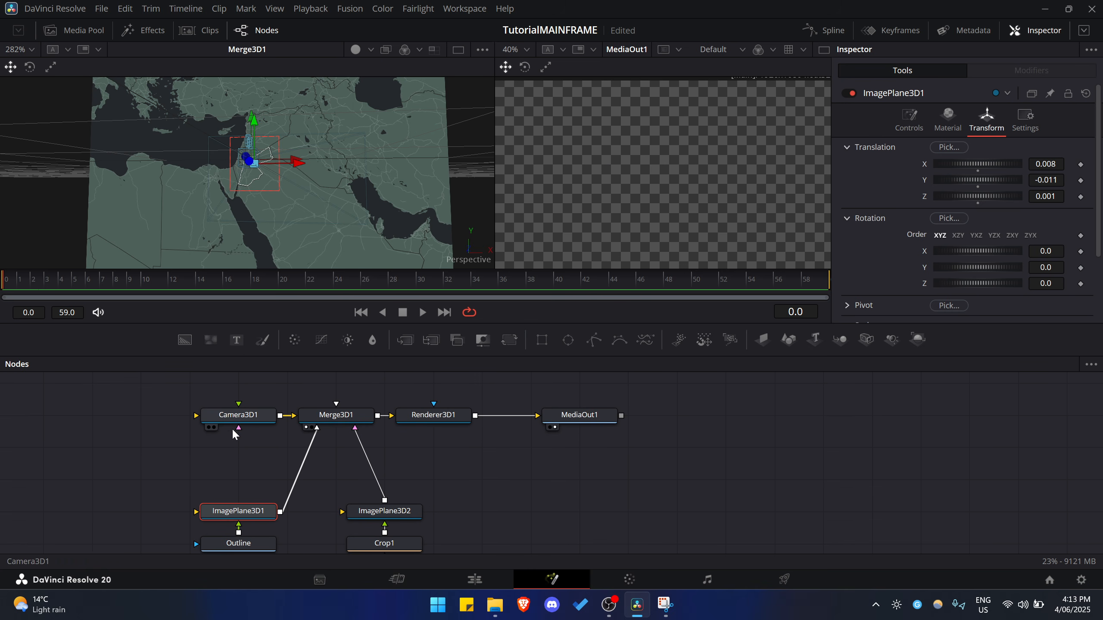
click(243, 415)
click(969, 125)
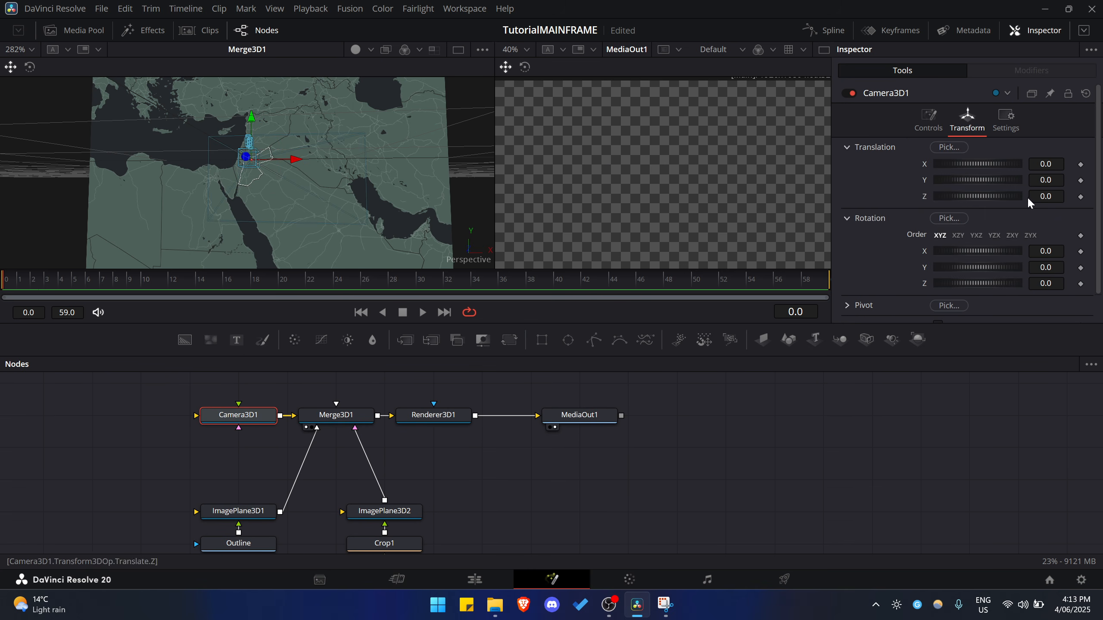
mouse_move(1043, 197)
mouse_down()
mouse_move(1102, 196)
mouse_move(1050, 196)
mouse_up()
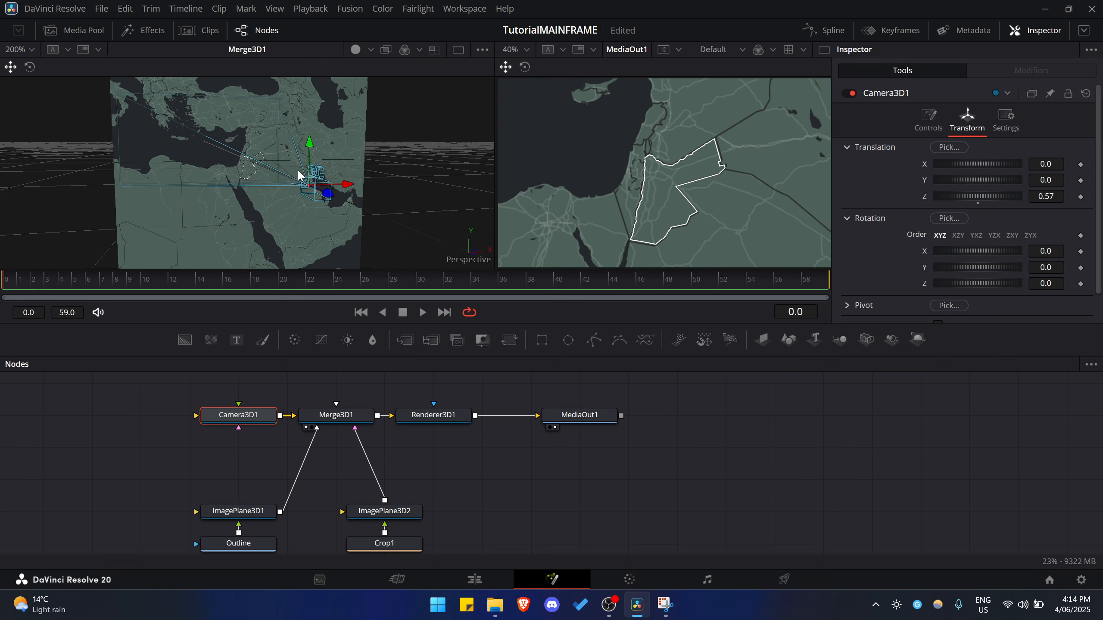
drag(298, 175, 285, 175)
mouse_move(1044, 196)
mouse_down()
mouse_move(1031, 196)
mouse_move(1053, 181)
mouse_move(1033, 179)
mouse_move(1068, 196)
mouse_move(1047, 194)
mouse_up()
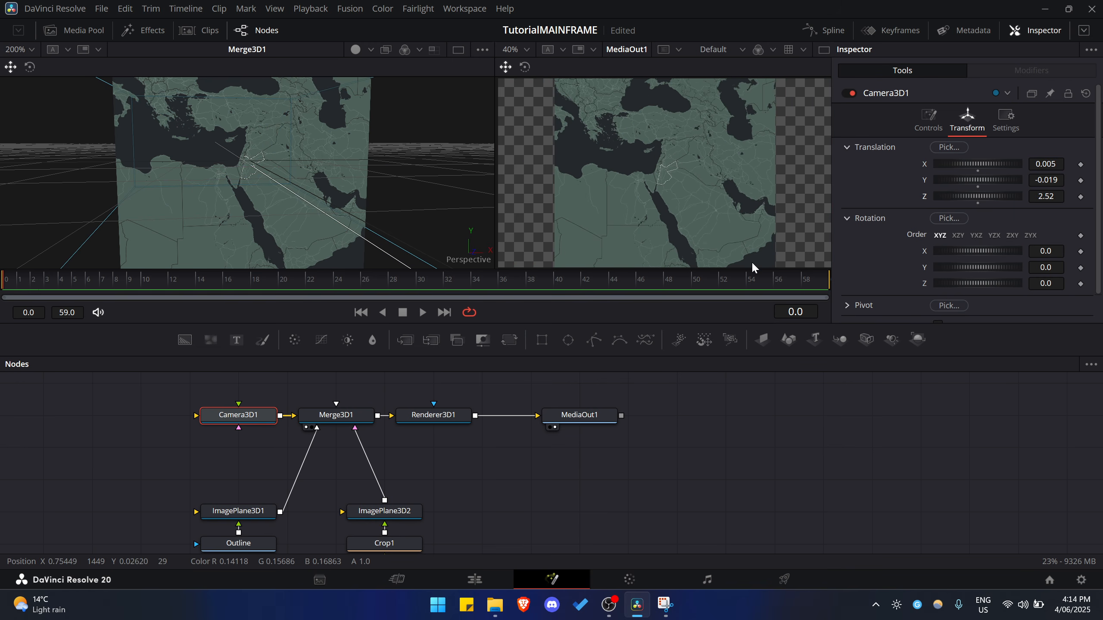
Extend the Fusion Composition clip on the edit timeline to 00:00:06:07 and reopen it in Fusion.
click(433, 415)
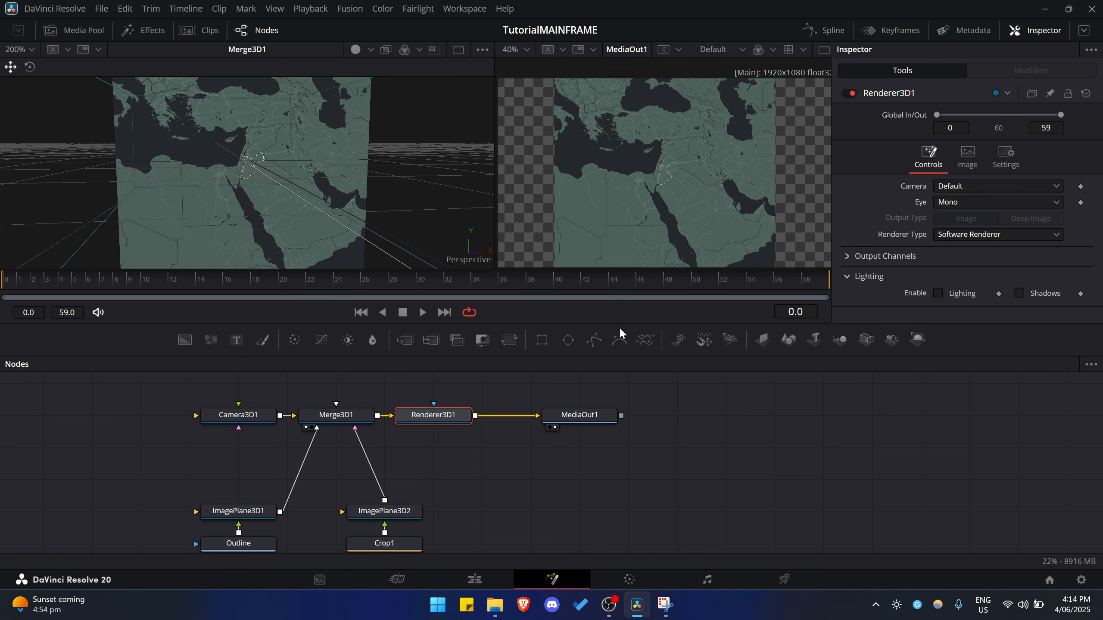
click(708, 287)
drag(806, 283, 815, 285)
click(474, 580)
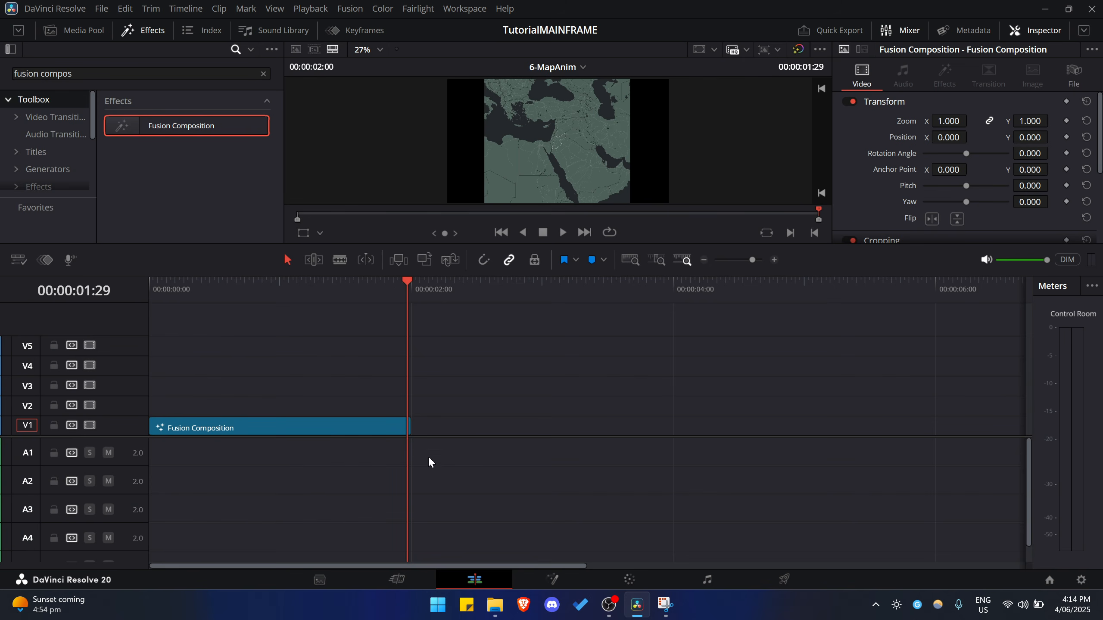
drag(402, 424, 836, 426)
drag(651, 428, 748, 427)
drag(233, 307, 152, 304)
right_click(251, 422)
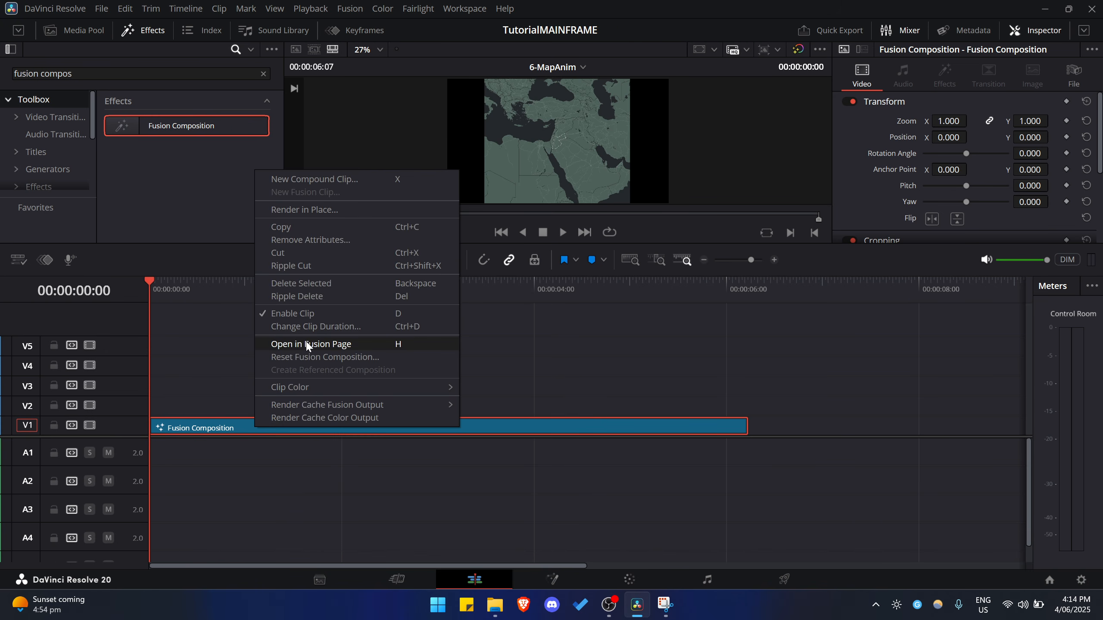
click(283, 344)
Set Camera3D1's Z translation to 3.32 and keyframe it at frame 0.
scroll(251, 416, up, 2)
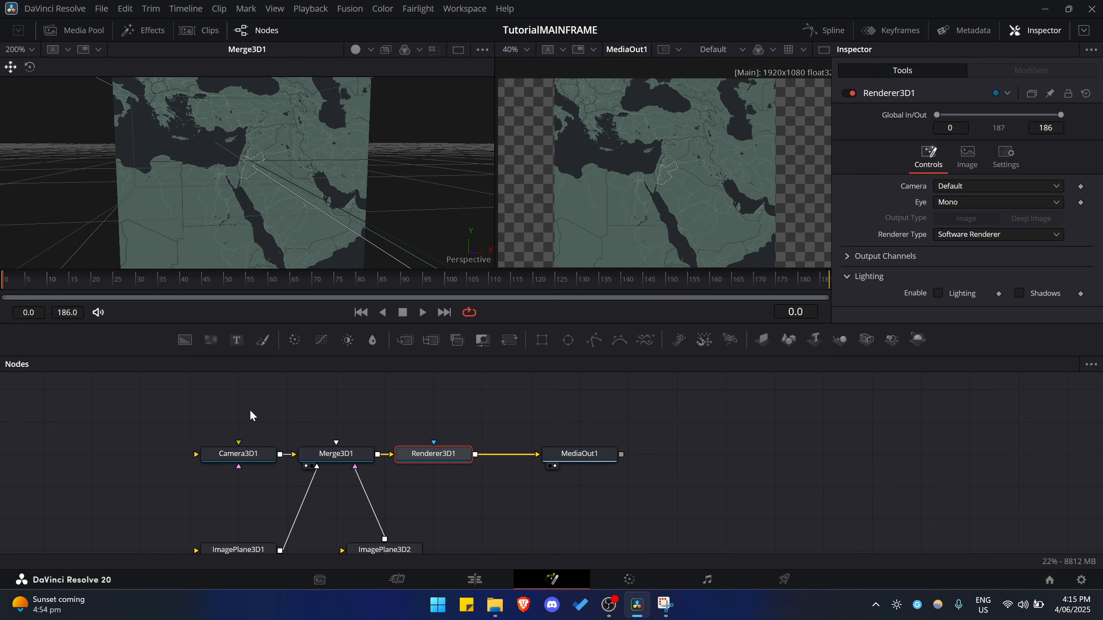
click(240, 463)
click(1047, 198)
text(3.21)
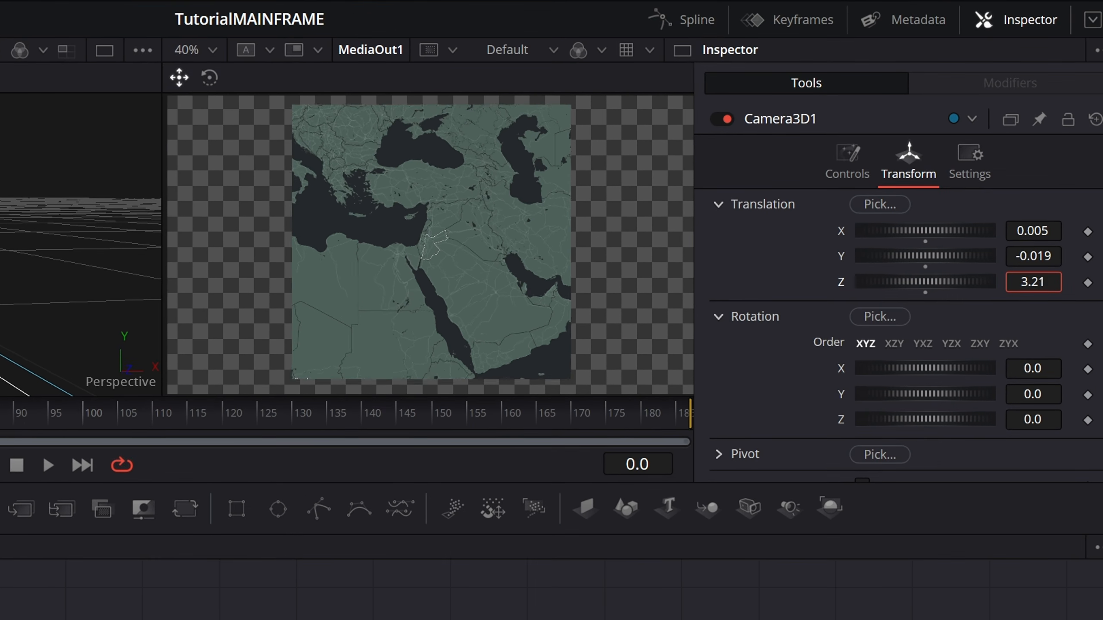
mouse_move(1033, 282)
mouse_down()
mouse_move(1048, 282)
mouse_move(1038, 282)
mouse_up()
click(1089, 283)
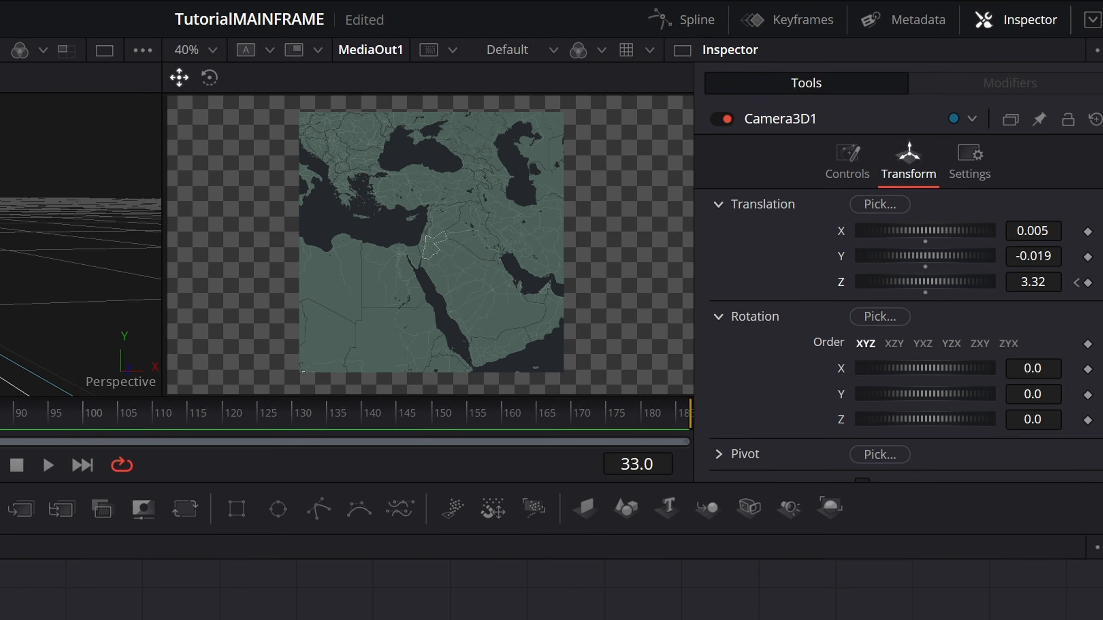
Set Camera3D1's Z translation keyframe at frame 186 to 0.36 and widen the camera's view around Jordan.
click(139, 412)
drag(925, 282, 864, 282)
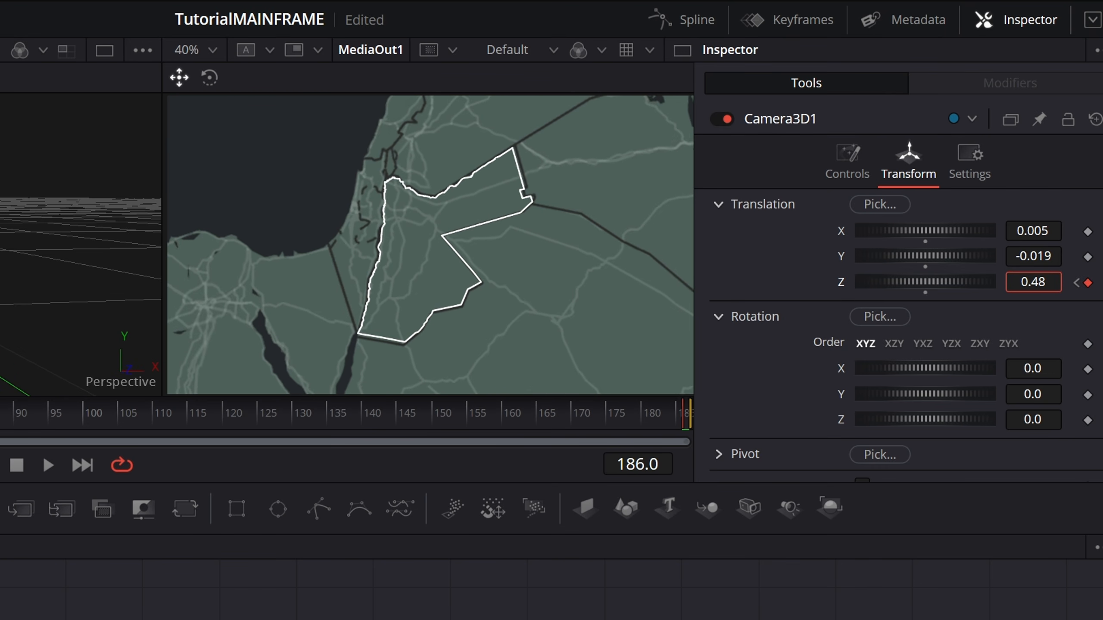
click(842, 170)
drag(1033, 350, 1063, 350)
click(909, 161)
mouse_move(1054, 284)
mouse_down()
mouse_move(1070, 282)
mouse_move(1038, 281)
mouse_move(1050, 281)
mouse_up()
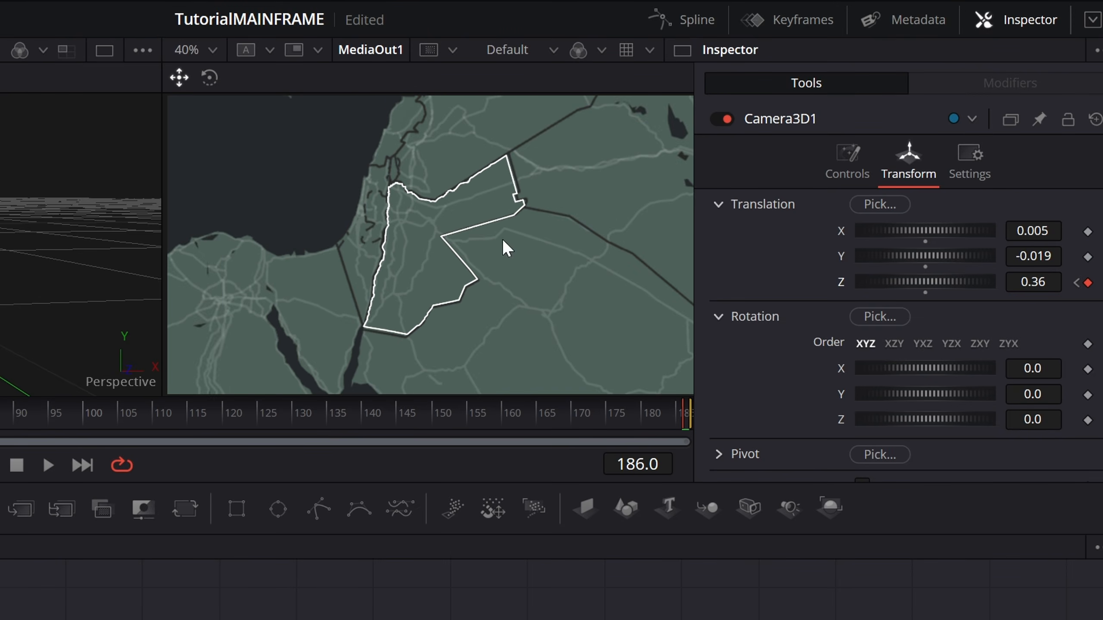
Play the camera zoom and smooth and flatten both Z Offset keyframes in the Spline editor.
scroll(404, 229, down, 2)
scroll(394, 228, up, 2)
key(space)
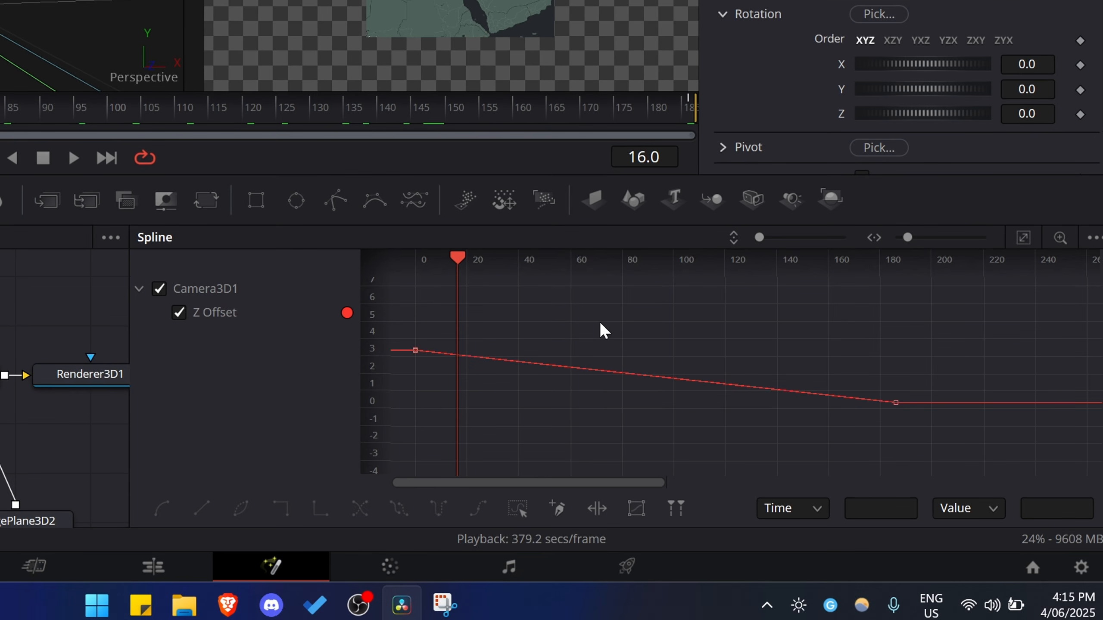
key(ctrl+f)
scroll(565, 324, down, 2)
key(ctrl+a)
key(f)
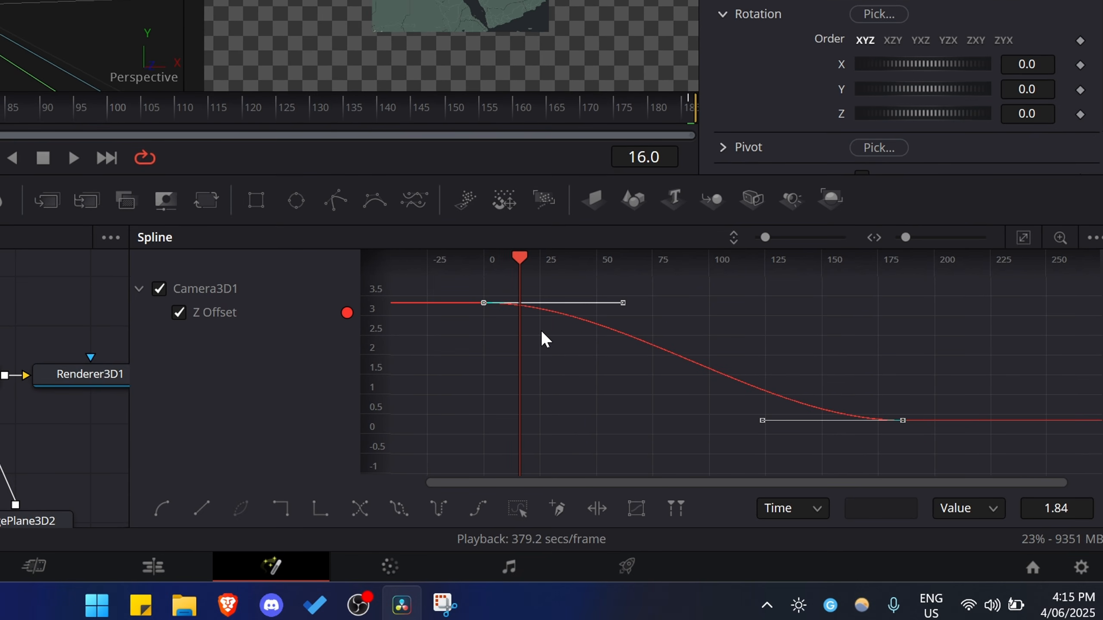
Speed up the camera zoom by moving the final Z Offset keyframe to frame 63, and preview it.
key(space)
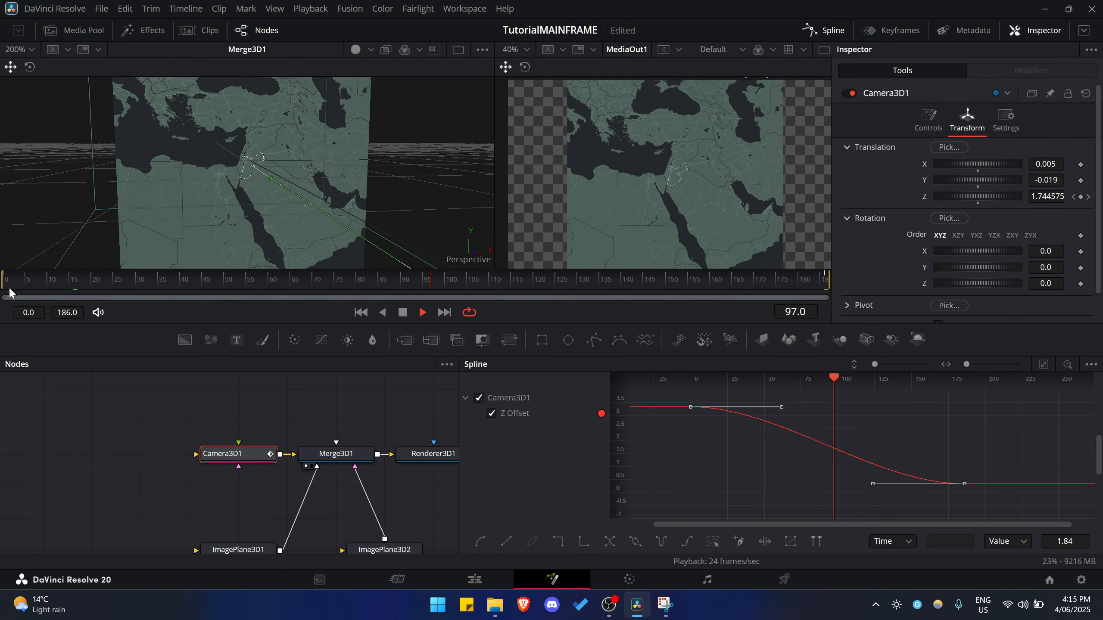
click(202, 285)
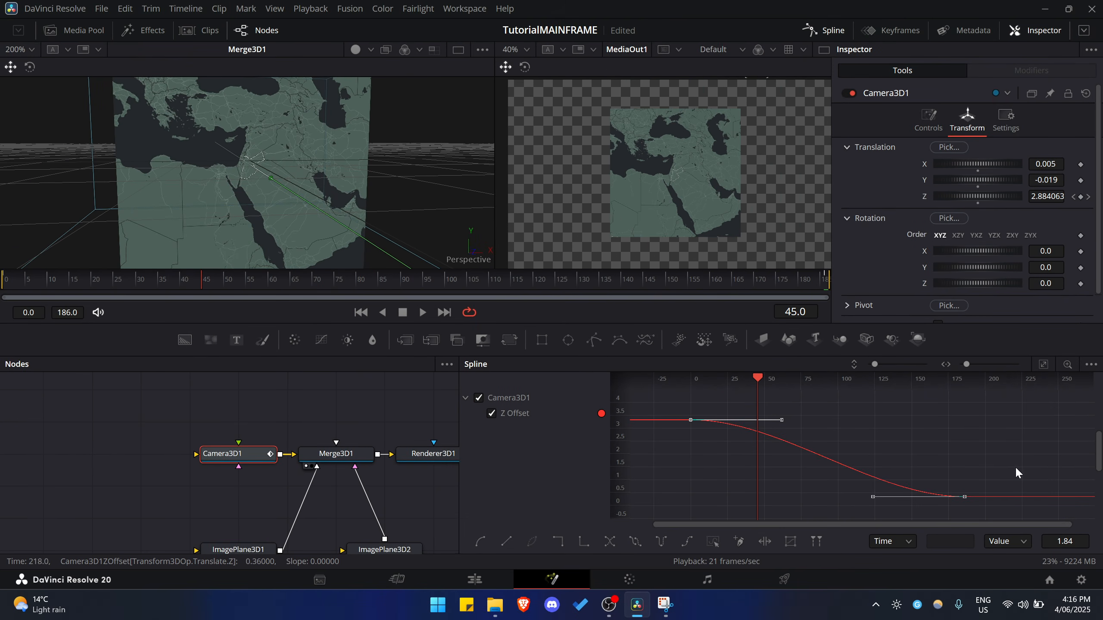
drag(964, 496, 783, 498)
click(361, 314)
key(space)
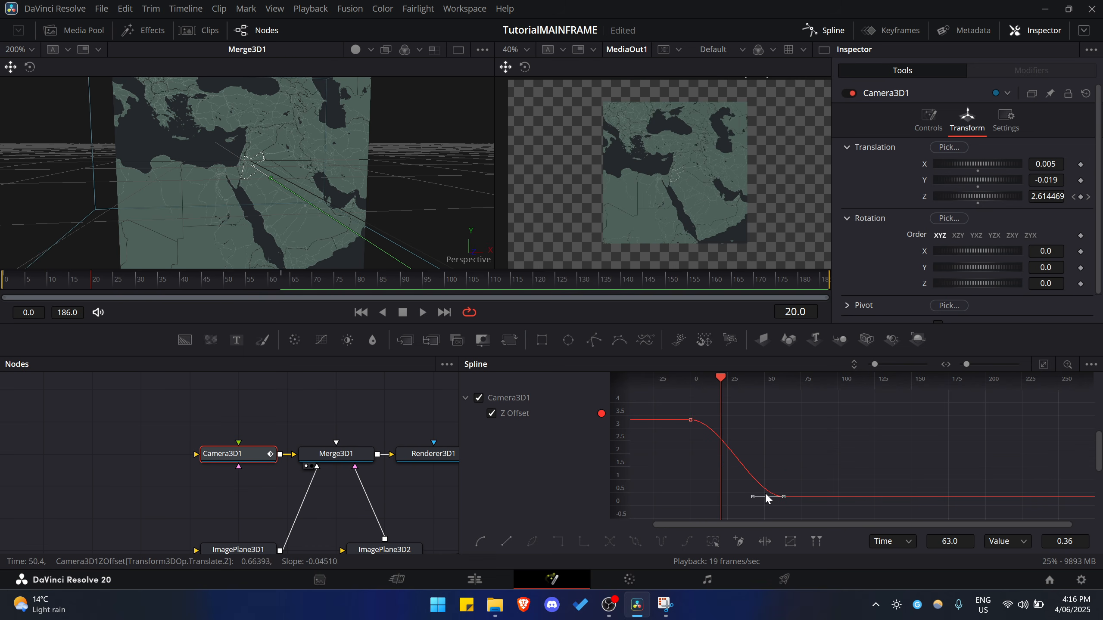
Set the Z Offset keyframes' Ease In to 78.4 and Ease Out to 38.9, and play back the zoom.
key(ctrl+a)
key(t)
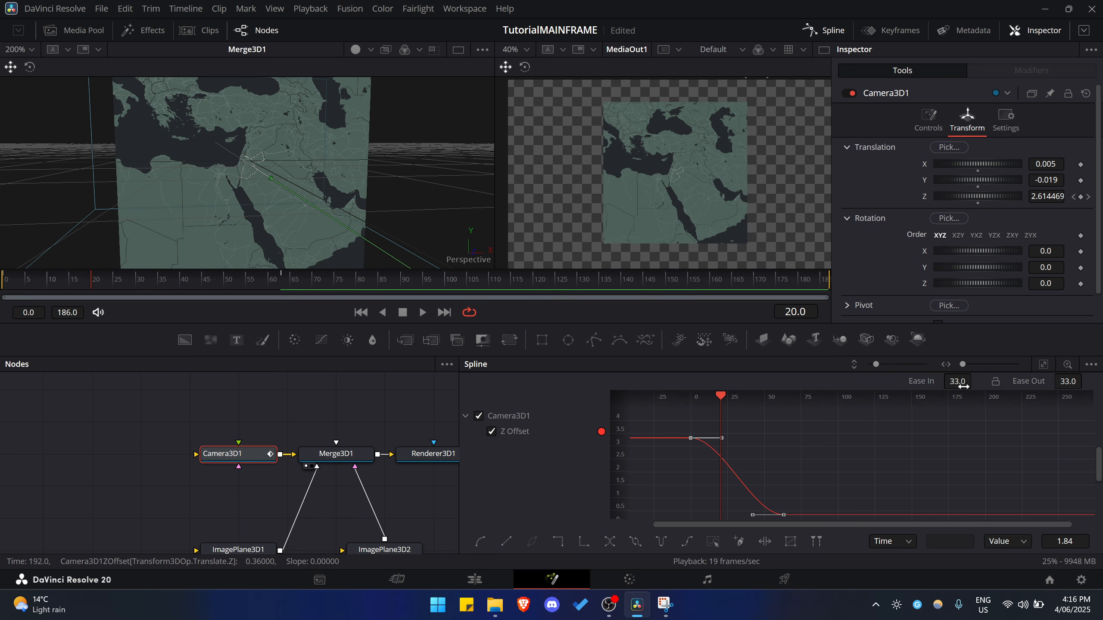
drag(957, 382, 999, 383)
click(100, 281)
drag(90, 279, 0, 278)
key(space)
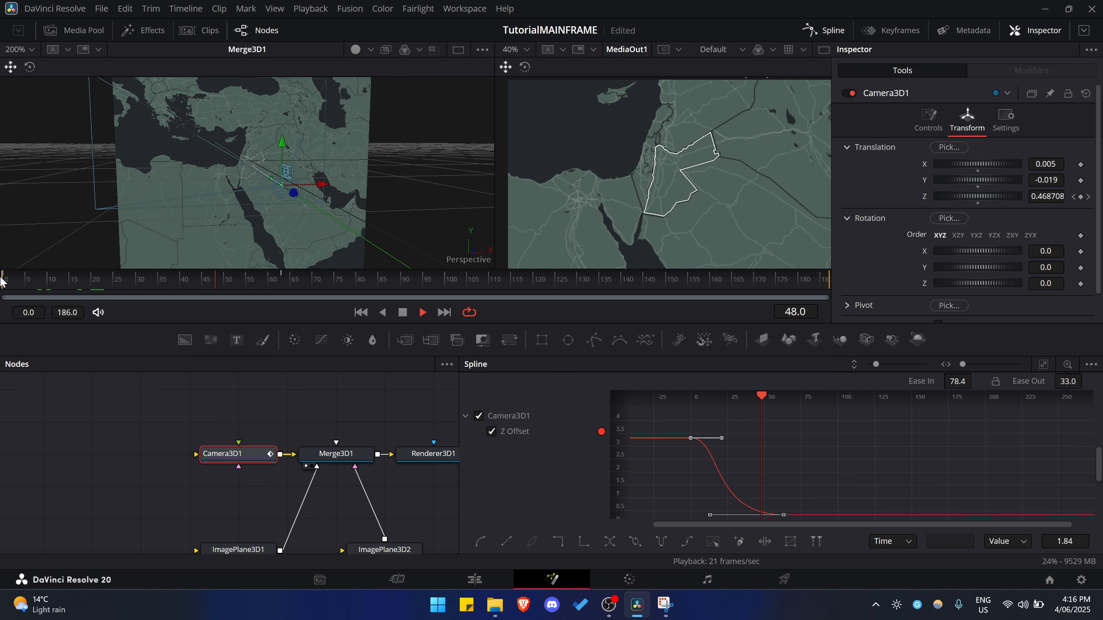
click(113, 280)
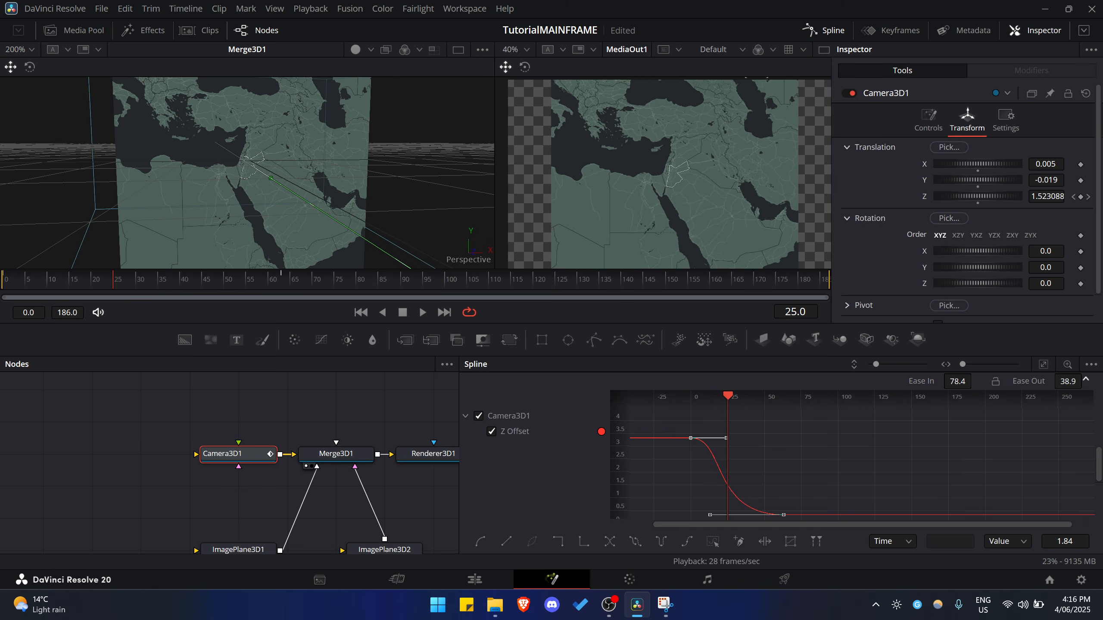
click(7, 279)
key(space)
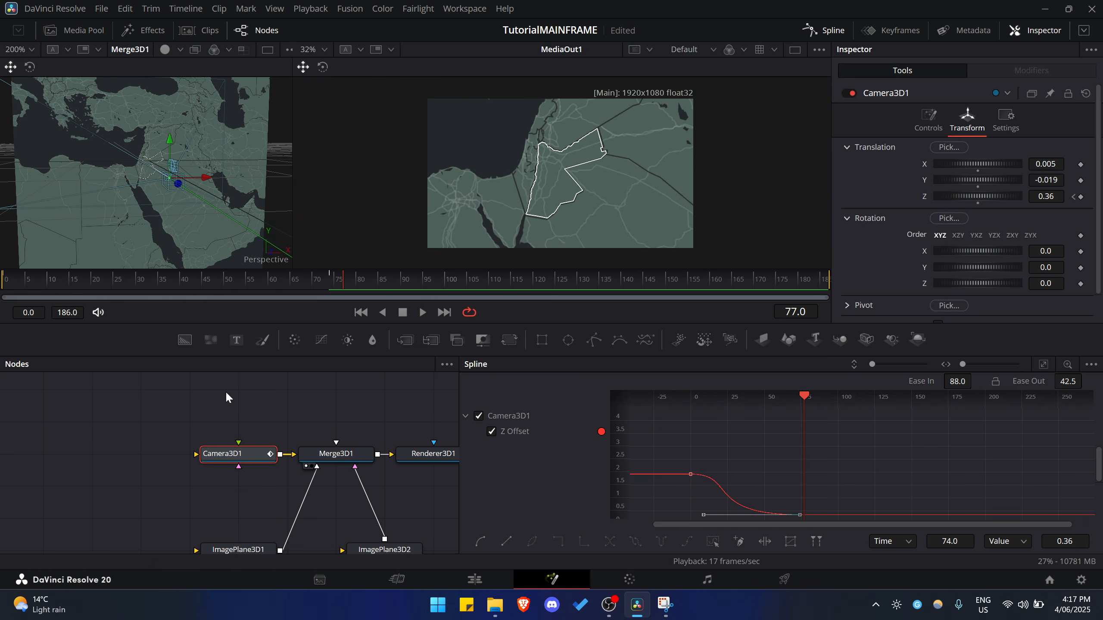
Close the Spline editor and move the Outline node down to make room beneath ImagePlane3D1.
scroll(217, 500, down, 1)
scroll(145, 442, down, 2)
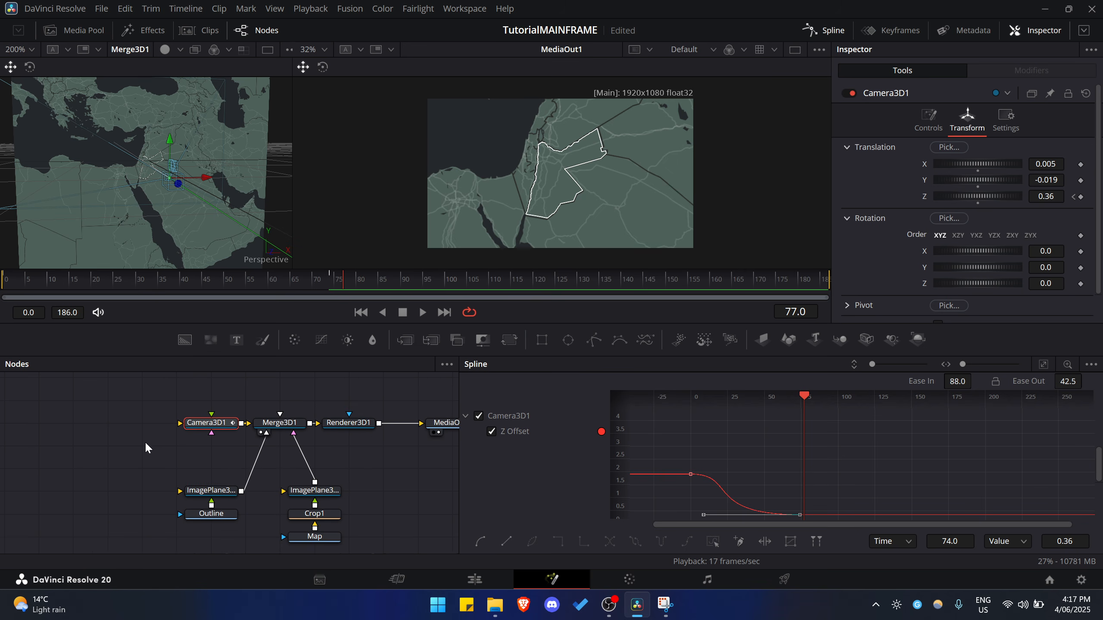
scroll(315, 451, up, 2)
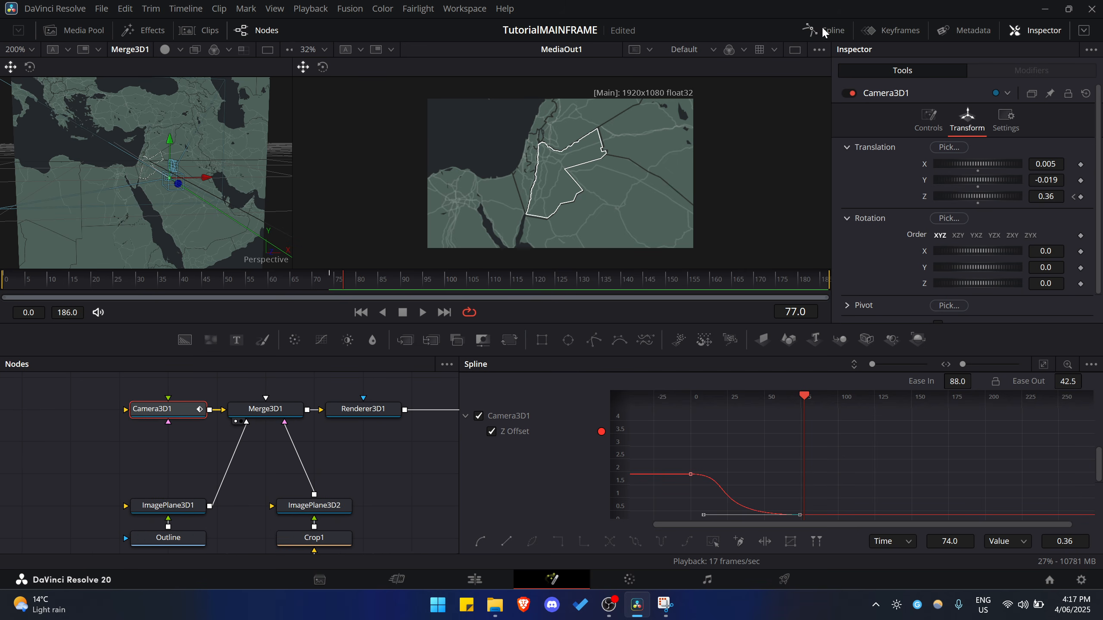
click(824, 31)
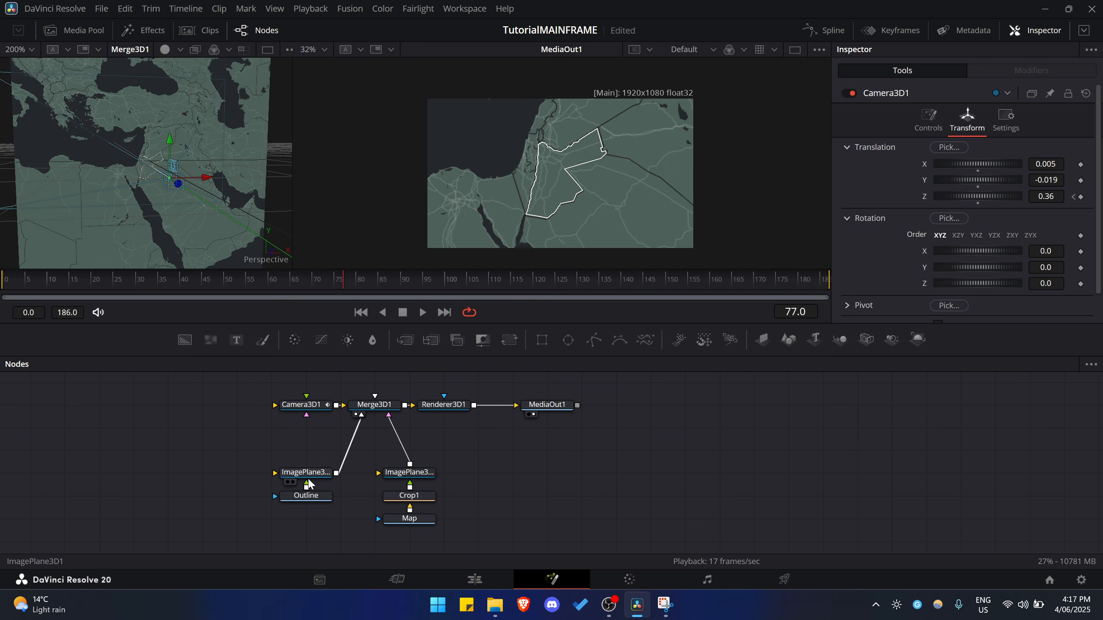
scroll(280, 515, up, 2)
drag(337, 489, 334, 523)
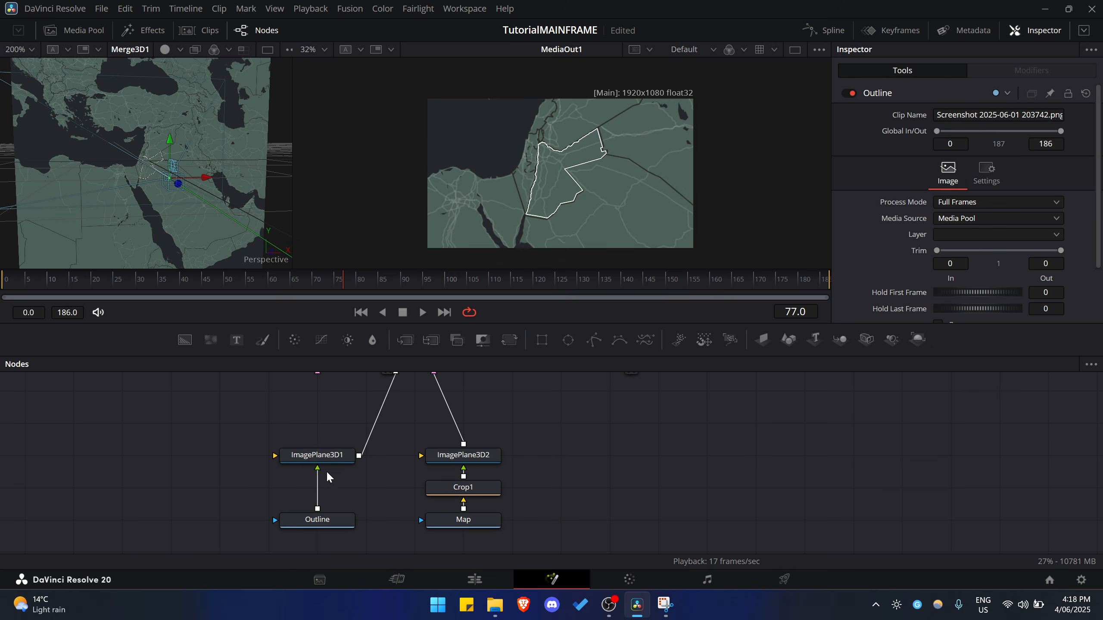
Add a Soft Glow node and insert it between Outline and ImagePlane3D1.
click(313, 457)
key(shift+space)
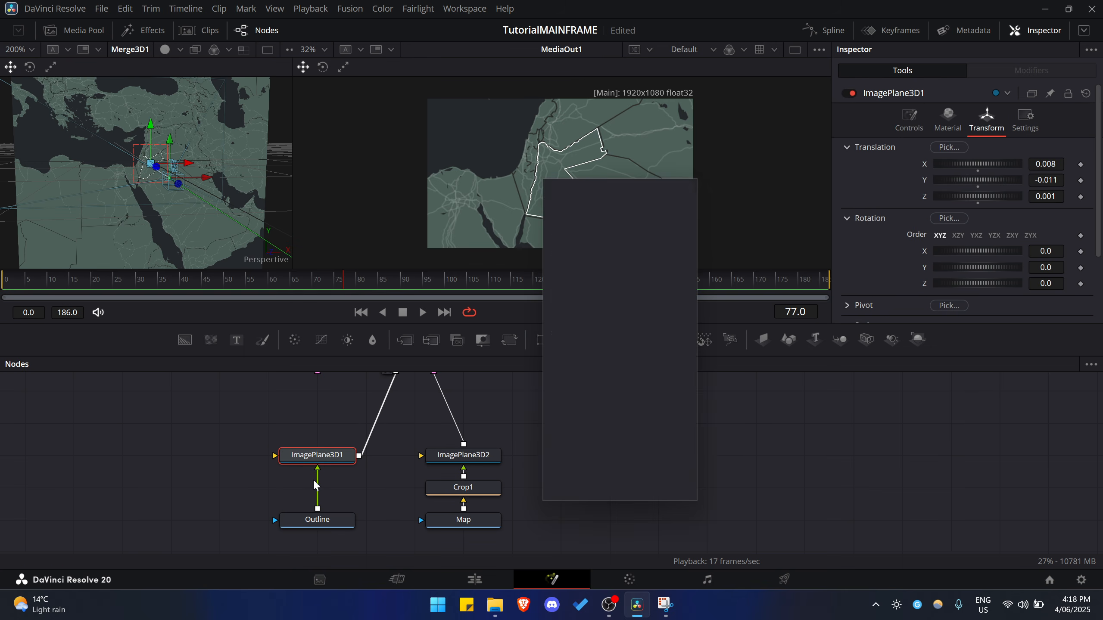
text(crop)
key(BackSpace)
key(BackSpace)
key(BackSpace)
key(BackSpace)
text(soft glow)
key(Return)
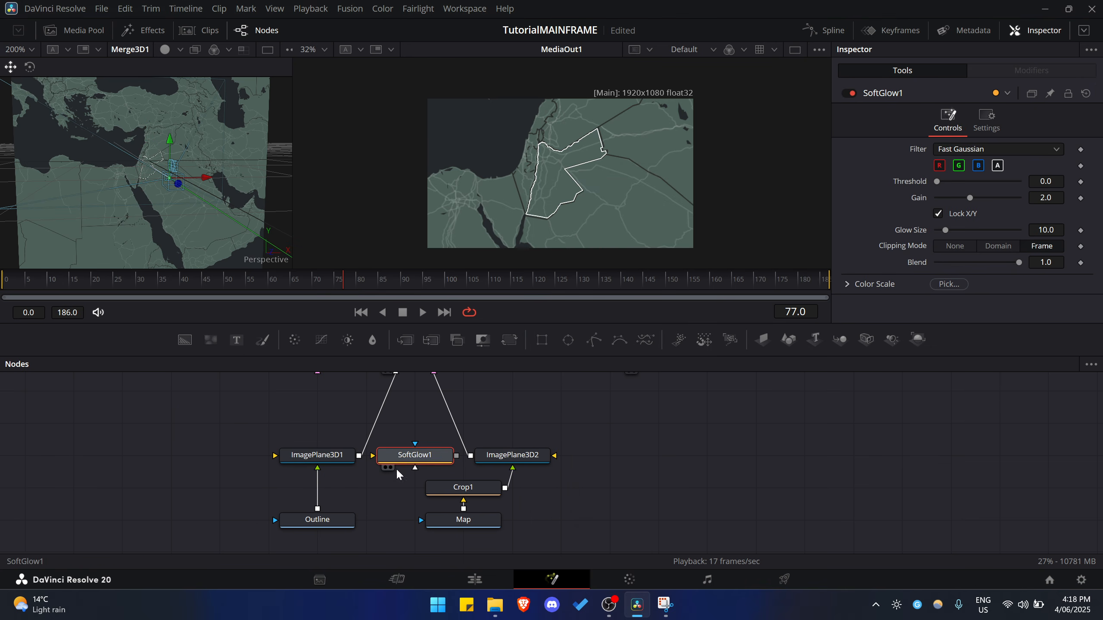
drag(400, 465, 327, 497)
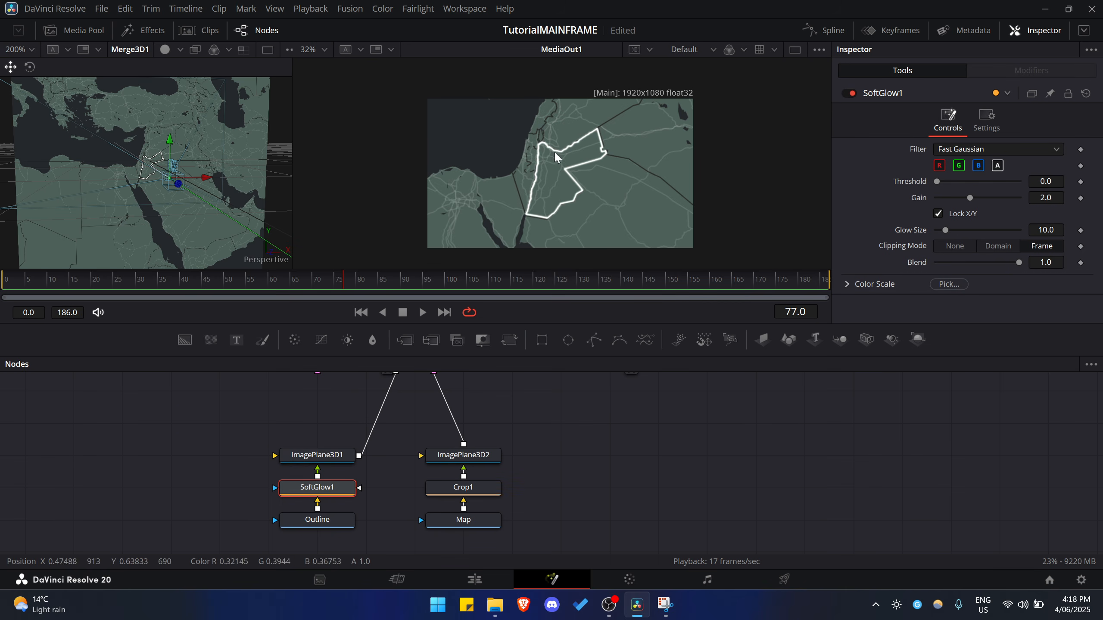
Set SoftGlow1's Gain to 2.561 and Glow Size to 13.1.
scroll(553, 152, up, 4)
scroll(553, 152, down, 3)
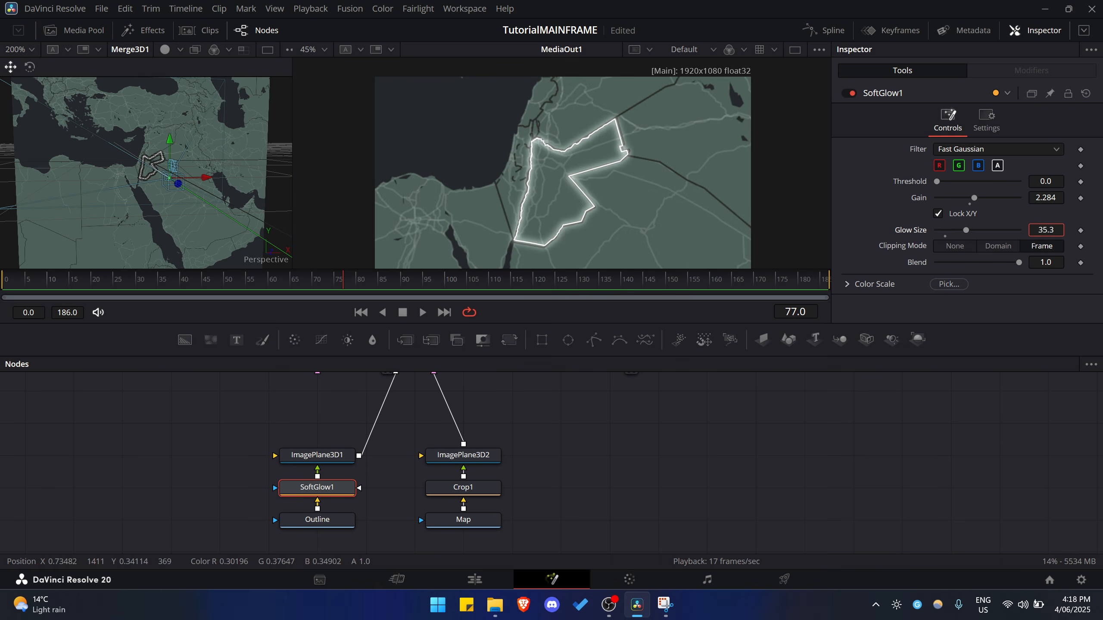
drag(965, 231, 955, 230)
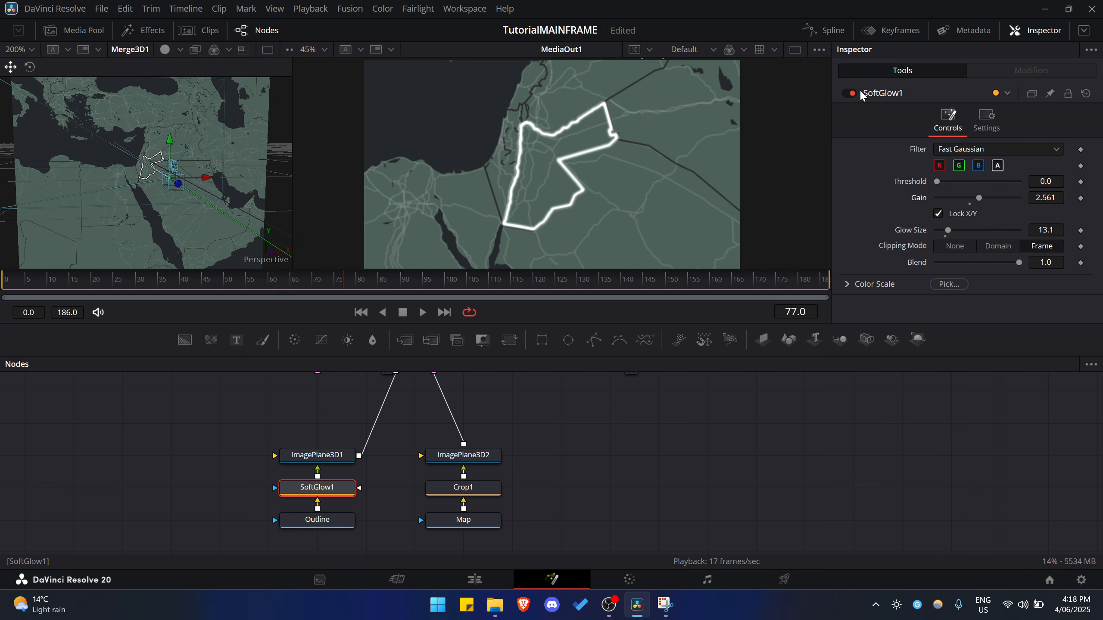
Compare the Jordan outline with and without SoftGlow1, leaving the glow enabled.
click(851, 91)
click(853, 90)
click(853, 90)
click(854, 91)
click(855, 91)
click(856, 91)
click(848, 94)
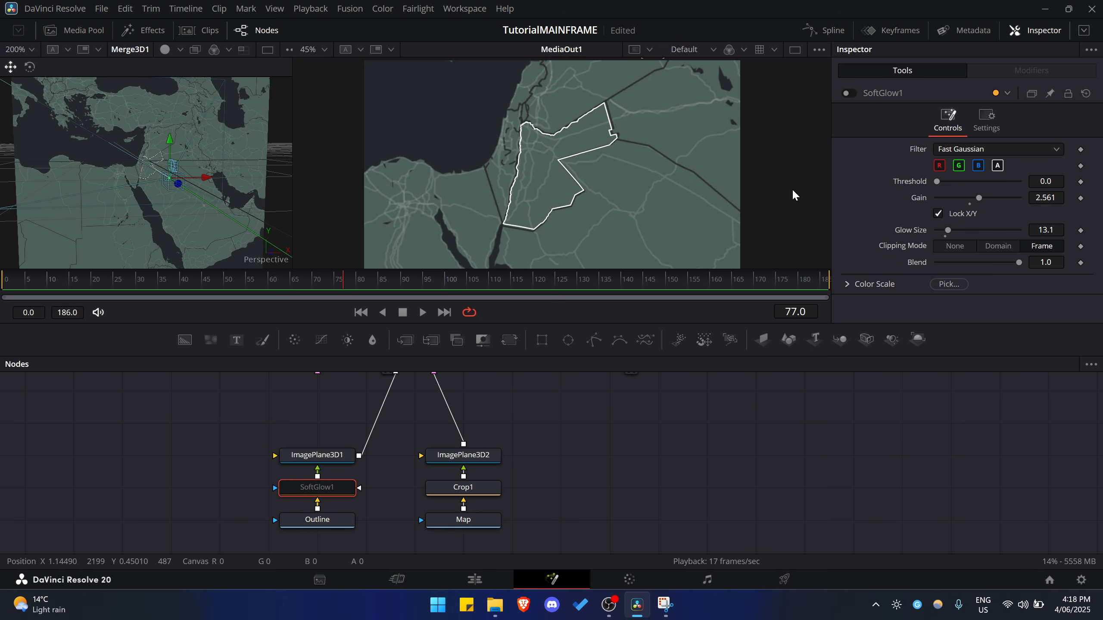
click(848, 94)
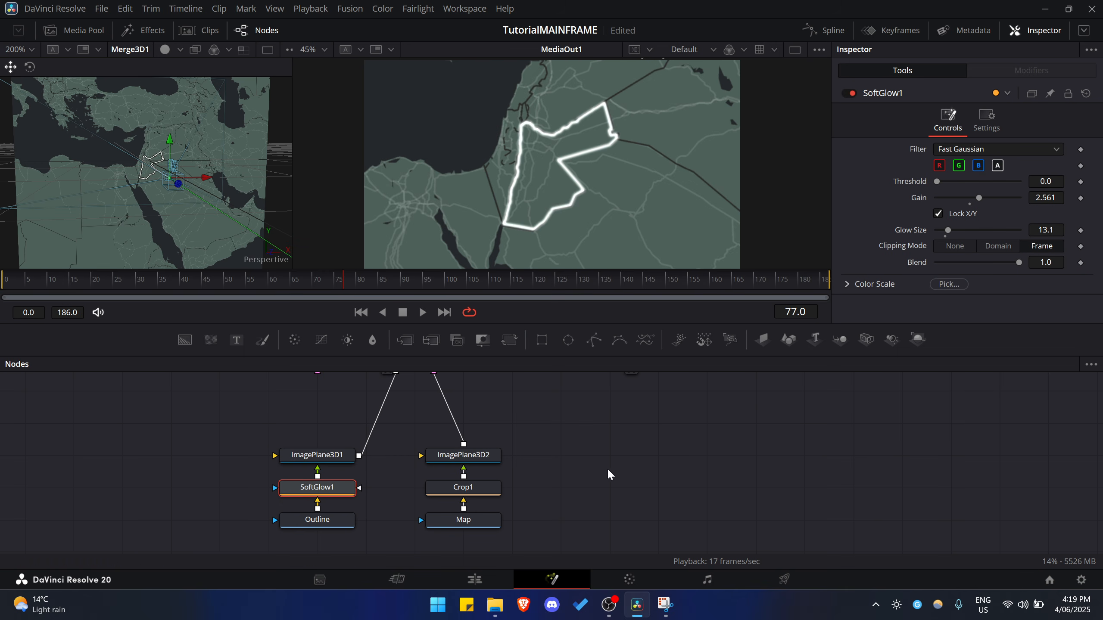
Set Renderer3D1's Renderer Type to Hardware Renderer.
scroll(538, 453, down, 1)
scroll(583, 464, up, 2)
scroll(466, 453, up, 1)
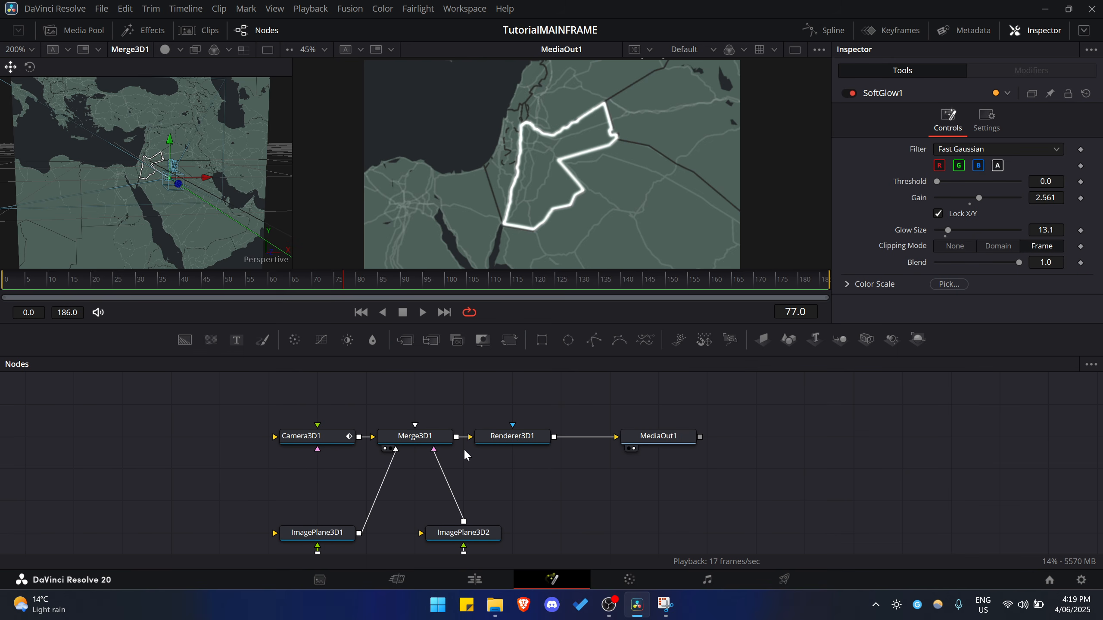
click(484, 436)
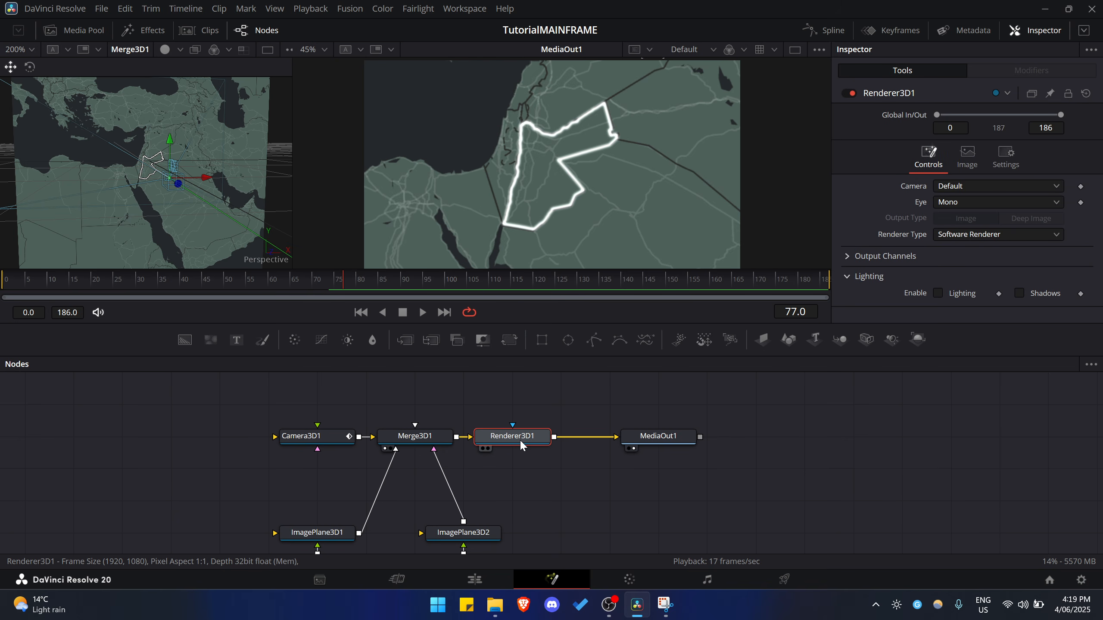
click(960, 235)
click(971, 269)
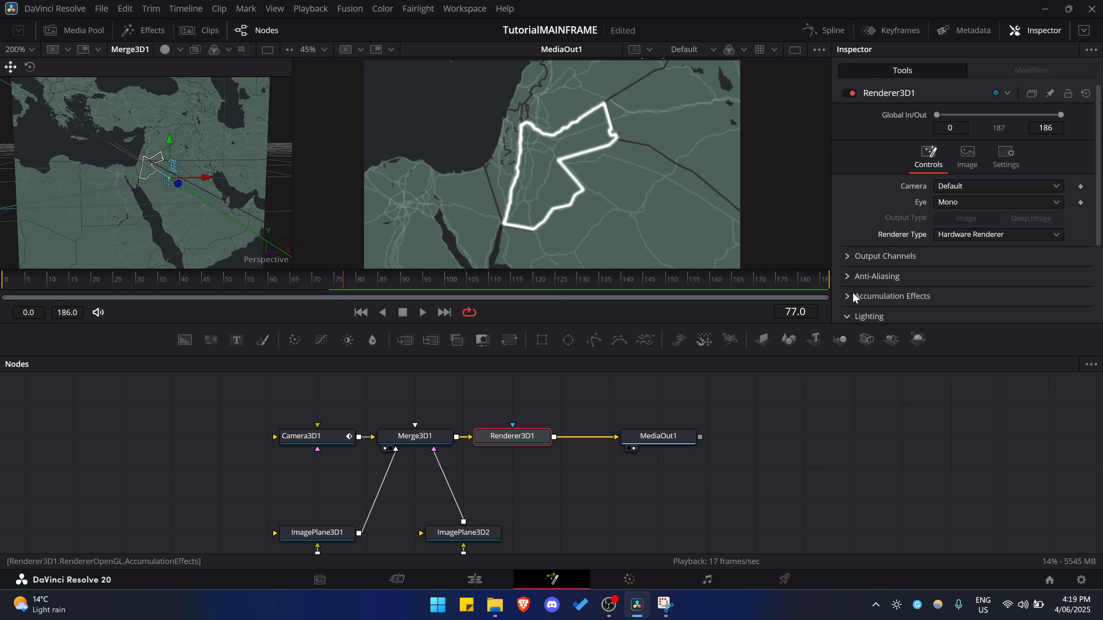
Enable Lighting and Shadows in Renderer3D1's lighting options.
scroll(856, 260, down, 3)
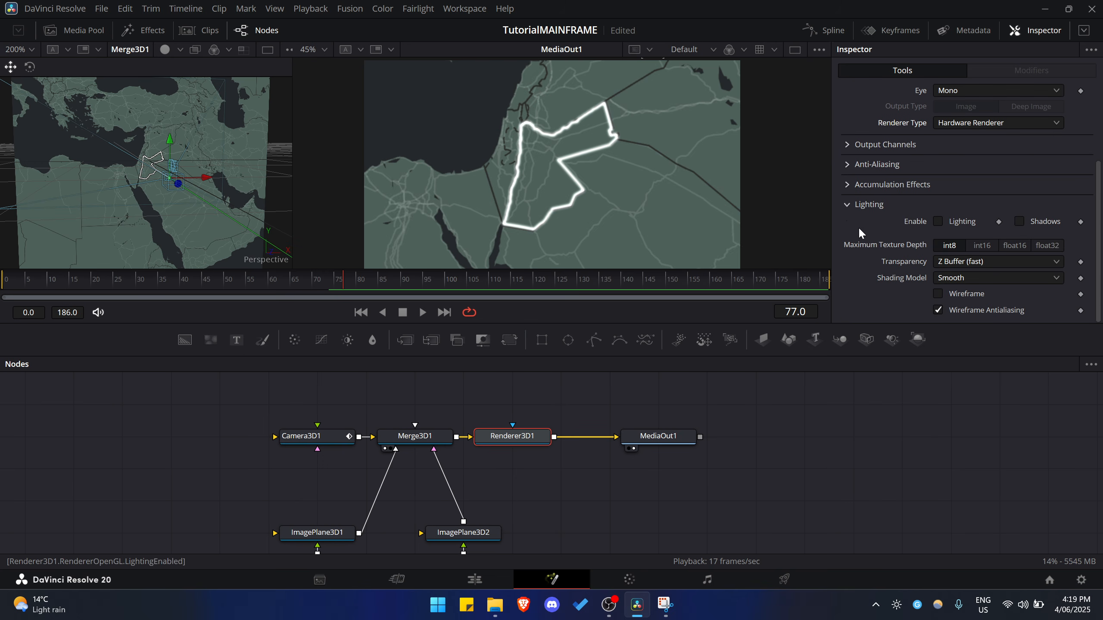
click(938, 221)
click(1019, 220)
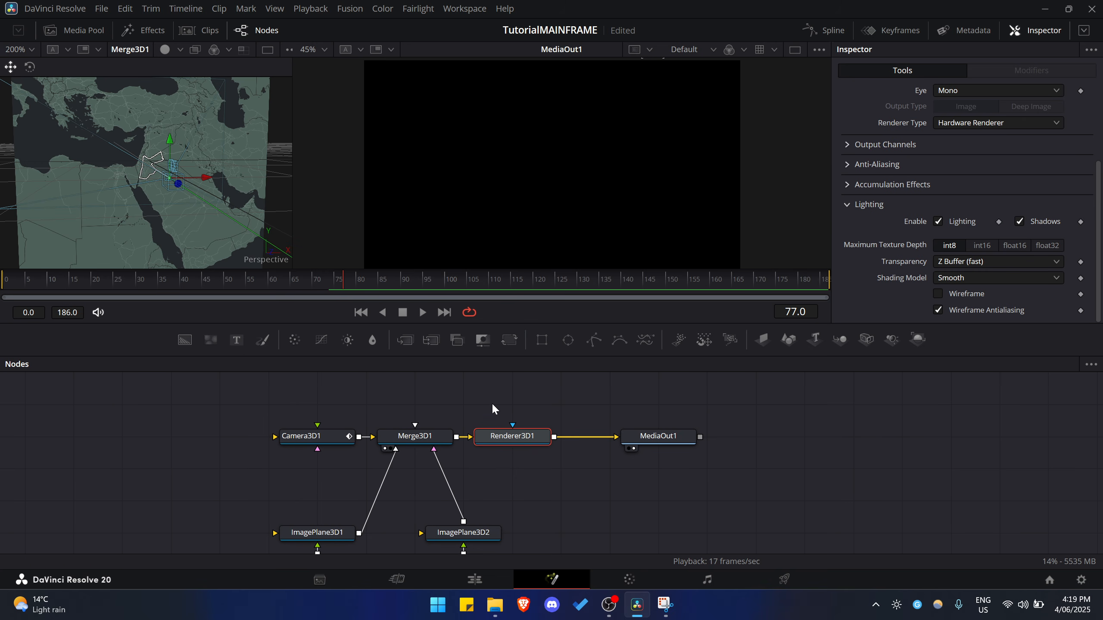
Add a Point Light node above Merge3D1 and connect it to the merge.
key(shift+space)
text(light)
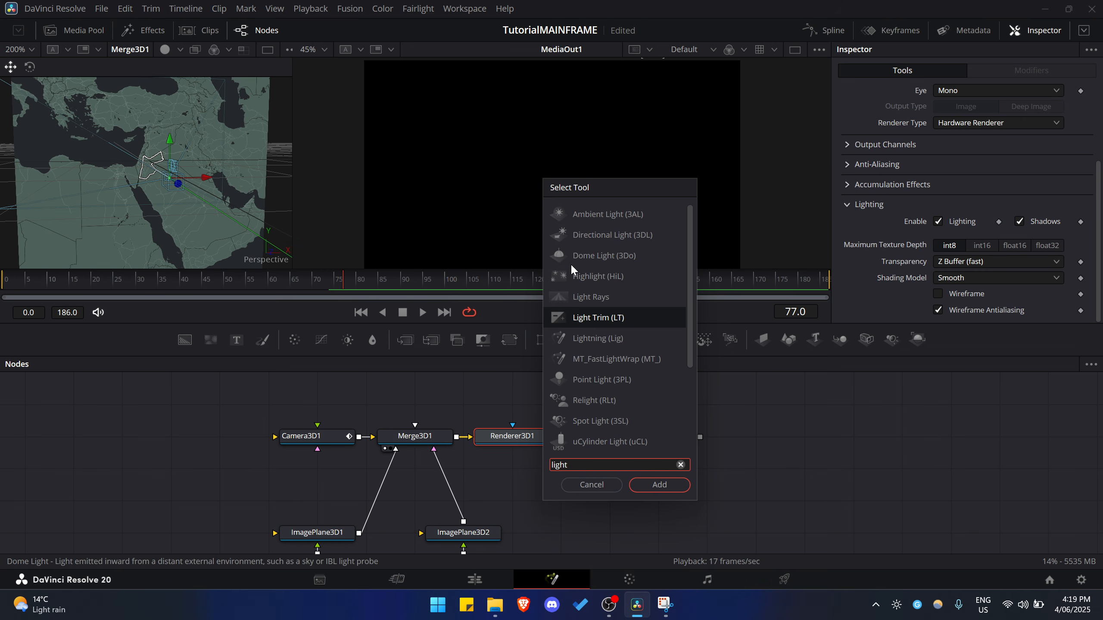
click(591, 379)
click(660, 484)
drag(394, 402, 412, 468)
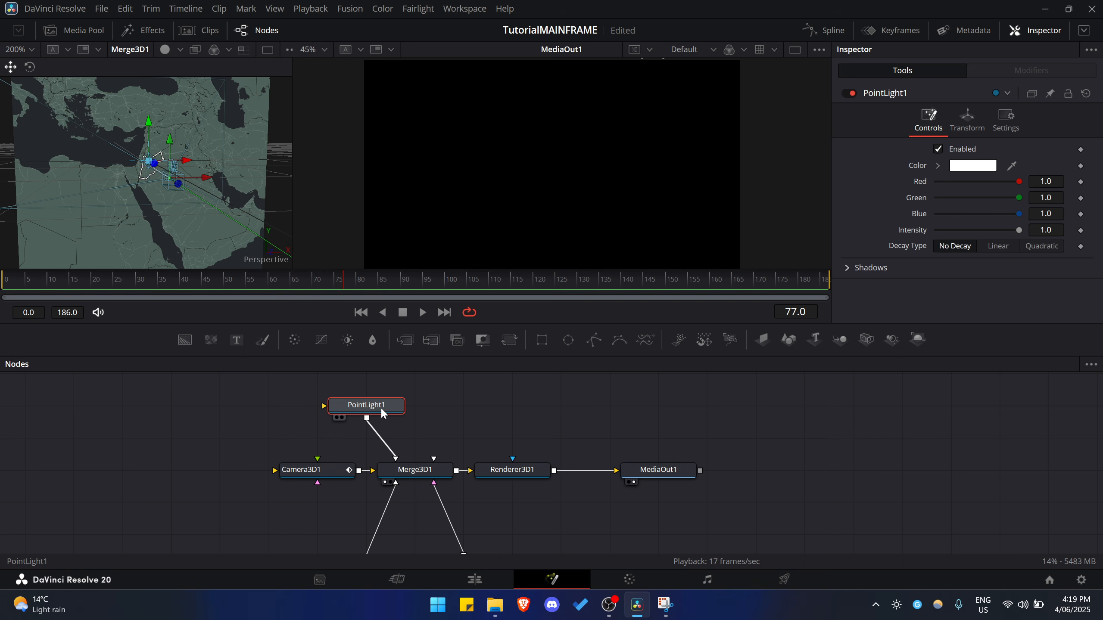
Set PointLight1's Z translation to 1.24 and play back the lit camera zoom.
click(967, 119)
drag(1051, 196, 1102, 197)
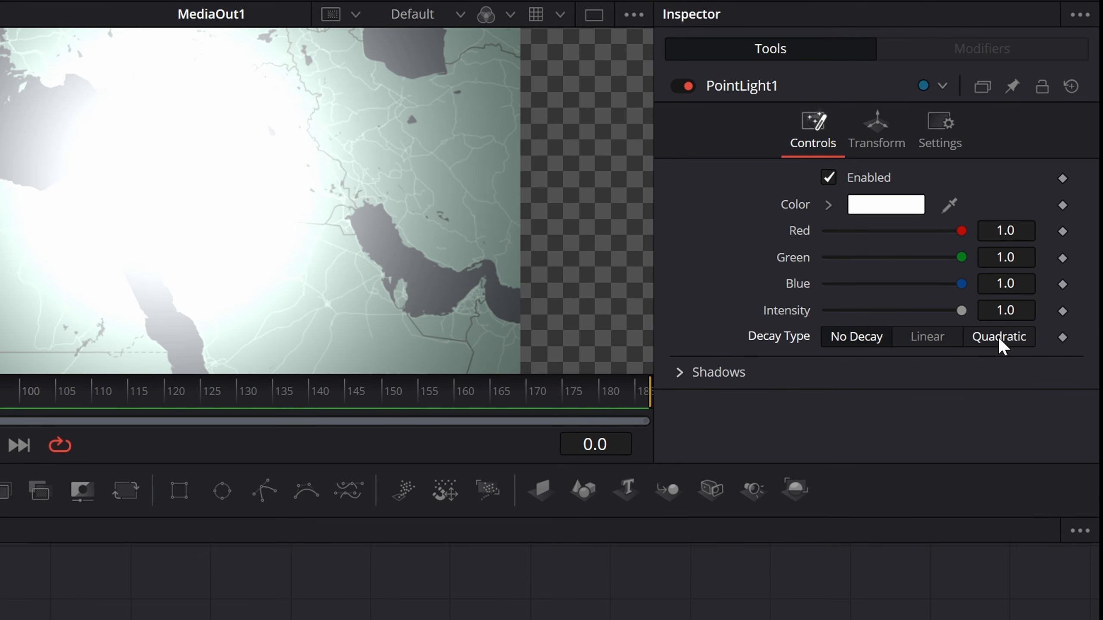
click(1009, 312)
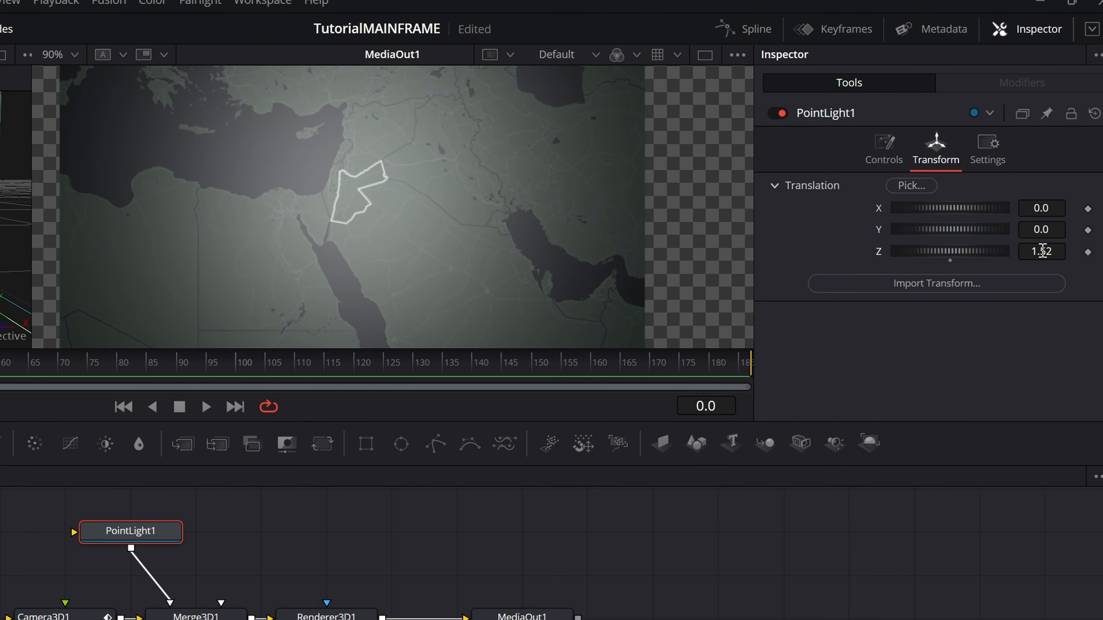
drag(1043, 251, 1020, 251)
drag(1041, 251, 1044, 252)
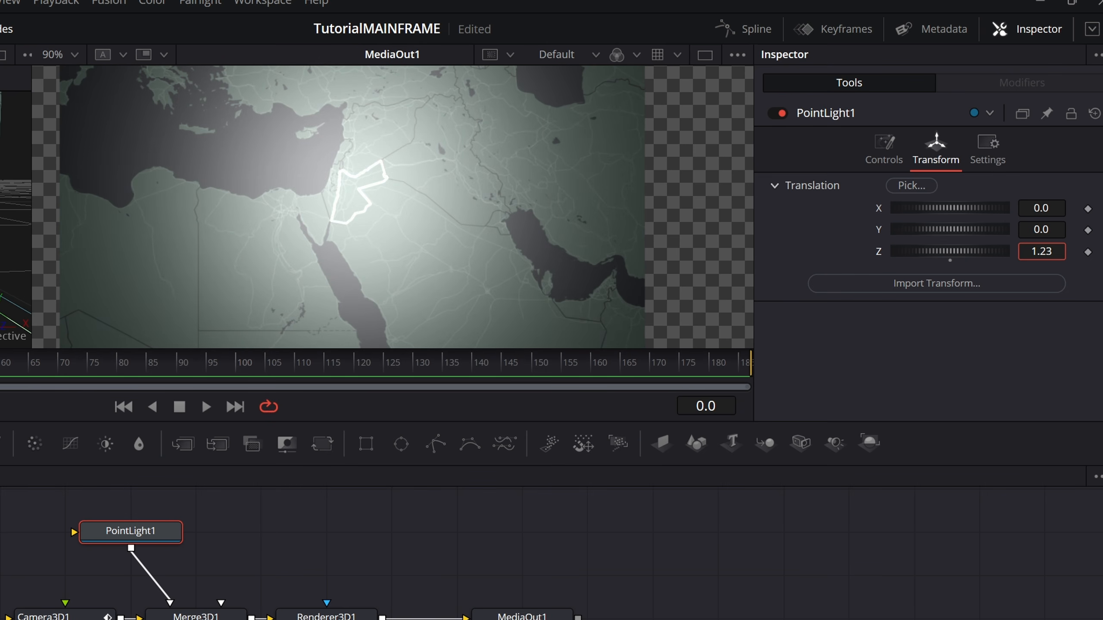
scroll(341, 195, down, 1)
scroll(356, 200, up, 3)
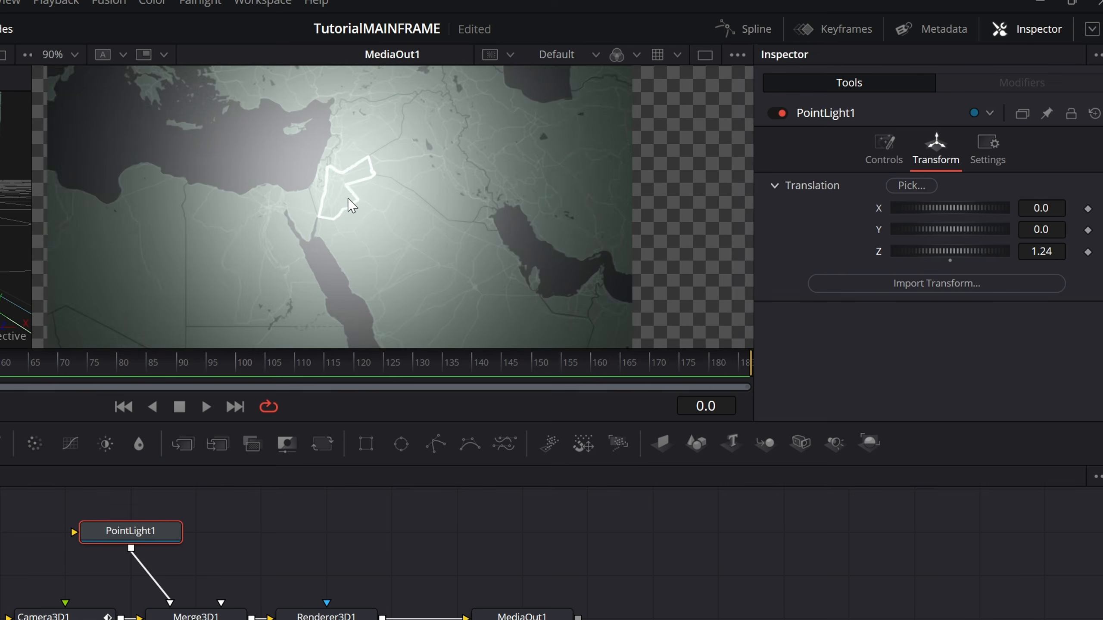
scroll(354, 187, down, 3)
key(space)
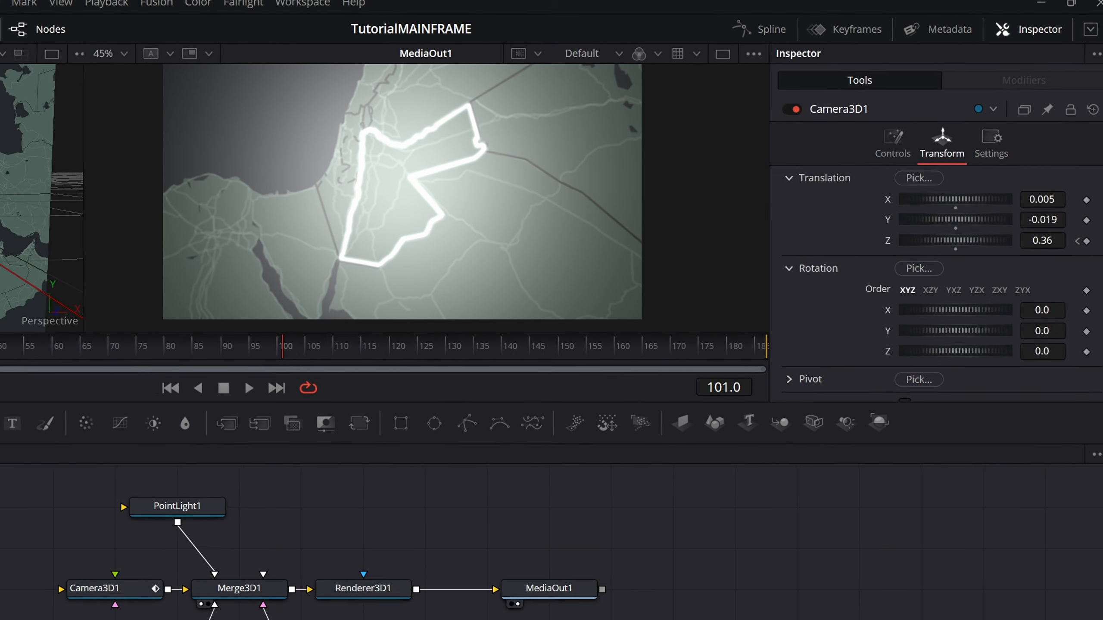
Move PointLight1 closer to Merge3D1 and shift MediaOut1 away from Renderer3D1 to make room for another node.
click(35, 618)
click(141, 466)
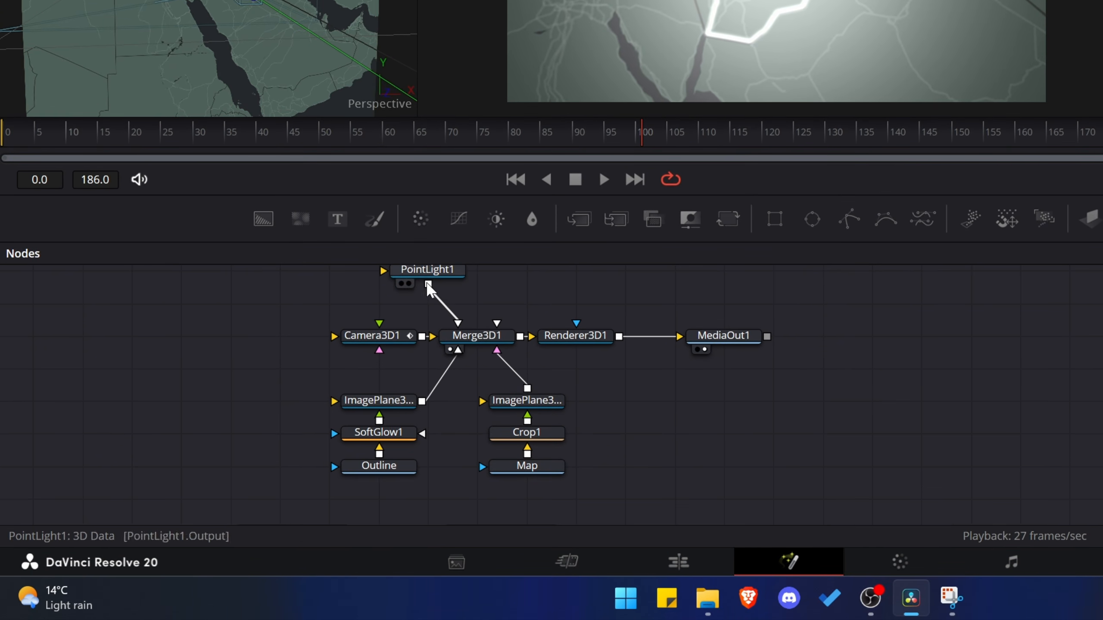
click(400, 325)
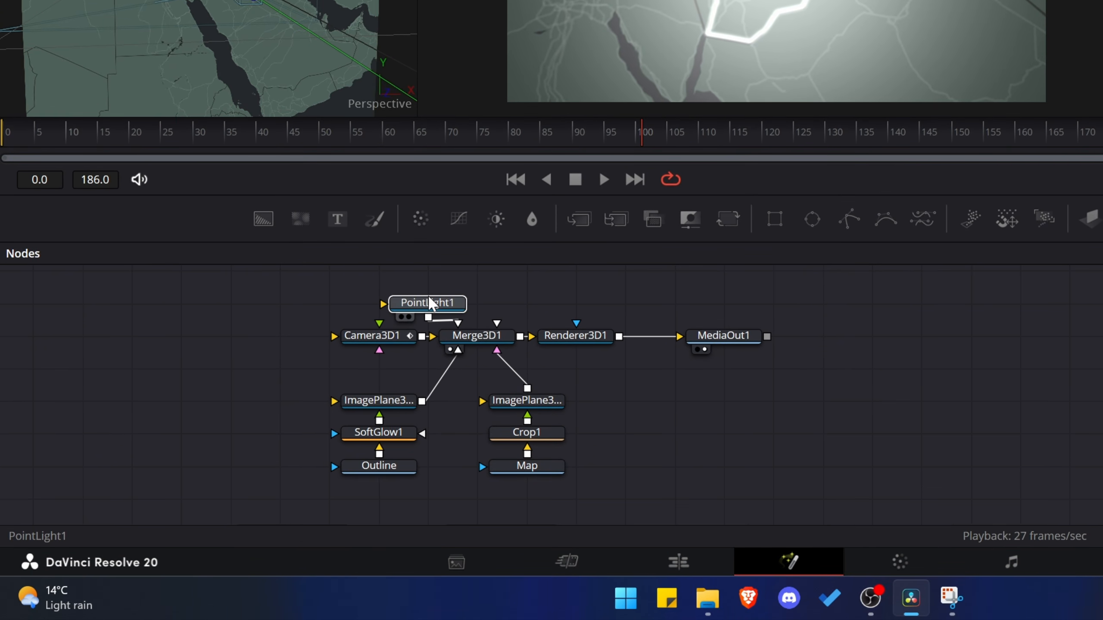
click(712, 337)
drag(707, 333, 892, 344)
click(862, 401)
scroll(720, 313, up, 2)
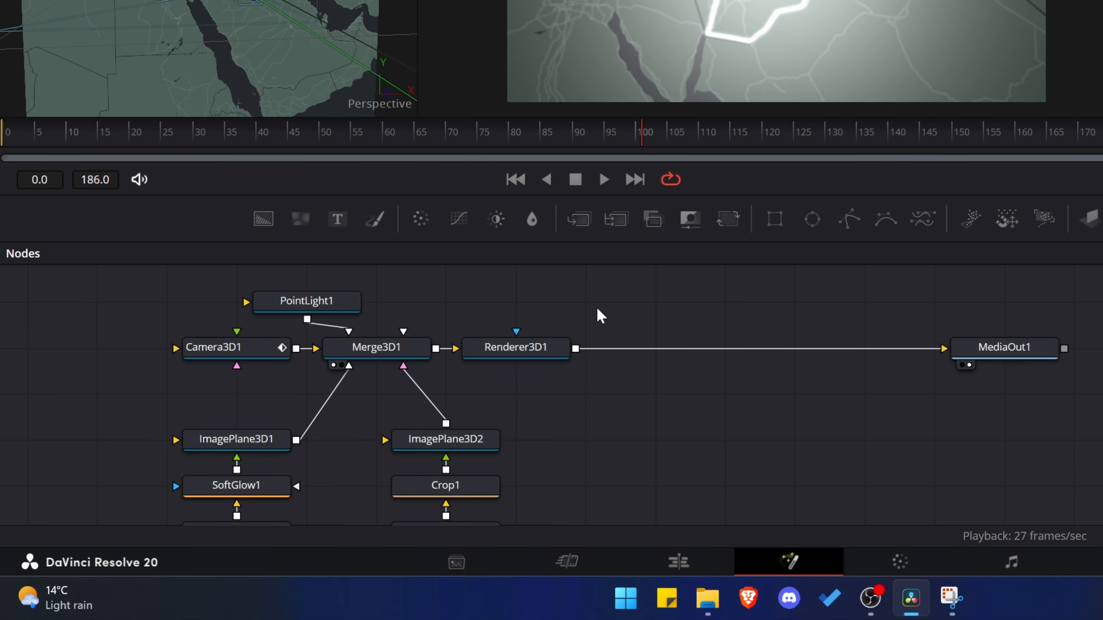
Add a Camera Shake (CShk) node and insert it between Renderer3D1 and MediaOut1.
key(shift+space)
text(camera)
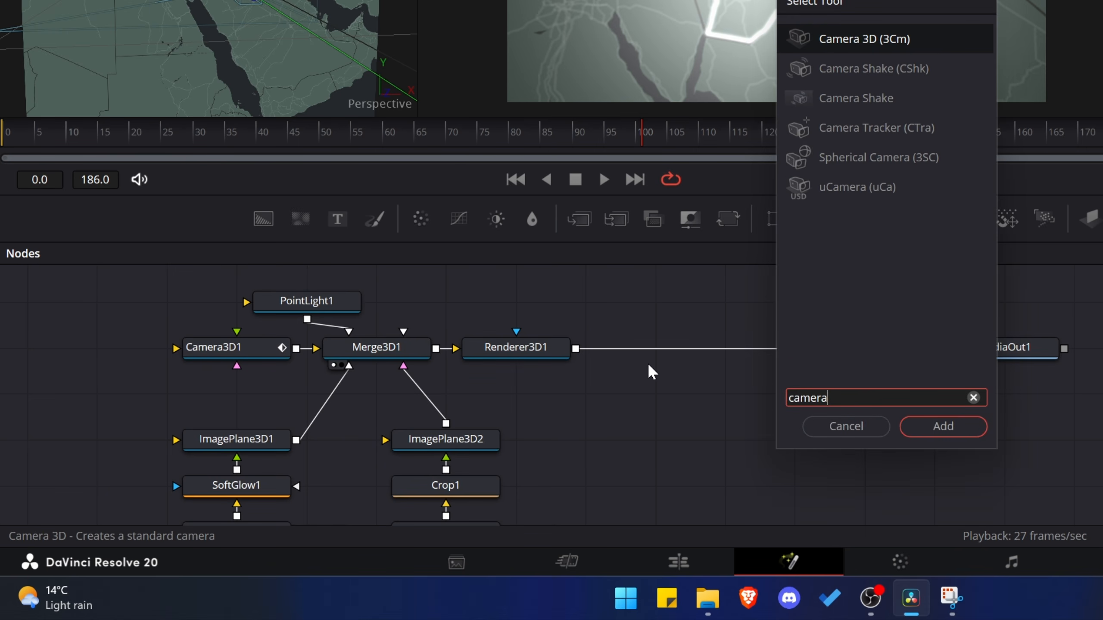
key(Down)
key(Return)
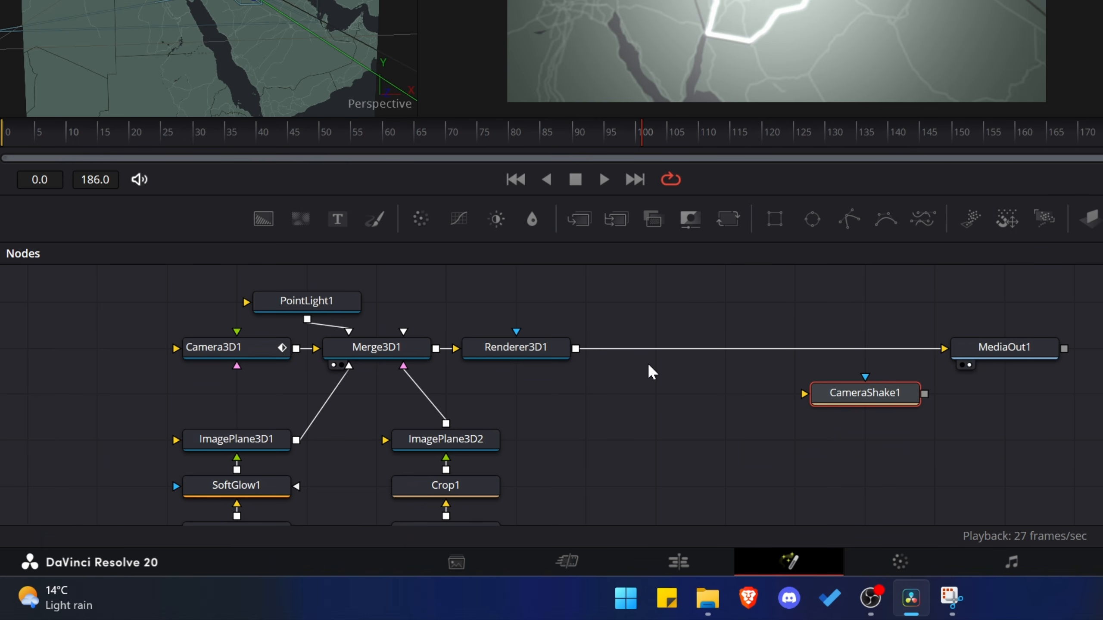
click(628, 345)
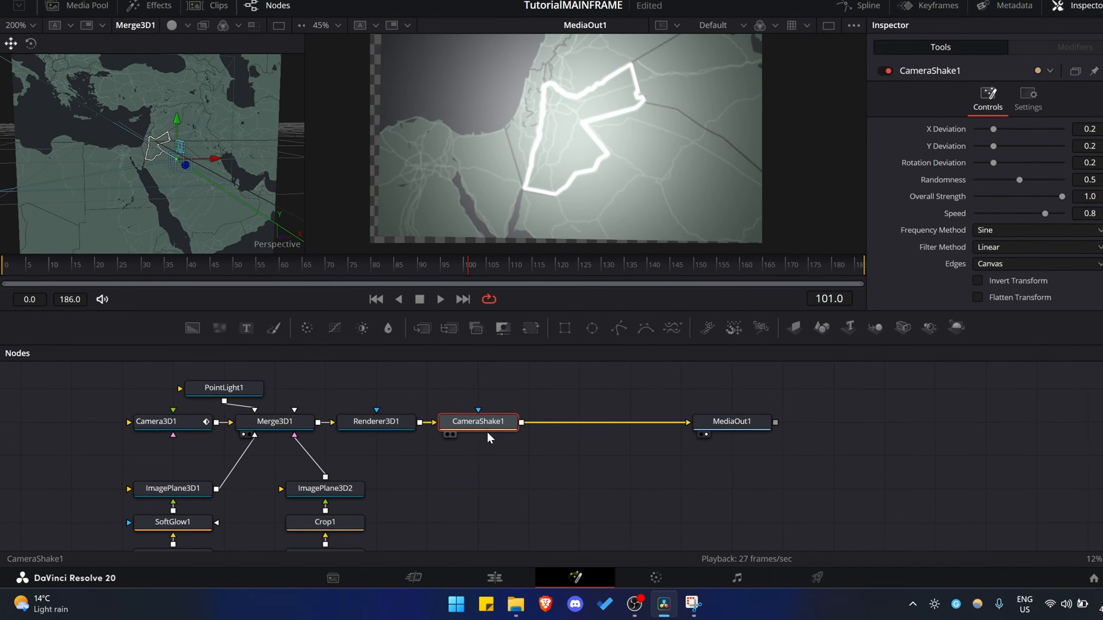
Preview the camera shake from early in the timeline and lower CameraShake1's Overall Strength to 0.0.
click(501, 130)
drag(346, 277, 241, 268)
scroll(505, 148, down, 2)
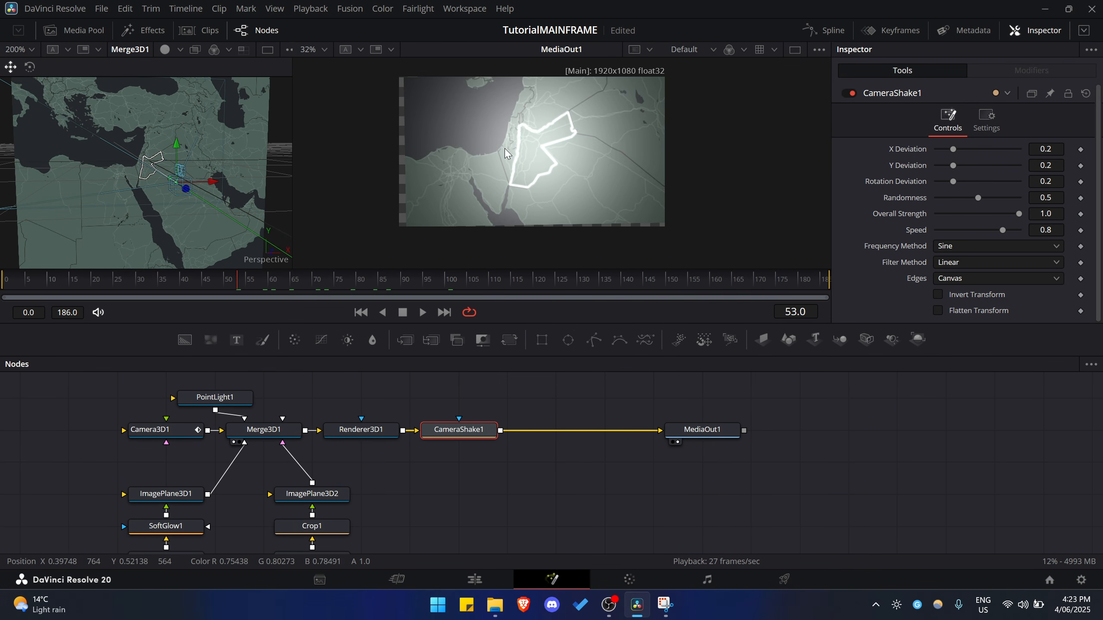
key(space)
click(50, 282)
key(space)
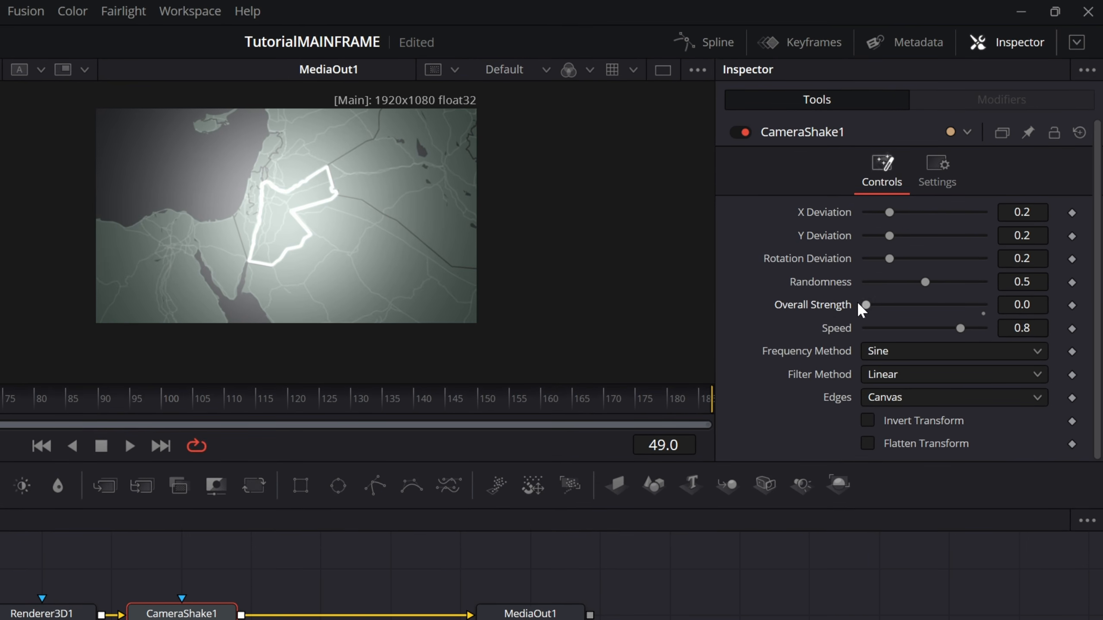
Keyframe CameraShake1's Overall Strength at 0.0 on frame 0 and at a slightly higher value on frame 80.
drag(1, 399, 0, 399)
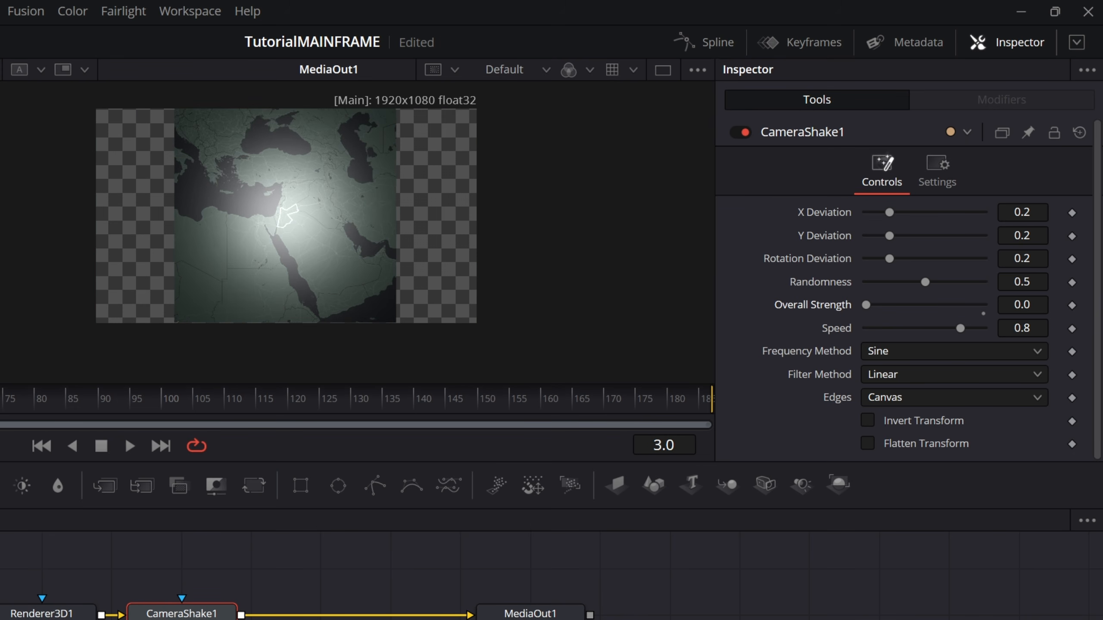
click(1072, 305)
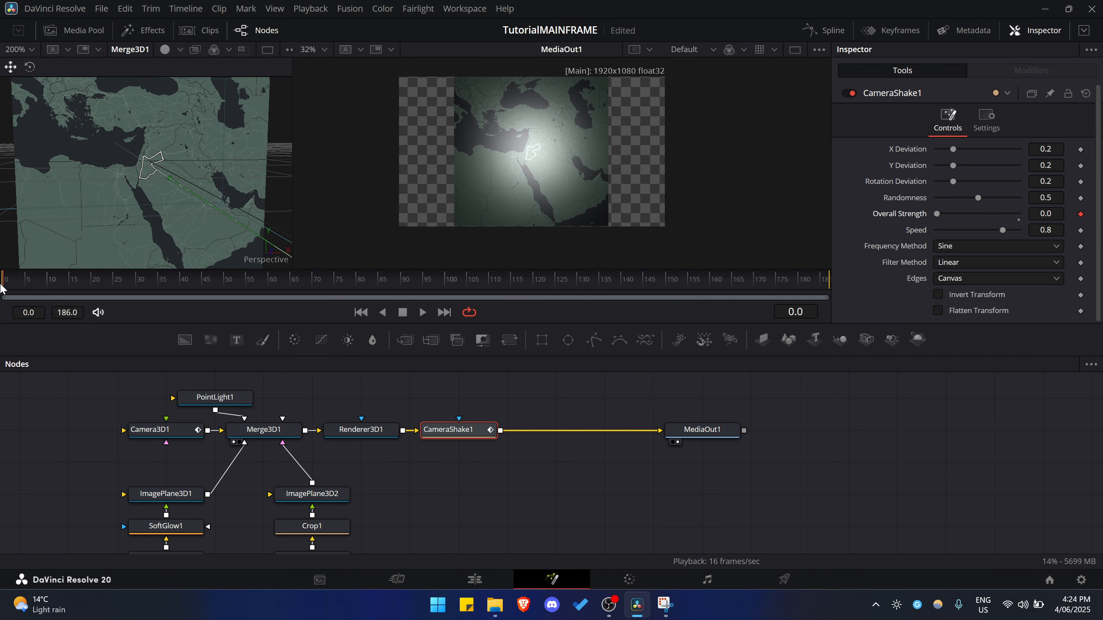
drag(16, 287, 353, 273)
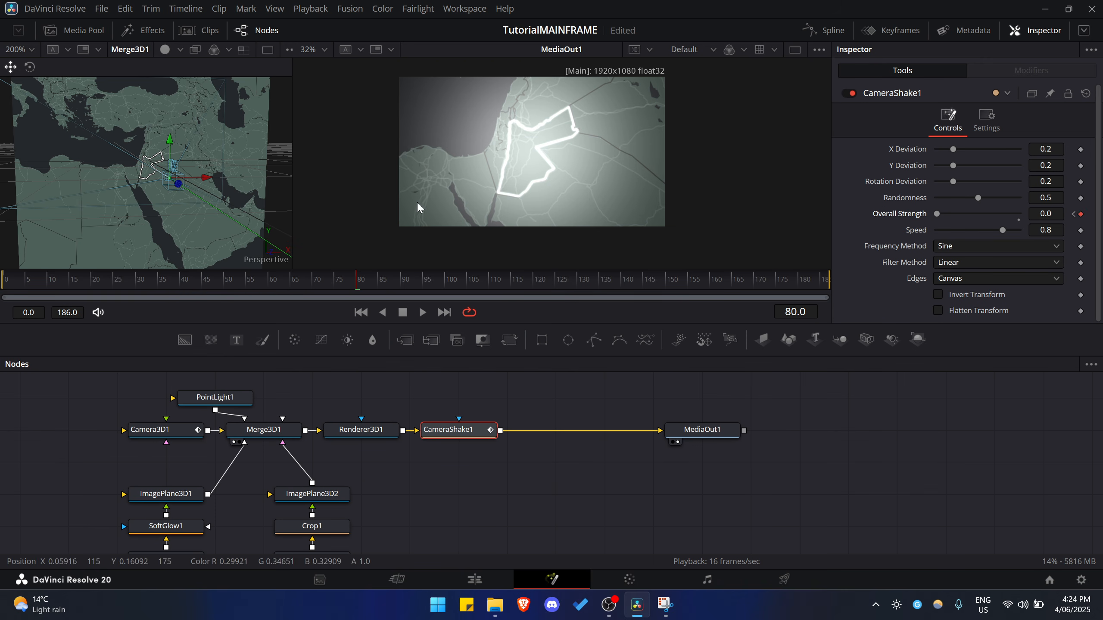
drag(937, 214, 952, 213)
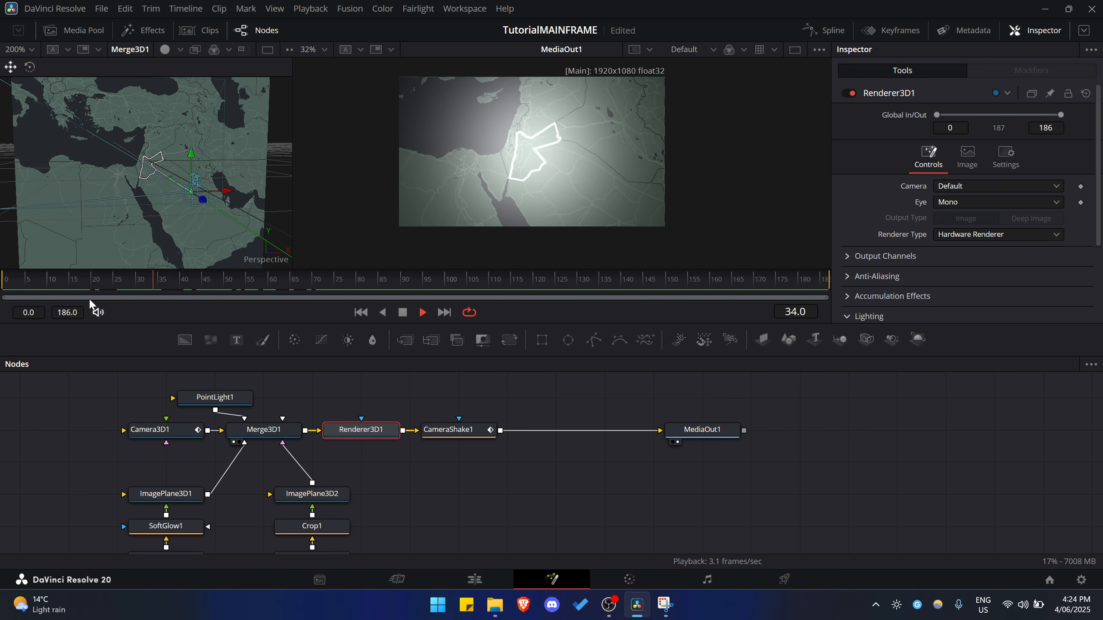
Disable SoftGlow1 and turn off Lighting and Shadows in Renderer3D1 to speed up previewing.
click(92, 280)
click(166, 526)
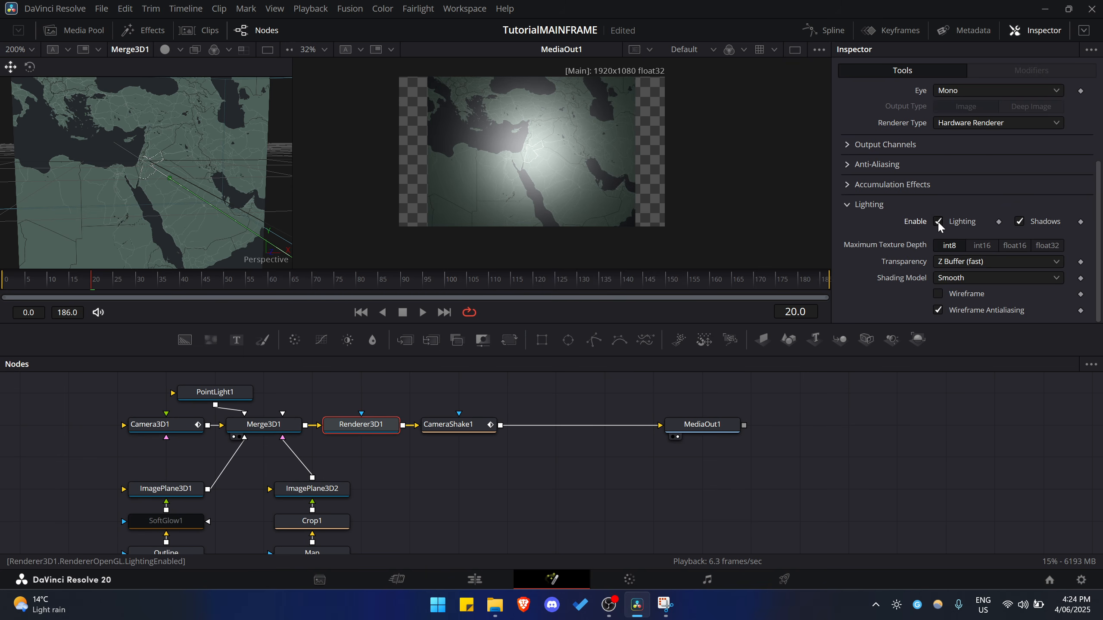
click(938, 222)
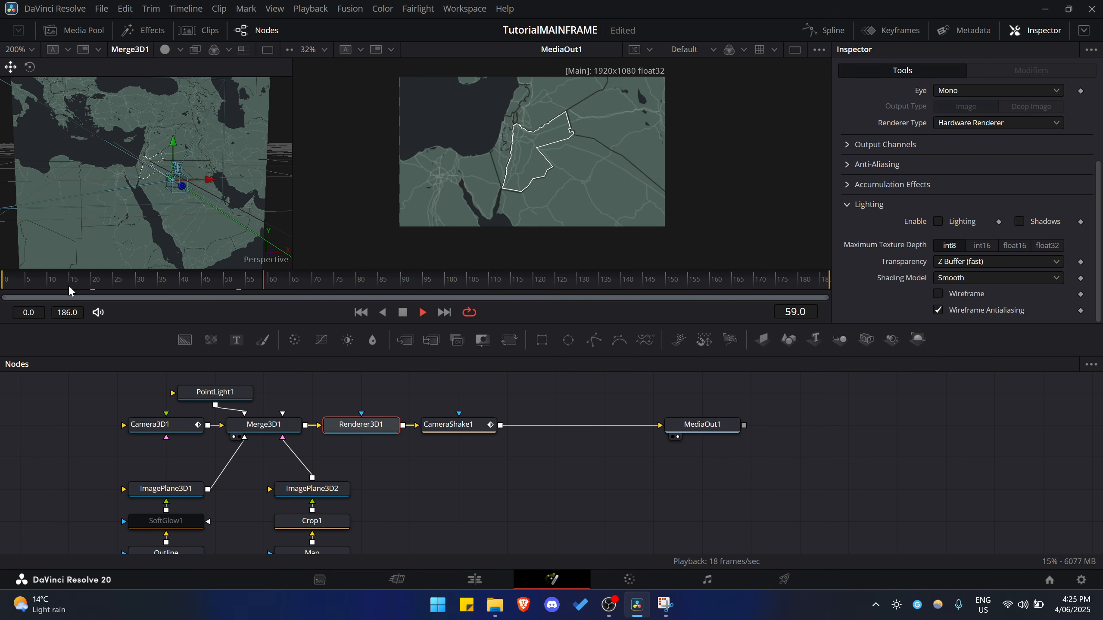
click(55, 280)
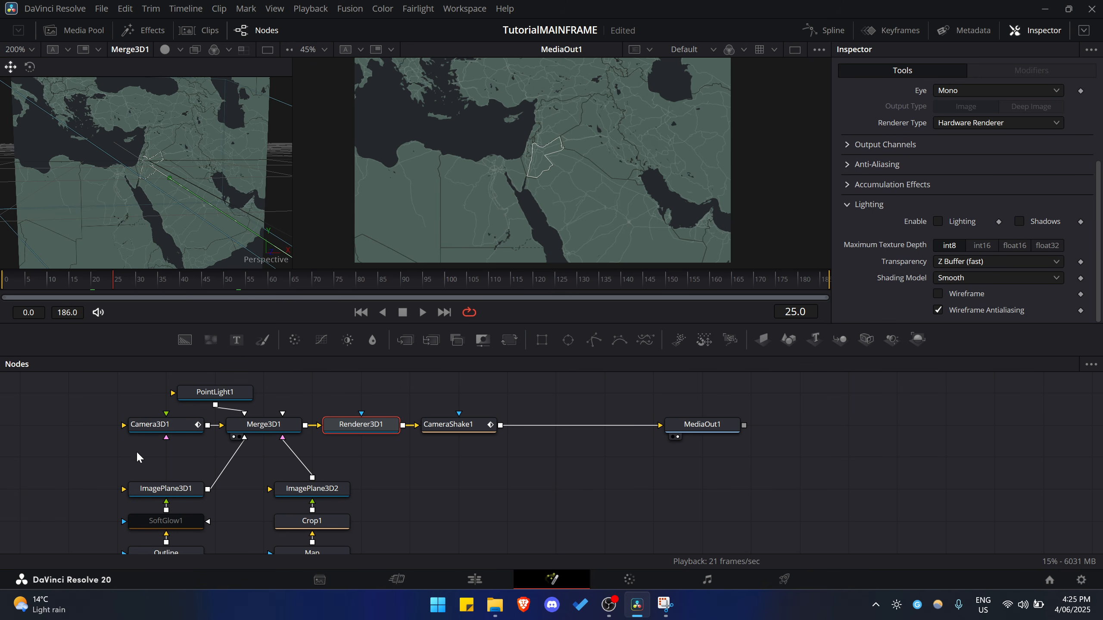
Play back the camera shake and set CameraShake1's Speed to 0.298.
click(468, 431)
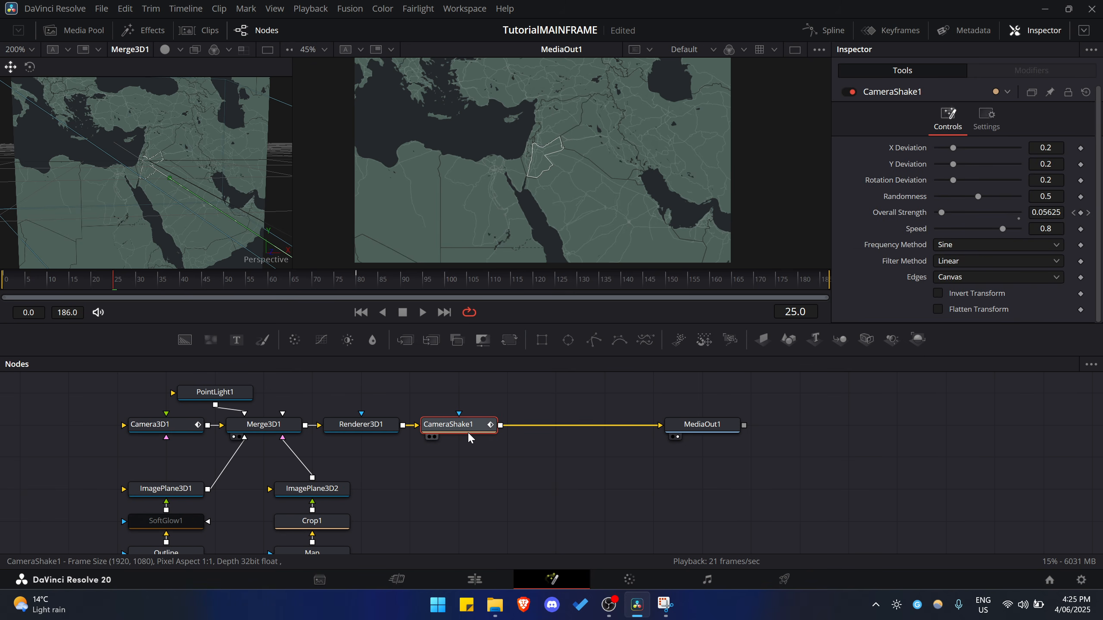
key(space)
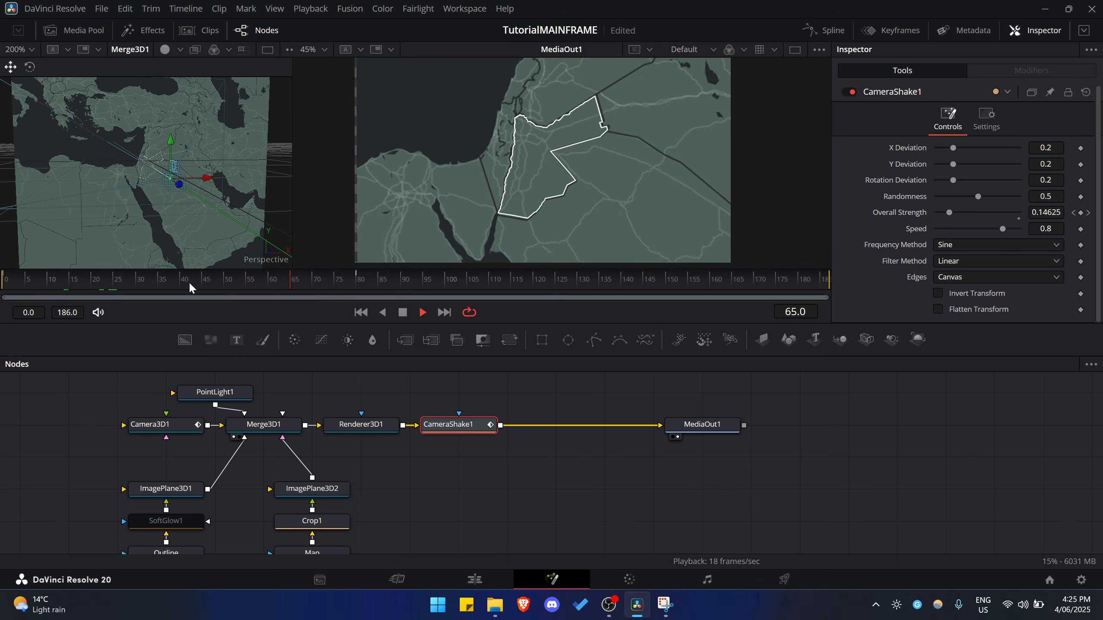
click(111, 283)
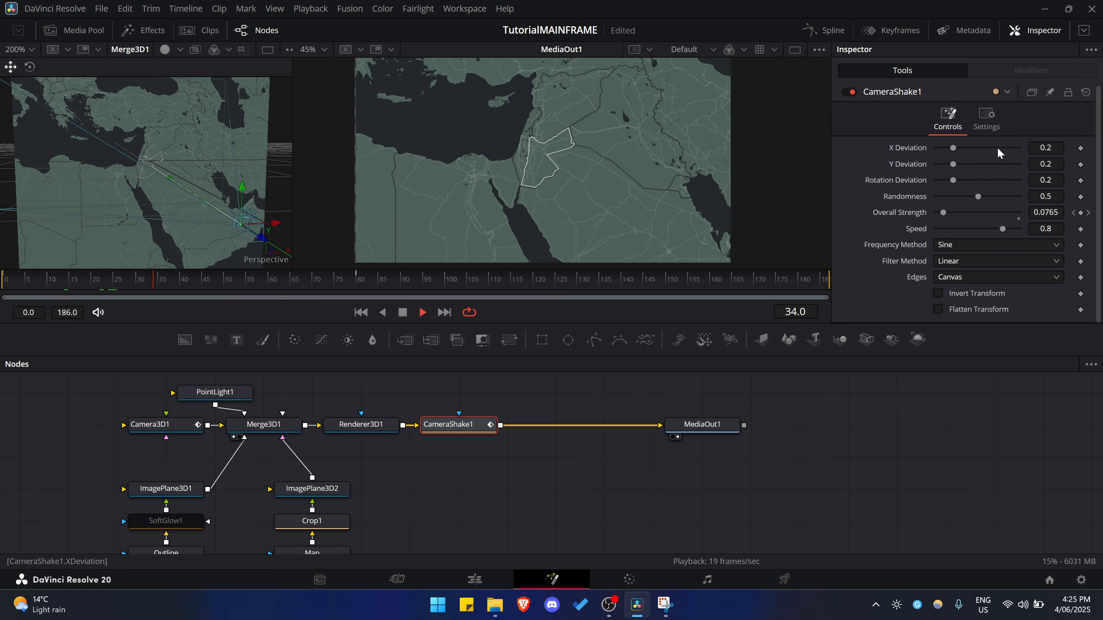
key(space)
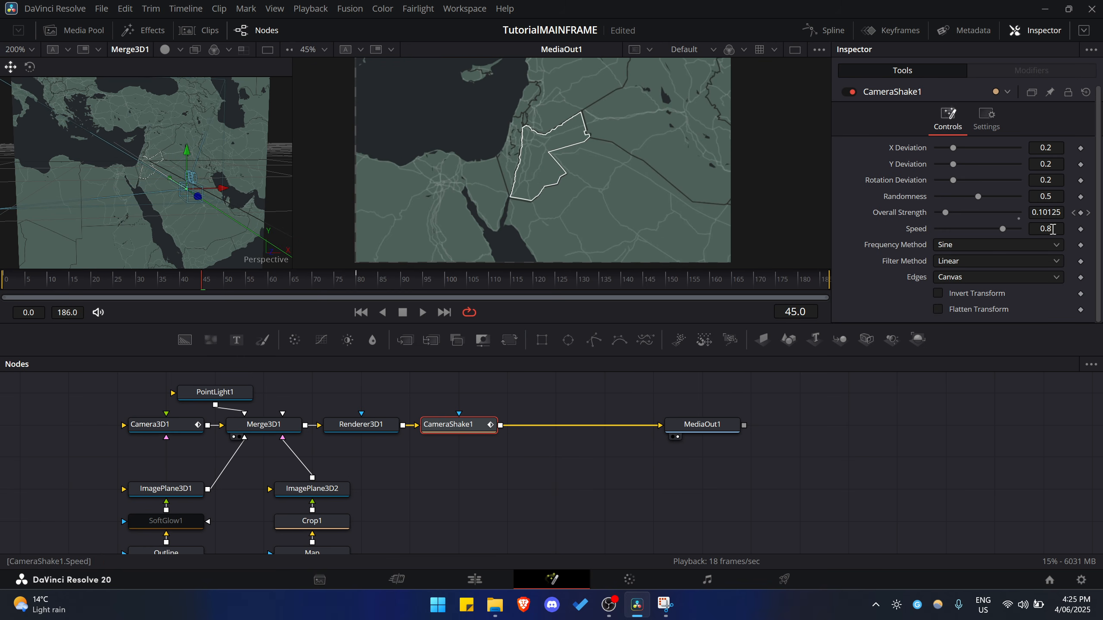
drag(1052, 228, 729, 226)
Keyframe a stronger Overall Strength for CameraShake1 at frame 35 and keyframe its Speed at 0.298 on frame 70.
mouse_move(153, 276)
mouse_down()
mouse_move(77, 281)
mouse_move(309, 278)
mouse_move(94, 290)
mouse_move(168, 283)
mouse_move(157, 285)
mouse_up()
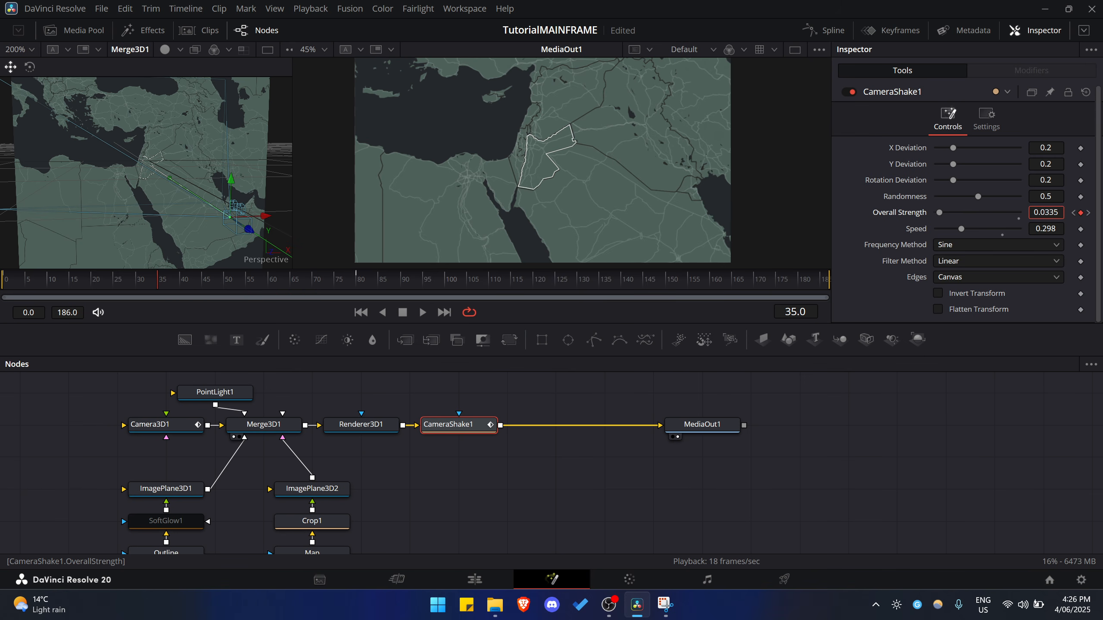
drag(944, 213, 949, 213)
key(space)
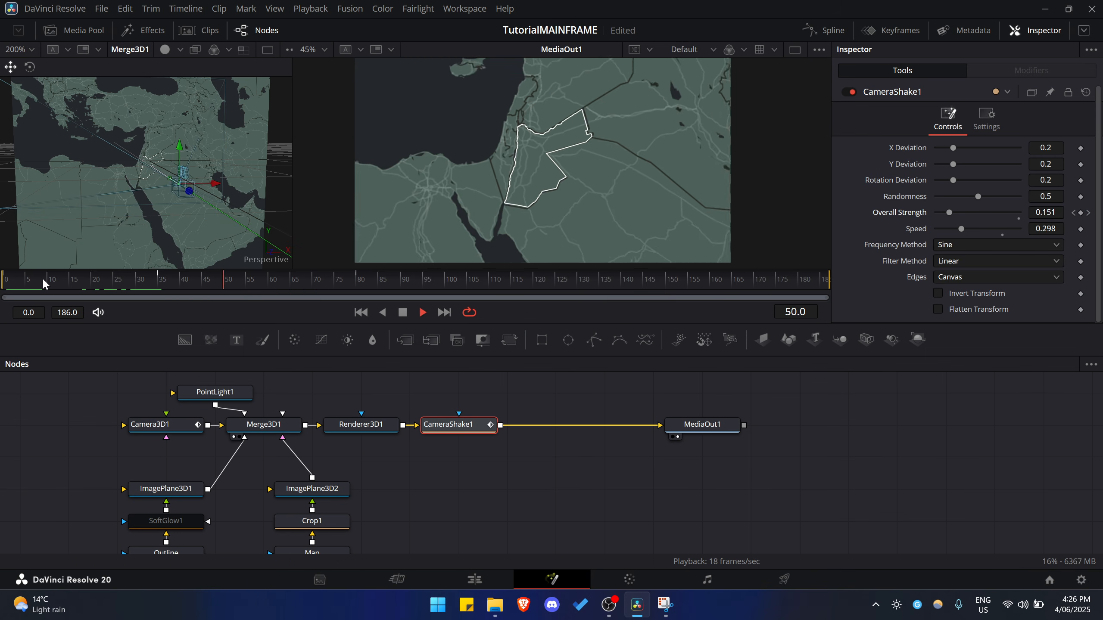
click(13, 283)
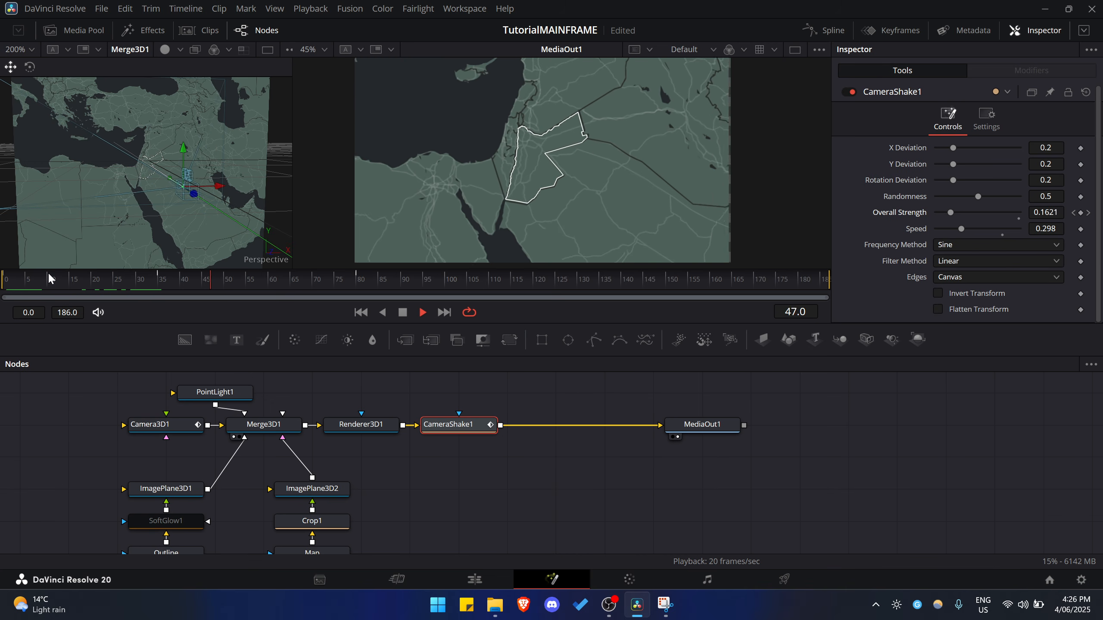
mouse_move(312, 281)
mouse_down()
mouse_move(355, 286)
mouse_move(317, 288)
mouse_up()
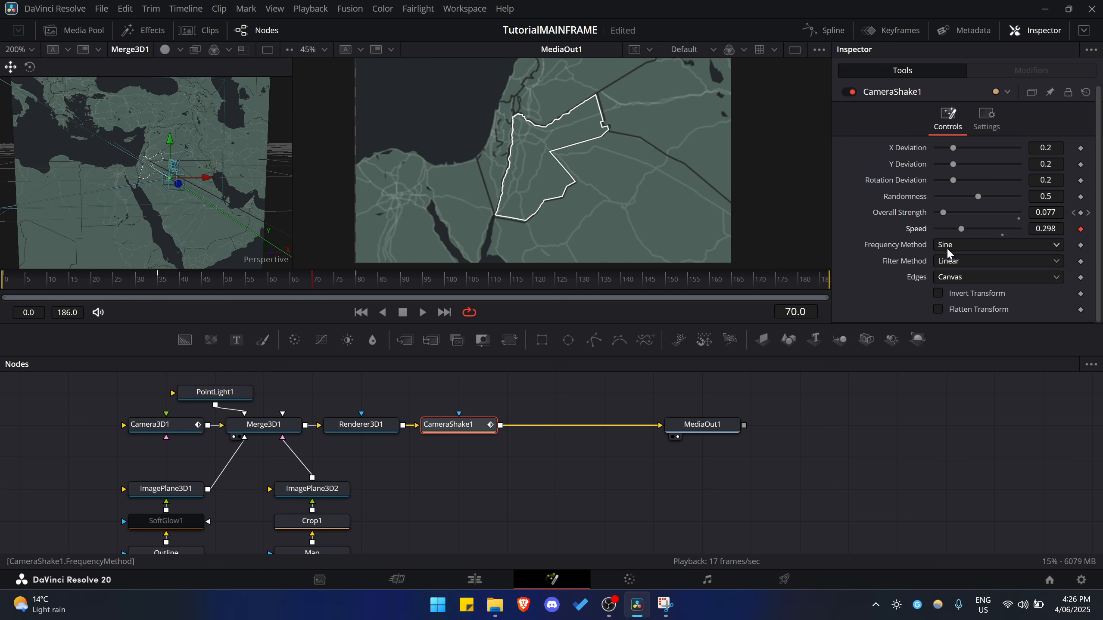
Preview the camera shake along the timeline and set CameraShake1's Edges to Mirror.
mouse_move(493, 281)
mouse_down()
mouse_move(815, 279)
mouse_move(510, 282)
mouse_up()
key(space)
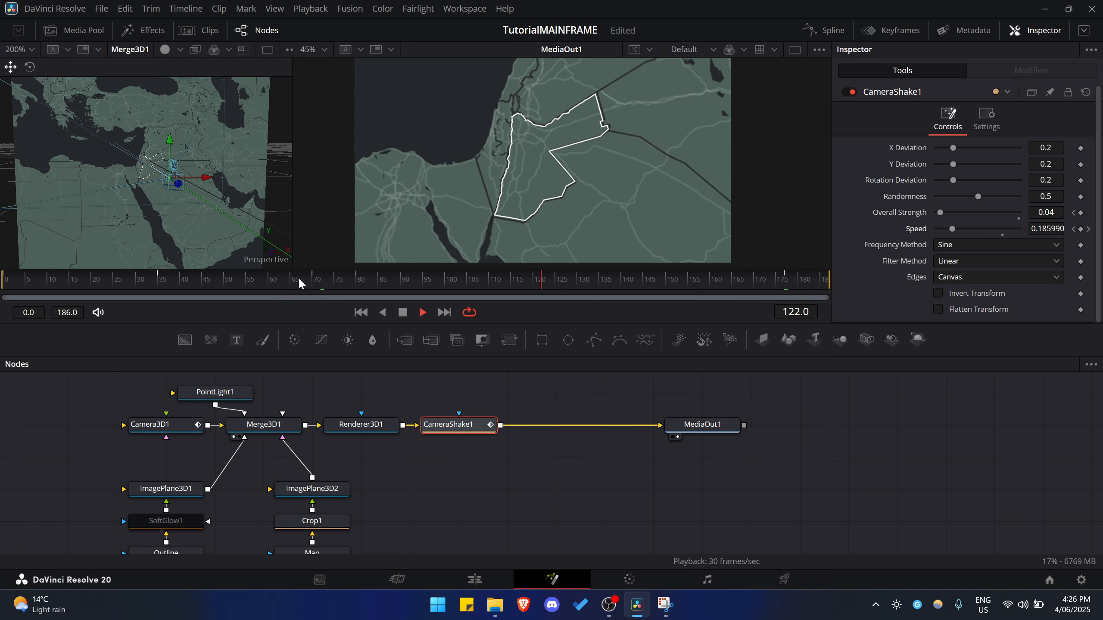
click(61, 279)
drag(70, 280, 135, 281)
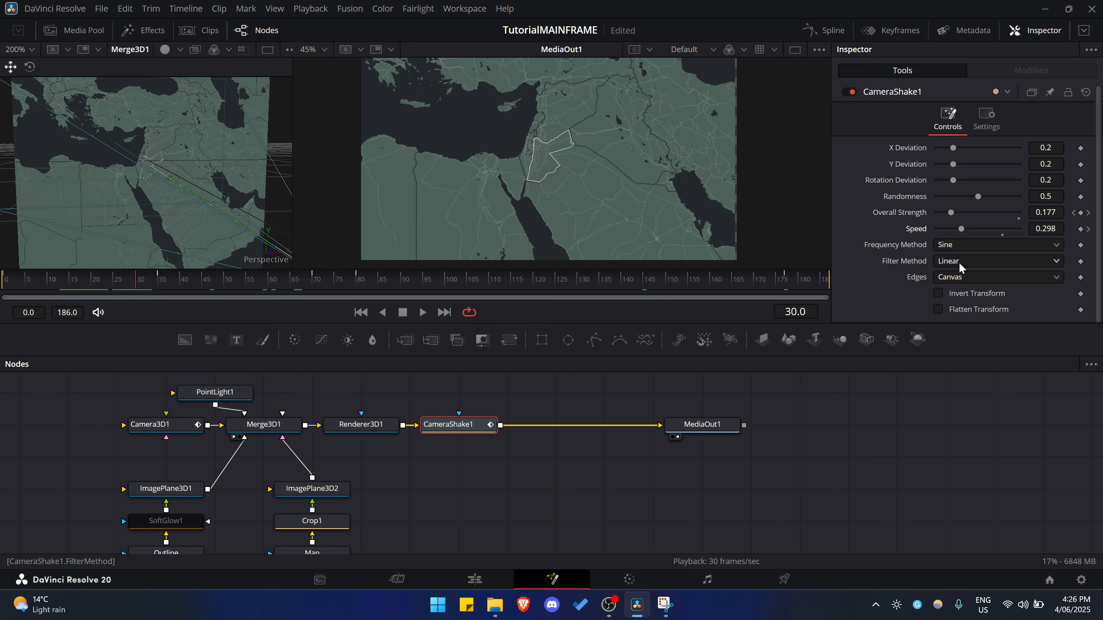
click(956, 277)
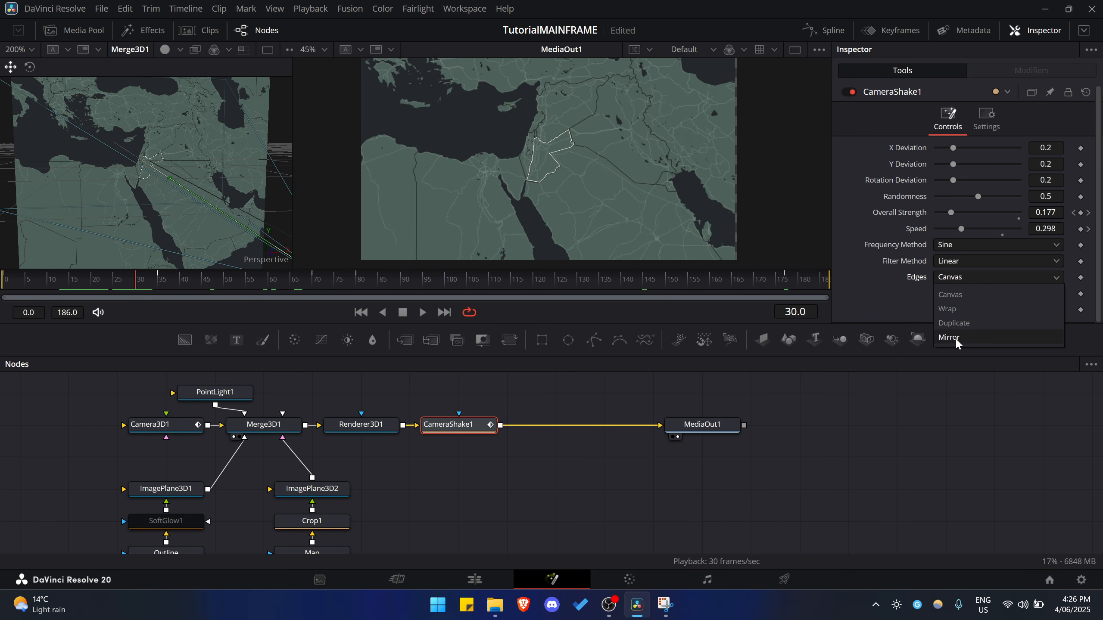
click(958, 338)
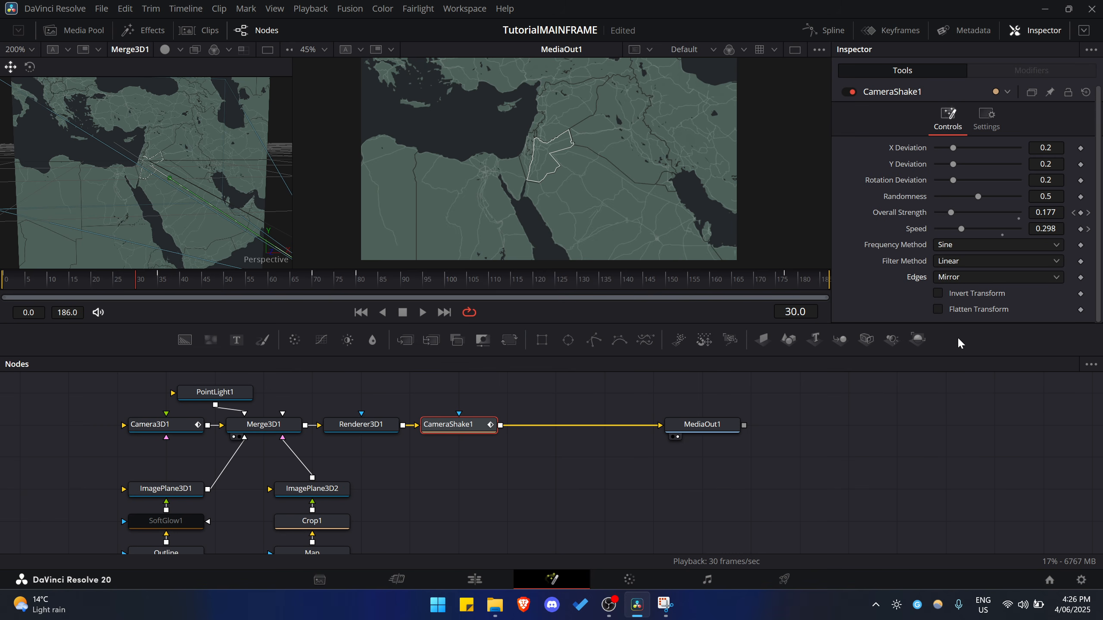
drag(159, 284, 3, 283)
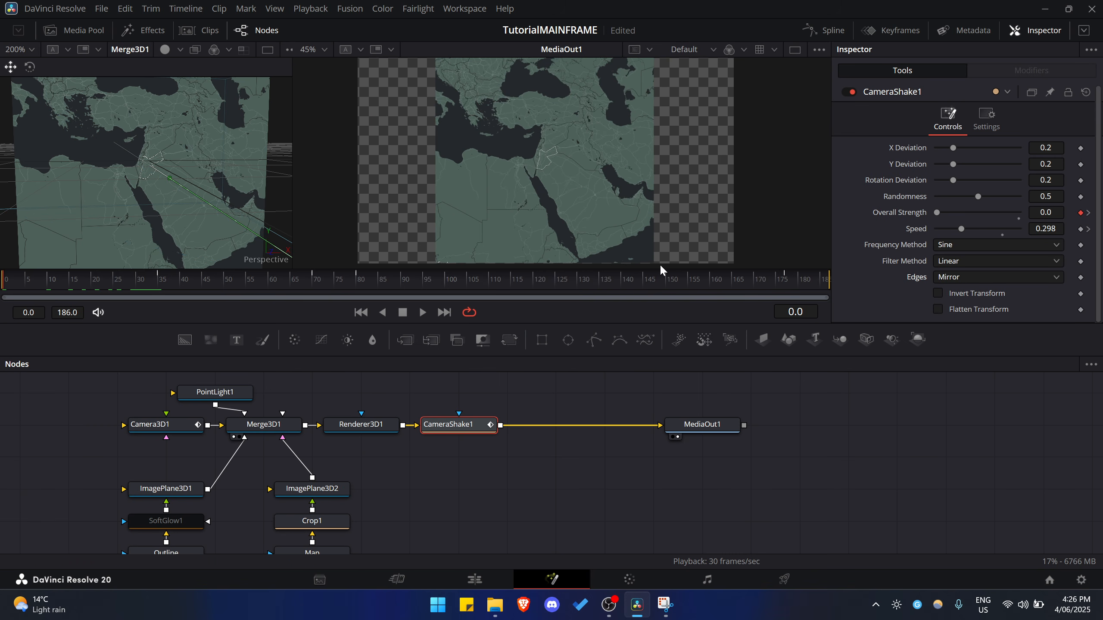
Duplicate the ImagePlane3D2, Crop1 and Map nodes beside the originals and connect the copied image plane to Merge3D1.
scroll(266, 475, down, 3)
scroll(265, 475, up, 2)
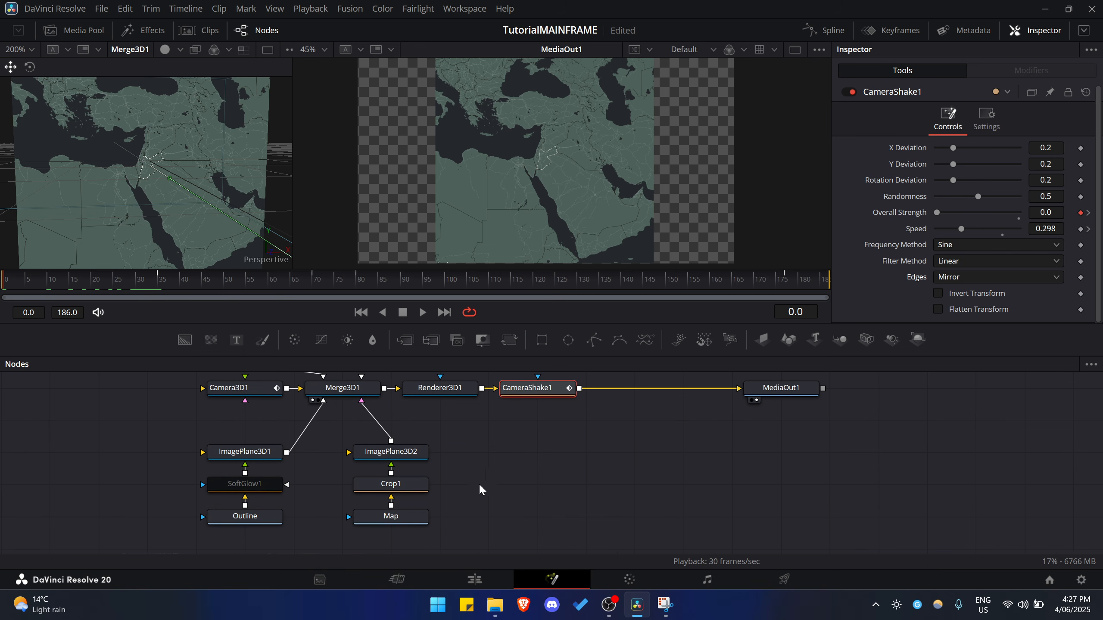
drag(447, 533, 382, 438)
drag(409, 448, 455, 418)
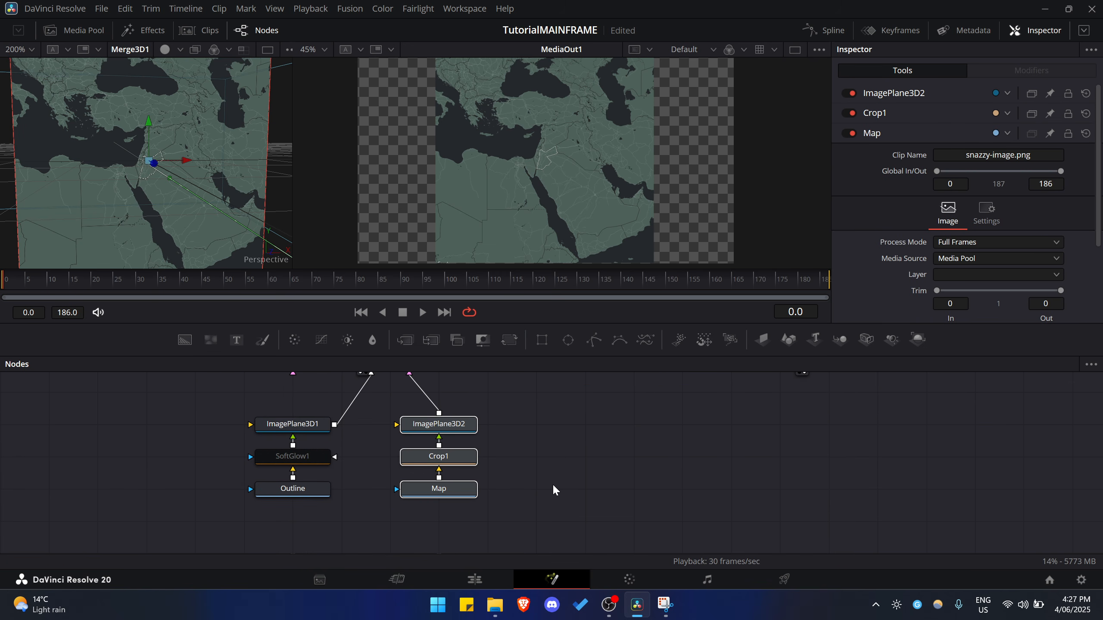
key(ctrl+v)
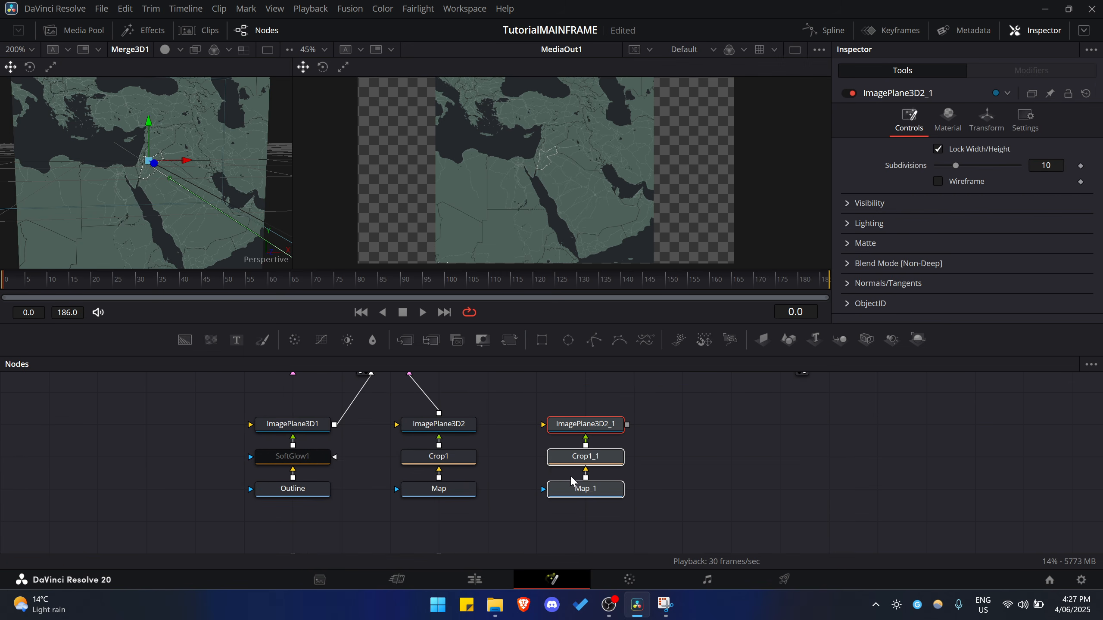
drag(564, 430, 516, 430)
click(615, 489)
scroll(616, 490, up, 1)
drag(579, 464, 394, 402)
Scale the duplicated image plane ImagePlane3D2_1 uniformly to 1.761 so the map extends past the frame edges.
click(537, 462)
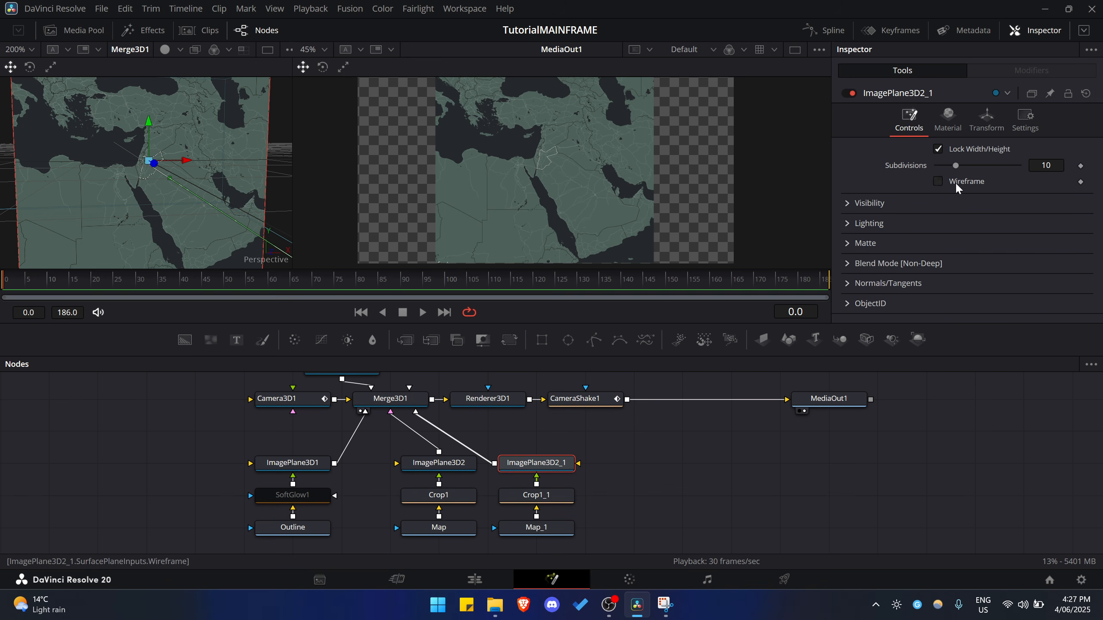
click(949, 113)
scroll(1069, 289, down, 5)
drag(1057, 270, 1070, 270)
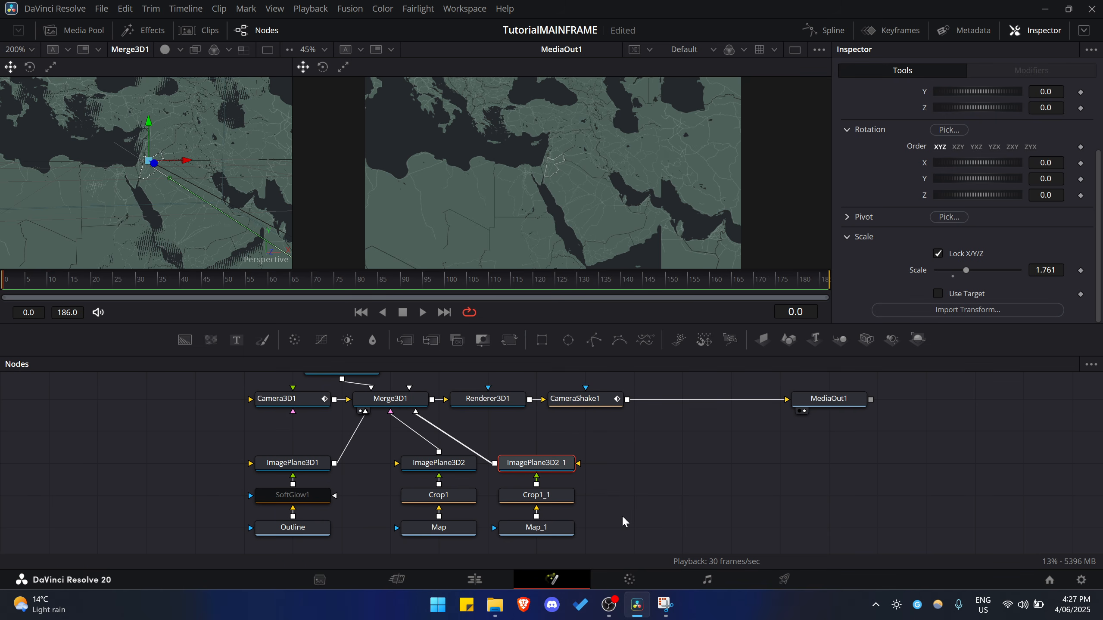
click(639, 502)
scroll(600, 499, down, 3)
scroll(504, 465, up, 3)
scroll(435, 462, down, 3)
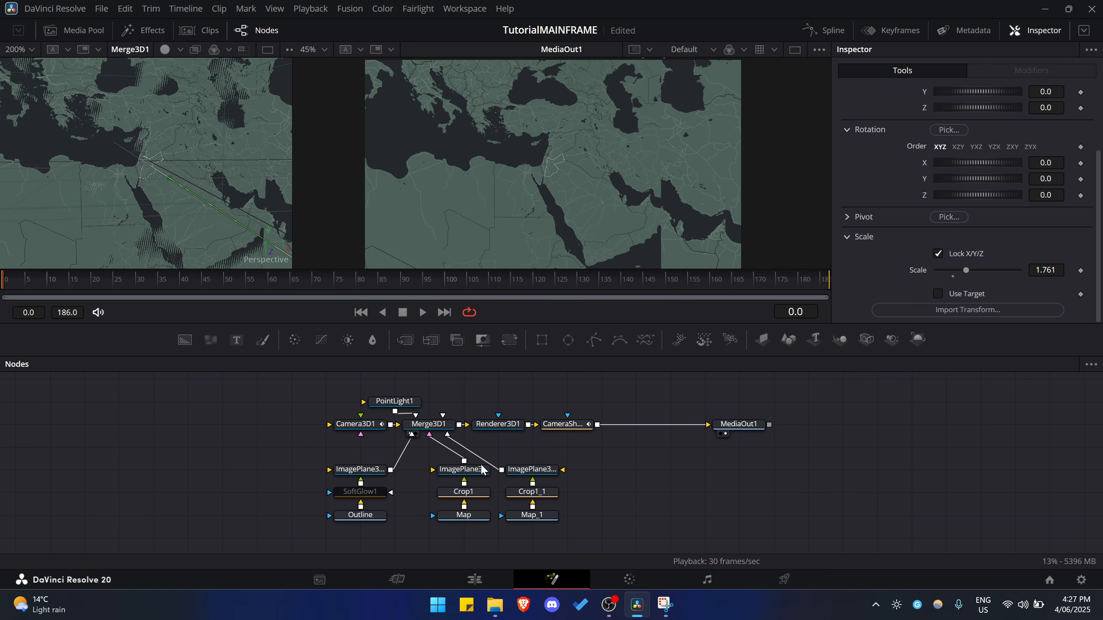
scroll(517, 476, up, 3)
Play back the opening frames with CameraShake1 selected and show MediaOut1 in a single viewer fitted to the available space.
click(577, 404)
key(space)
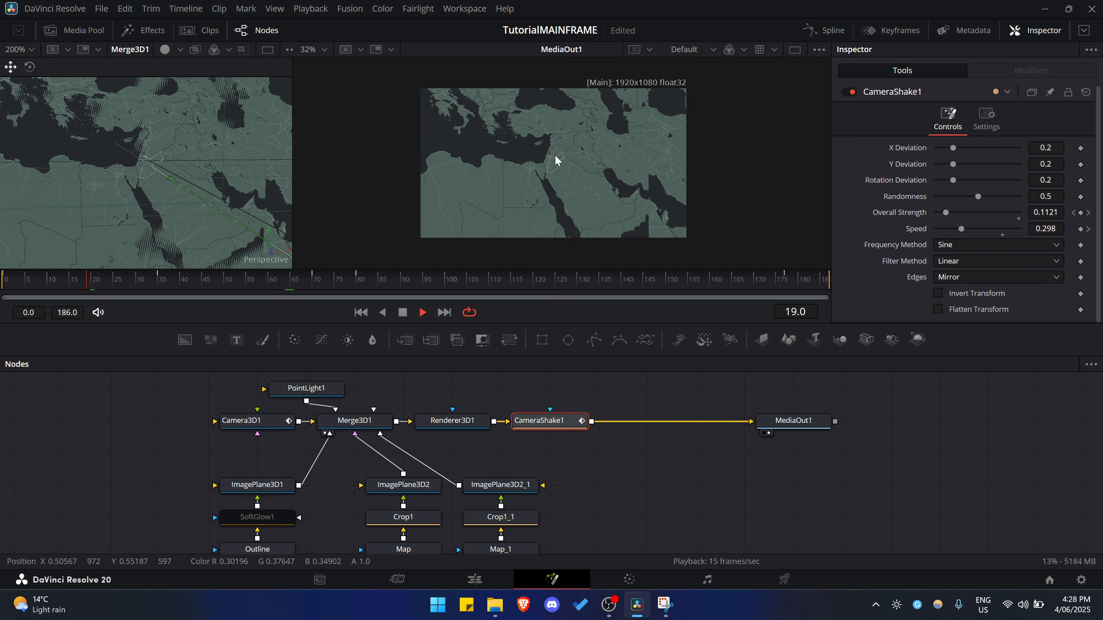
drag(67, 280, 2, 280)
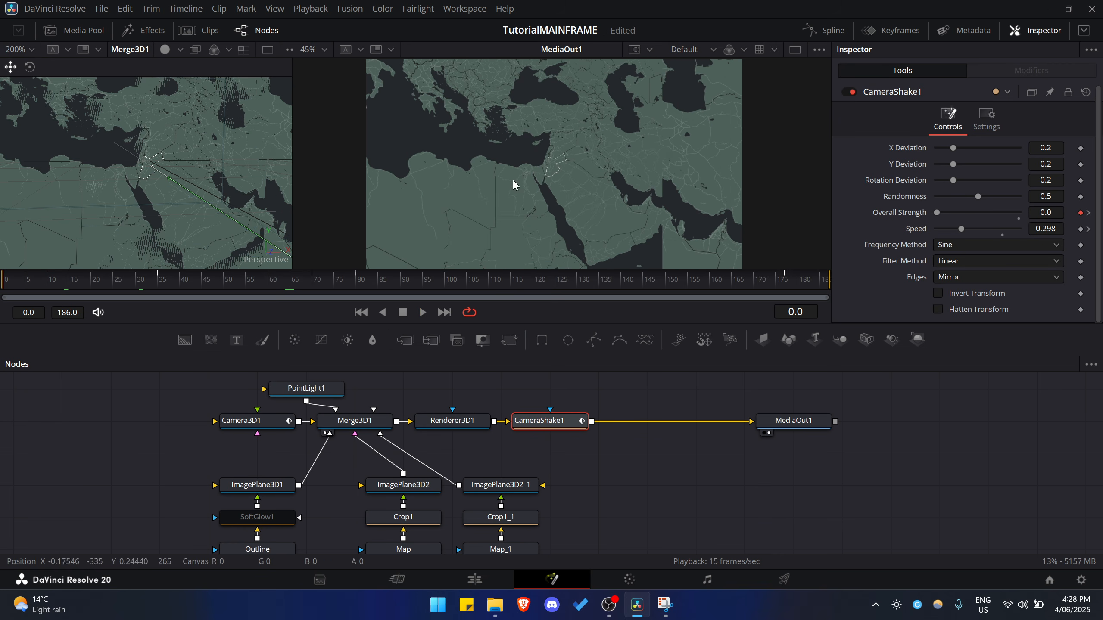
click(794, 50)
key(ctrl+f)
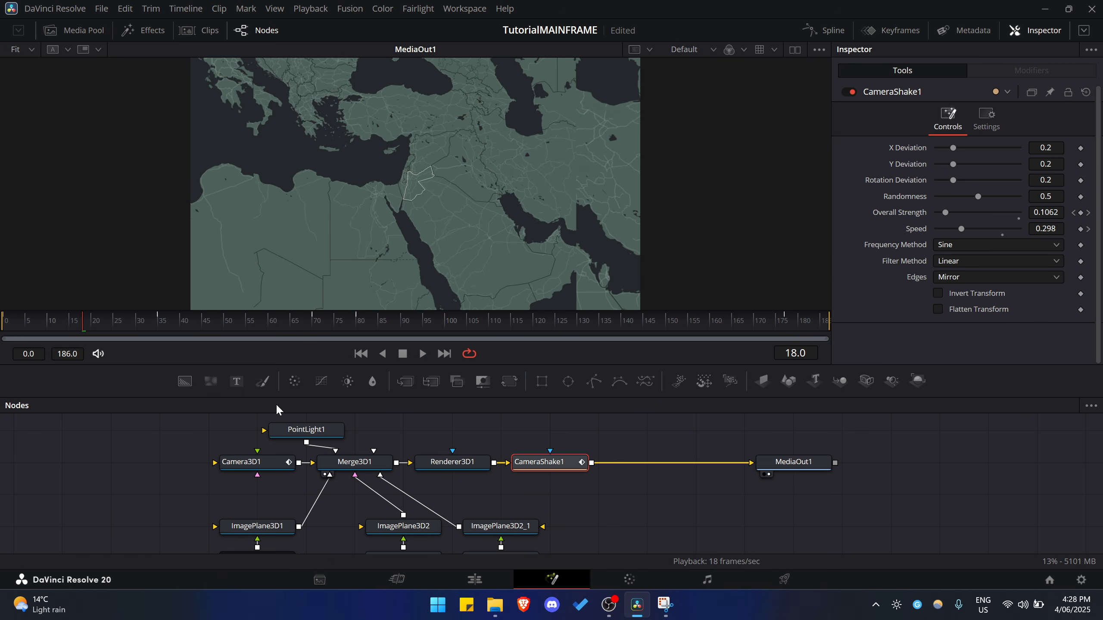
Insert a Brightness / Contrast node between CameraShake1 and MediaOut1 and set its Contrast to 1.0.
scroll(444, 492, down, 3)
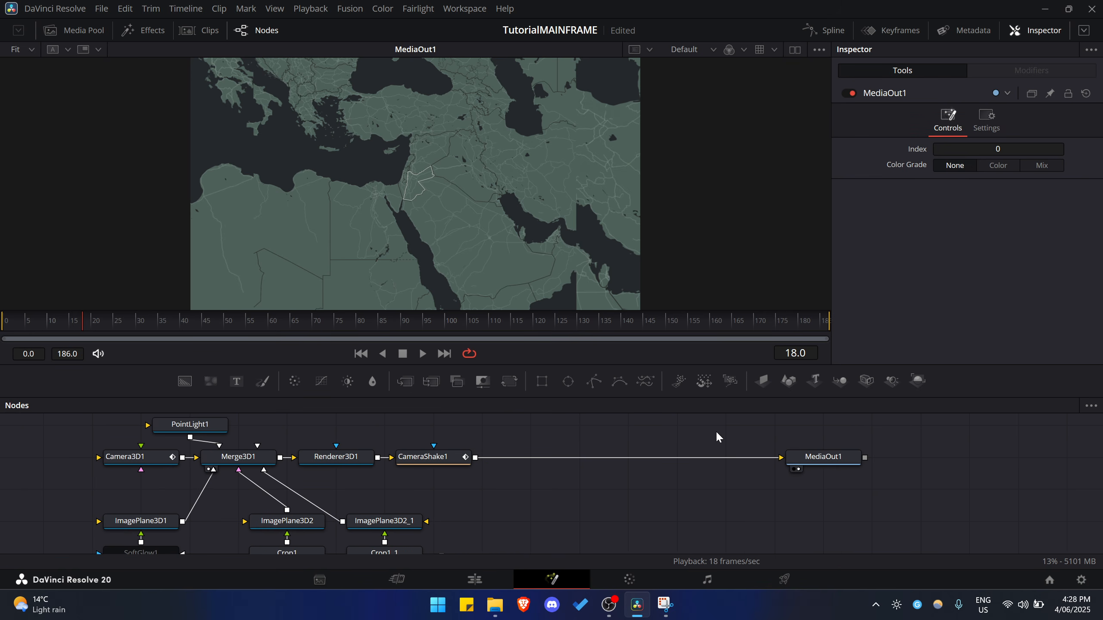
key(shift+space)
text(bright)
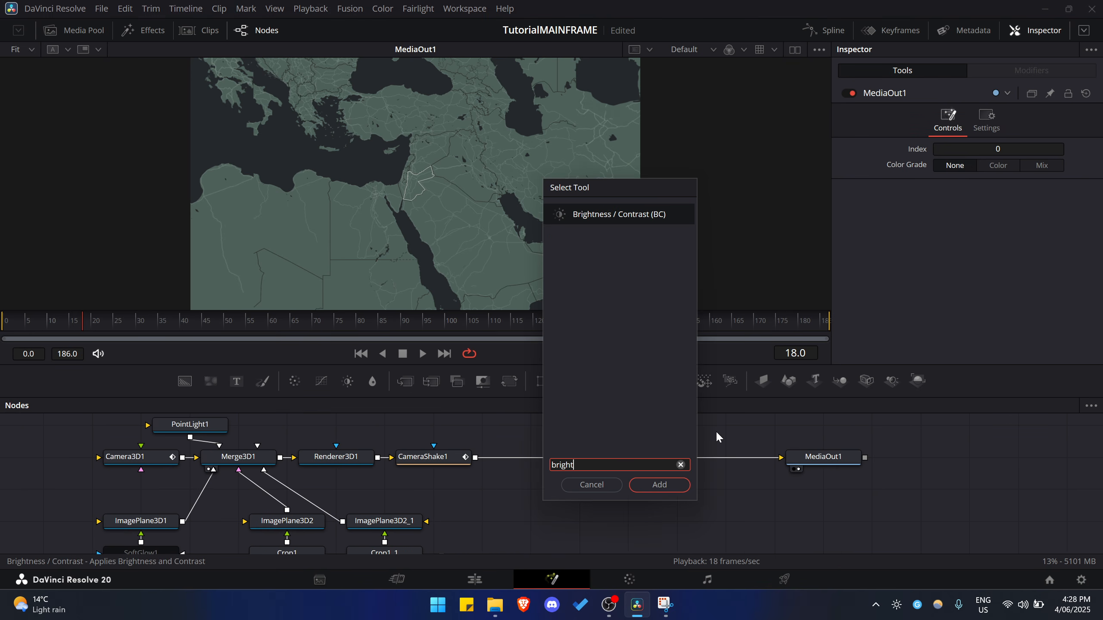
key(Return)
drag(726, 444, 622, 480)
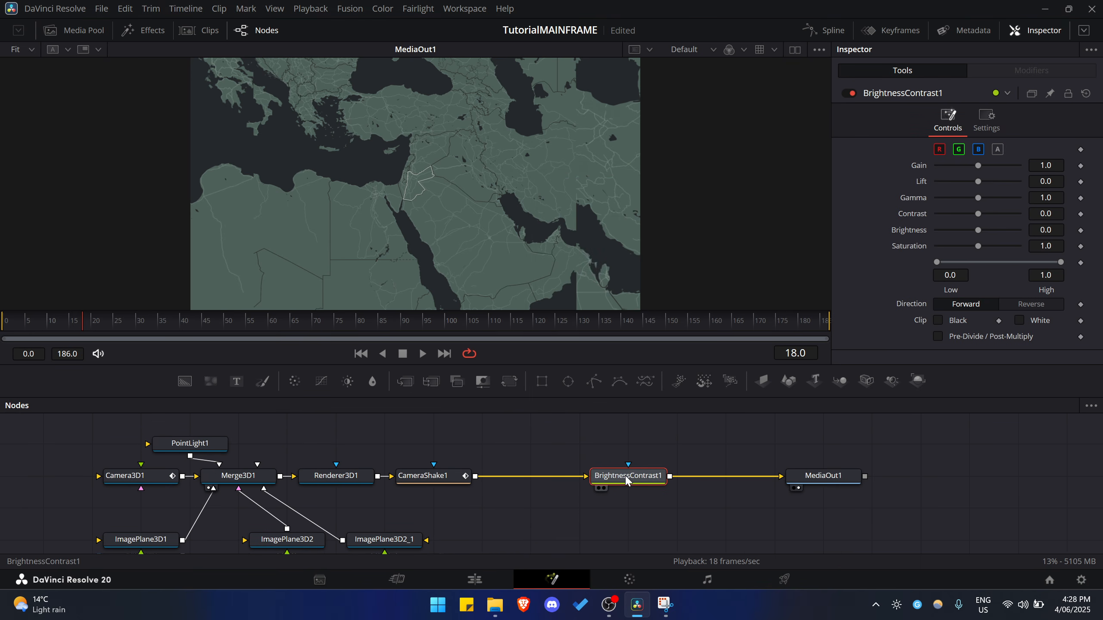
drag(978, 214, 1028, 217)
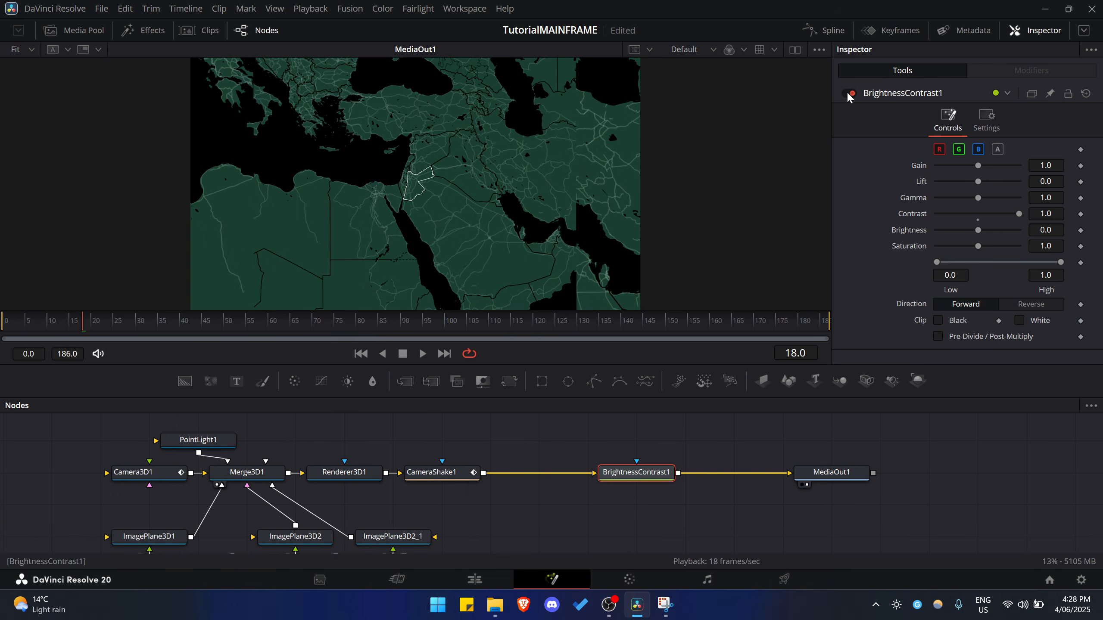
Bypass BrightnessContrast1 and turn on Lighting in Renderer3D1.
key(ctrl+p)
click(374, 457)
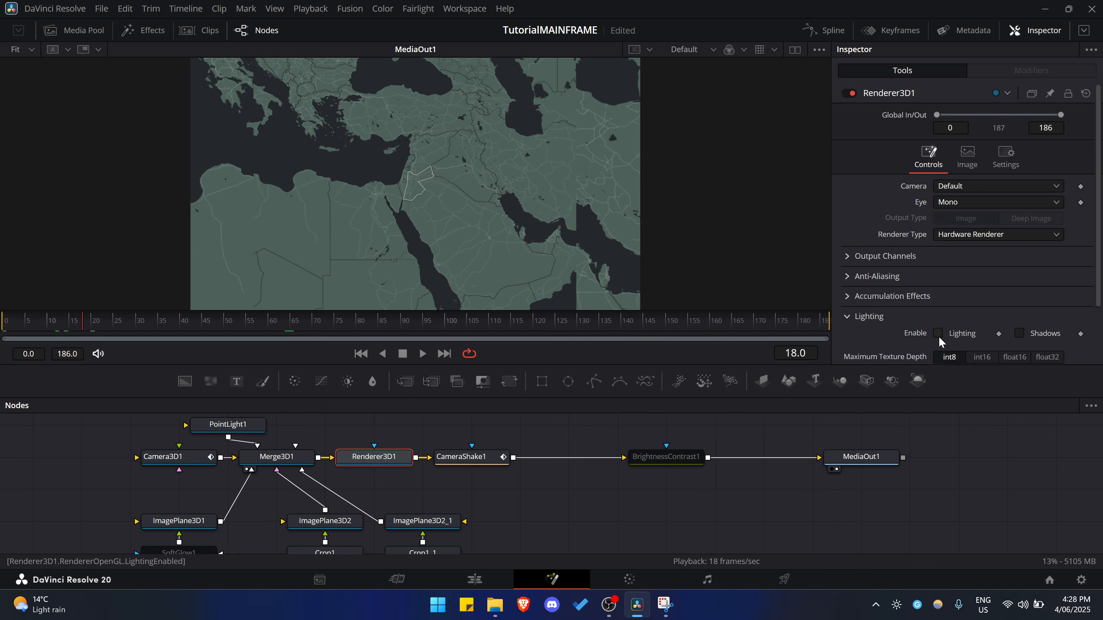
click(1007, 333)
Re-enable BrightnessContrast1, set its Contrast to 1.0 and check the lit map around frame 23.
click(675, 456)
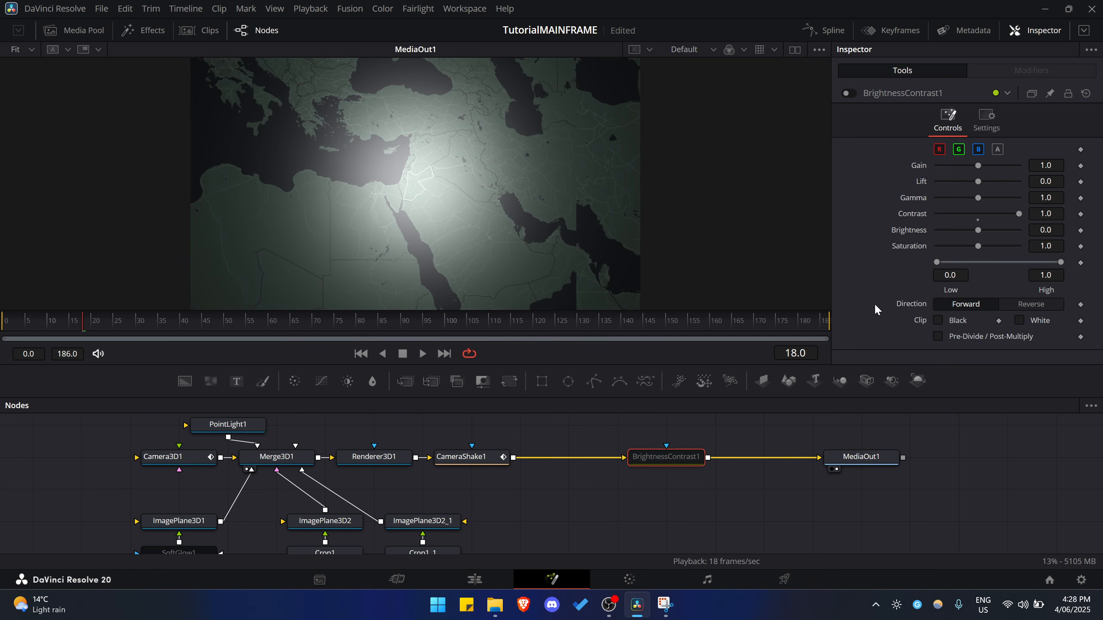
click(852, 94)
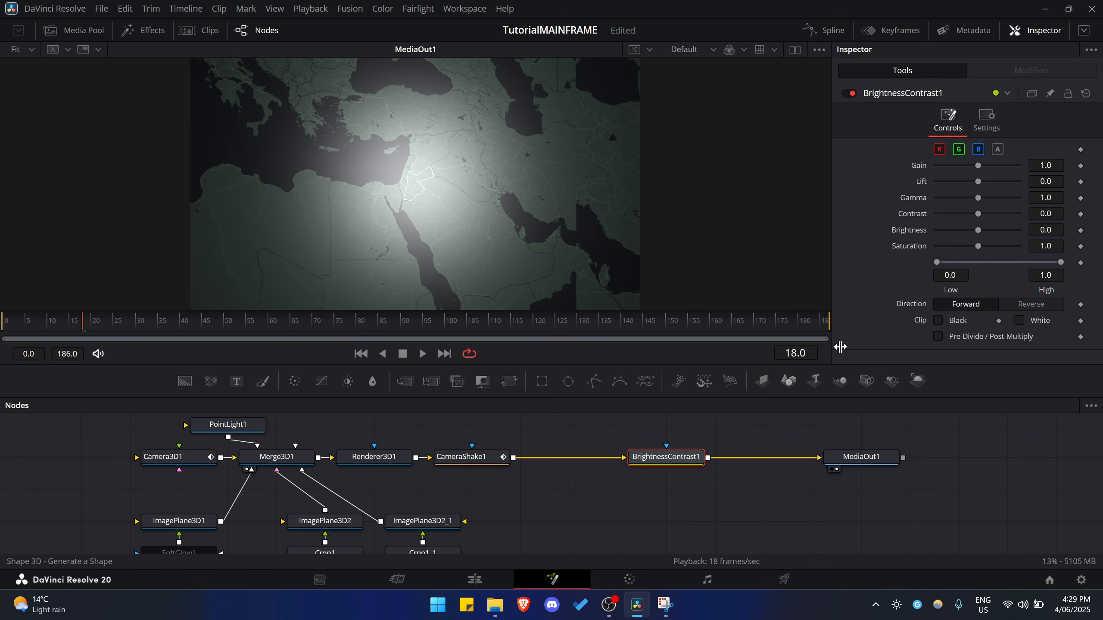
drag(983, 214, 1038, 212)
drag(435, 317, 106, 311)
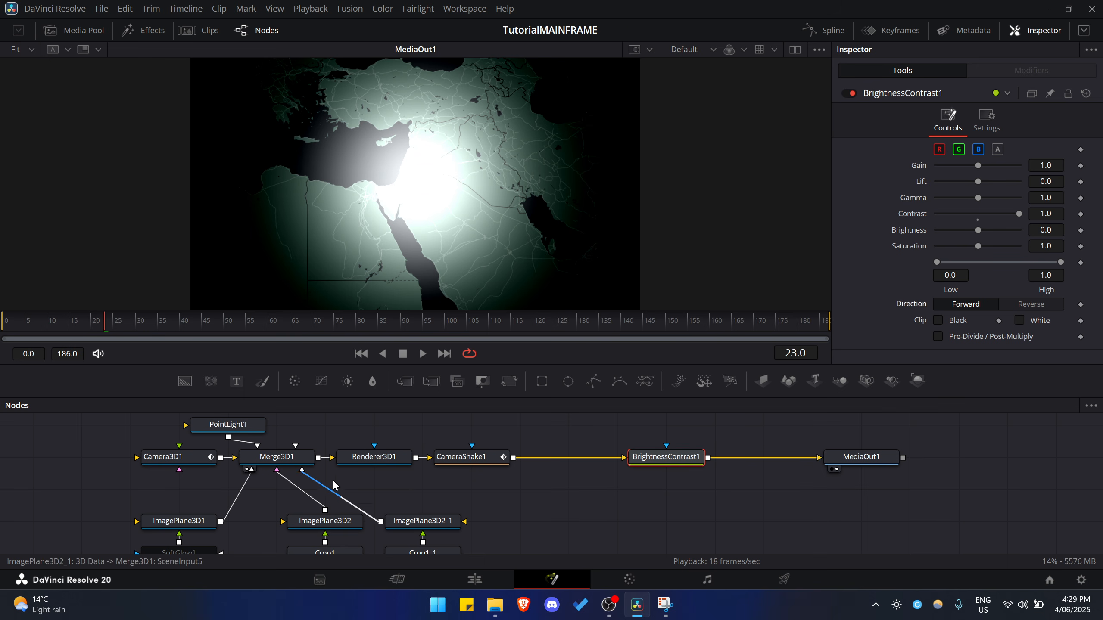
Set PointLight1's Z translation to 1.45.
click(224, 426)
click(967, 120)
drag(1046, 196, 1064, 196)
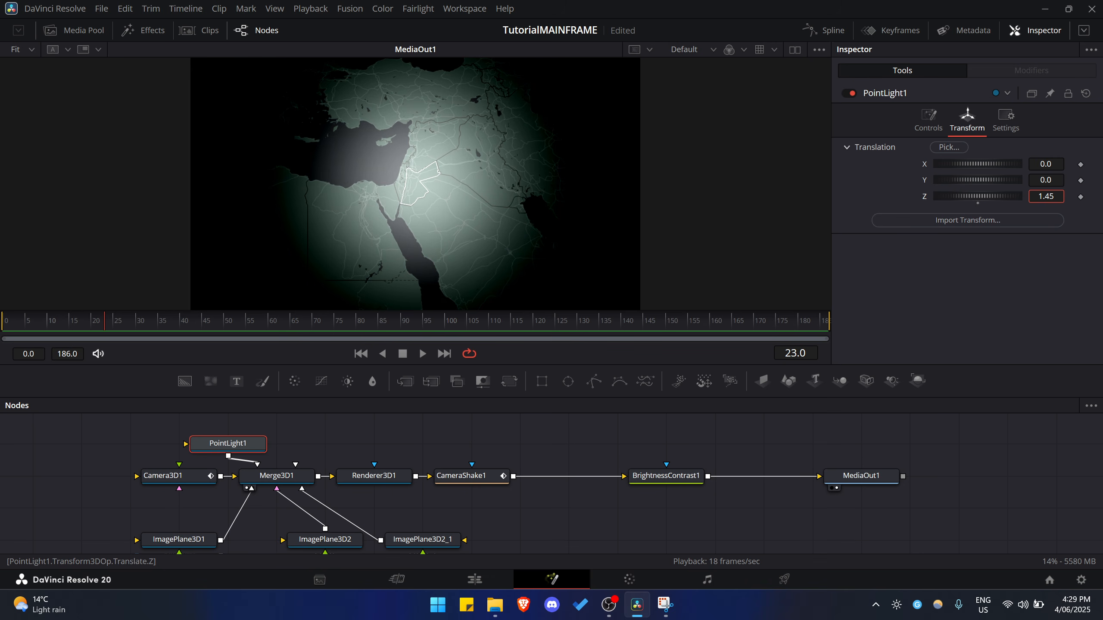
Set BrightnessContrast1's Saturation to 1.309.
click(654, 476)
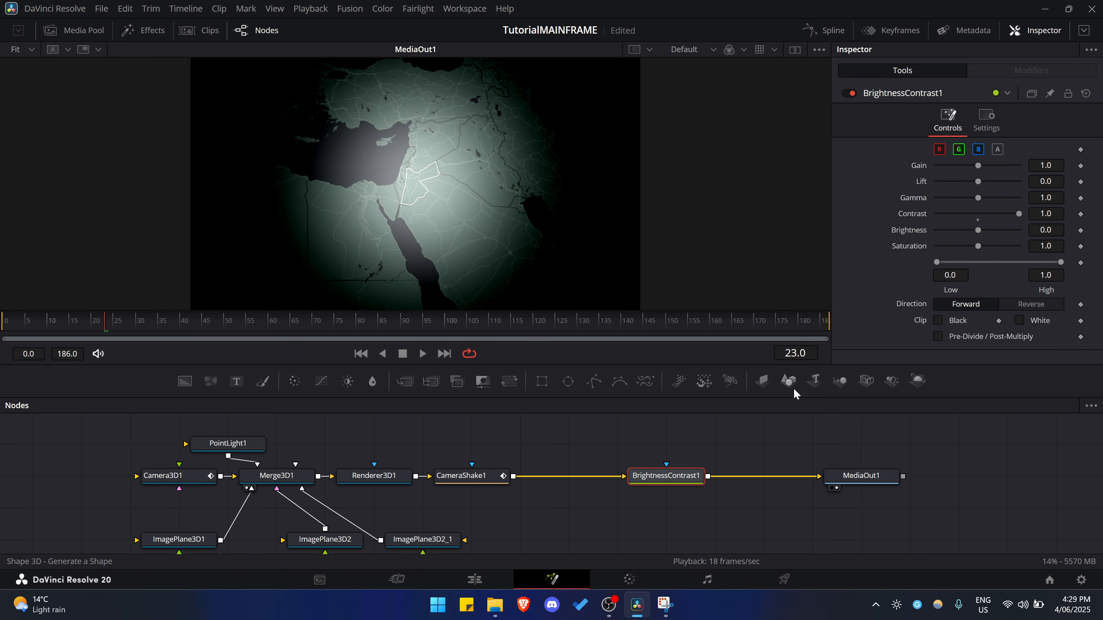
drag(1046, 166, 1040, 165)
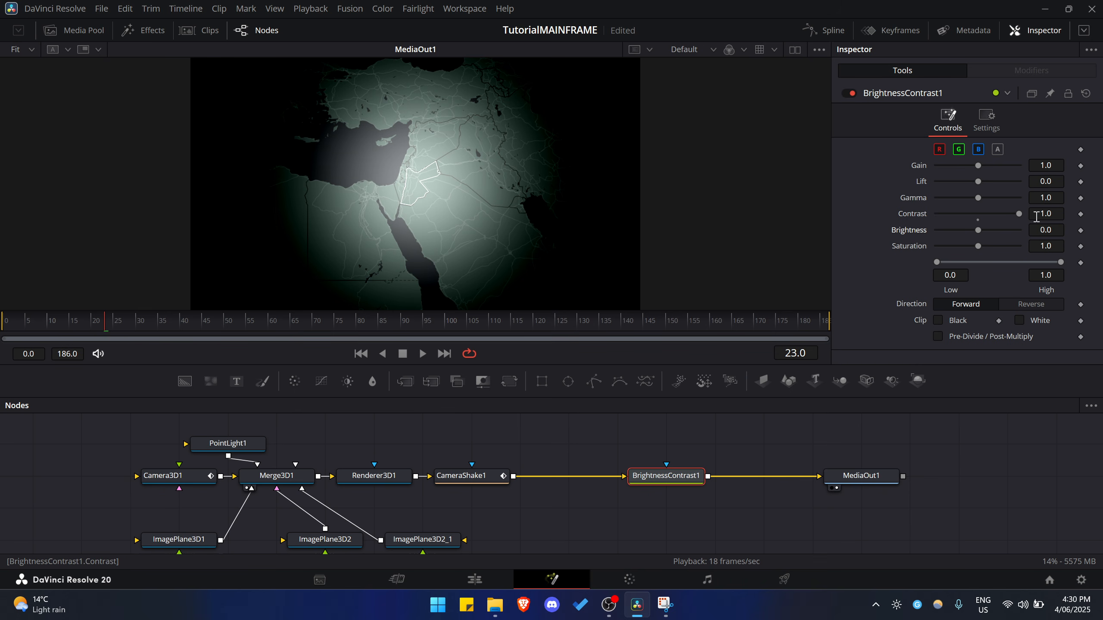
drag(1050, 246, 1068, 246)
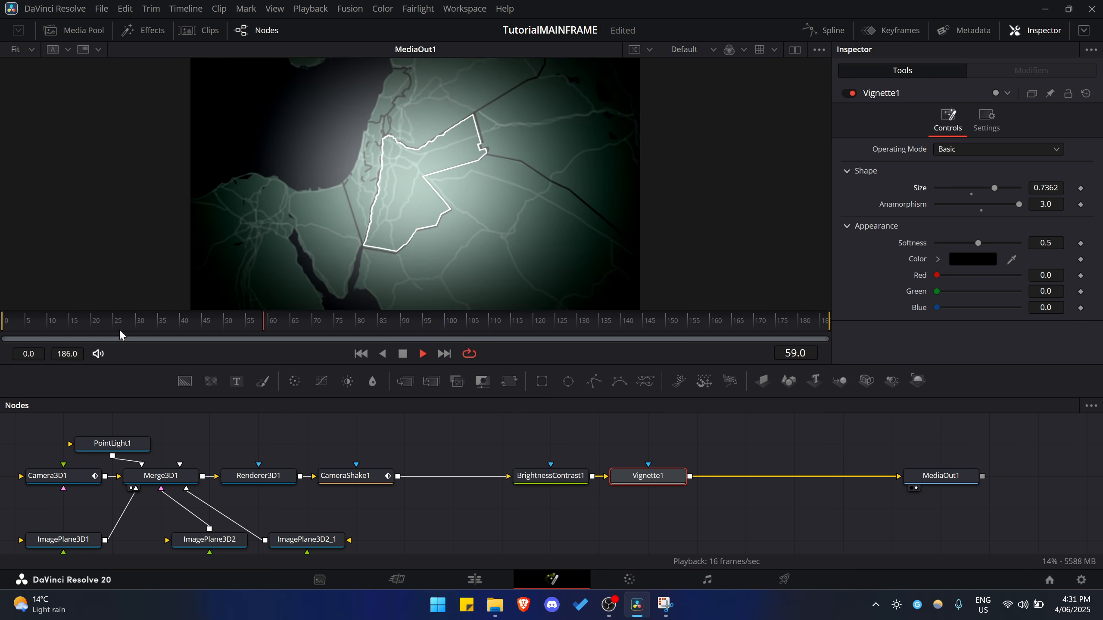
Play back the vignetted opening and set Vignette1's Softness to 0.578 and Size to 0.8067.
click(2, 329)
key(space)
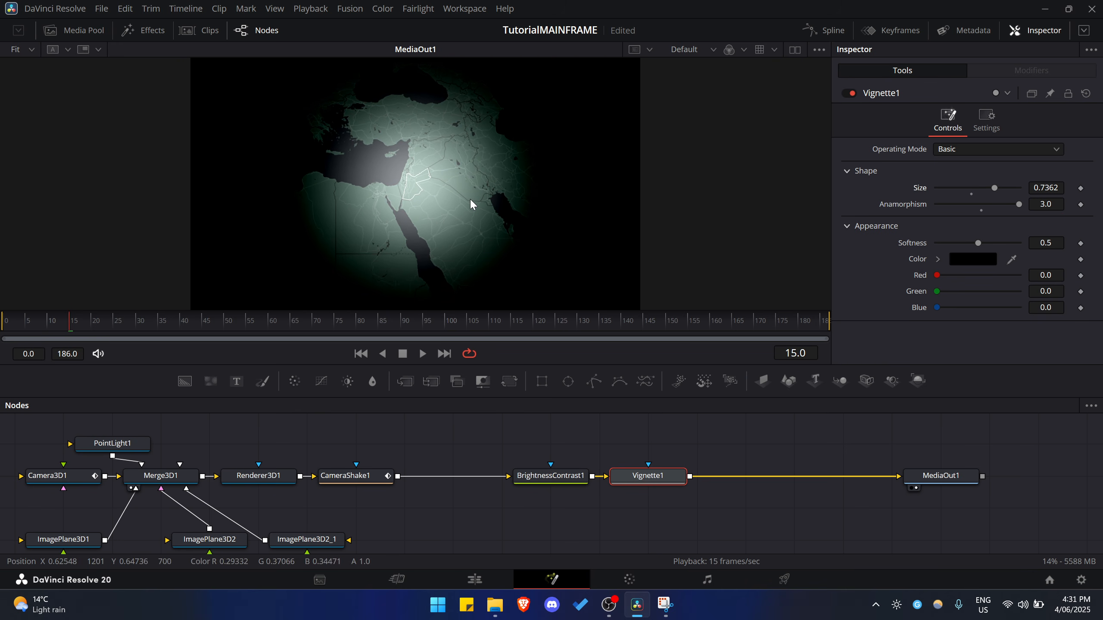
drag(84, 320, 2, 321)
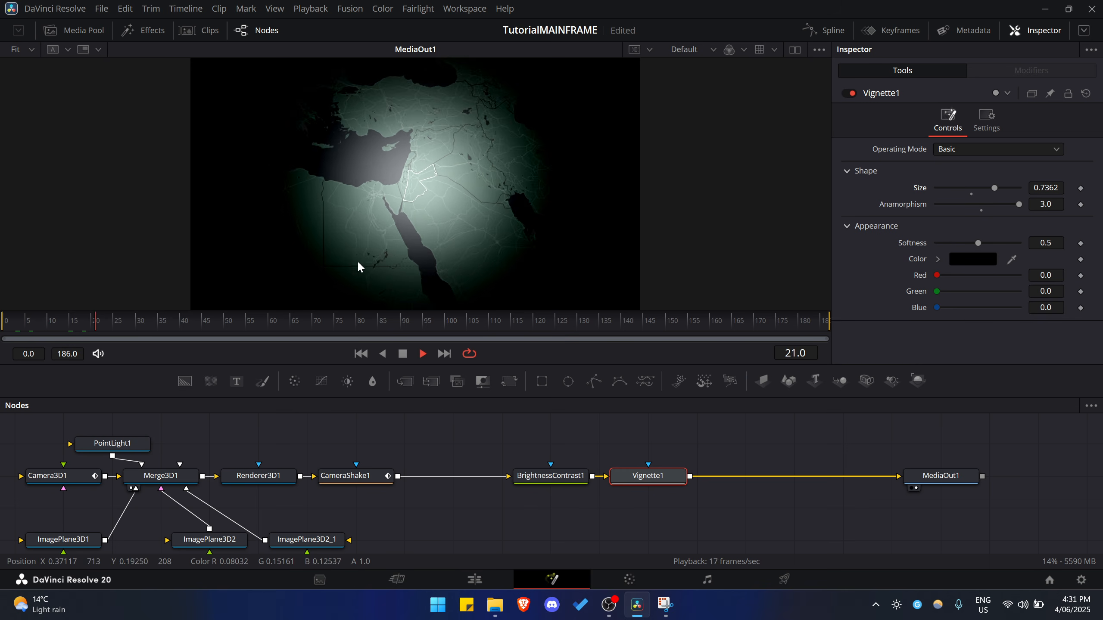
drag(141, 325, 3, 326)
key(space)
drag(1043, 243, 1053, 243)
drag(1046, 187, 1051, 188)
key(space)
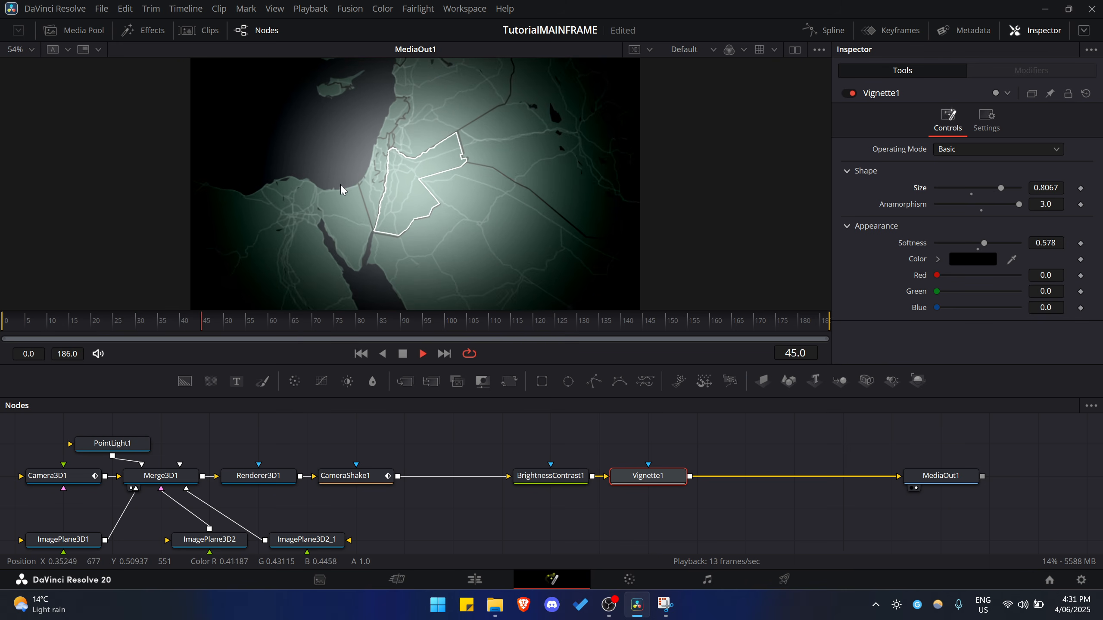
Review the vignette on the opening frames, delete the Vignette1 node and move to frame 73.
key(space)
mouse_move(1046, 204)
mouse_down()
mouse_move(1021, 204)
mouse_move(1046, 205)
mouse_up()
scroll(350, 190, down, 1)
drag(180, 324, 11, 321)
scroll(381, 181, up, 1)
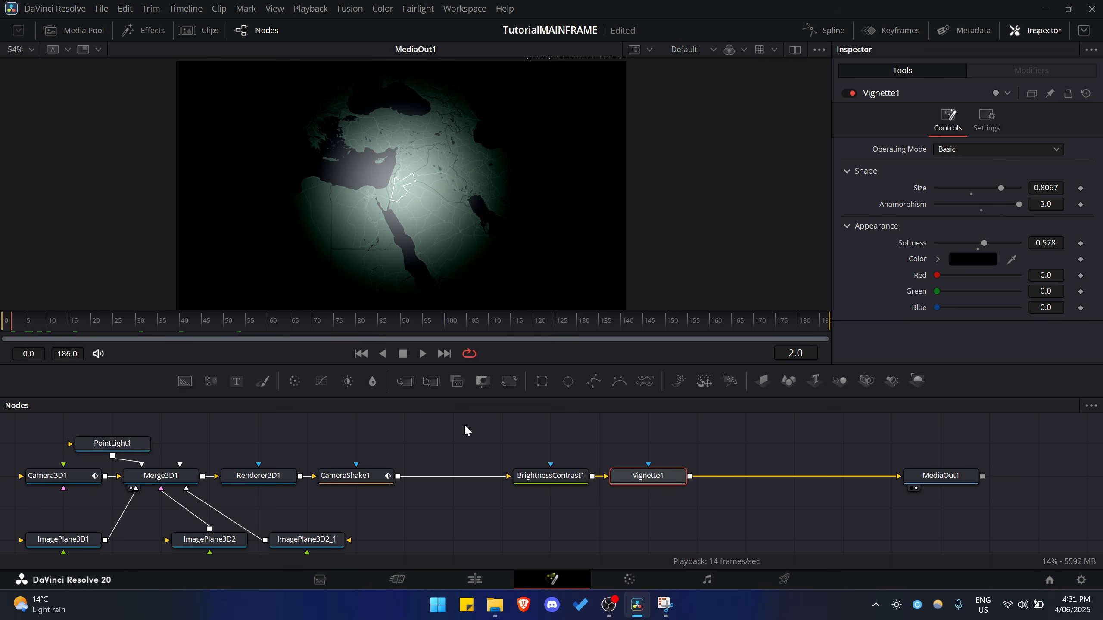
key(Delete)
drag(101, 324, 387, 326)
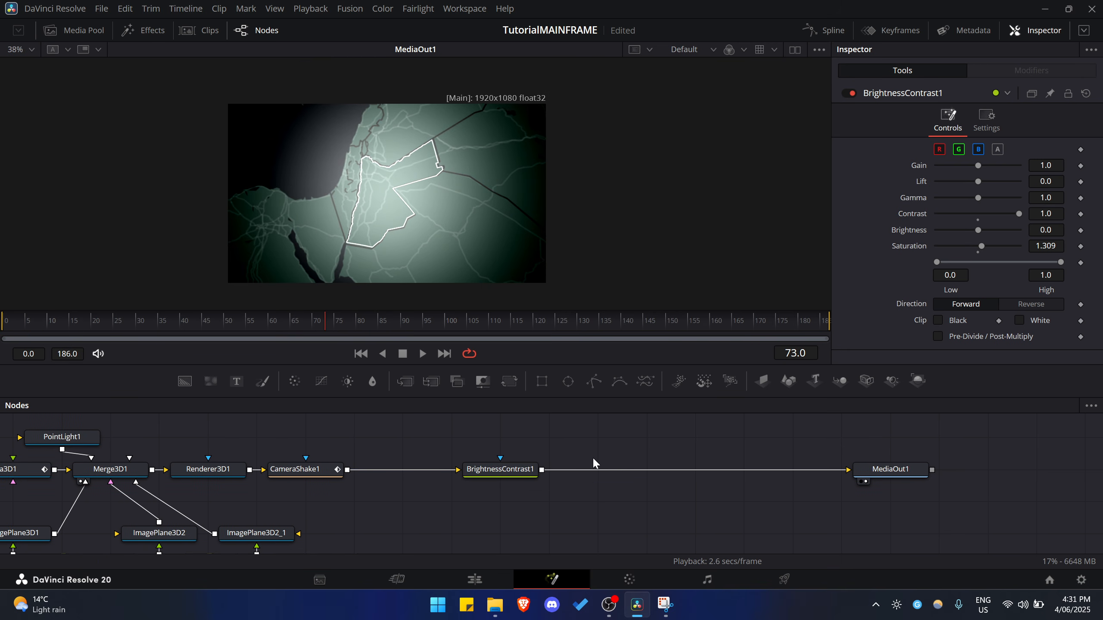
Add a Waviness node between BrightnessContrast1 and MediaOut1.
key(shift+space)
text(wavines)
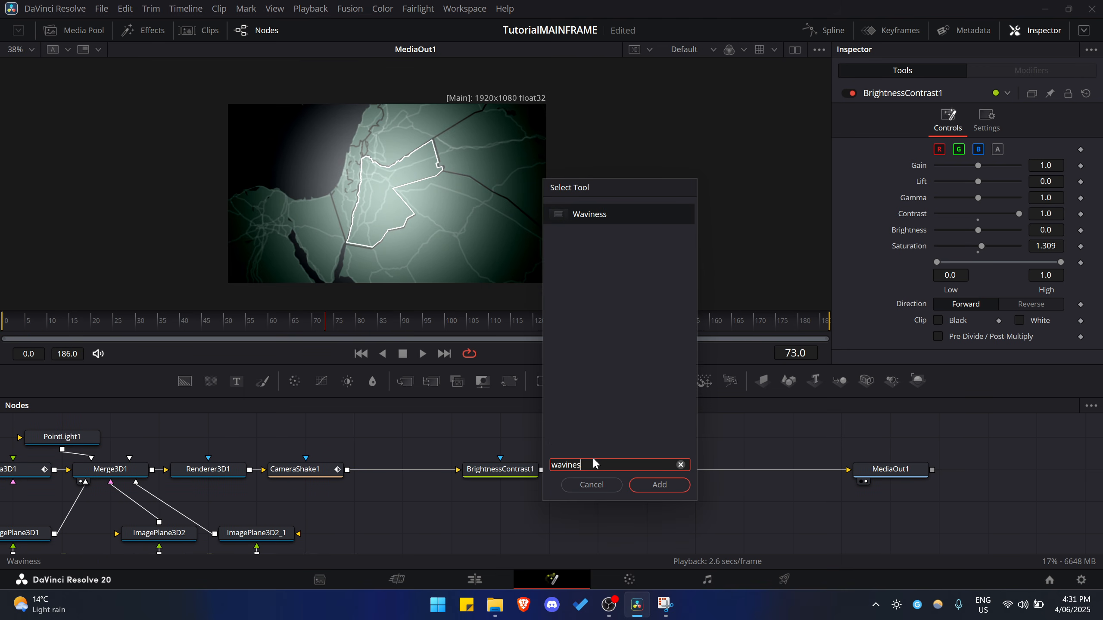
key(Return)
drag(566, 446, 567, 476)
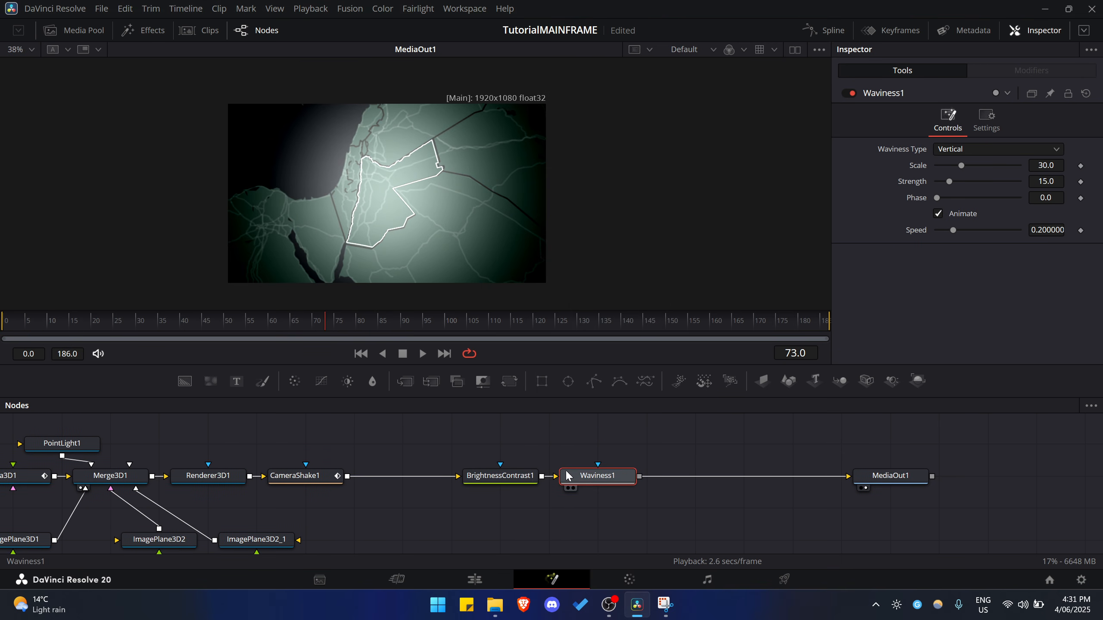
scroll(392, 195, up, 2)
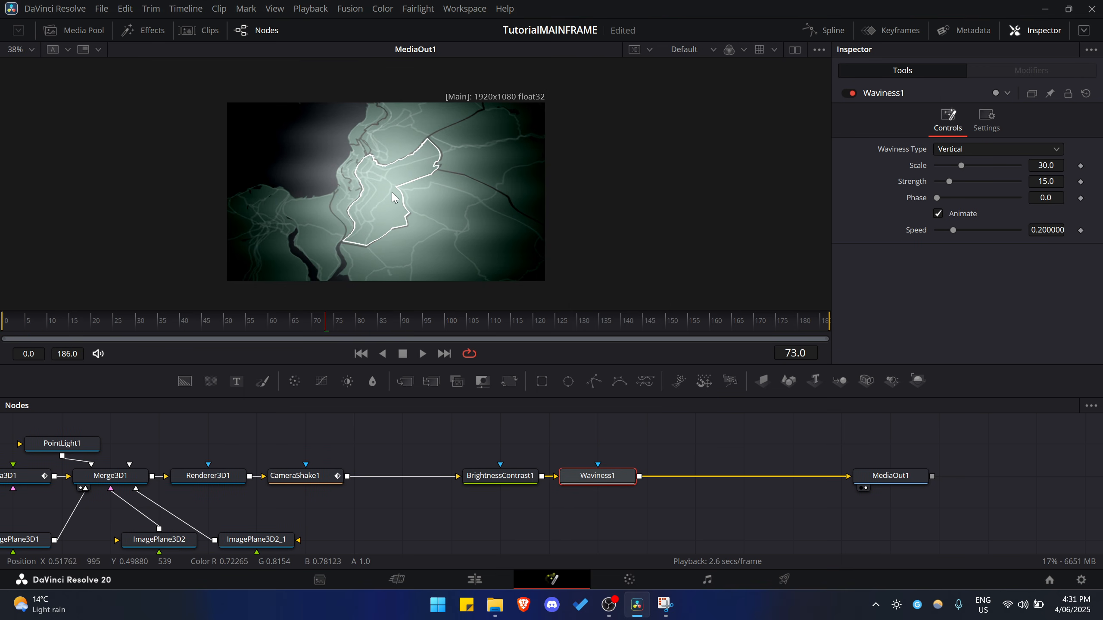
Switch Waviness1's waviness type to Horizontal and check the effect on the map.
click(989, 149)
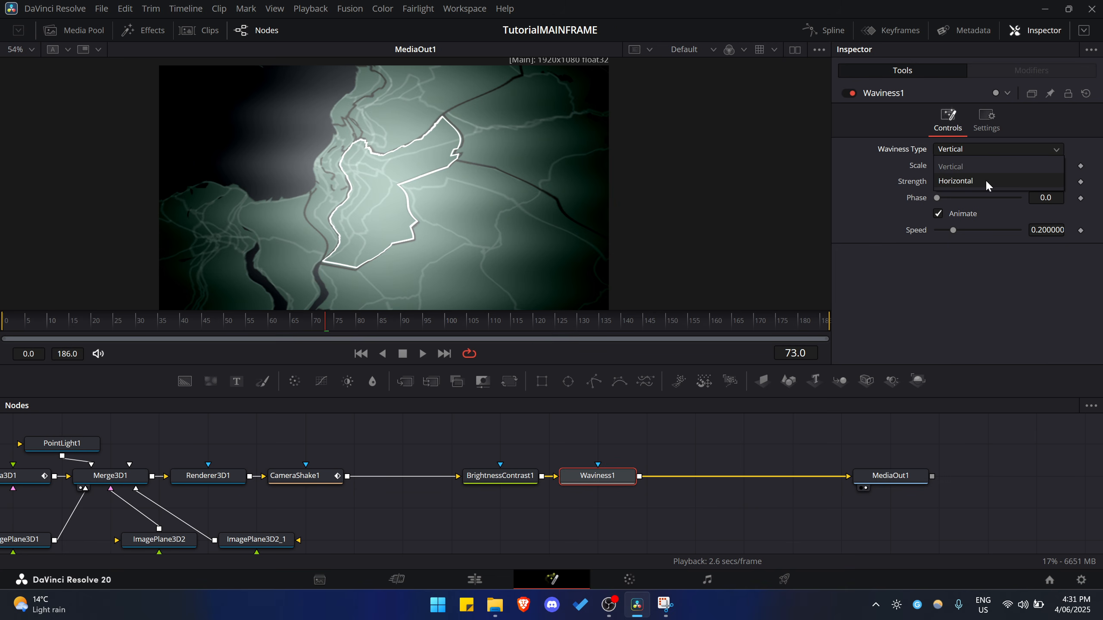
click(985, 179)
scroll(450, 172, down, 2)
scroll(450, 172, up, 2)
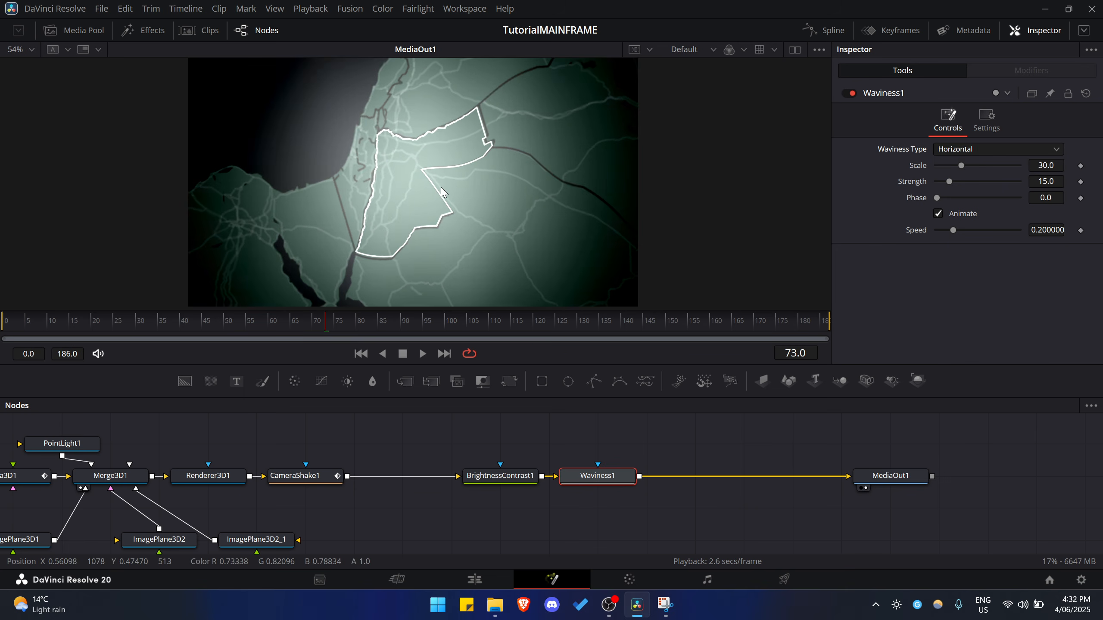
Set Waviness1's Scale to 100 and Strength to 0.8.
click(1047, 164)
text(100)
key(Tab)
text(6)
drag(1046, 182, 1041, 182)
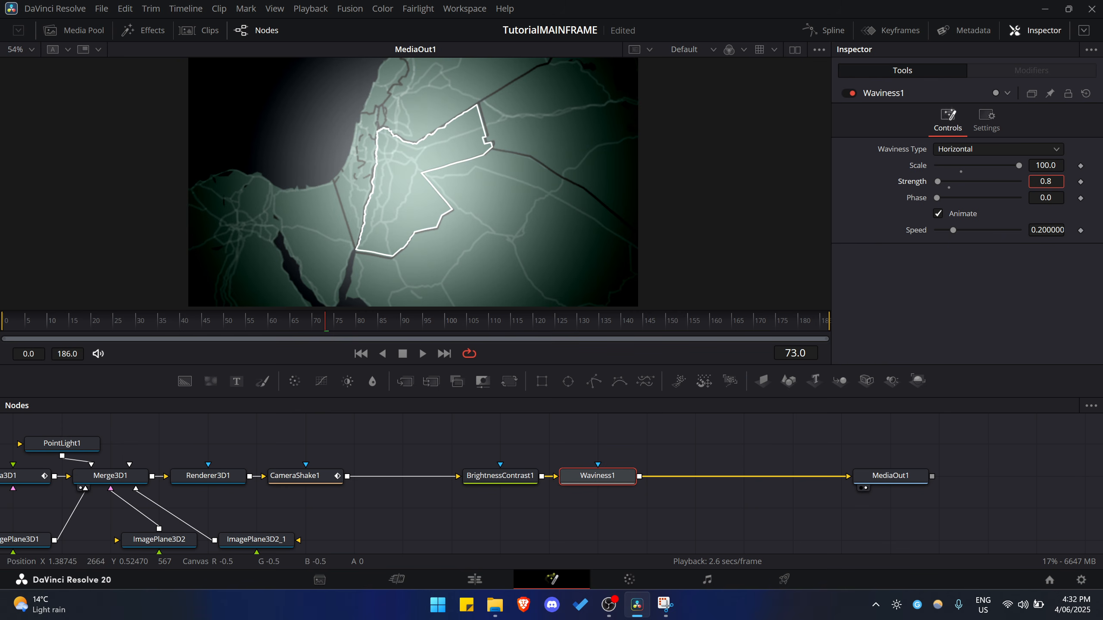
scroll(448, 169, up, 4)
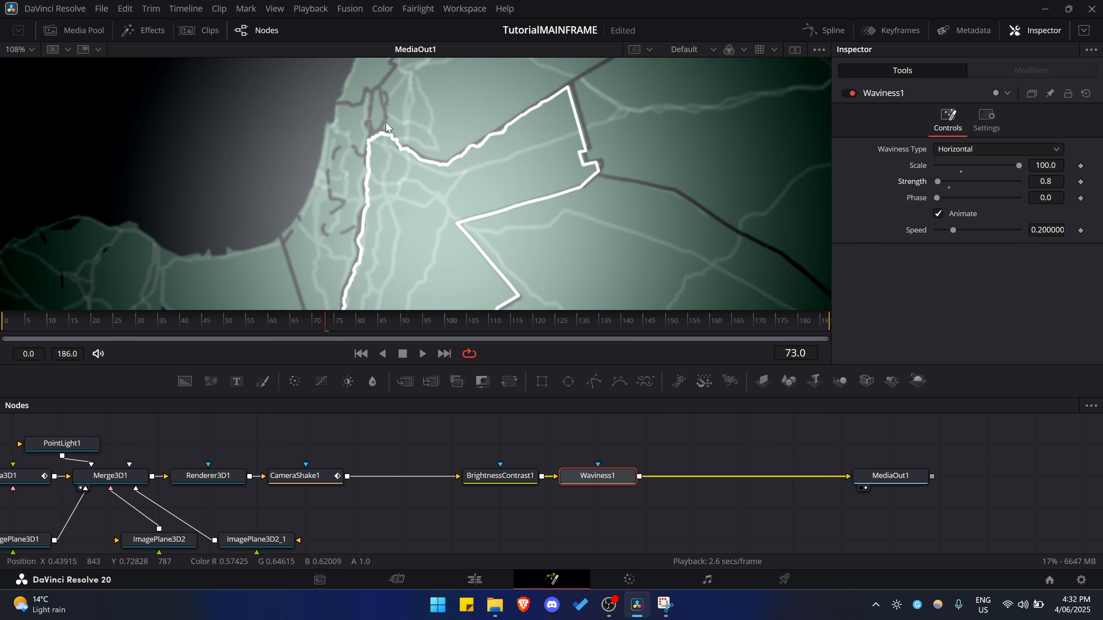
Play back the wavy outline and set Waviness1's Strength to 2.0 and Speed to 0.104.
key(space)
scroll(446, 167, up, 3)
key(space)
drag(1052, 180, 1061, 180)
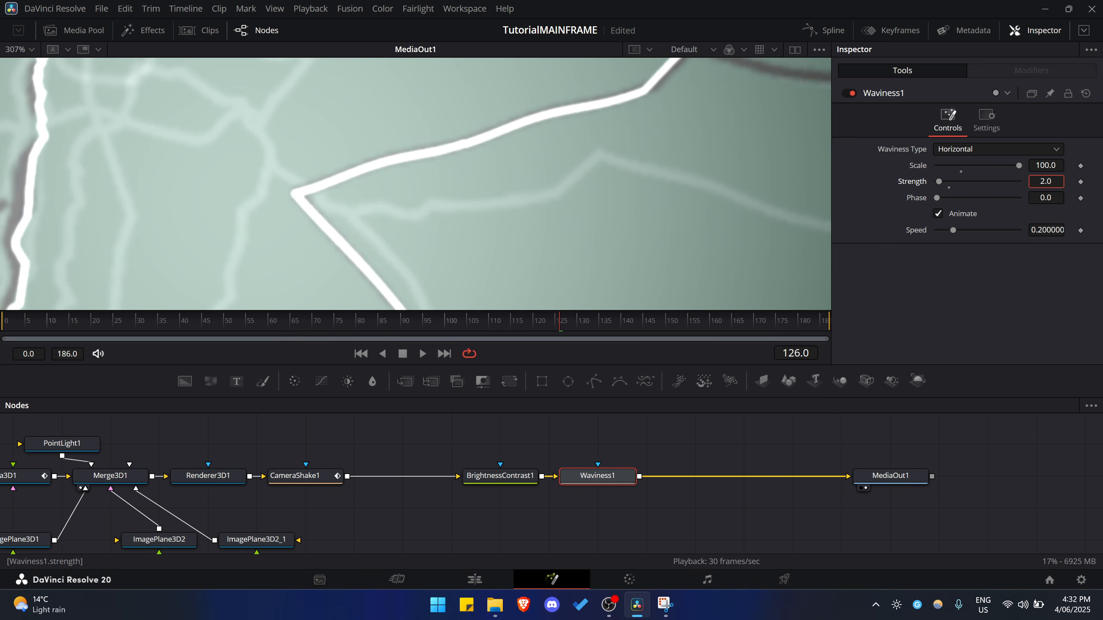
key(space)
scroll(467, 143, down, 3)
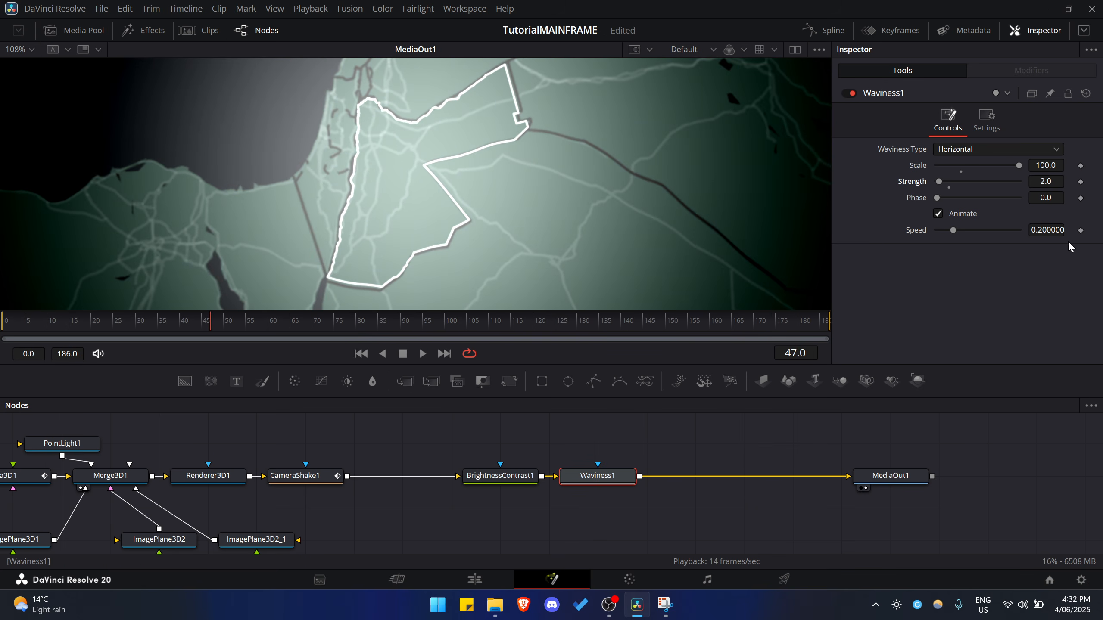
drag(1055, 230, 1046, 230)
key(space)
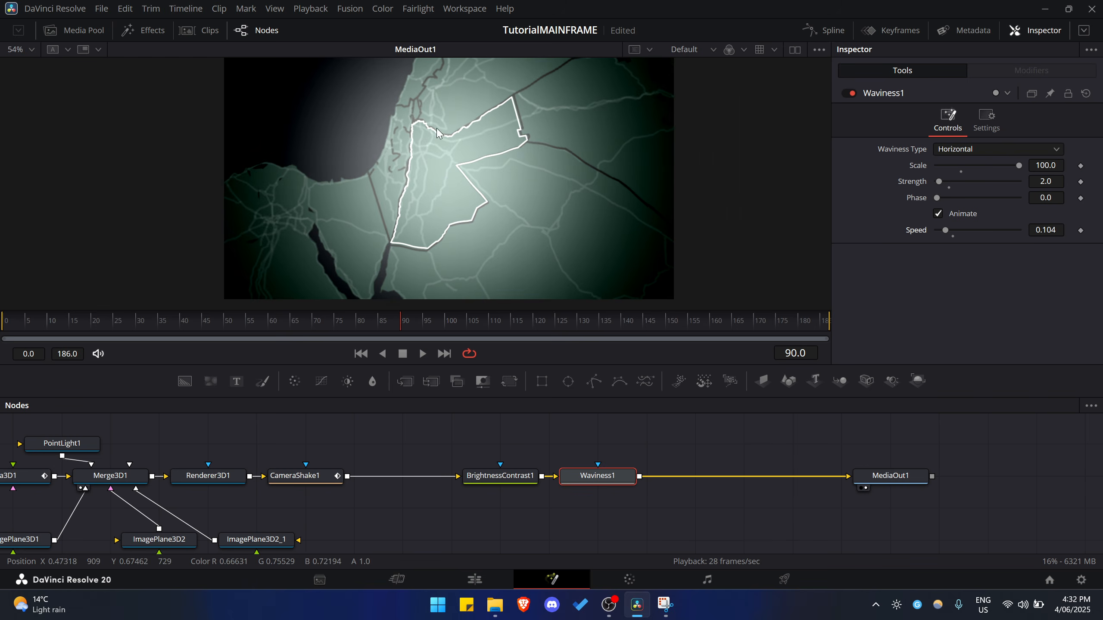
Review the wave motion up close during playback and set Waviness1's Strength to 1.5.
scroll(437, 129, up, 3)
key(space)
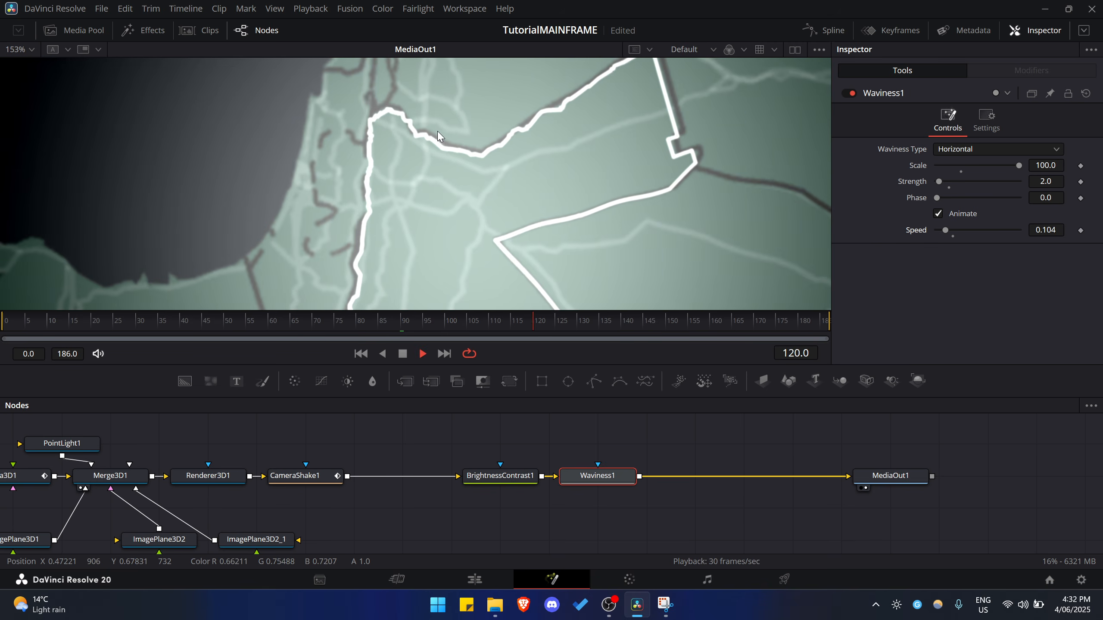
scroll(438, 133, down, 3)
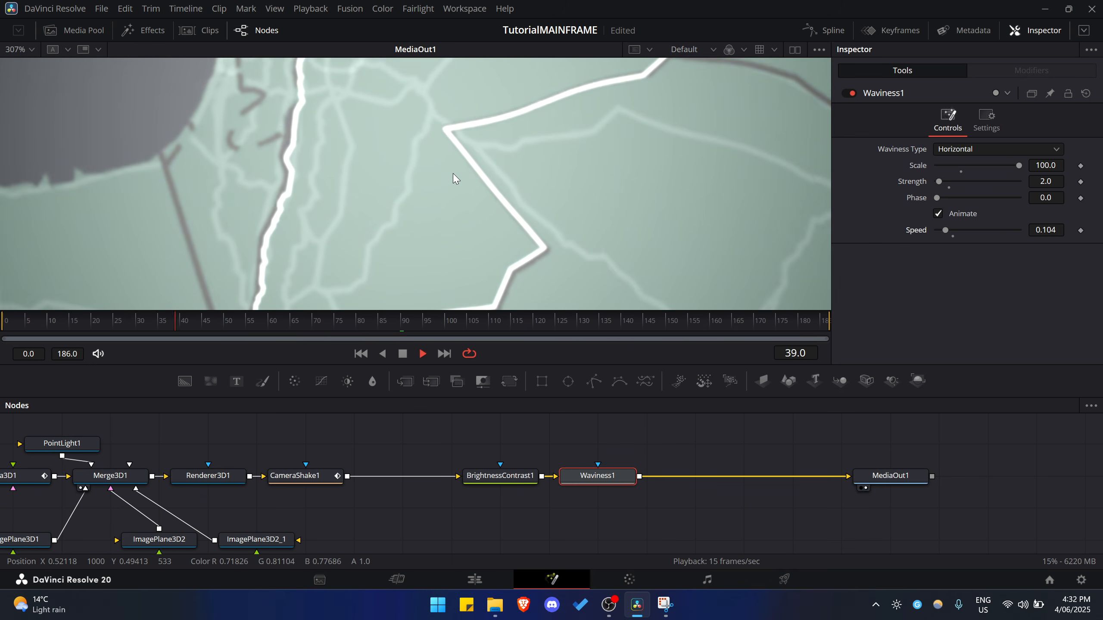
scroll(453, 173, down, 2)
key(space)
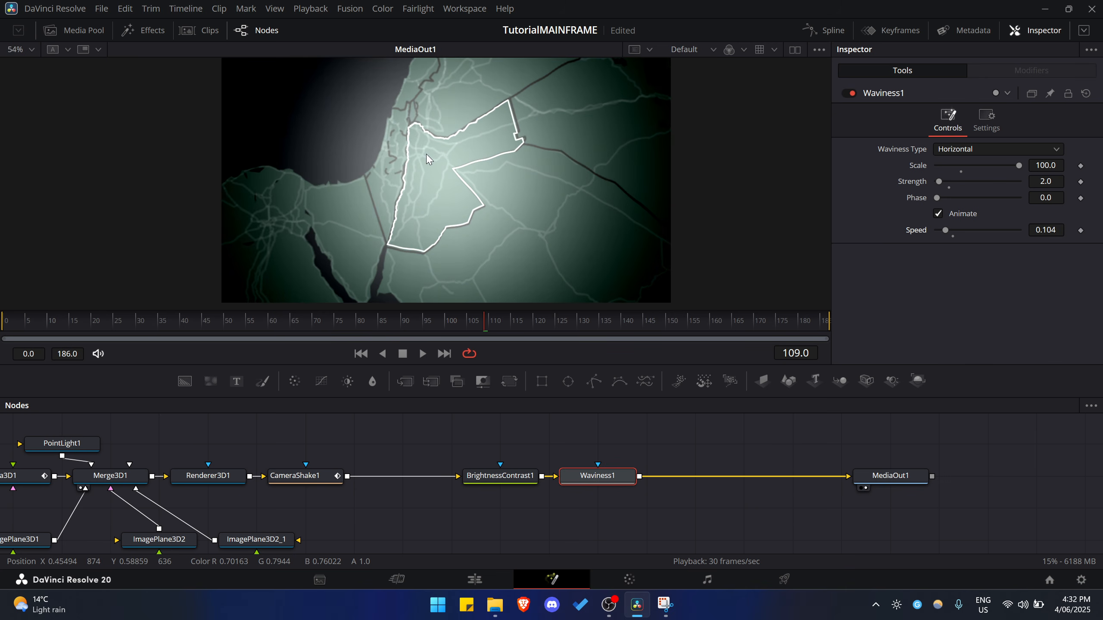
key(space)
Add a Flicker Addition node between Waviness1 and MediaOut1.
key(shift+space)
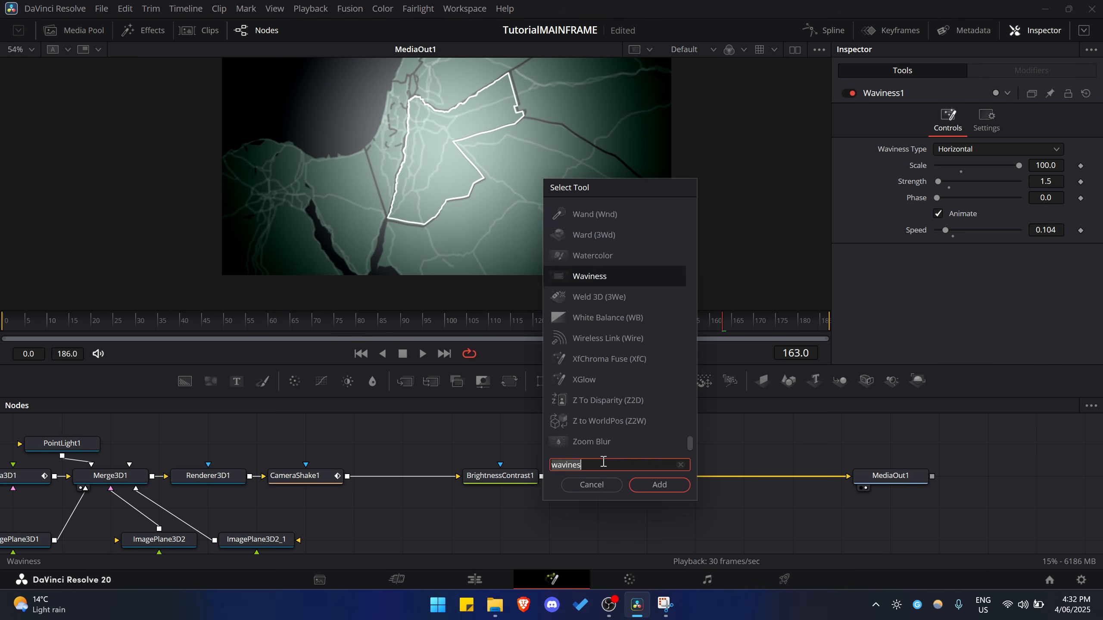
text(flicker)
key(Return)
Play back the flicker and set FlickerAddition1's Range to 0.049, Speed to 0.732 and Smoothness to 0.565.
key(space)
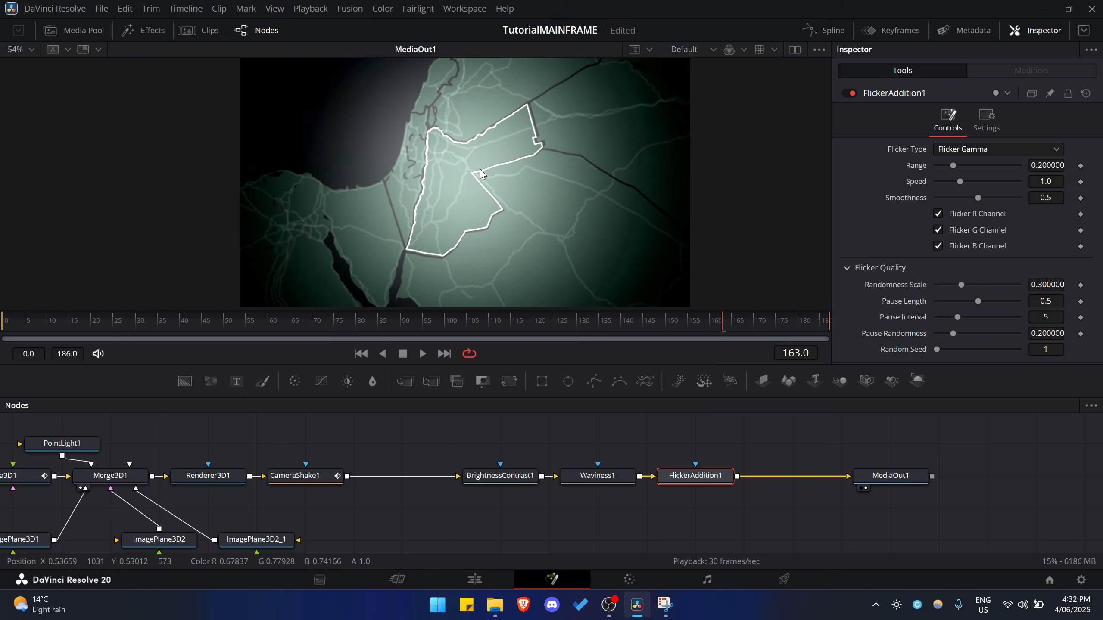
key(space)
drag(953, 165, 940, 166)
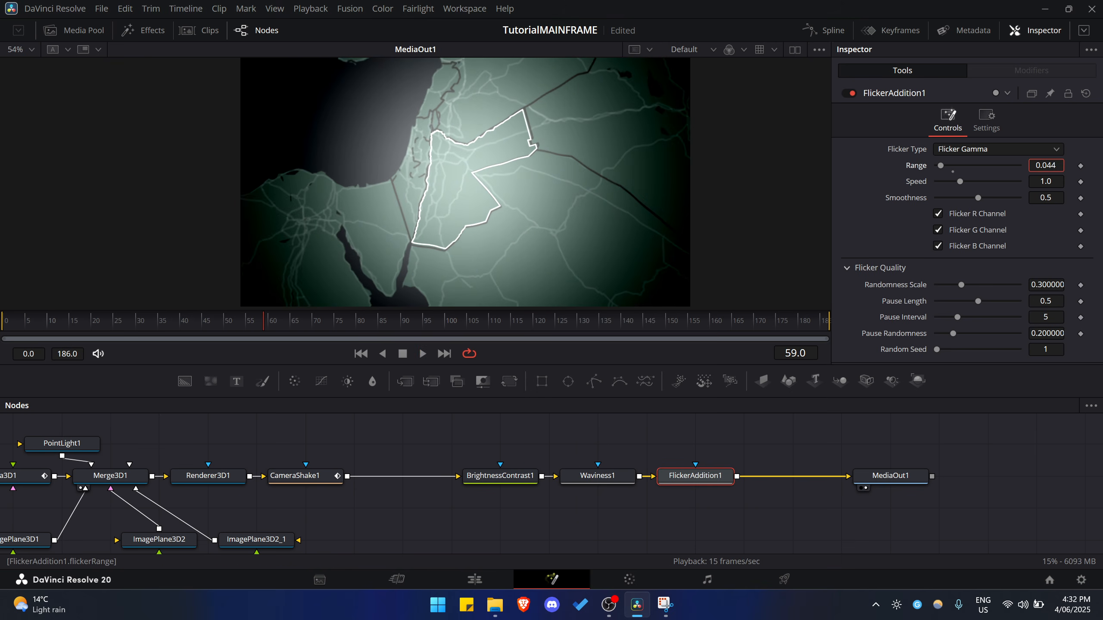
key(space)
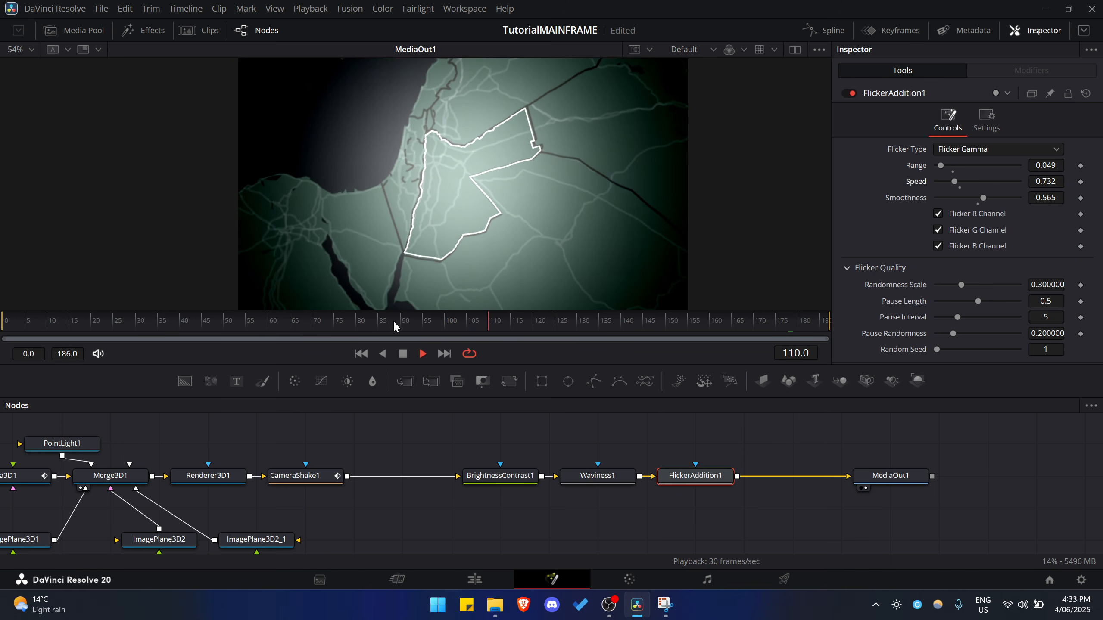
Play back the animation from about frame 42 and inspect the flicker and waviness around the Jordan outline.
click(190, 319)
scroll(489, 214, down, 1)
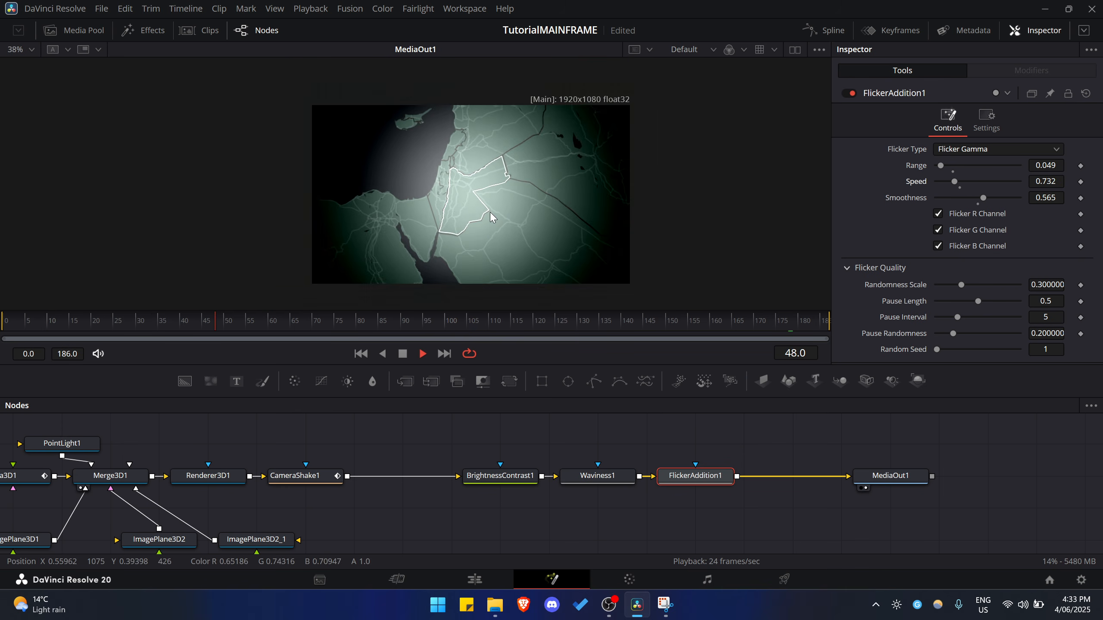
scroll(478, 202, up, 3)
scroll(457, 188, up, 1)
scroll(454, 187, down, 4)
scroll(459, 188, up, 1)
key(space)
scroll(493, 435, down, 3)
scroll(533, 430, up, 3)
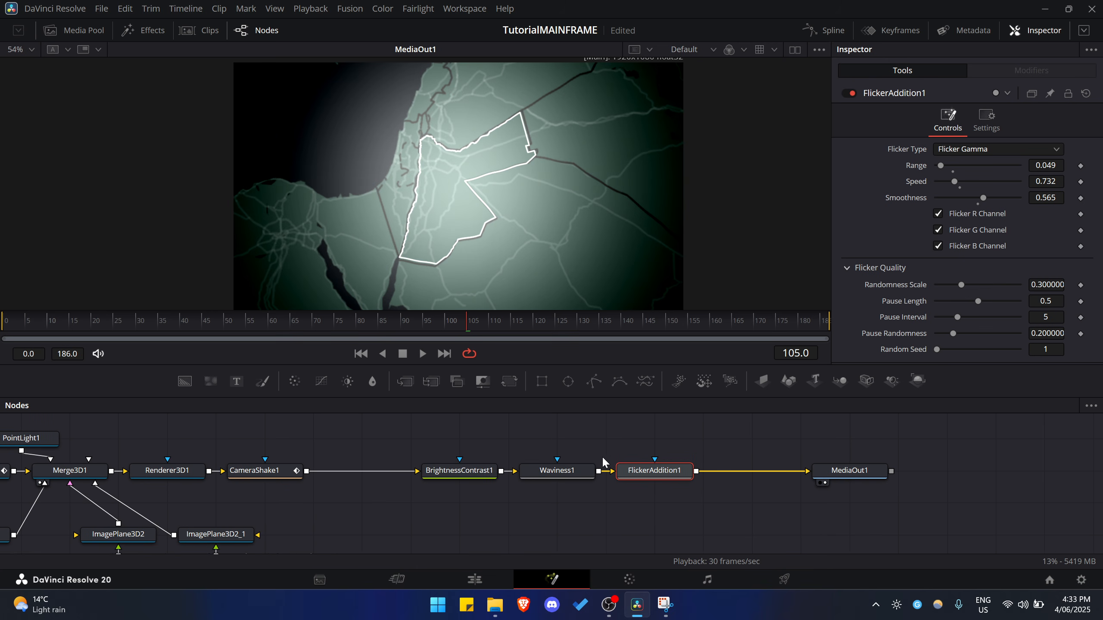
Add a Film Grain node between FlickerAddition1 and MediaOut1 and inspect the grain on the map.
key(shift+space)
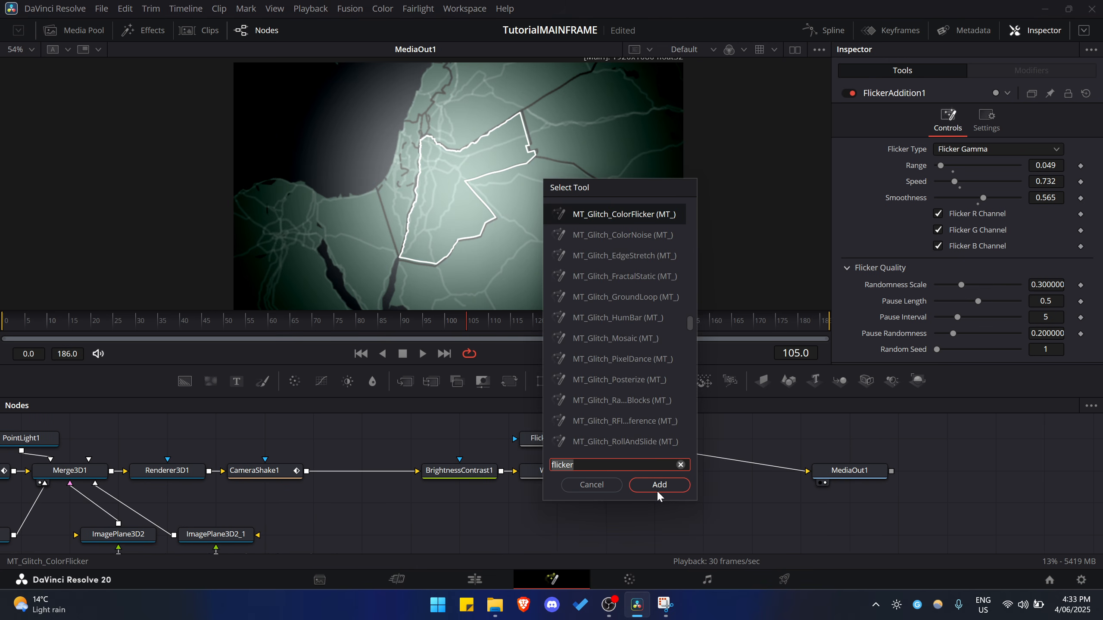
text(filmgrain)
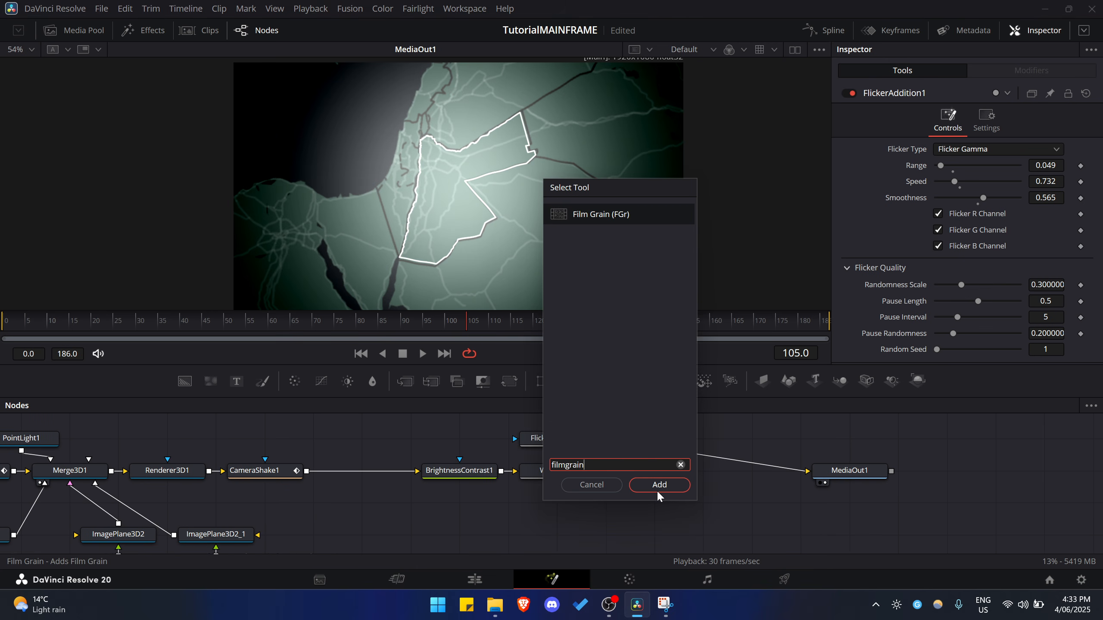
key(Return)
drag(658, 492, 645, 441)
scroll(487, 173, up, 5)
scroll(469, 153, down, 5)
scroll(472, 165, up, 2)
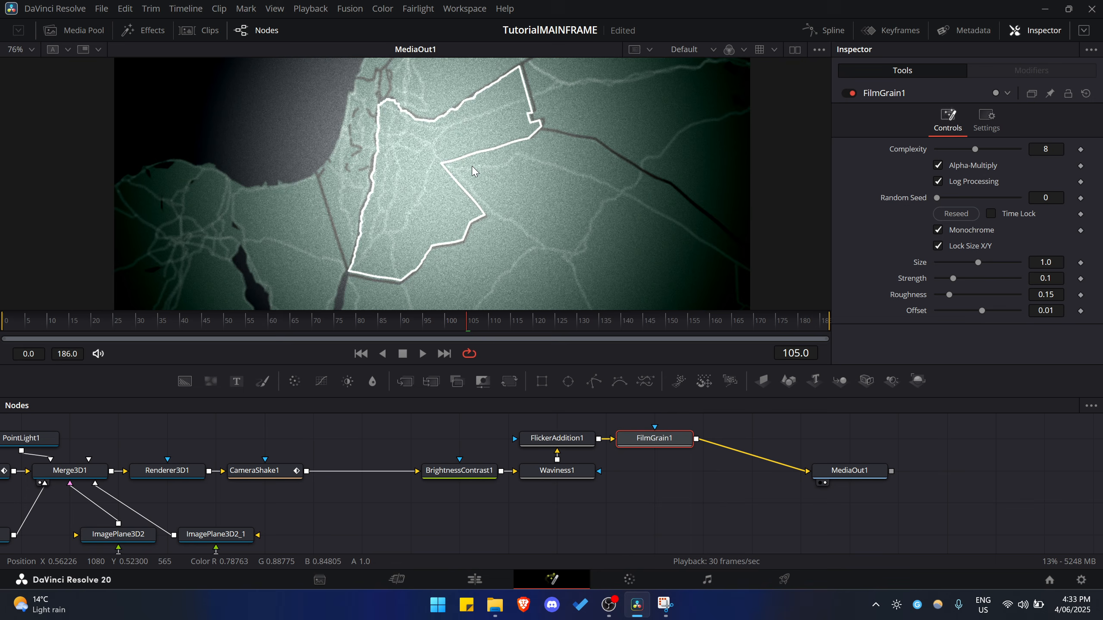
Turn off Log Processing and Monochrome for FilmGrain1.
click(939, 180)
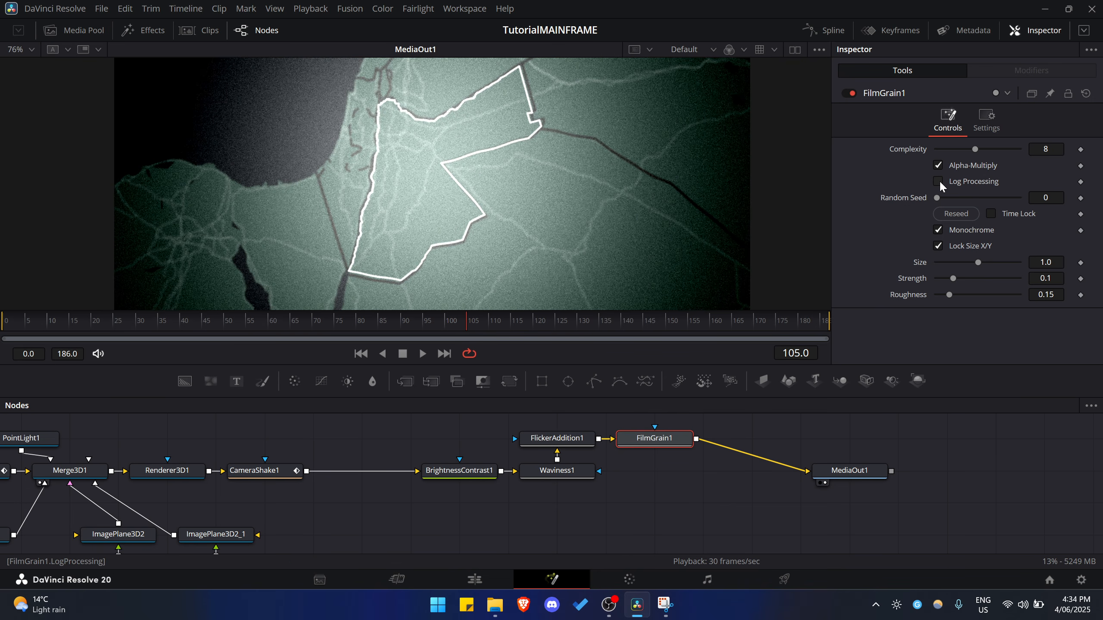
click(938, 229)
scroll(356, 137, up, 3)
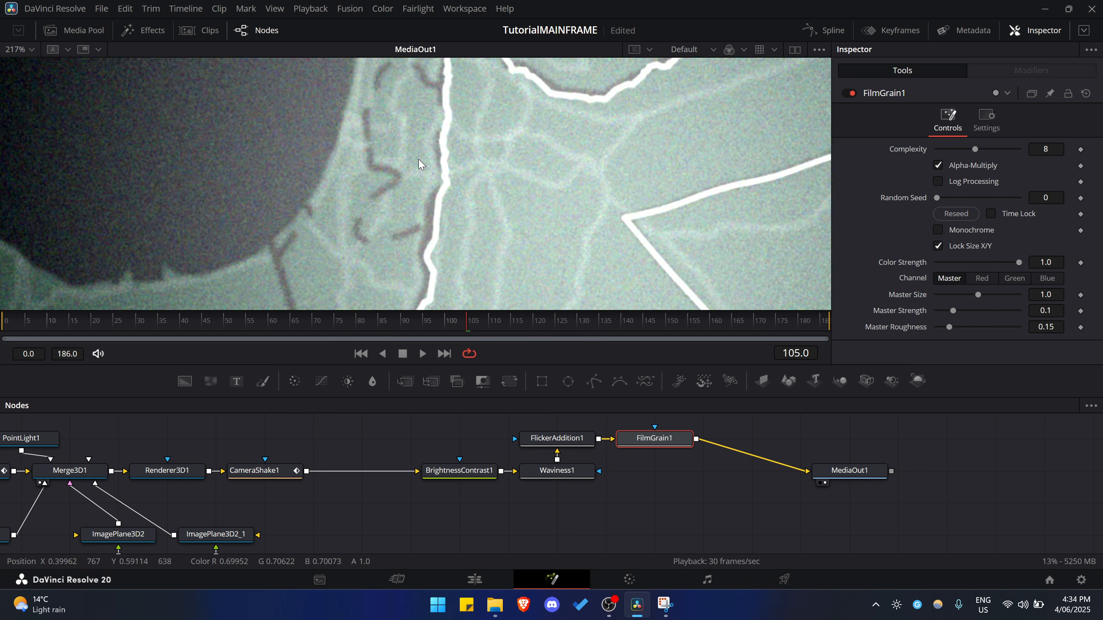
Inspect the colored grain during playback and set FilmGrain1's Master Strength to 0.025.
scroll(415, 170, down, 5)
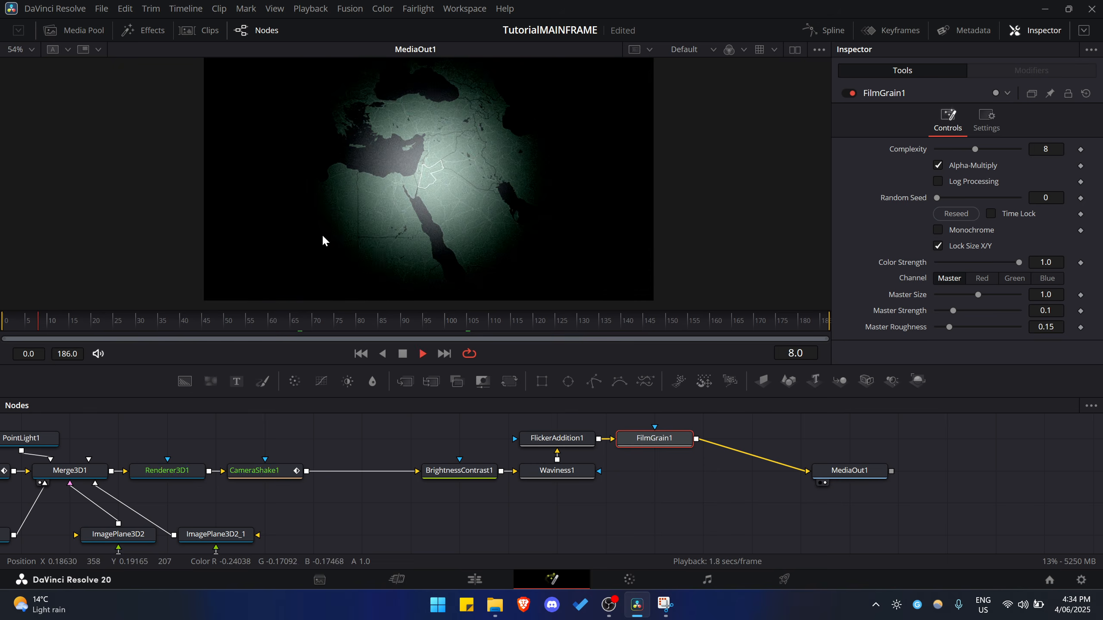
scroll(387, 196, up, 4)
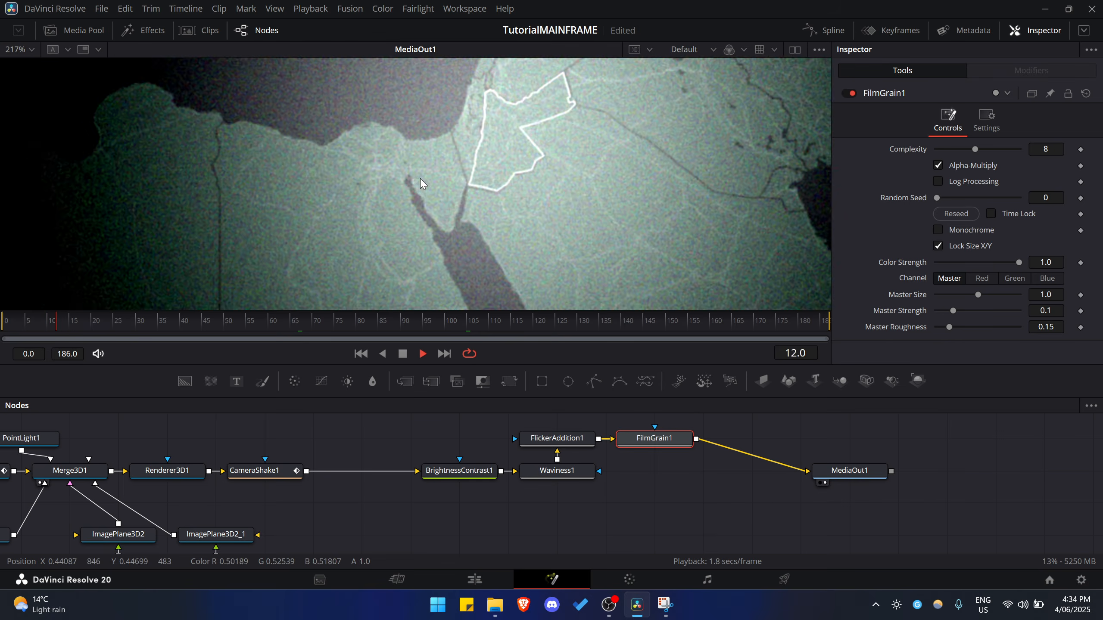
scroll(424, 177, down, 3)
scroll(495, 163, up, 4)
scroll(460, 184, down, 4)
scroll(451, 164, up, 3)
key(space)
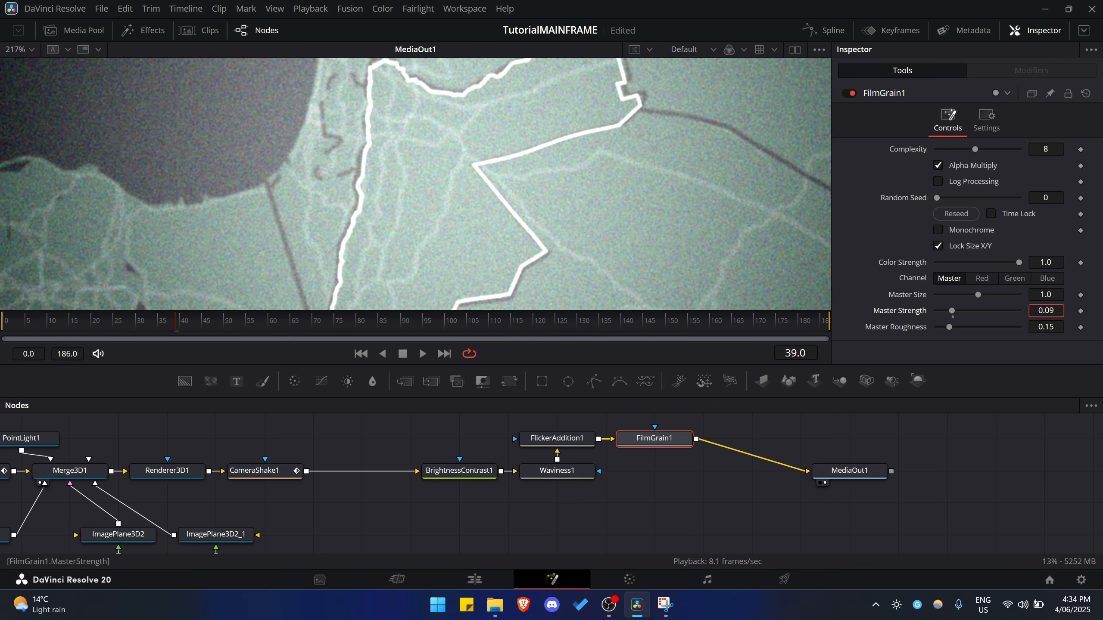
drag(943, 311, 937, 311)
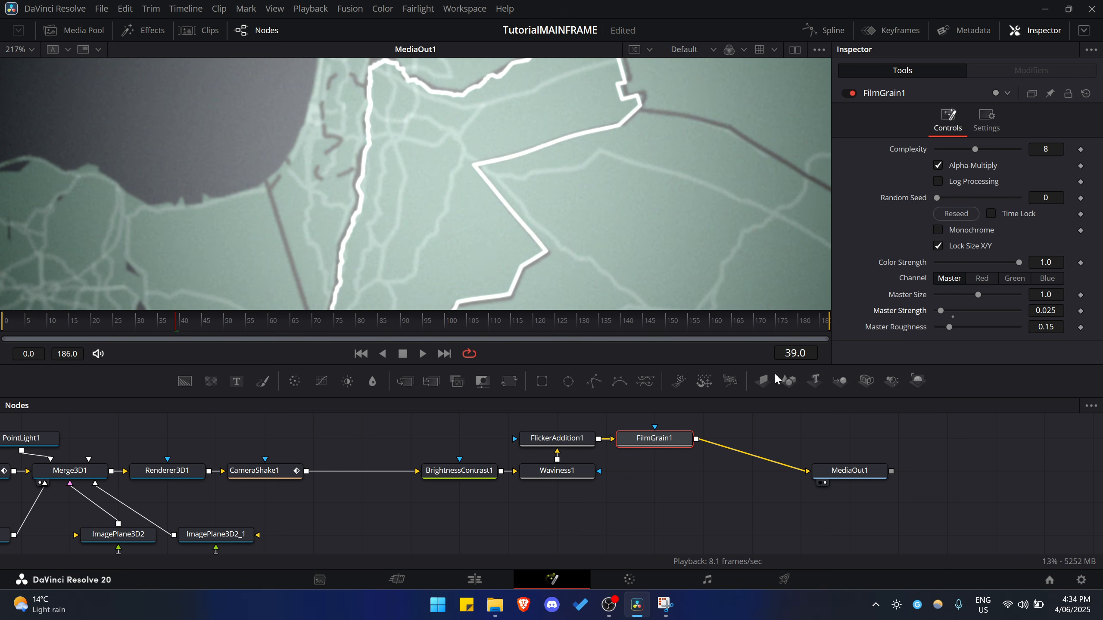
Move to frame 29, inspect the reduced grain and play back the zoom onto Jordan.
drag(200, 322, 133, 319)
scroll(431, 201, down, 8)
scroll(435, 207, up, 8)
scroll(455, 186, down, 8)
scroll(435, 199, up, 3)
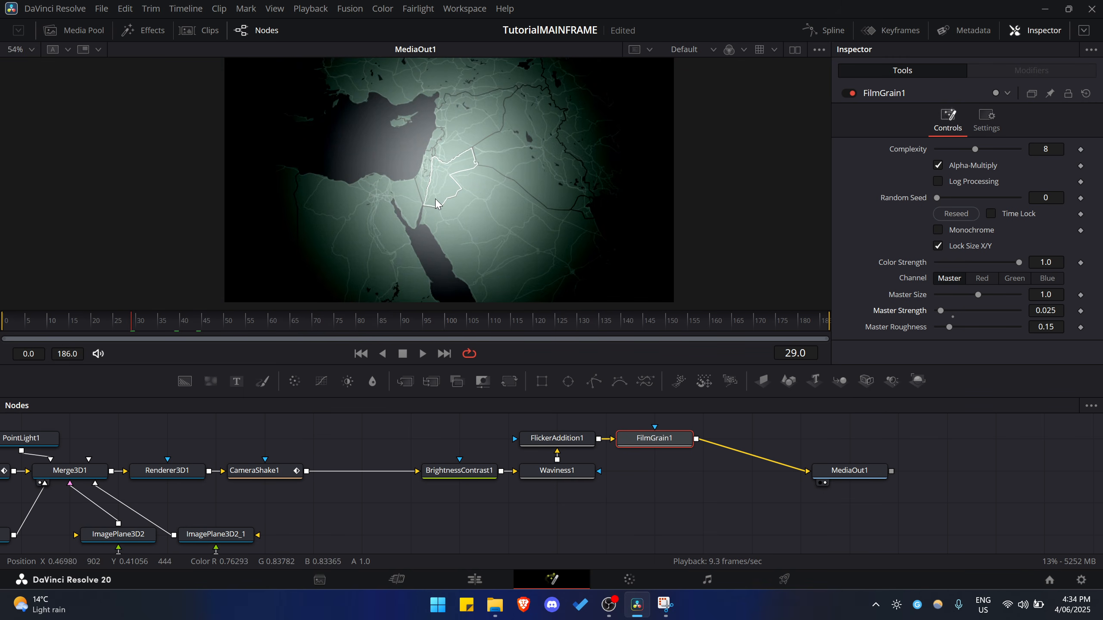
key(space)
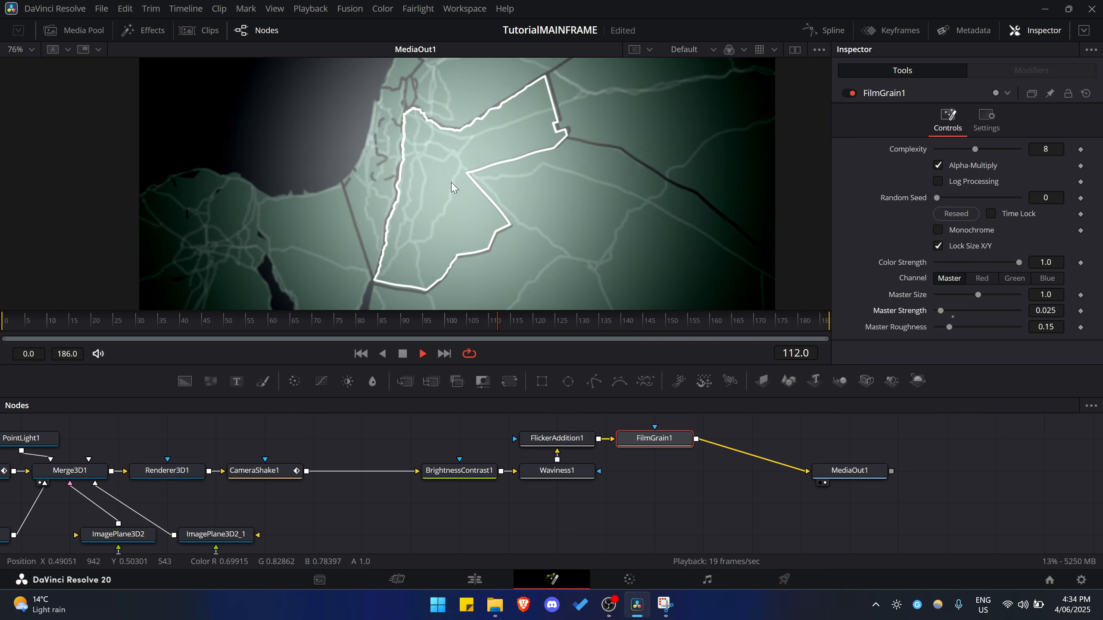
Add a Mask Paint node beside the Outline node and connect it to Outline's mask input.
key(shift+space)
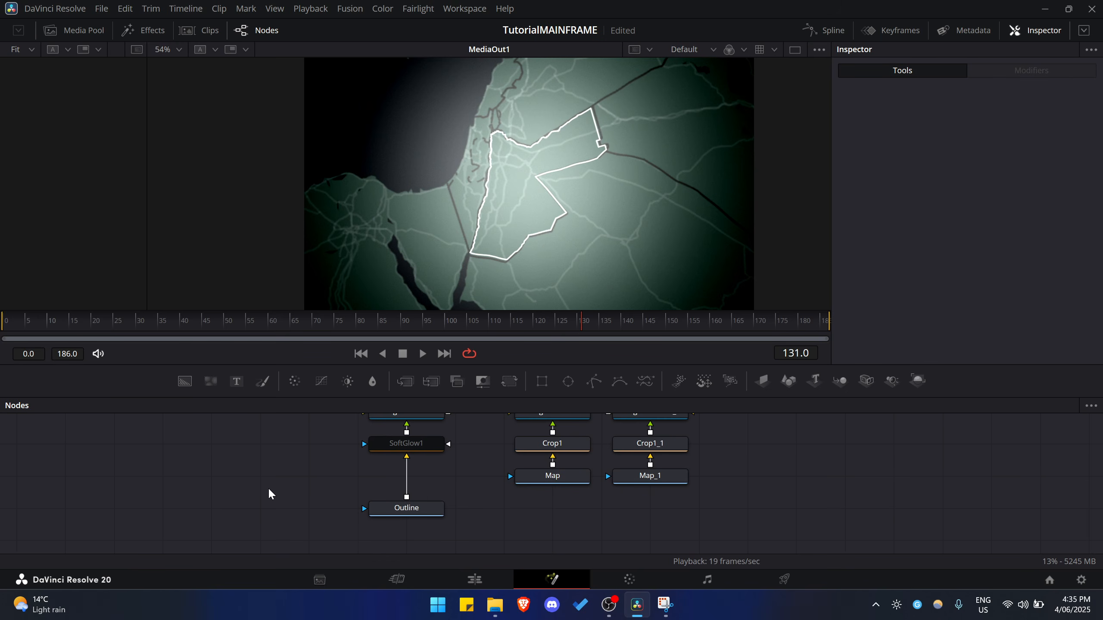
key(shift+space)
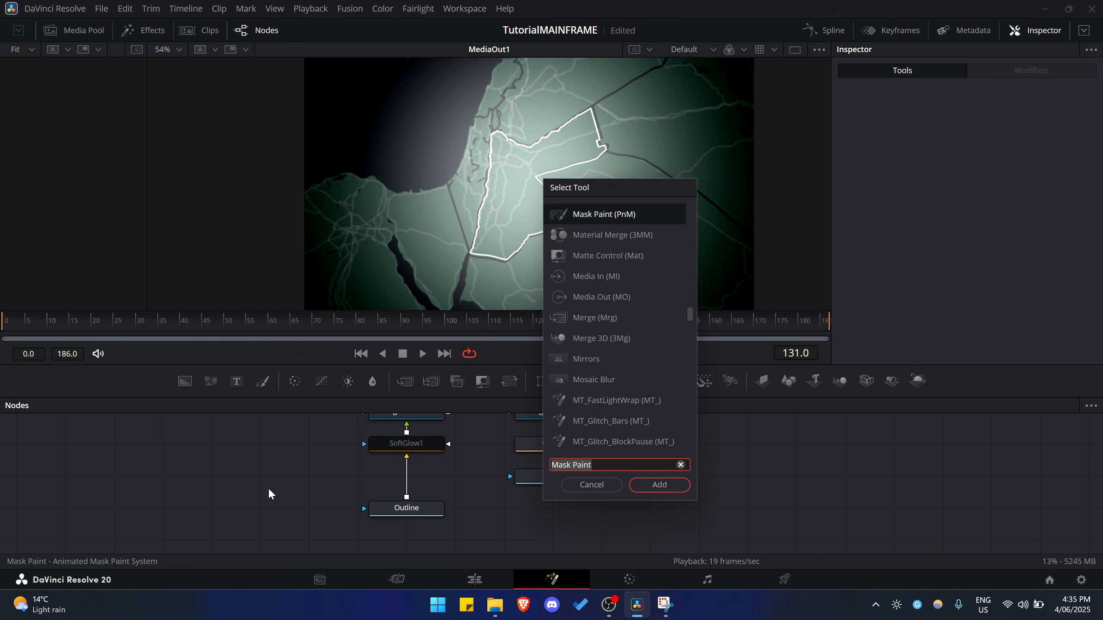
text(mask paint)
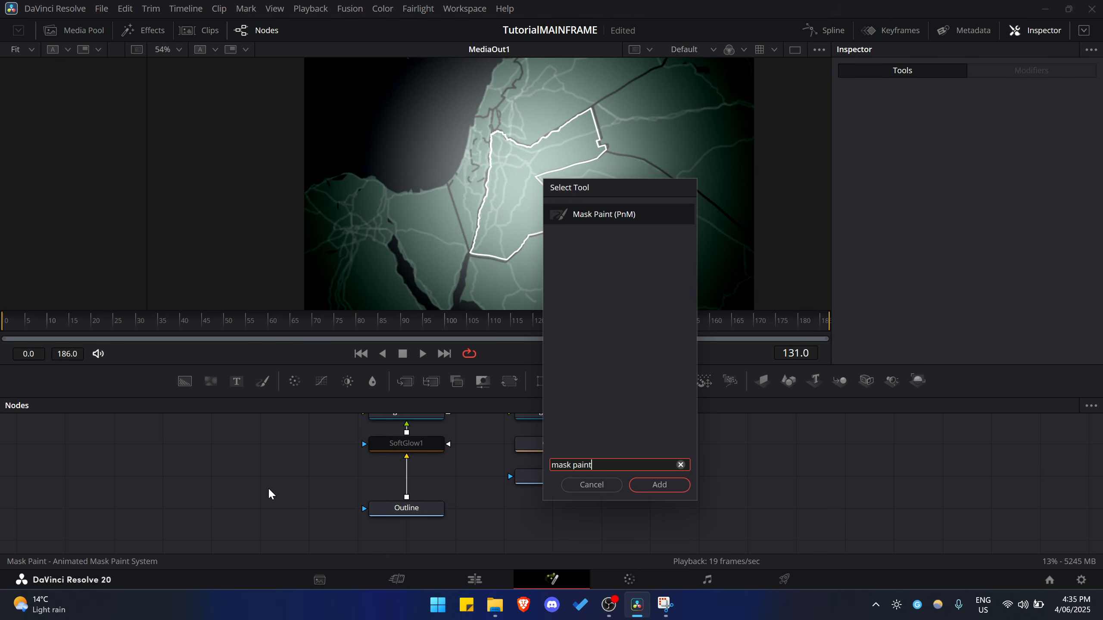
key(Return)
drag(266, 478, 266, 511)
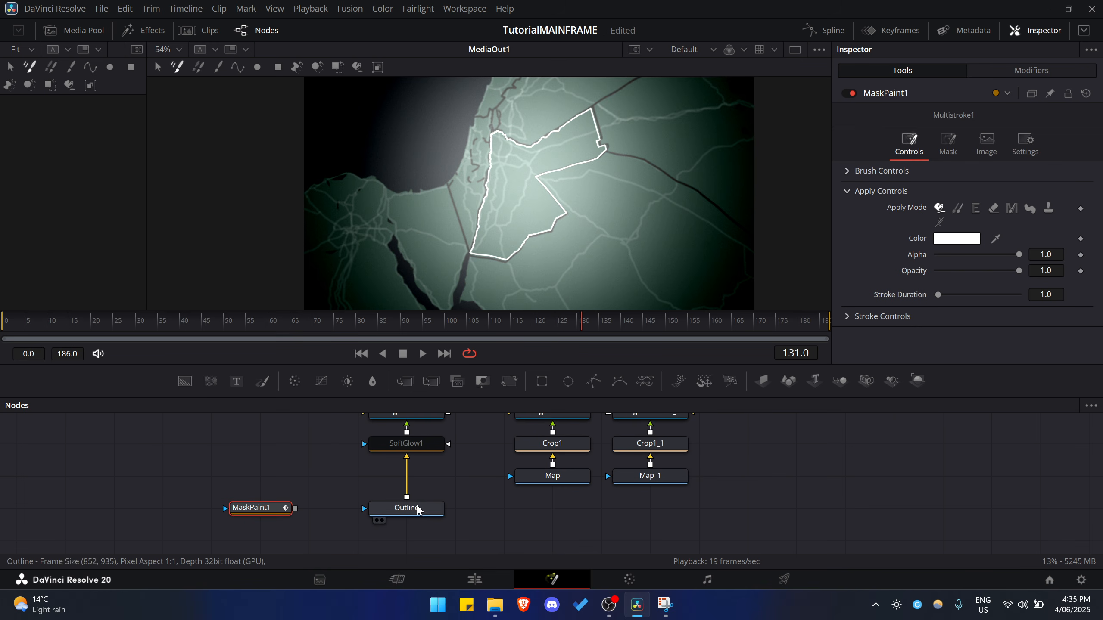
drag(294, 508, 364, 509)
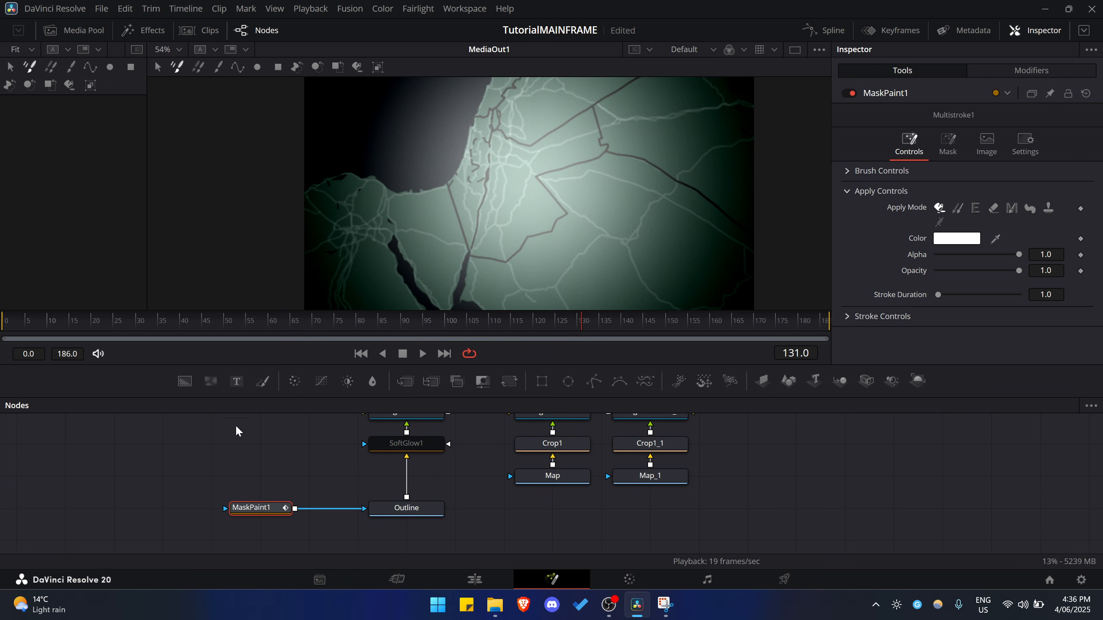
Show MaskPaint1 in a second viewer beside MediaOut1 and choose the Polyline Stroke tool.
drag(147, 226, 430, 226)
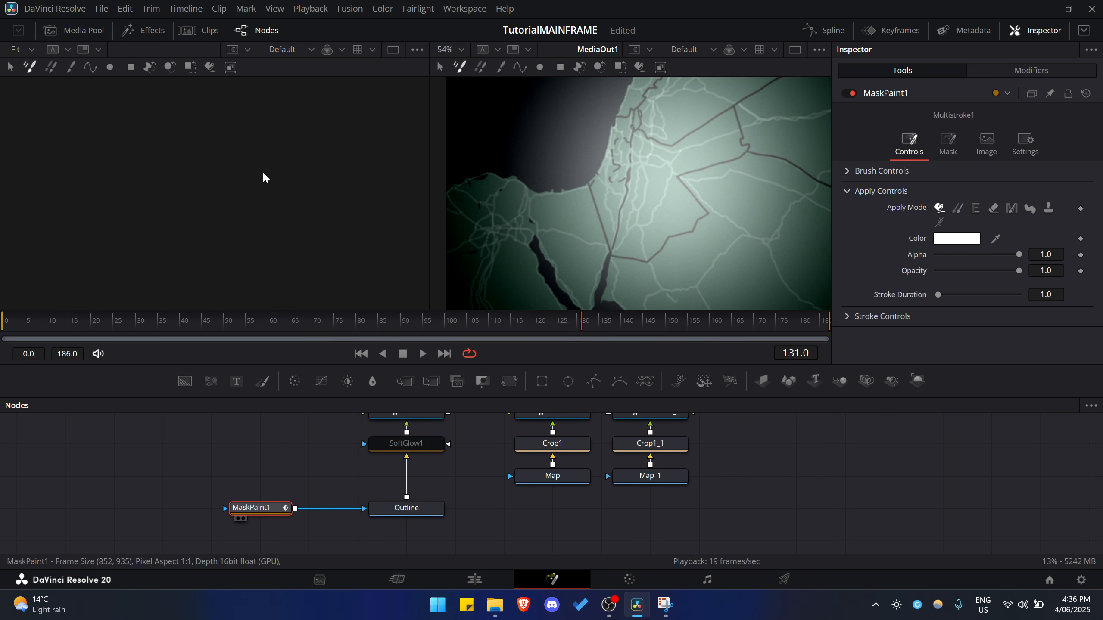
drag(263, 172, 263, 172)
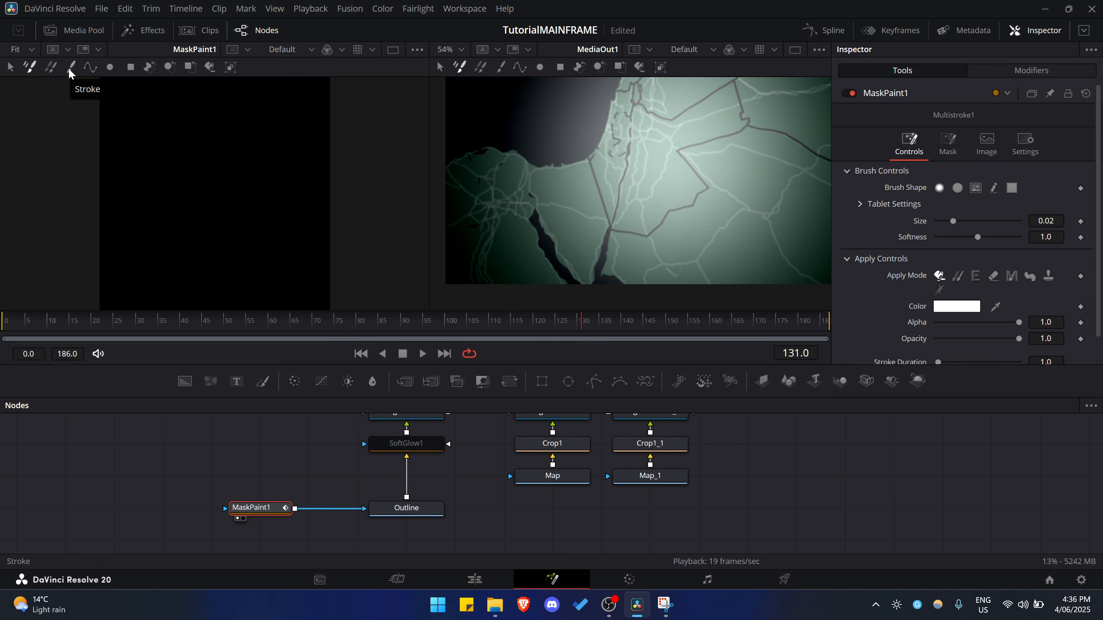
click(88, 71)
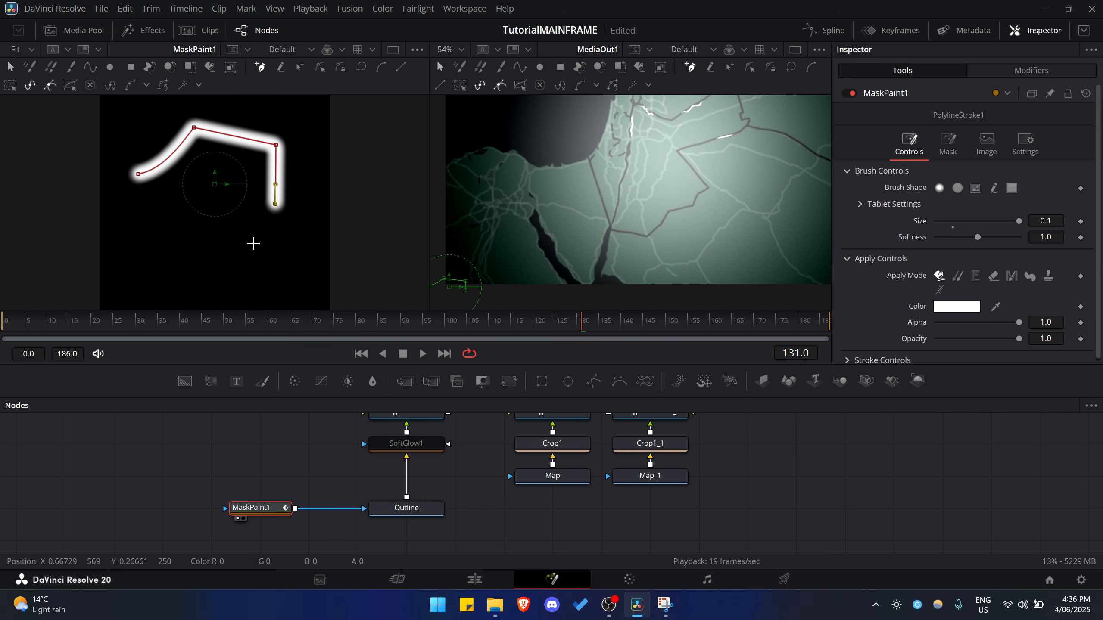
Try tracing around Jordan in MaskPaint1 with a soft-brush polyline stroke at size 0.1.
click(253, 243)
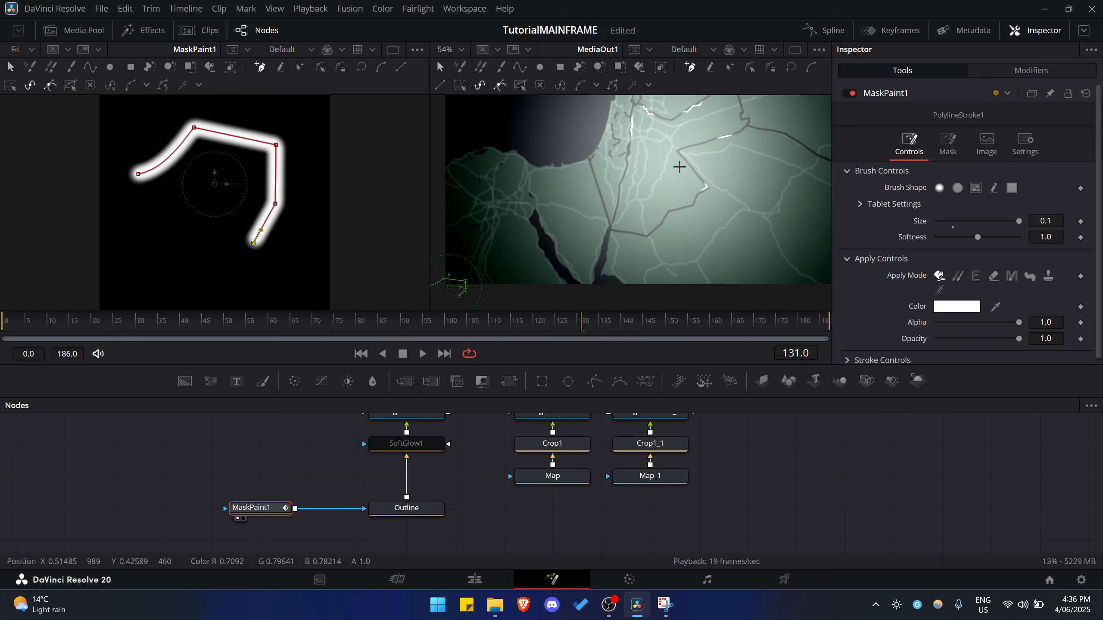
scroll(680, 124, up, 1)
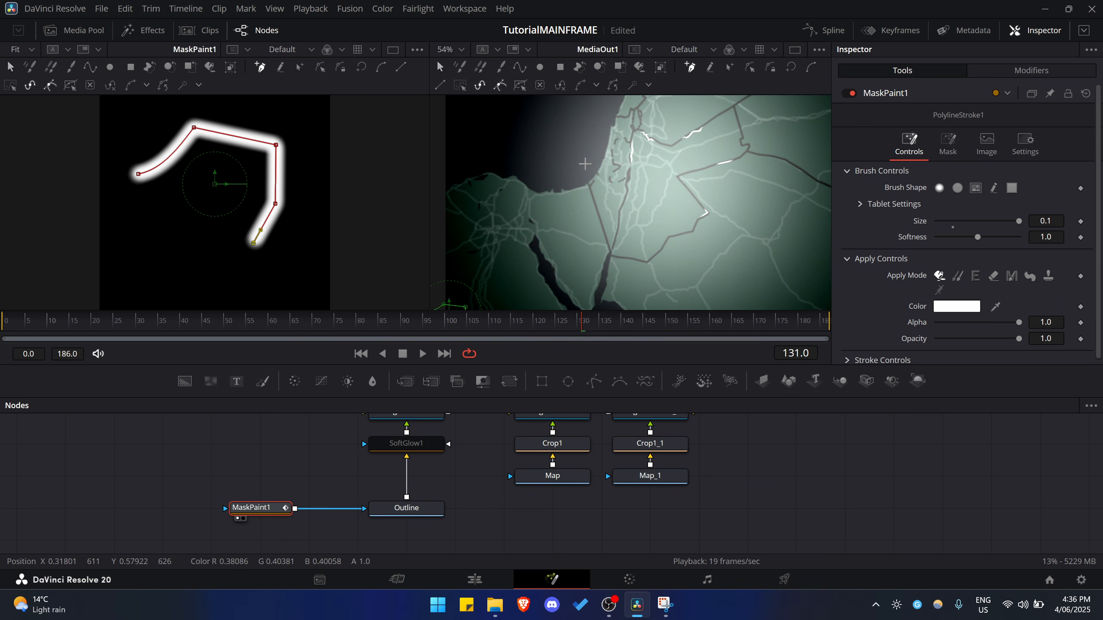
click(233, 271)
click(254, 291)
click(270, 262)
click(287, 227)
click(286, 175)
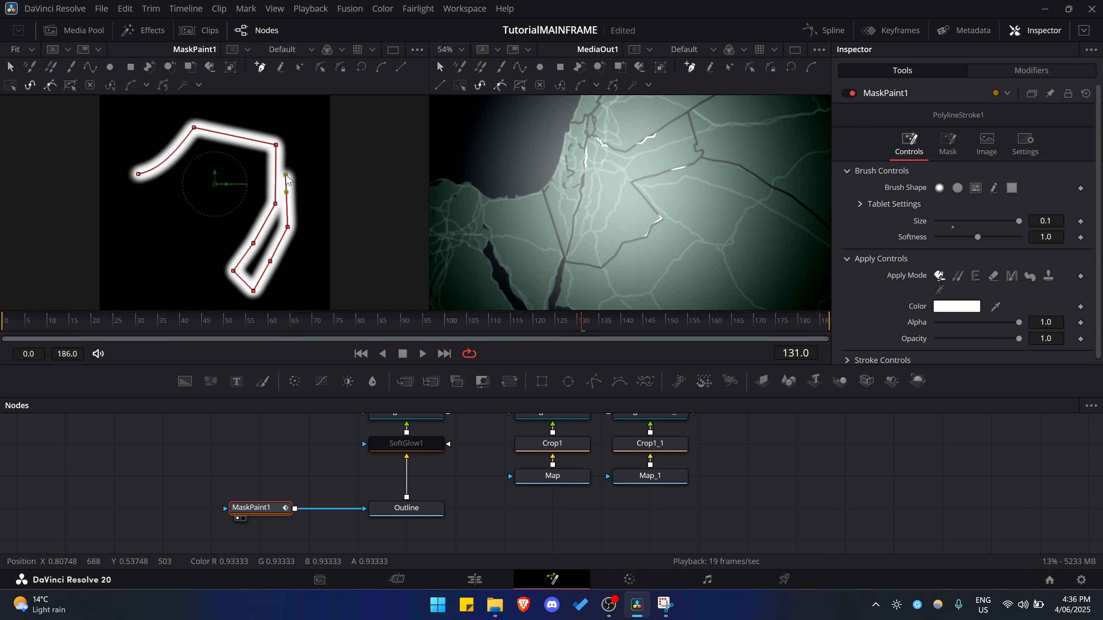
Undo the soft-brush stroke's points back to its starting point.
key(ctrl+z)
key(ctrl+z)
key(ctrl+z)
key(ctrl+z)
key(ctrl+z)
key(ctrl+z)
key(ctrl+z)
key(ctrl+z)
key(ctrl+z)
key(ctrl+z)
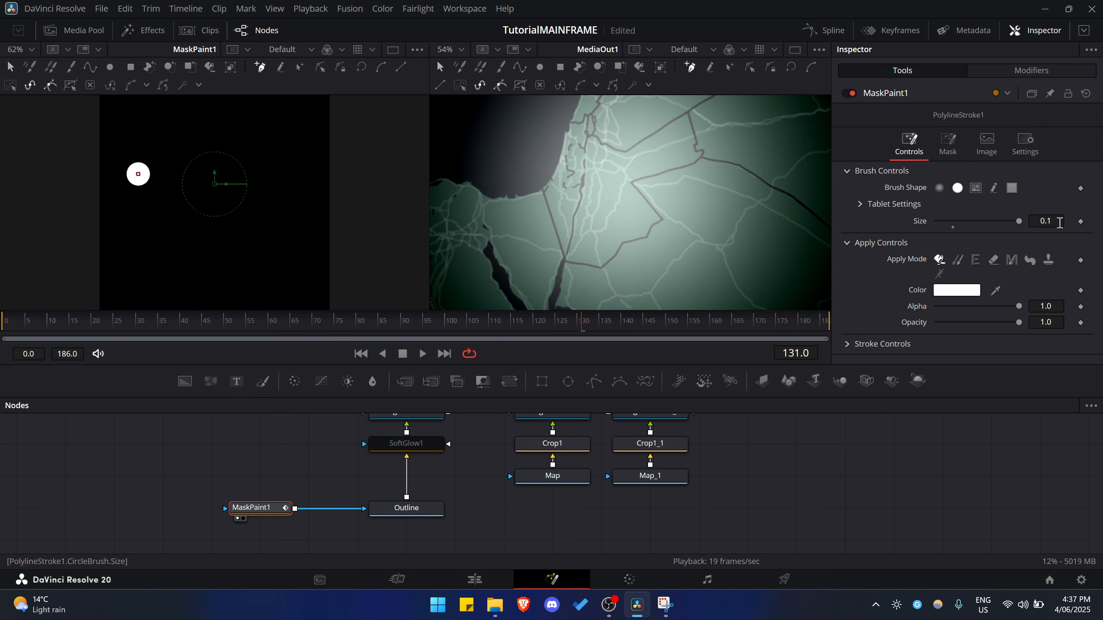
Switch the stroke to the circle brush at size 0.1 and trace Jordan's northern border and northeastern corner, undoing misplaced points.
click(147, 152)
click(160, 148)
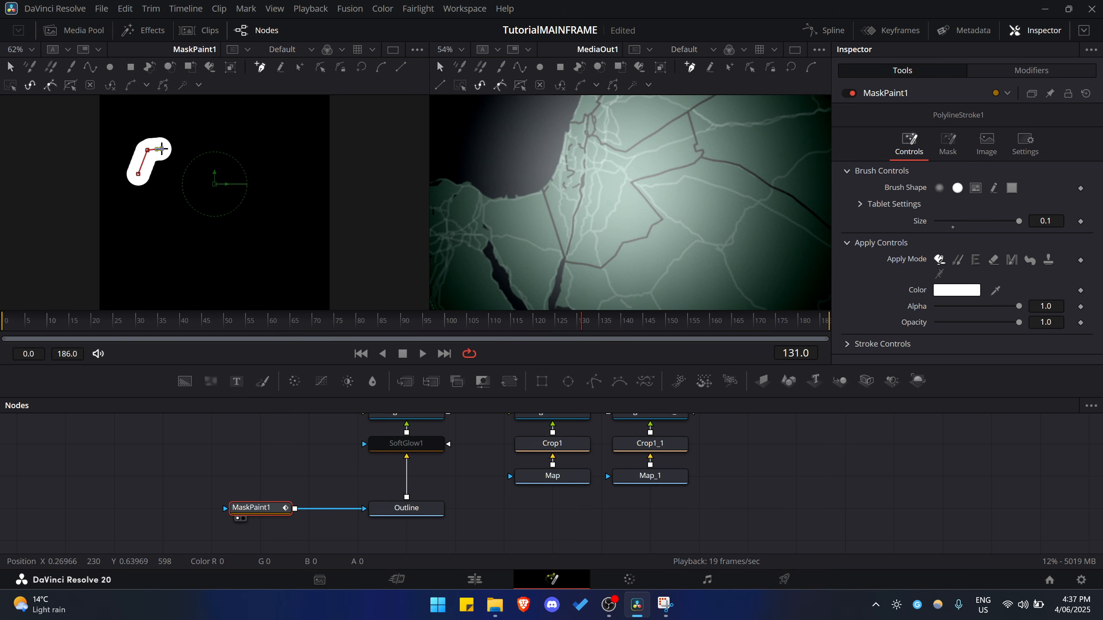
key(ctrl+z)
key(ctrl+z)
click(164, 143)
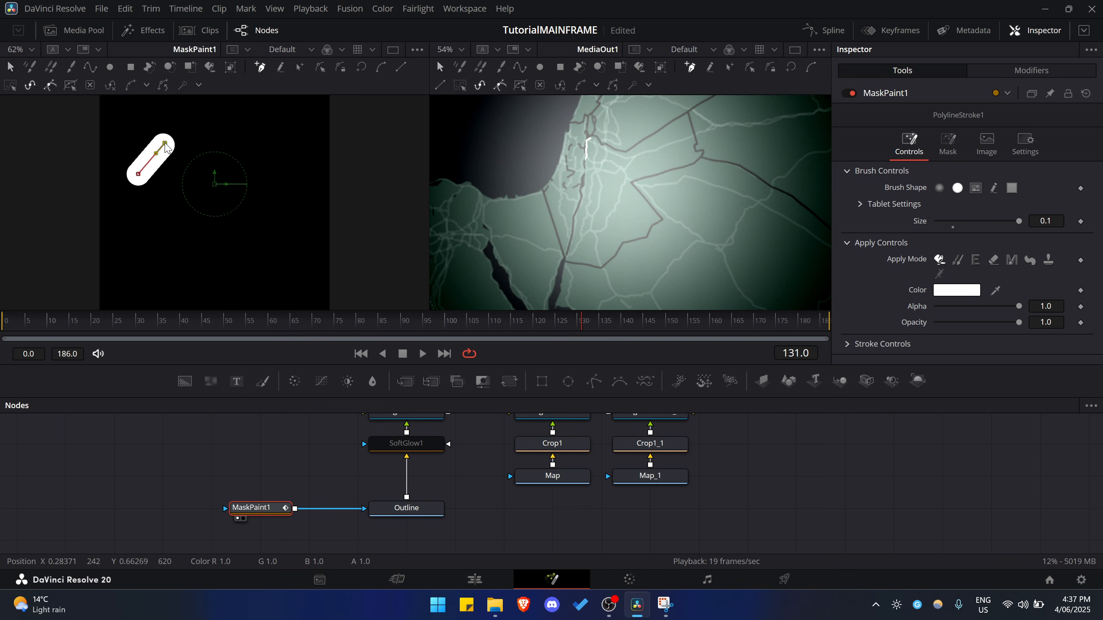
click(187, 143)
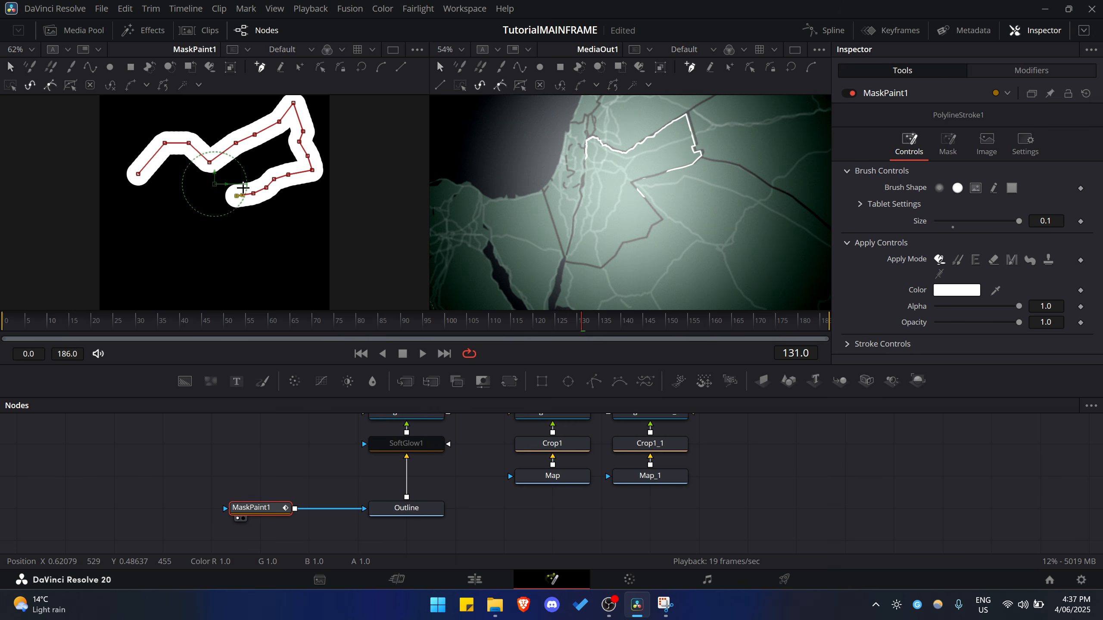
key(ctrl+z)
key(ctrl+z)
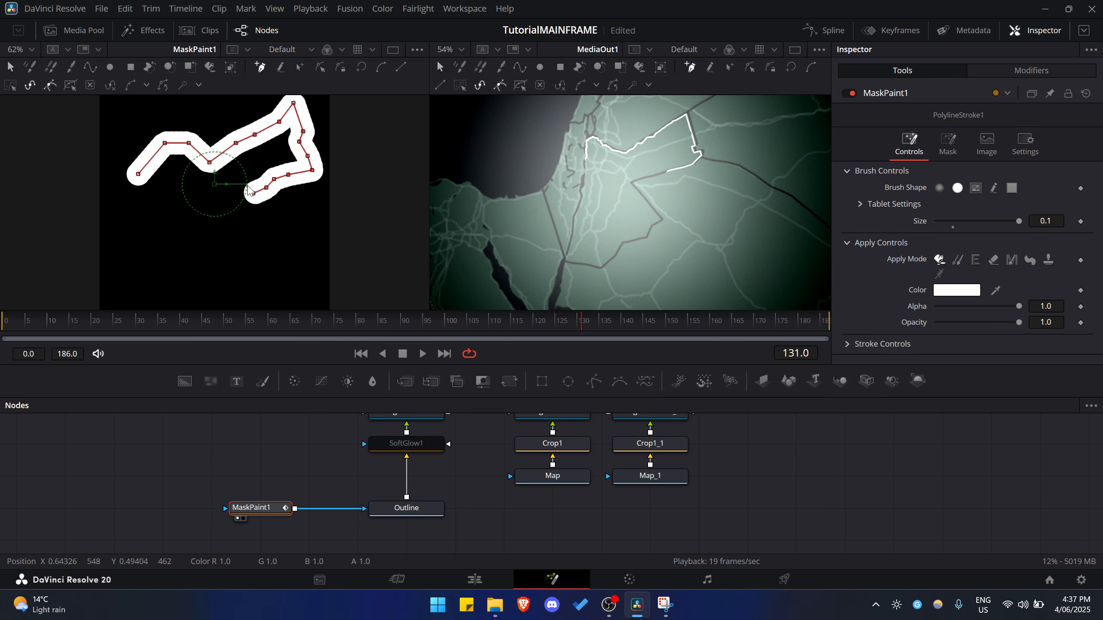
Continue the polyline stroke along Jordan's eastern, southern and western borders until the whole country is outlined.
click(250, 185)
click(241, 196)
click(212, 195)
click(219, 214)
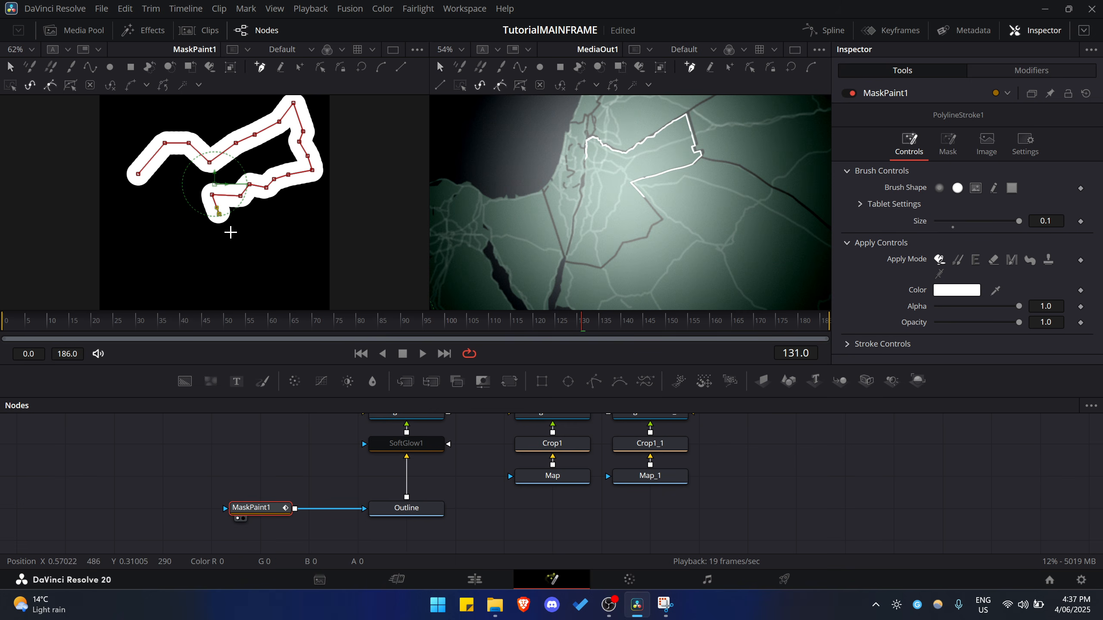
key(ctrl+z)
drag(225, 221, 231, 222)
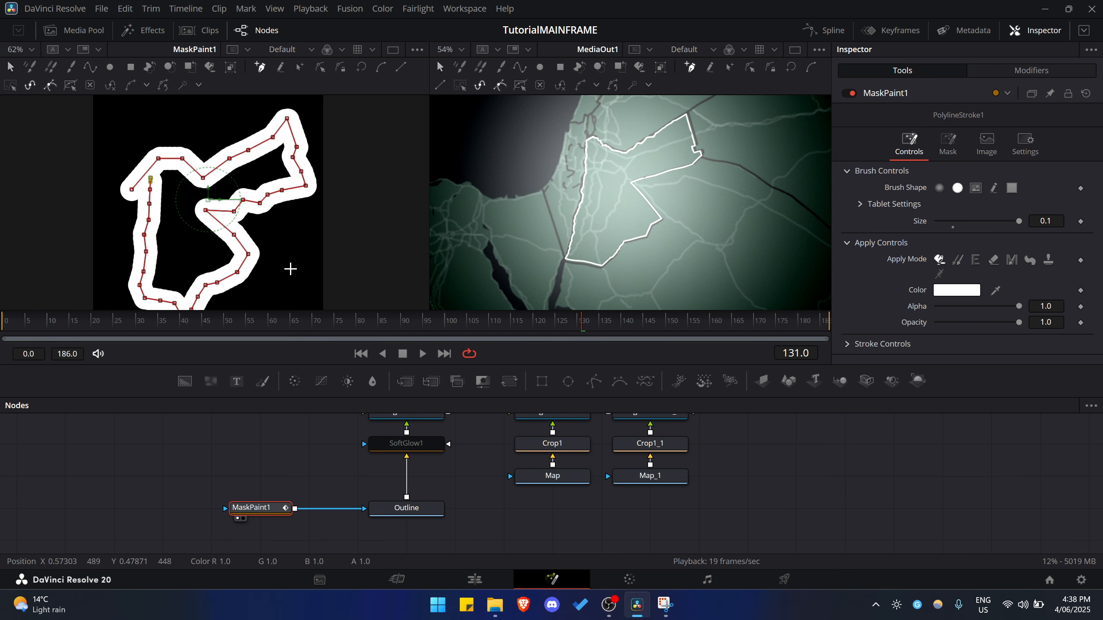
Scrub from frame 0 to frame 62 to check the masked Jordan outline during the zoom.
click(50, 314)
drag(51, 314, 3, 309)
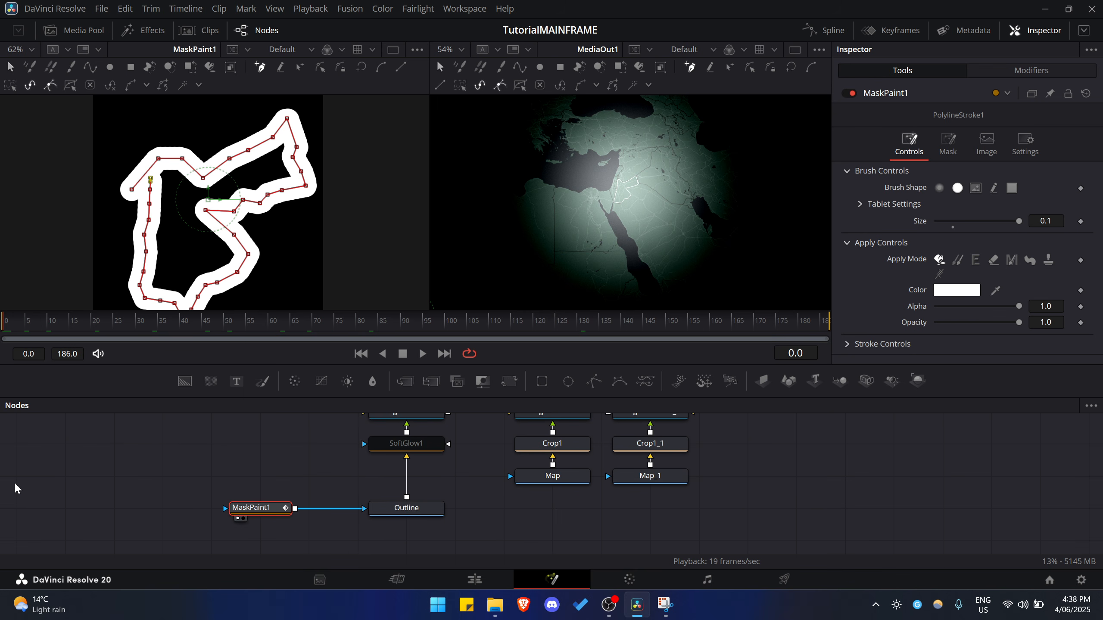
scroll(15, 489, up, 2)
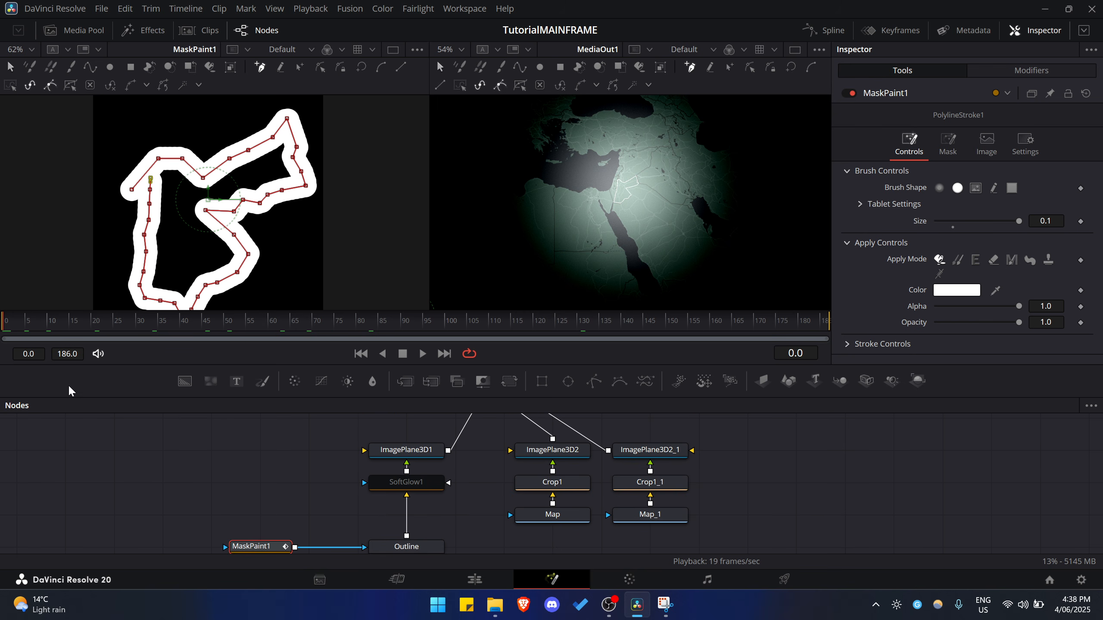
click(59, 321)
drag(157, 321, 278, 322)
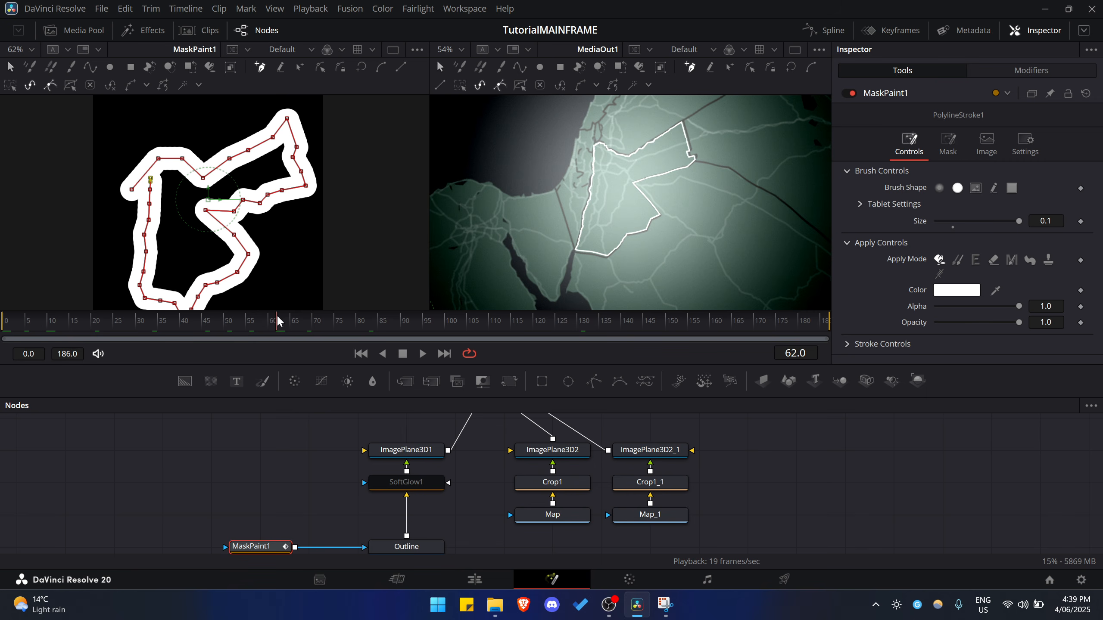
Reduce Write On End to 0.522 in the stroke controls and reposition the stroke point at the inner corner of Jordan's eastern border.
click(849, 344)
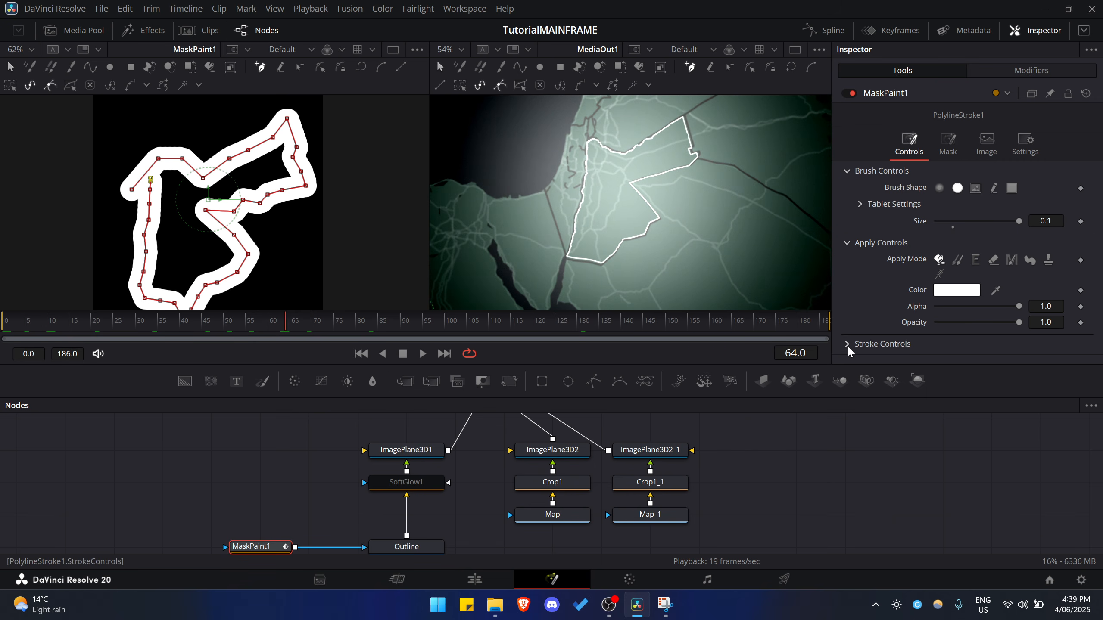
scroll(964, 208, down, 3)
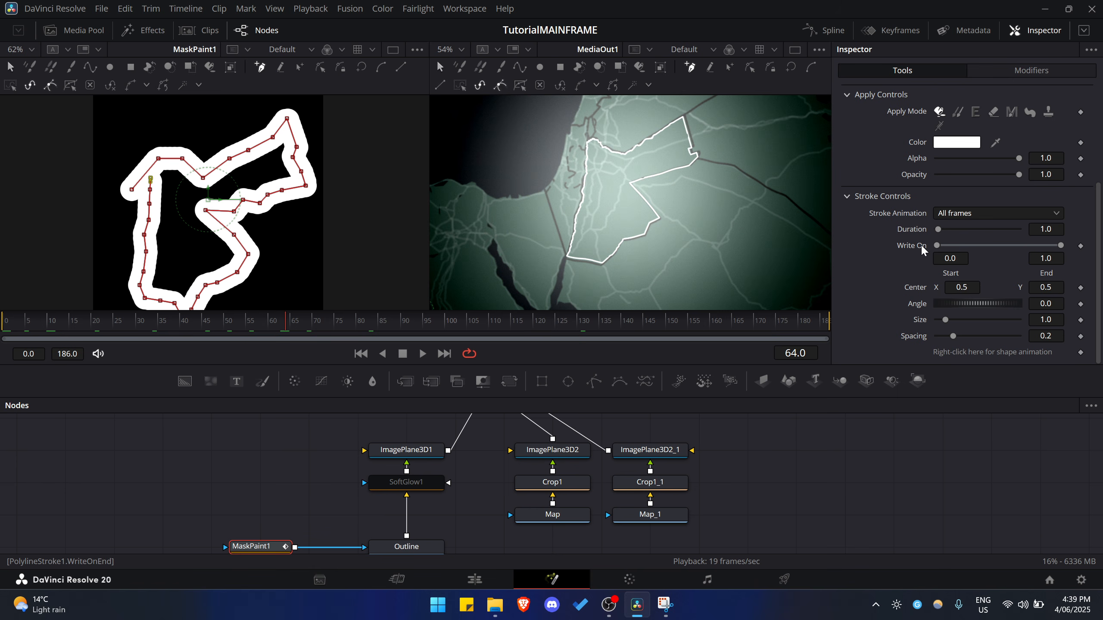
drag(1061, 245, 999, 251)
scroll(212, 216, up, 2)
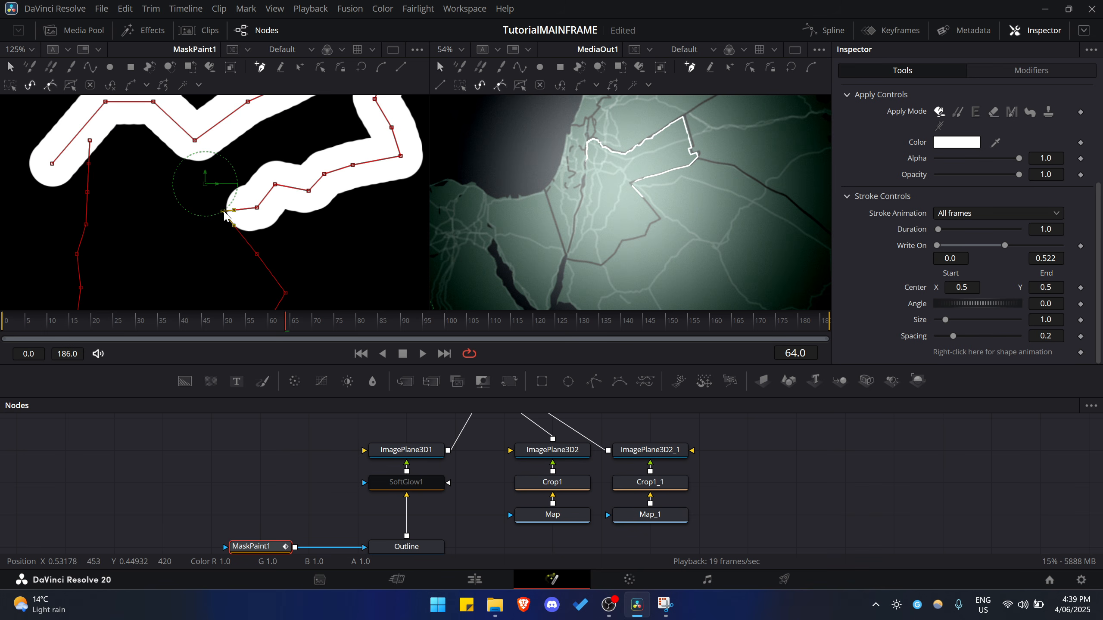
drag(224, 211, 199, 209)
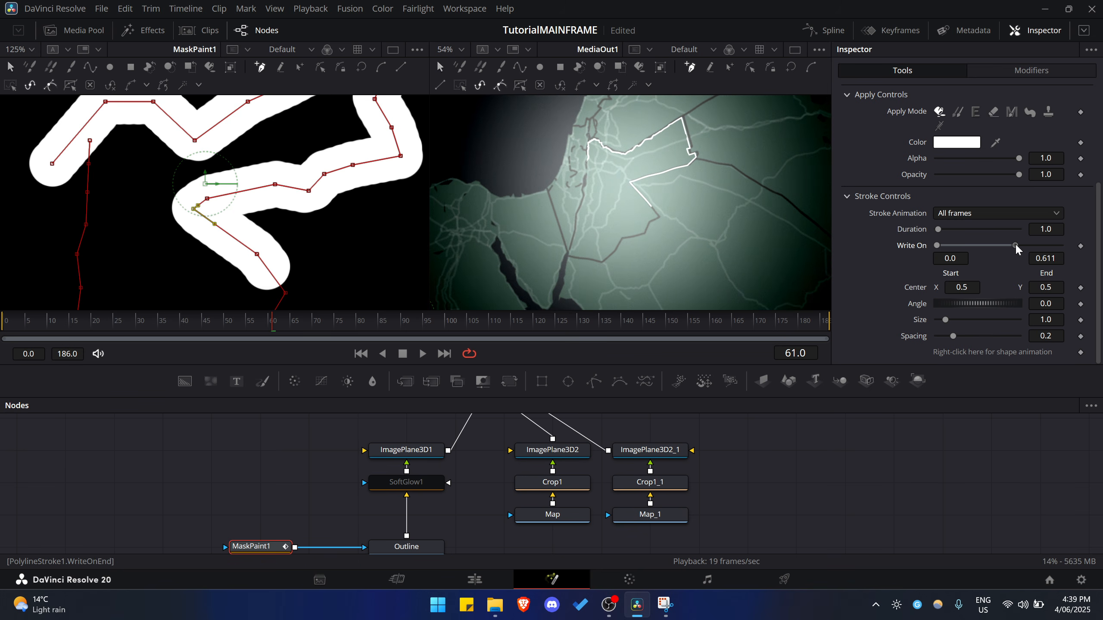
Keyframe the stroke's Write On End from 0.0 at frame 40 to 1.0 at frame 80.
mouse_move(1017, 246)
mouse_down()
mouse_move(1065, 253)
mouse_move(1032, 258)
mouse_up()
drag(1031, 258, 1020, 260)
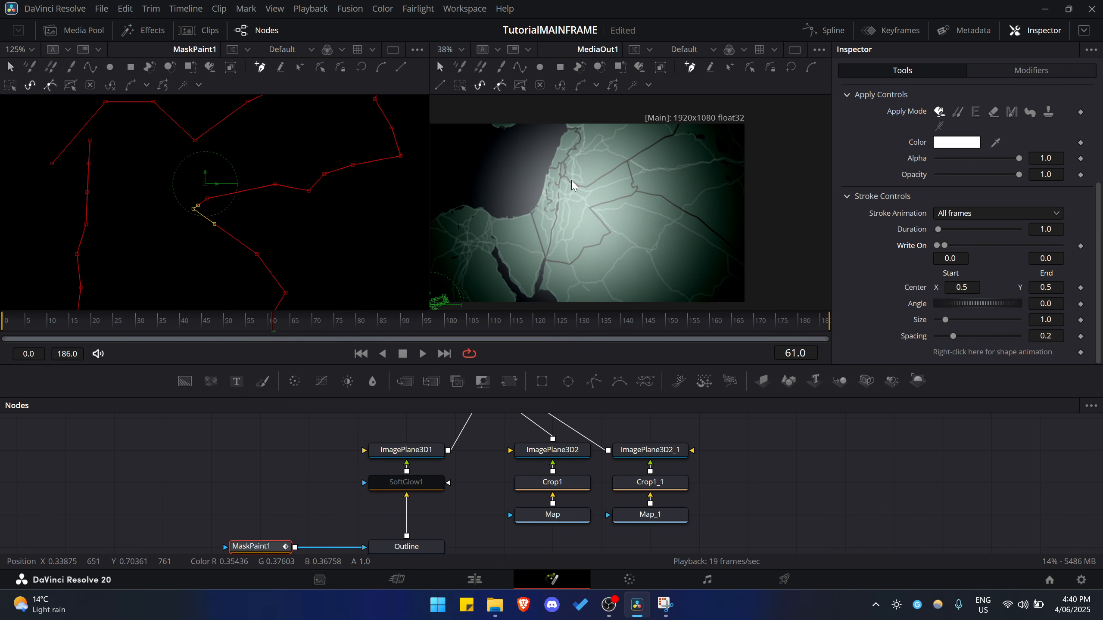
scroll(608, 209, down, 1)
scroll(619, 230, up, 1)
click(2, 327)
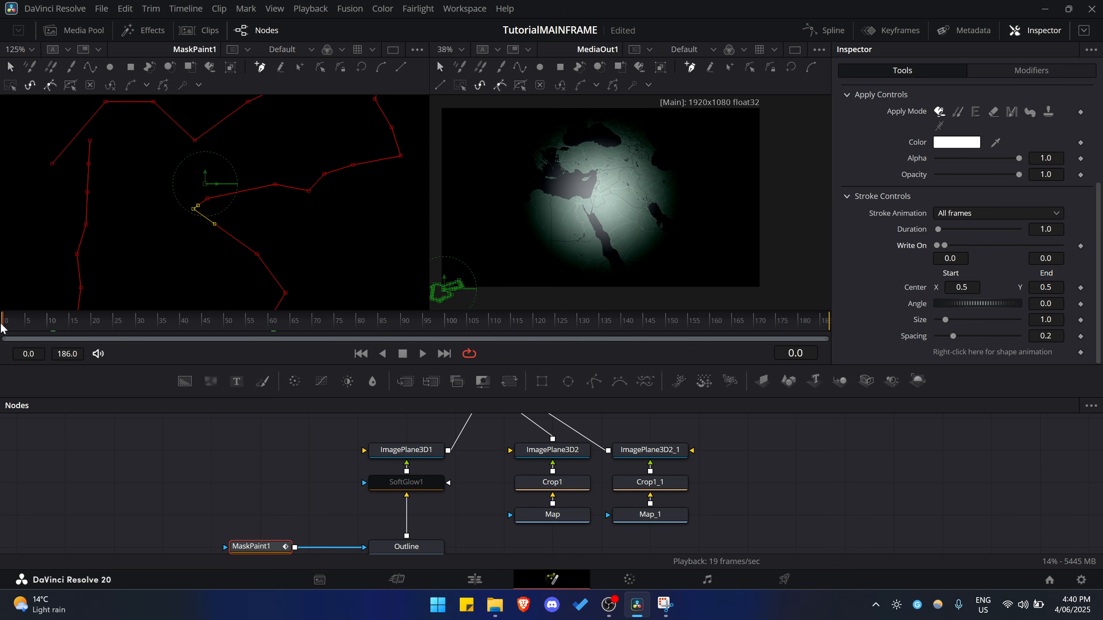
drag(4, 326, 183, 324)
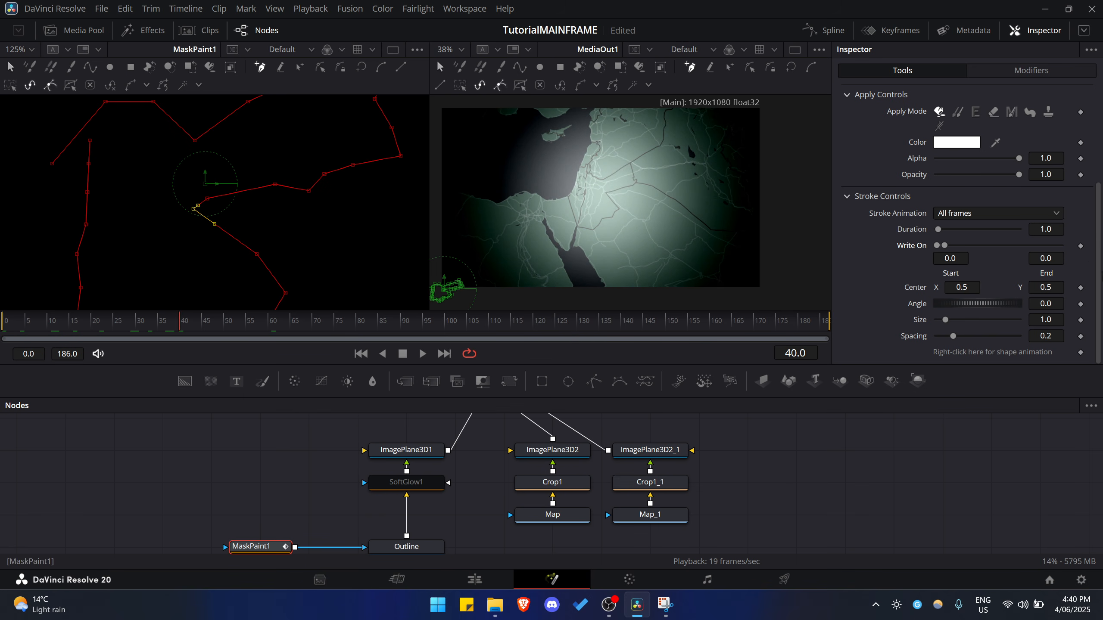
click(1081, 246)
drag(302, 326, 356, 334)
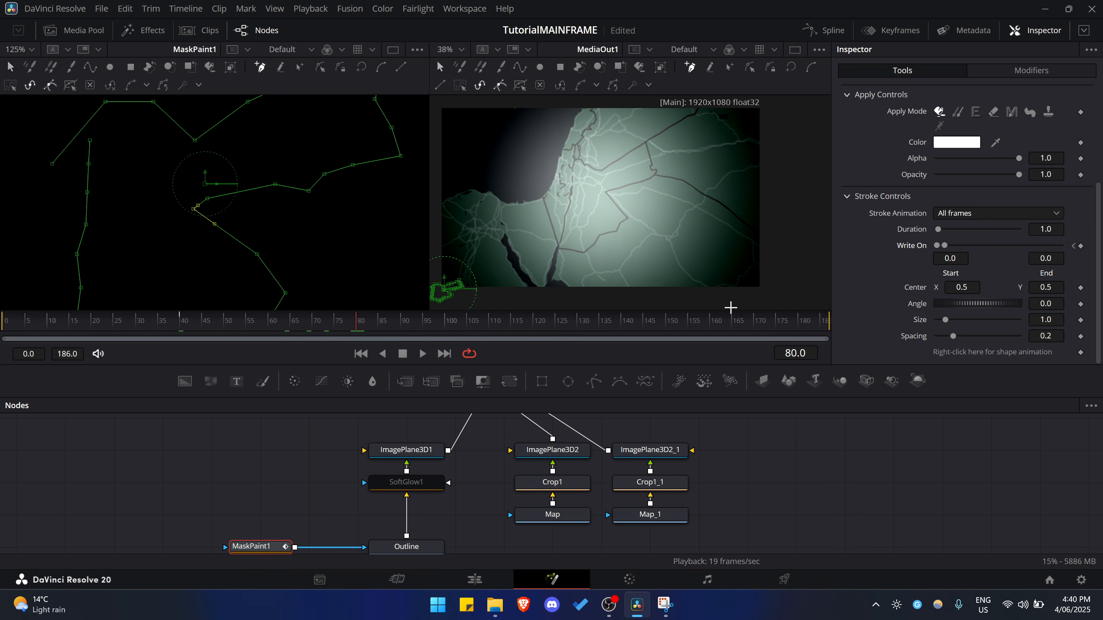
drag(945, 246, 1061, 248)
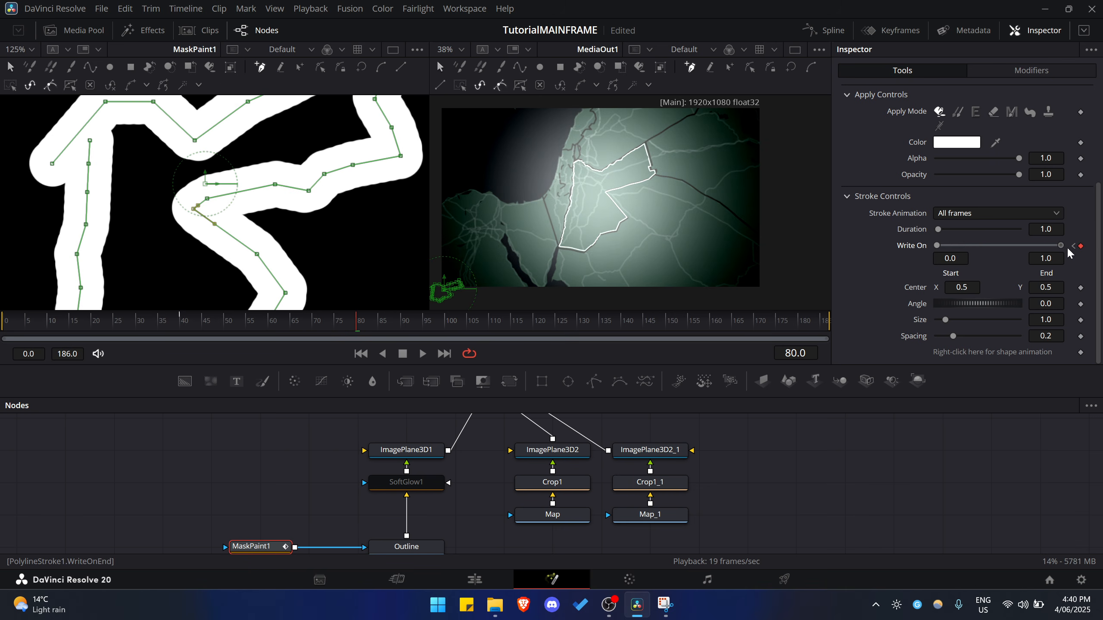
Open and enlarge the Spline editor, fit the curves and hide the stroke's Start curve, leaving only End displayed.
click(808, 34)
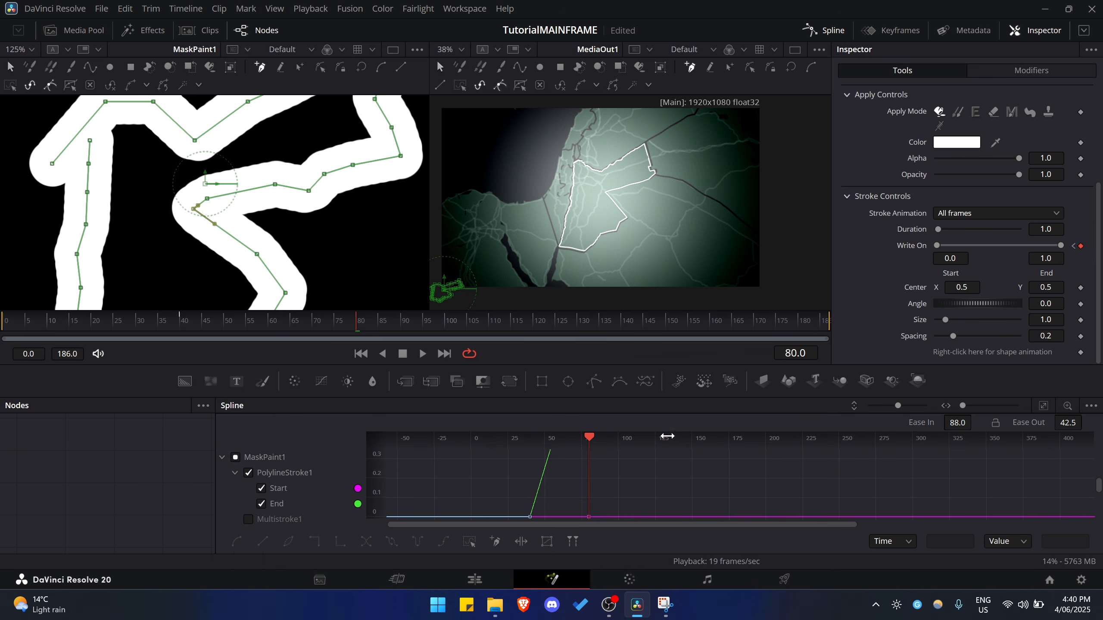
drag(588, 401, 607, 296)
key(ctrl+f)
click(261, 391)
scroll(608, 375, up, 2)
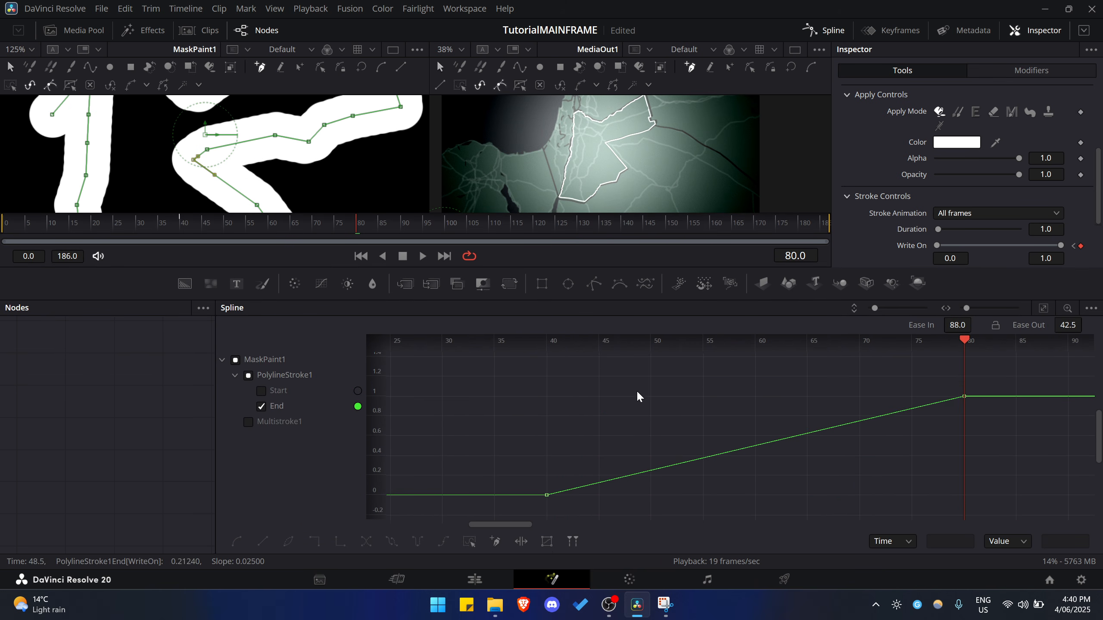
Smooth all keyframes of the End curve and set Ease In to 57.9 and Ease Out to 51.6.
key(ctrl+a)
click(672, 412)
key(ctrl+a)
key(f)
drag(859, 198, 914, 195)
drag(1043, 201, 1073, 200)
Play the outline's write-on from frame 41 and set the End curve's Ease In to 79.2.
click(123, 199)
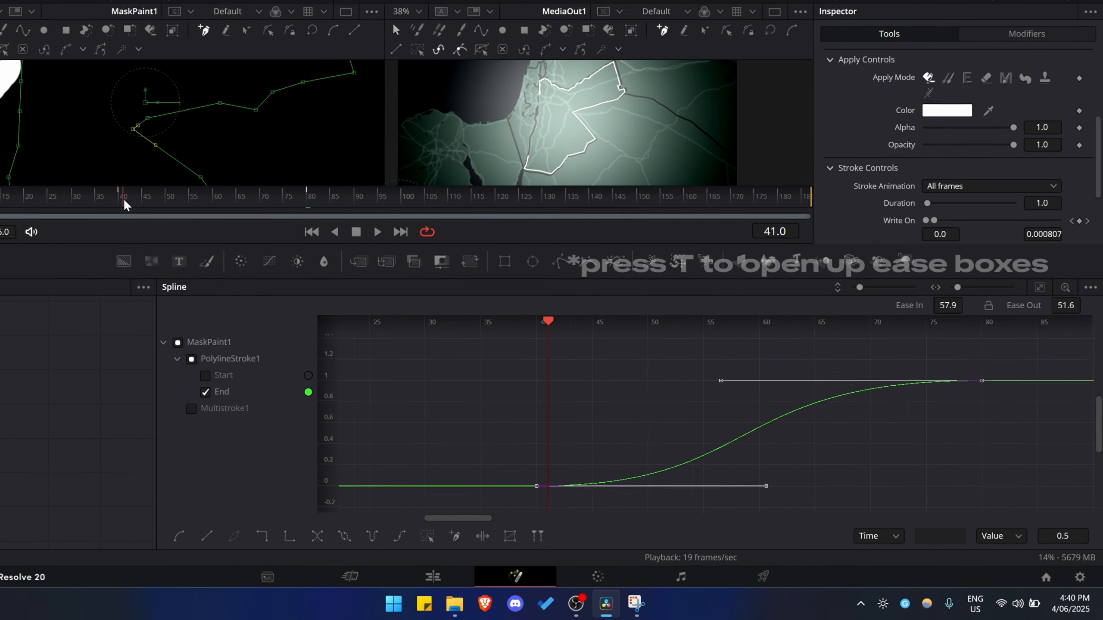
key(space)
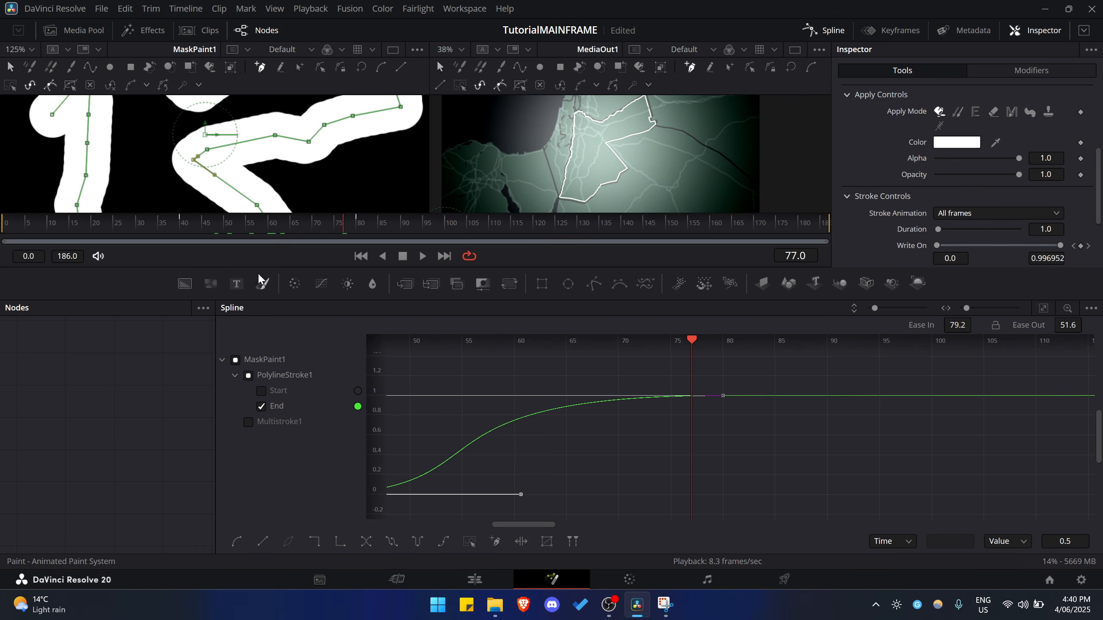
click(132, 200)
Close the Spline editor, return to the single MediaOut1 viewer and play back the outline animation from about frame 40.
click(807, 29)
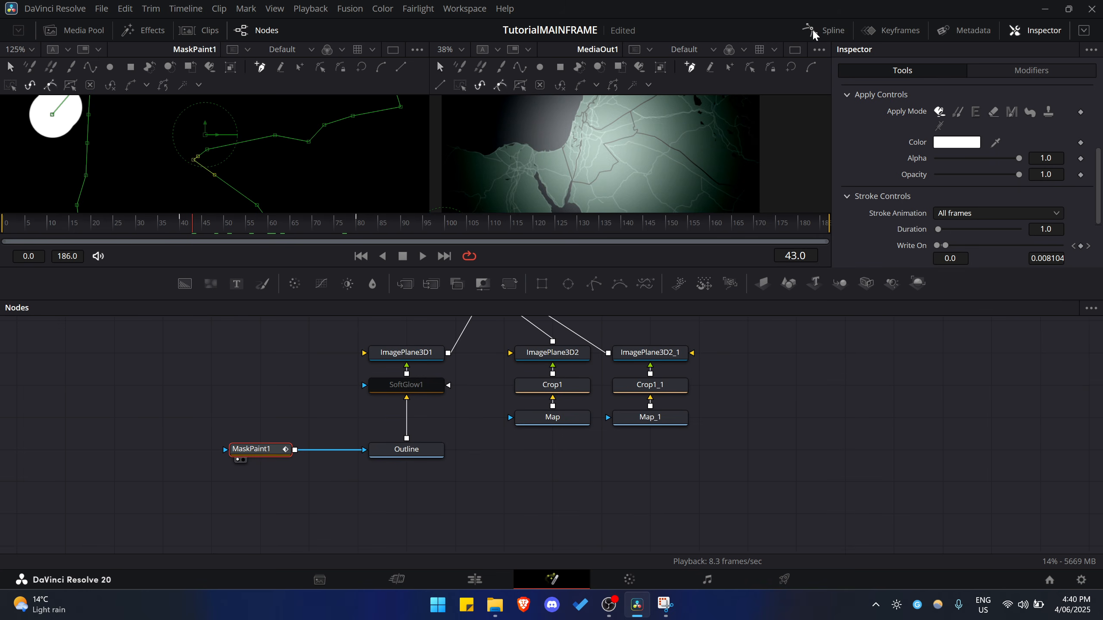
click(794, 49)
click(794, 50)
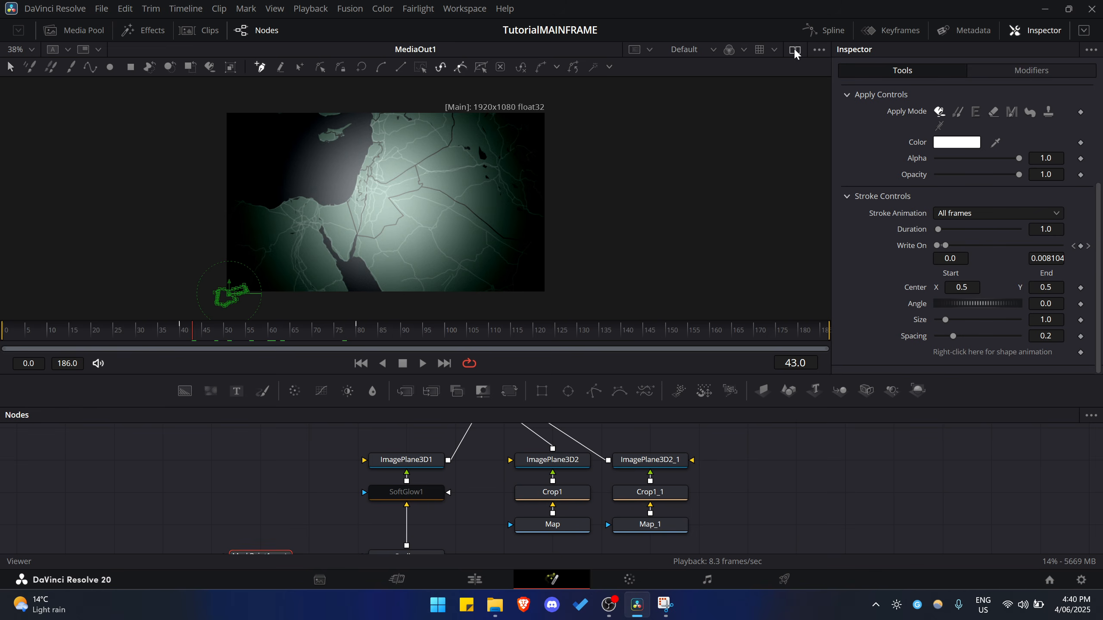
scroll(402, 230, up, 2)
key(space)
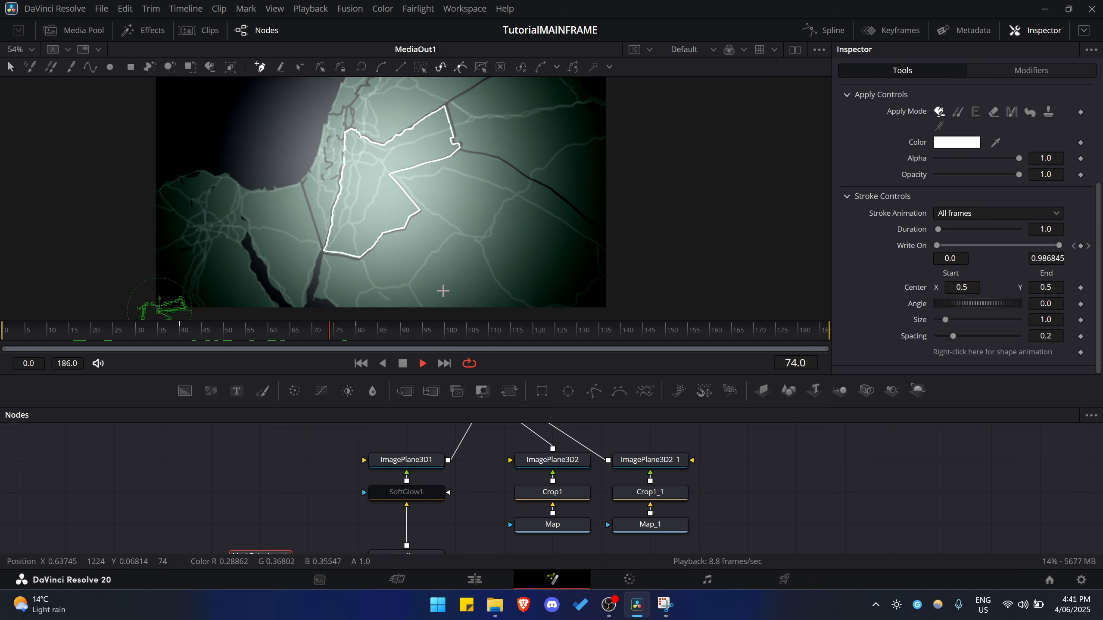
click(181, 328)
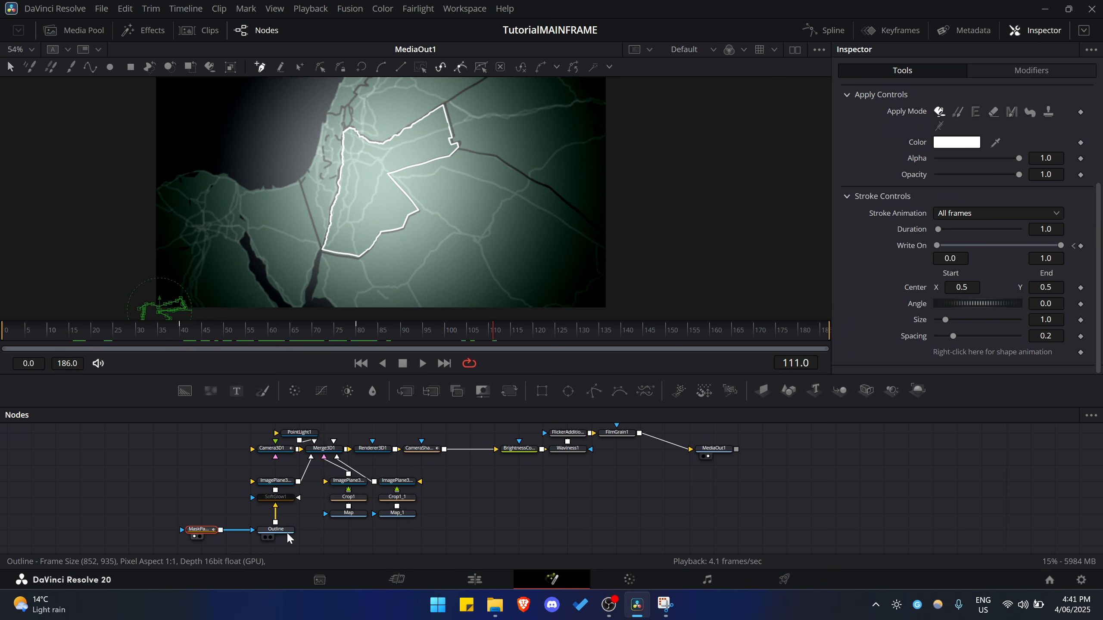
Enable the SoftGlow1 node on the outline and set its Glow Size to 7.8.
click(278, 481)
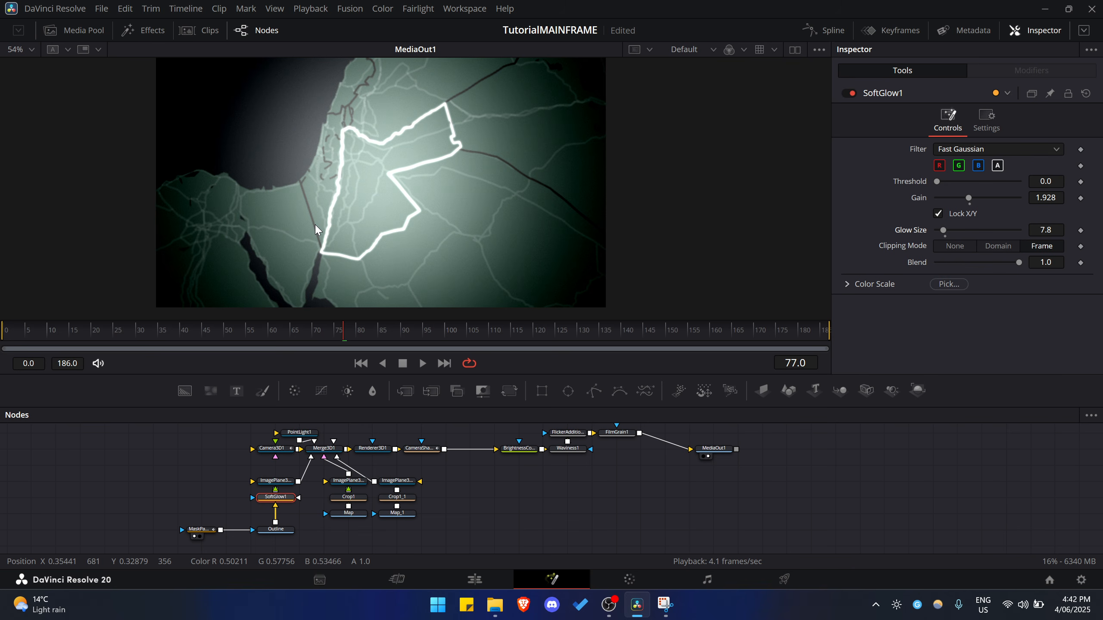
scroll(481, 448, up, 4)
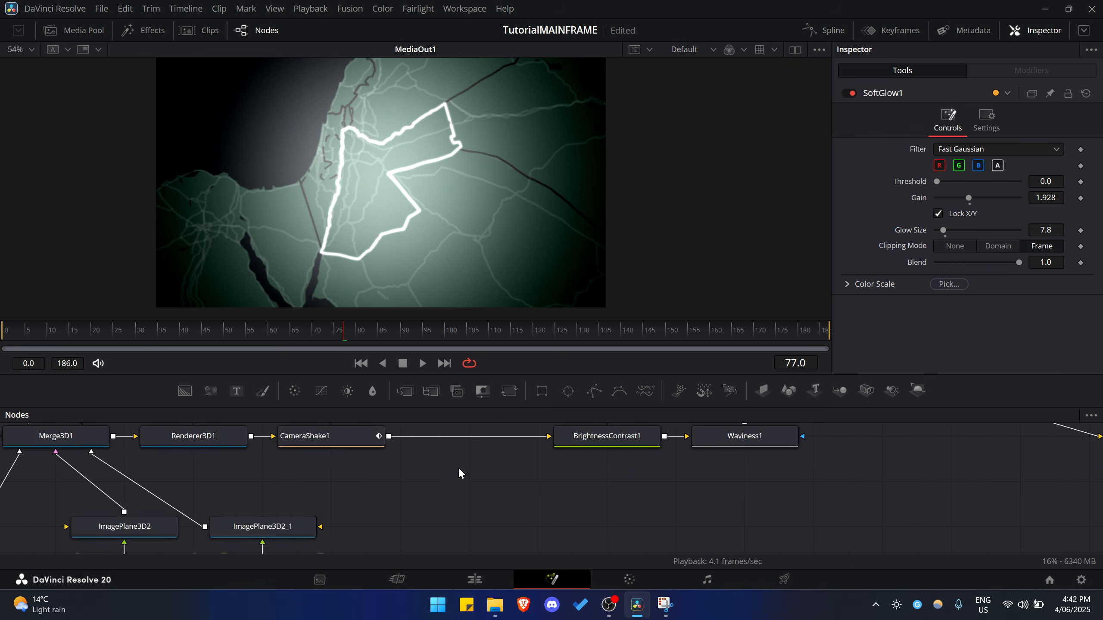
Add a FastNoise node and merge it over the render between Renderer3D1 and CameraShake1.
scroll(461, 464, down, 2)
click(447, 458)
key(shift+space)
text(mask paint)
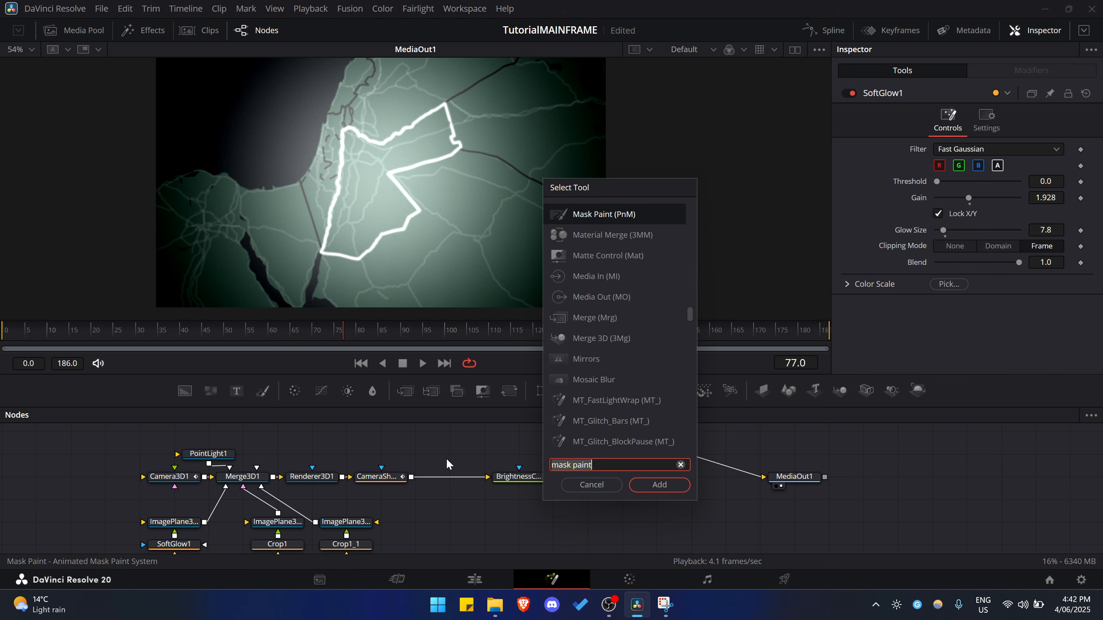
text(fastnoi)
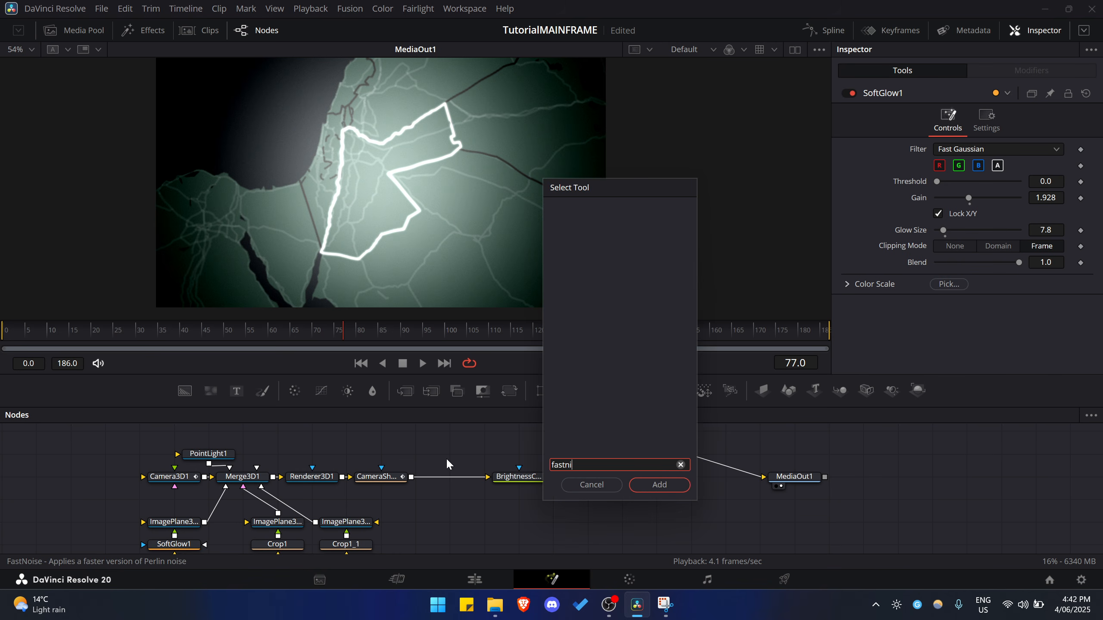
key(Return)
drag(364, 480, 393, 488)
scroll(421, 479, up, 4)
scroll(471, 515, down, 2)
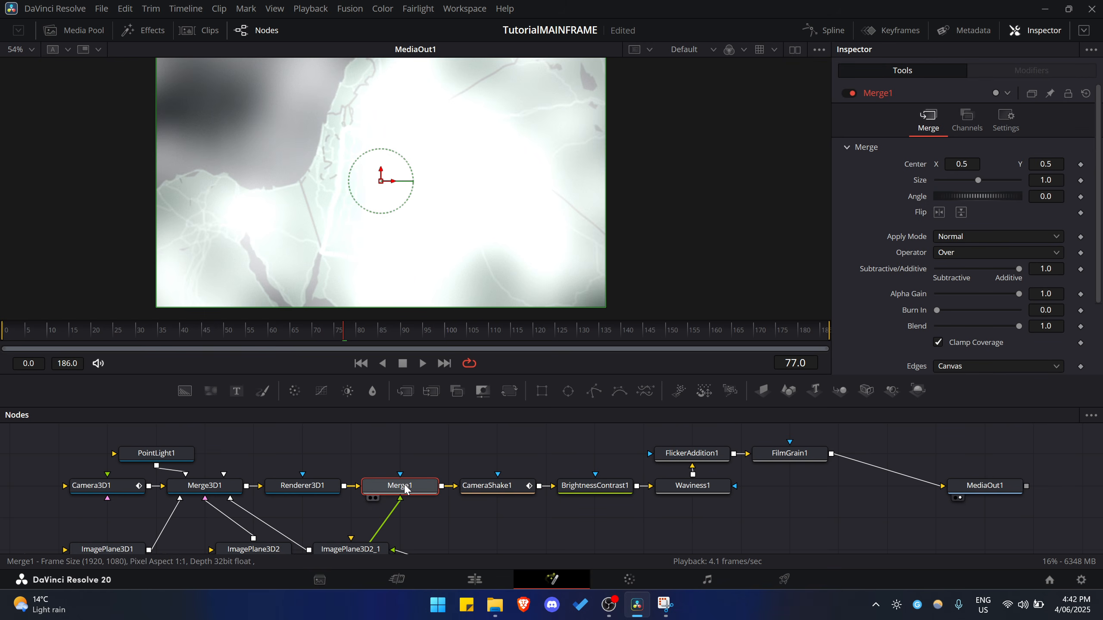
scroll(392, 477, up, 2)
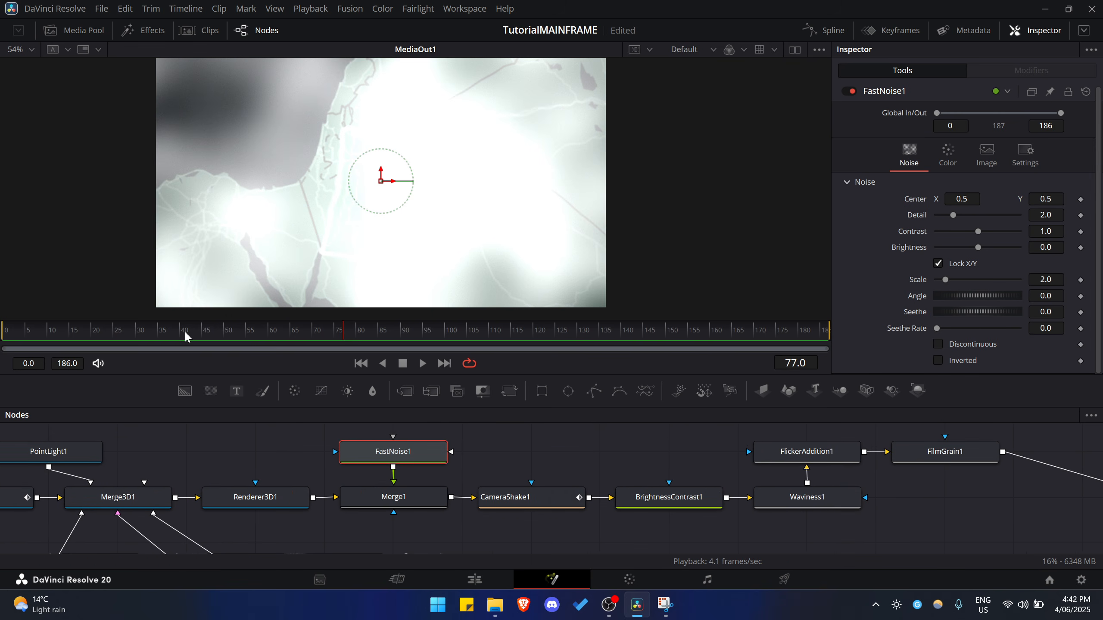
At frame 0, set FastNoise1's Detail to 6.39, Contrast to 0.185 and Brightness to -0.87.
click(3, 330)
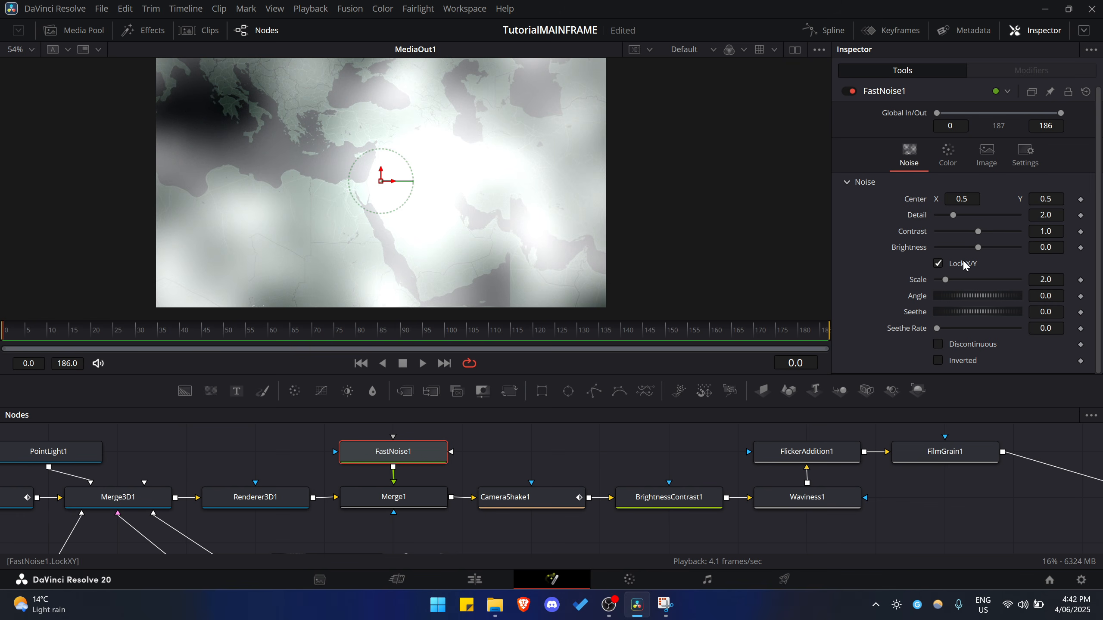
drag(1056, 231, 396, 238)
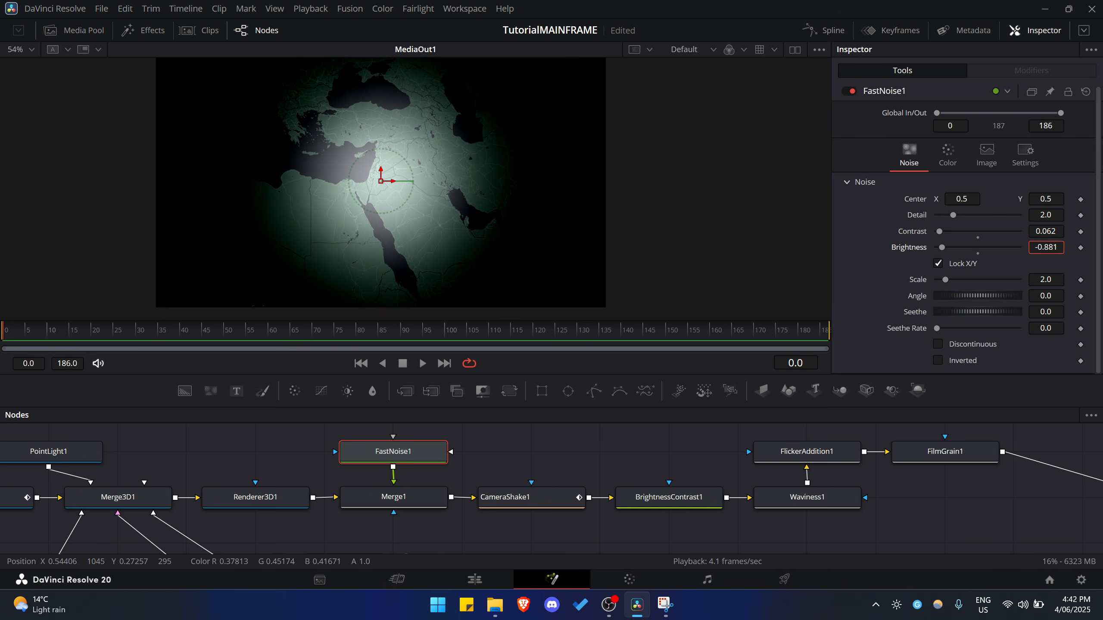
drag(1046, 231, 1099, 215)
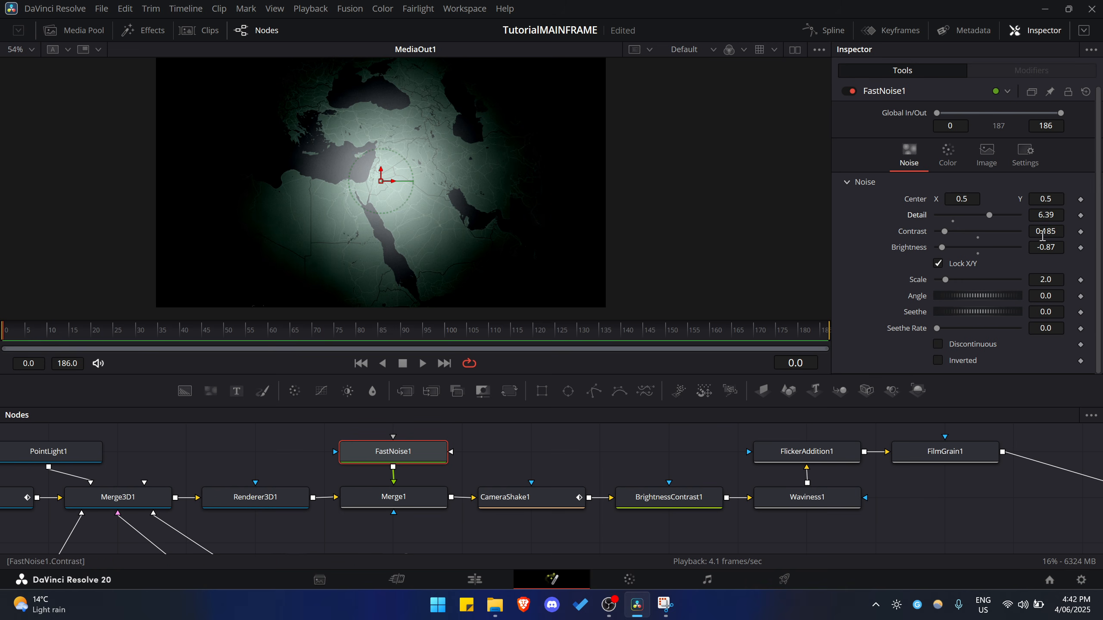
Set the noise's Scale to 11.96, keyframe it at frame 0 and preview the animation up to about frame 71.
drag(1040, 278, 1102, 278)
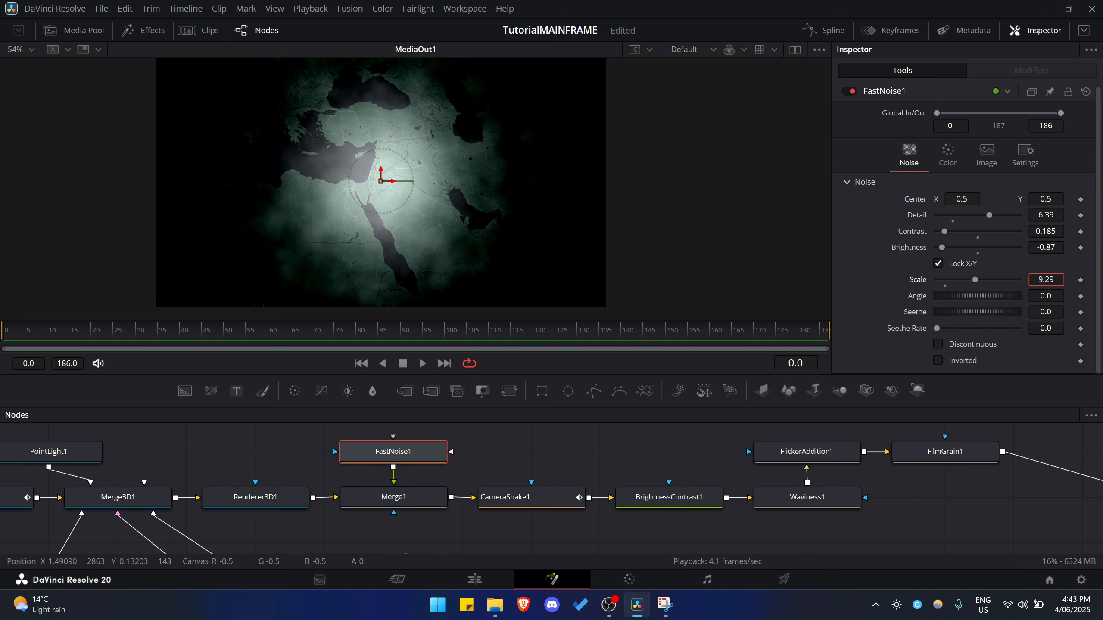
scroll(428, 182, down, 2)
scroll(405, 180, up, 2)
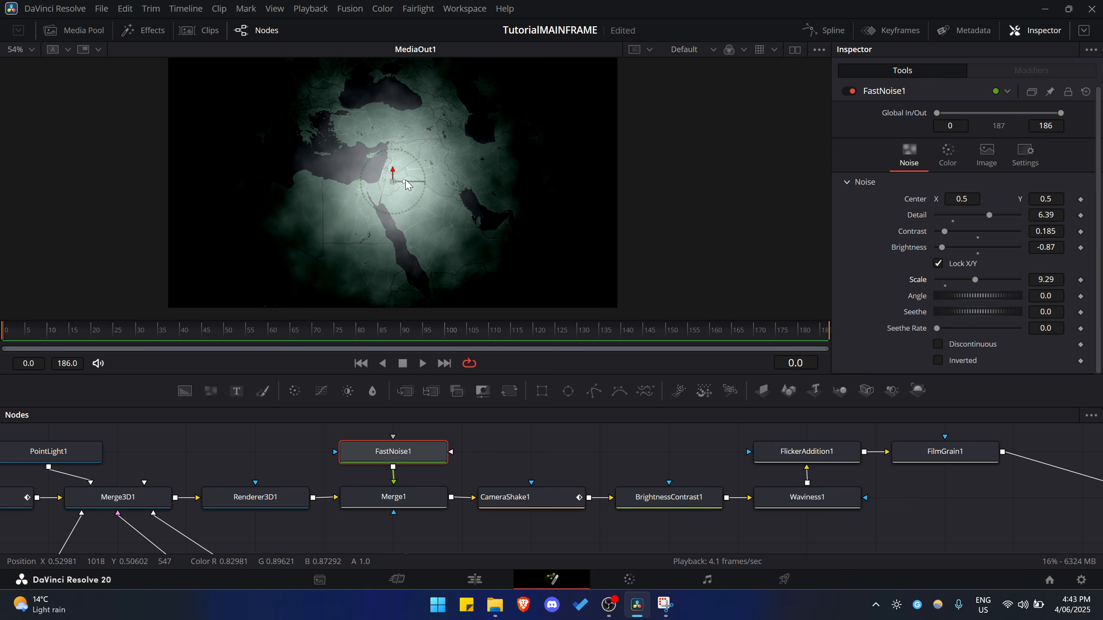
scroll(369, 214, down, 1)
scroll(364, 213, up, 1)
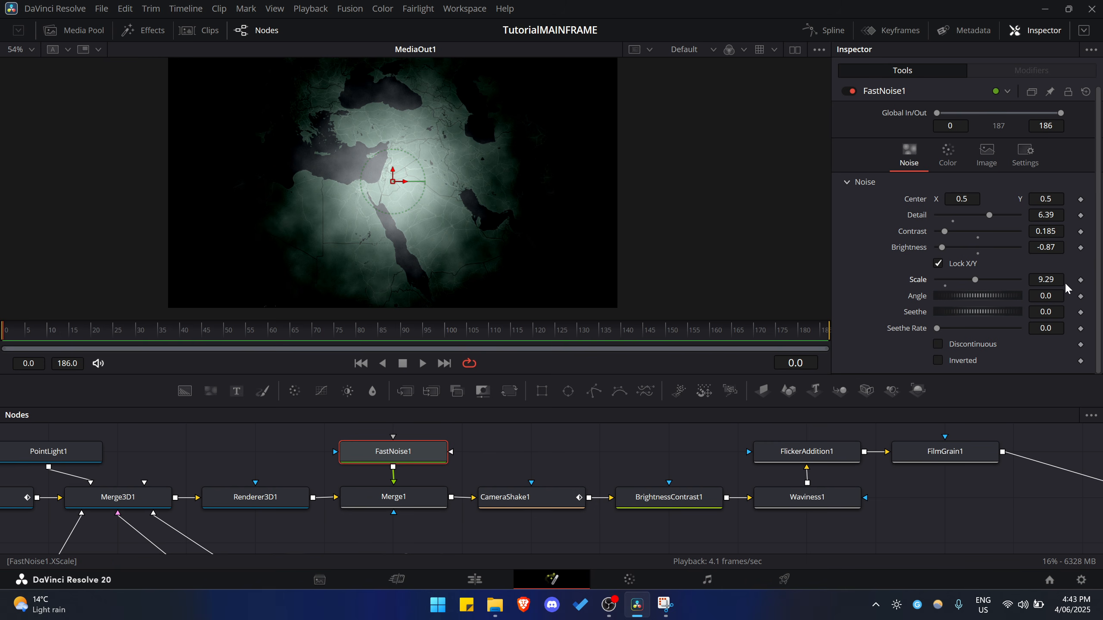
mouse_move(1055, 282)
mouse_down()
mouse_move(1091, 282)
mouse_move(1067, 282)
mouse_up()
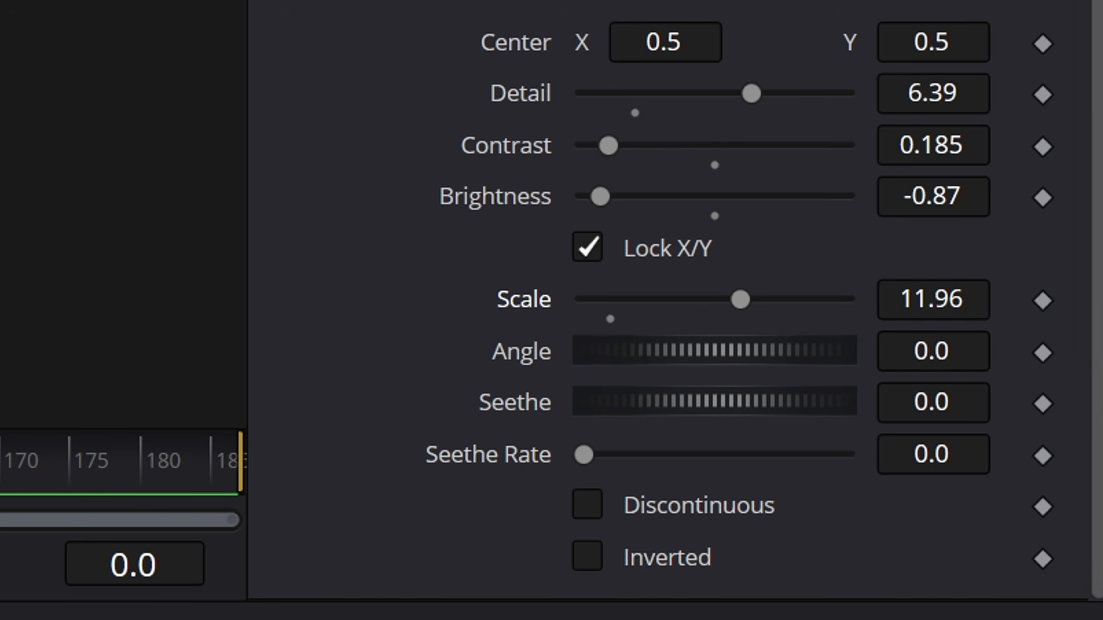
click(1043, 301)
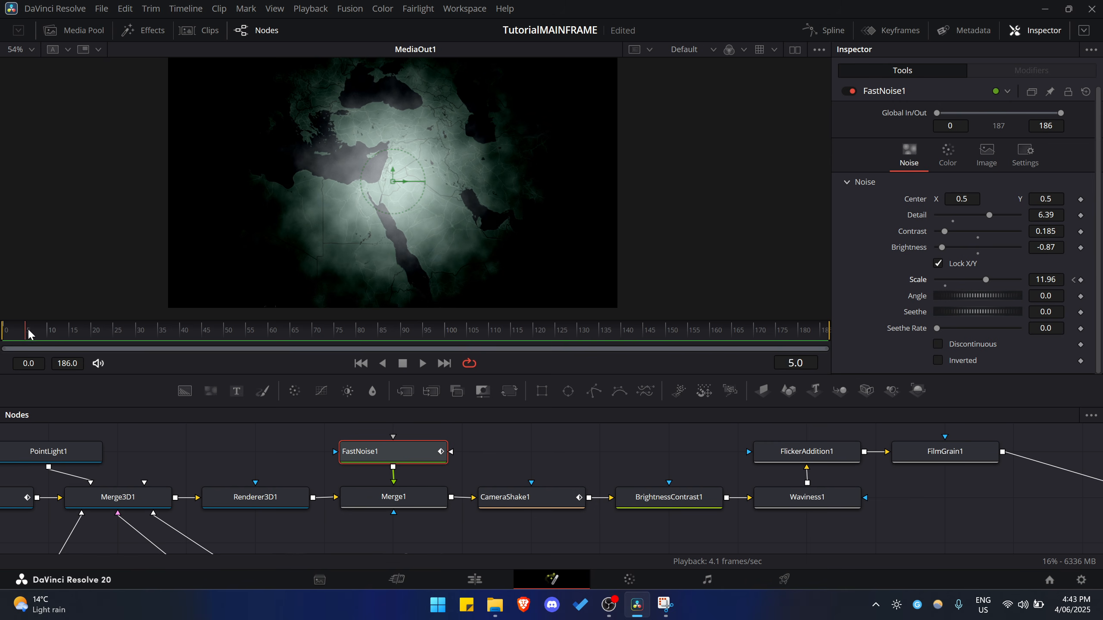
drag(28, 333, 295, 333)
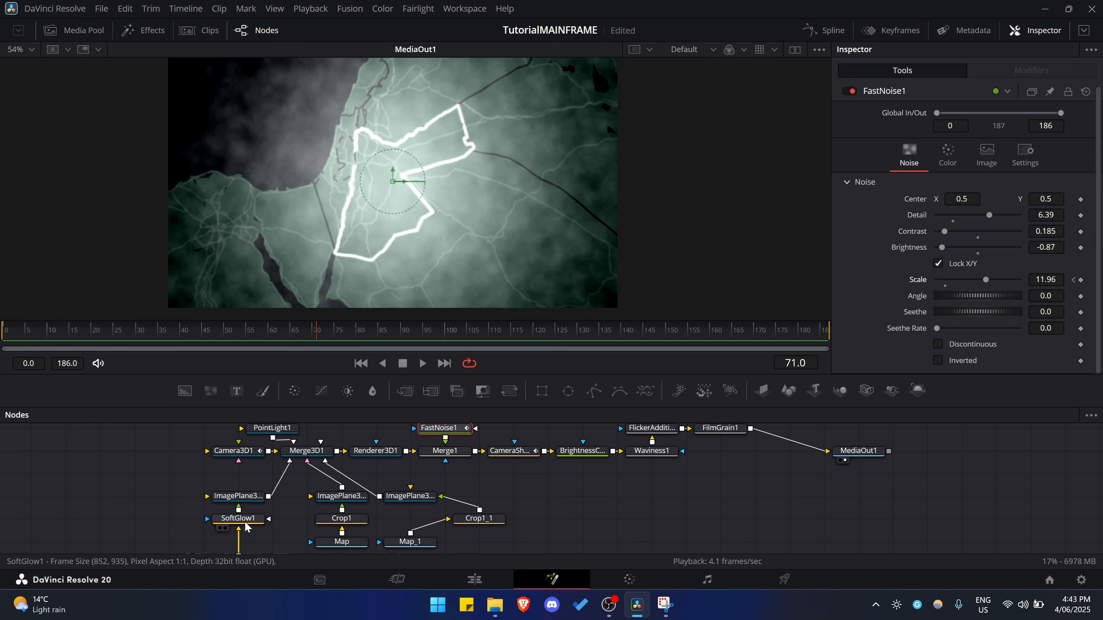
Disable the SoftGlow1 node on the outline and the CameraShake1 node.
click(246, 526)
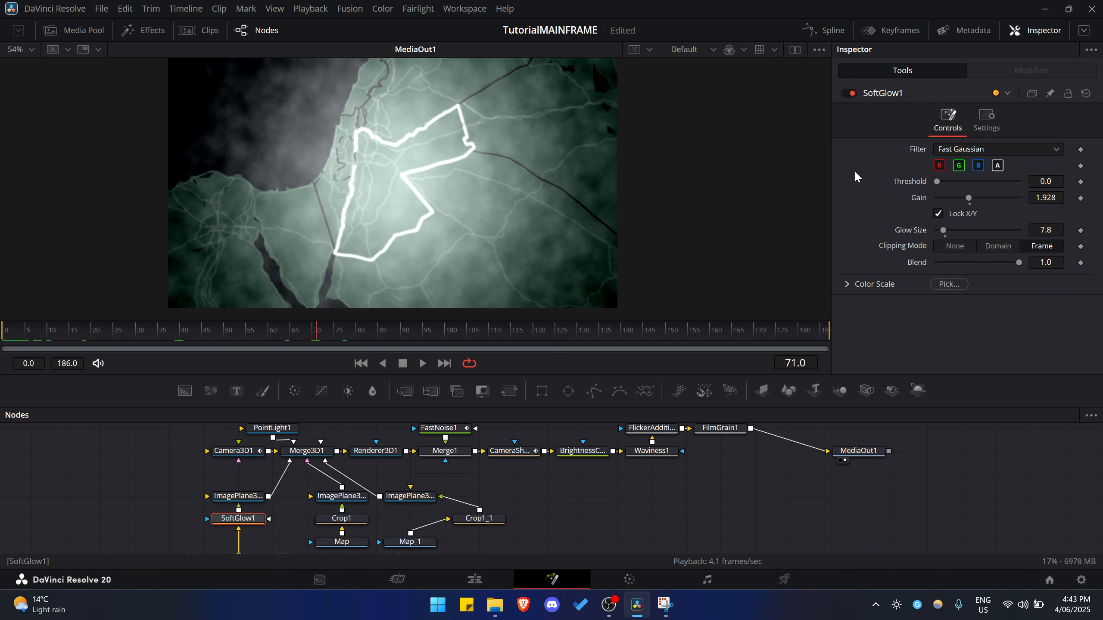
click(852, 93)
click(512, 452)
drag(375, 453, 337, 473)
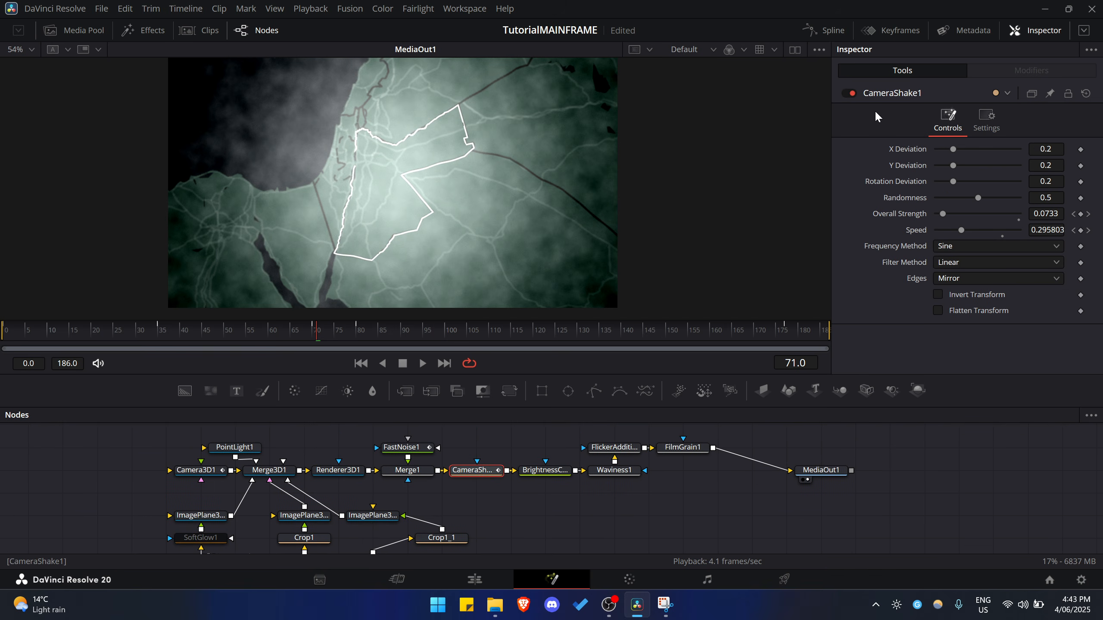
click(846, 95)
drag(438, 452, 387, 446)
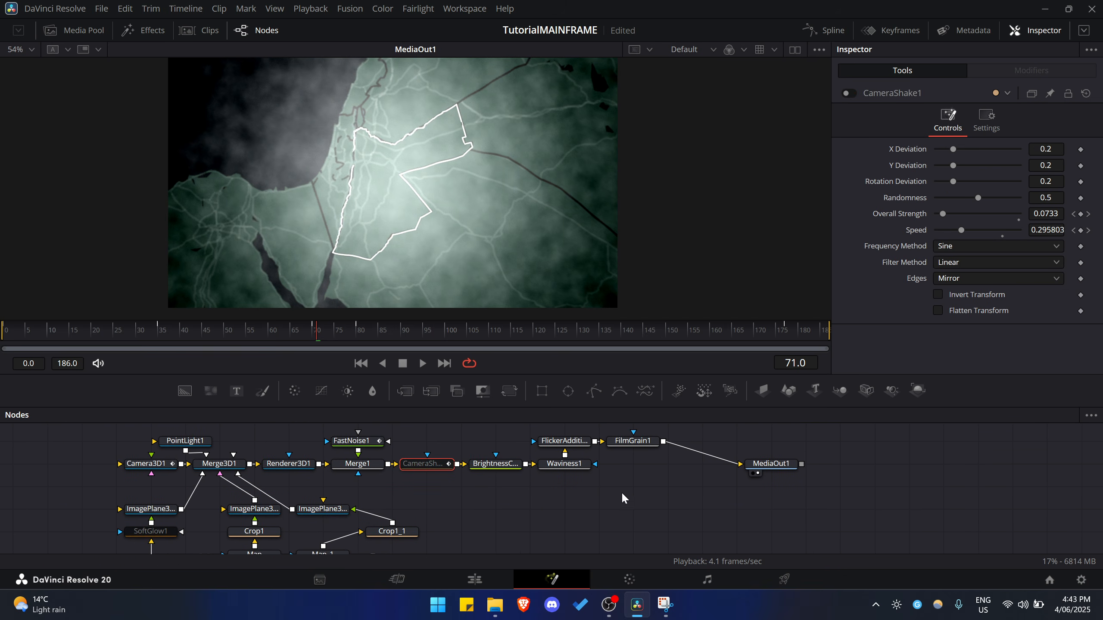
Disable the Waviness1, FlickerAddition1 and FilmGrain1 nodes together.
drag(622, 495, 580, 432)
click(851, 133)
click(852, 112)
click(852, 93)
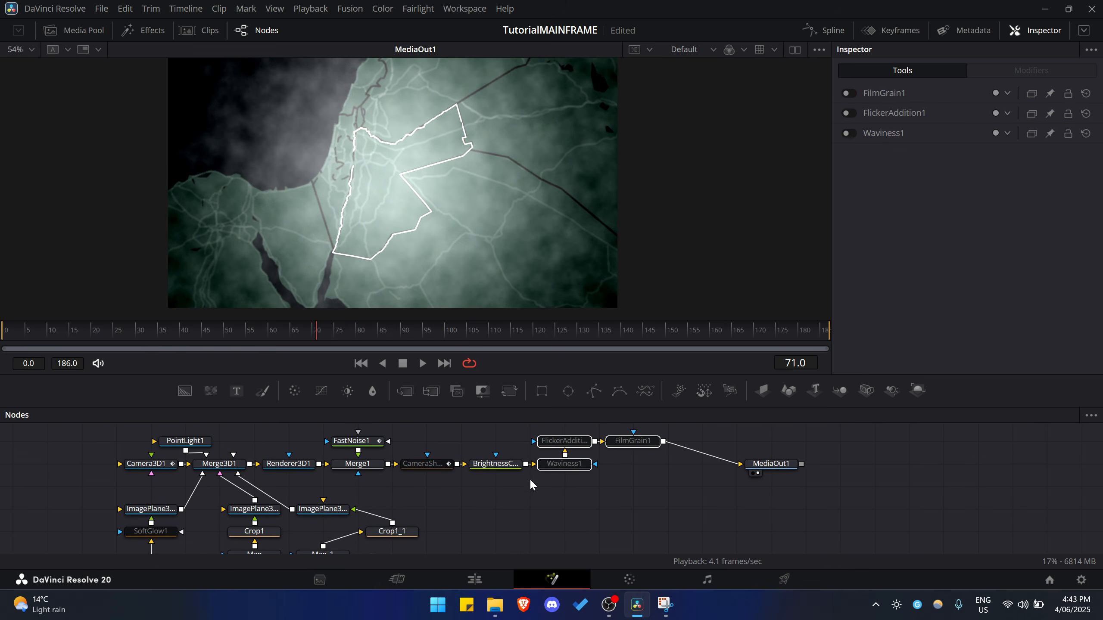
click(500, 464)
click(852, 93)
click(849, 93)
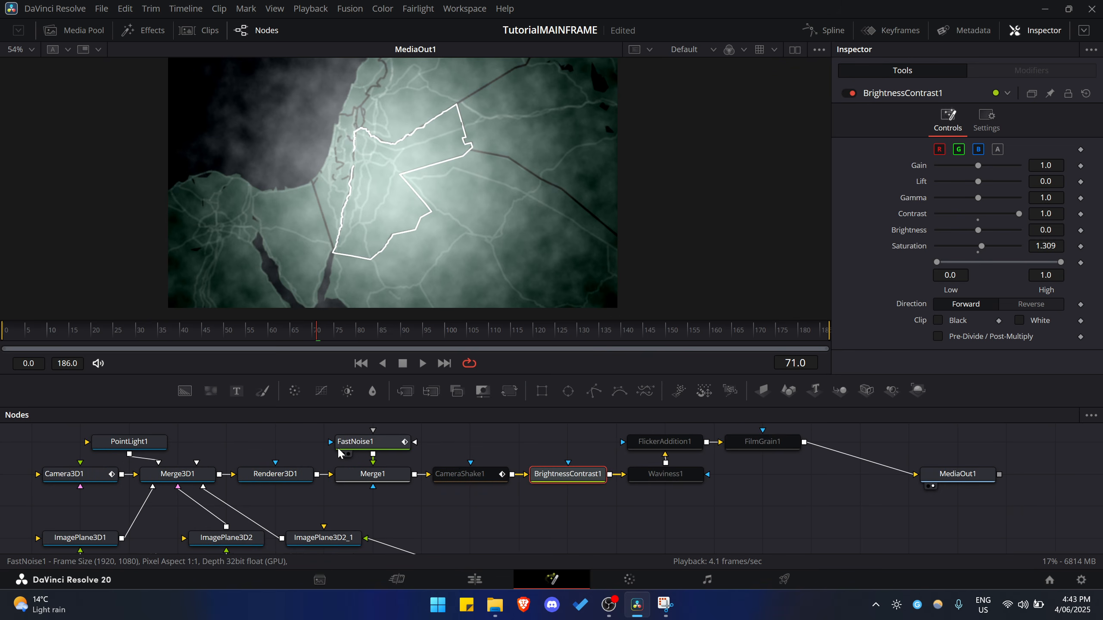
Keyframe FastNoise1's Scale at 2.39 on frame 75 and check the change over the earlier frames.
click(367, 459)
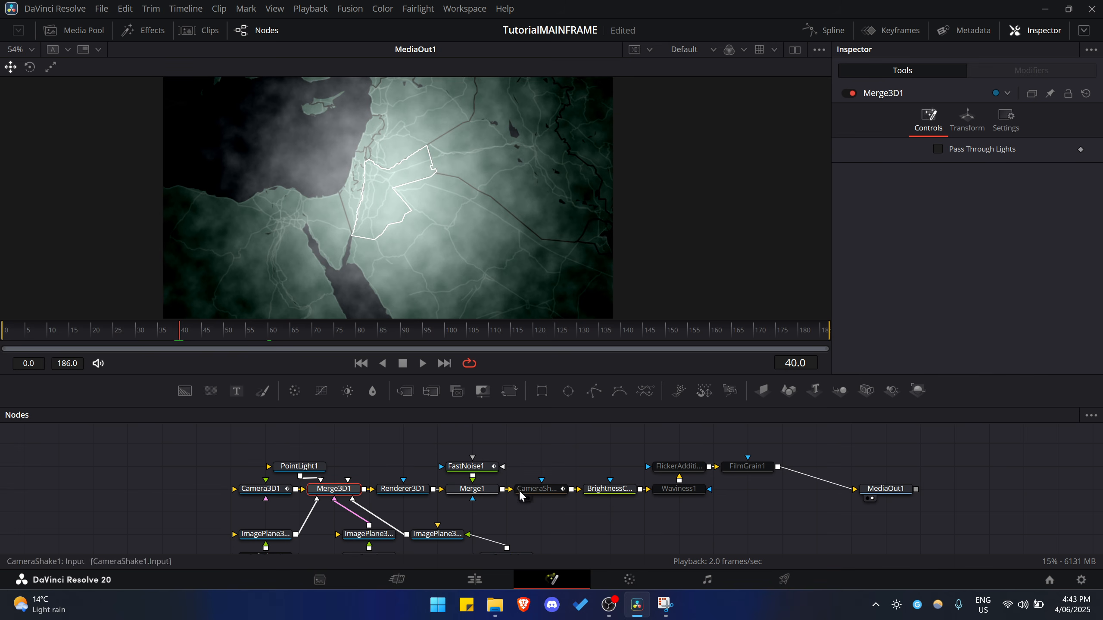
click(466, 466)
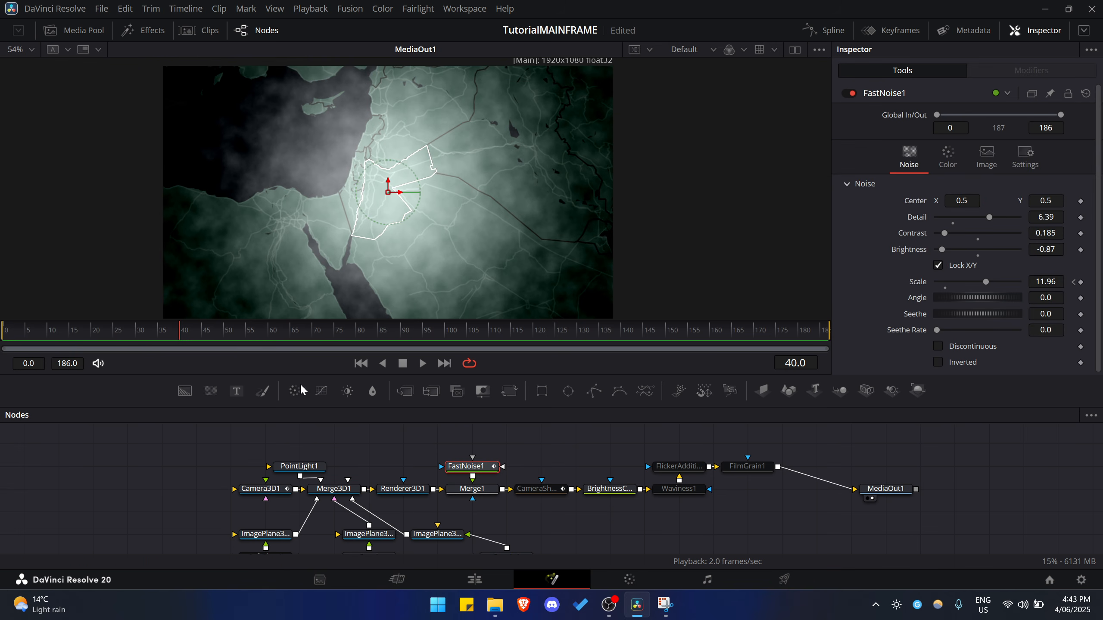
drag(125, 330, 336, 335)
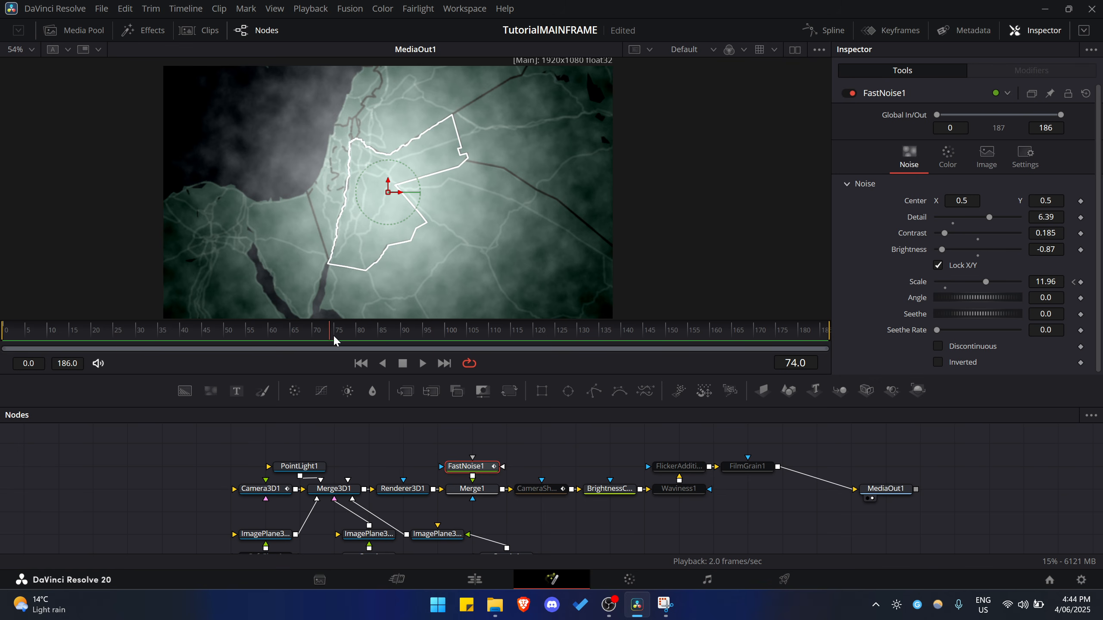
drag(986, 282, 947, 282)
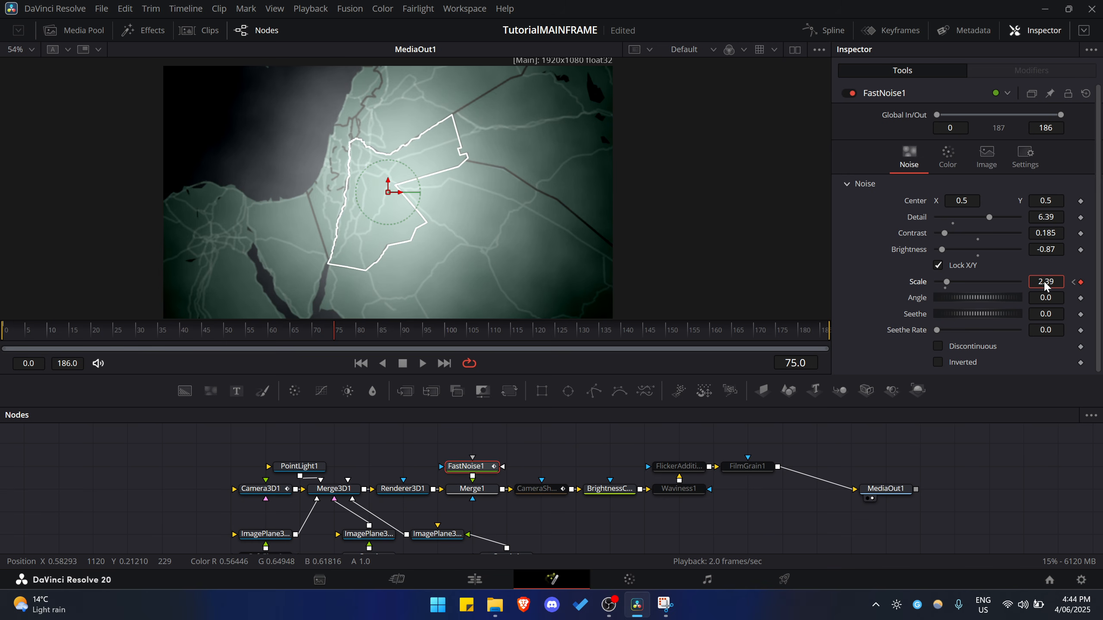
drag(411, 344, 146, 331)
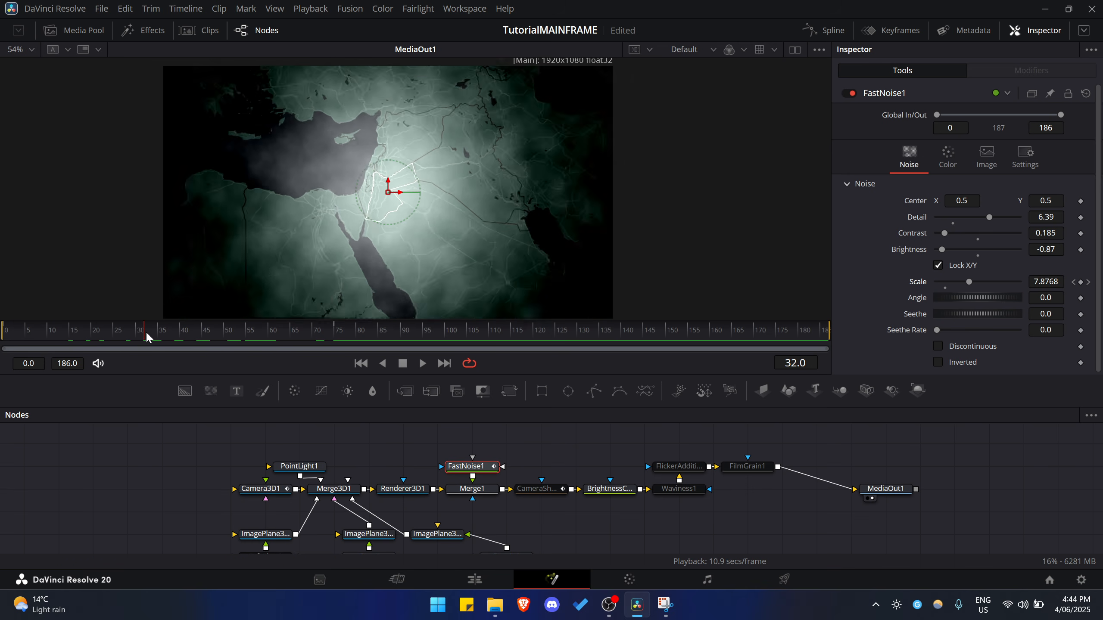
Show FastNoise1's Scale curve in an enlarged Spline editor, smooth all its keyframes and set Ease In to 51 and Ease Out to 47.
click(817, 32)
key(ctrl+f)
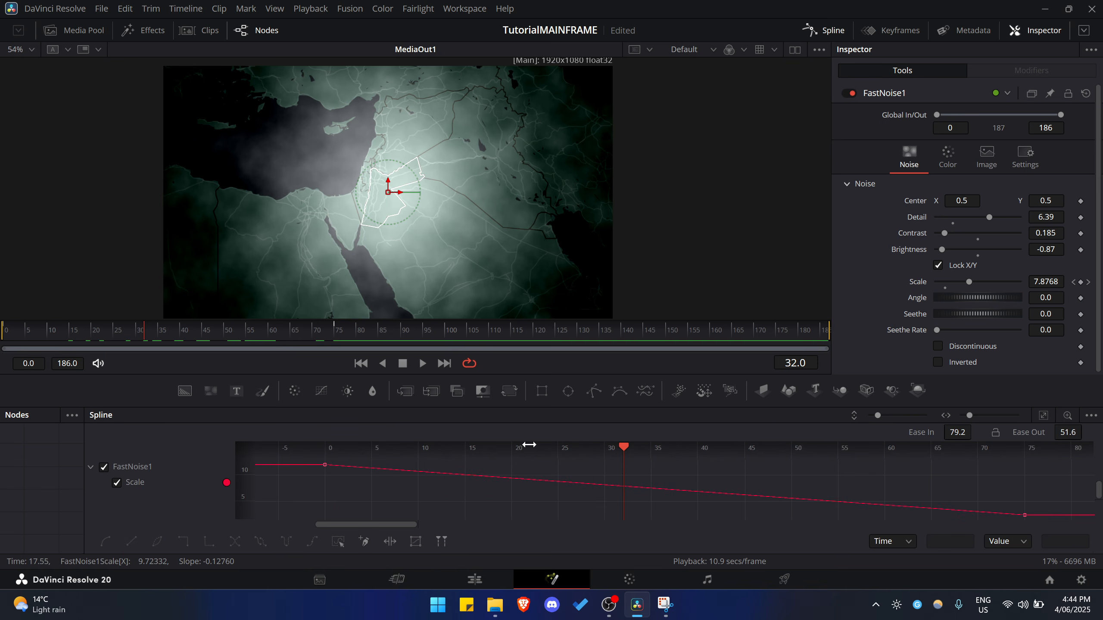
drag(538, 408, 454, 356)
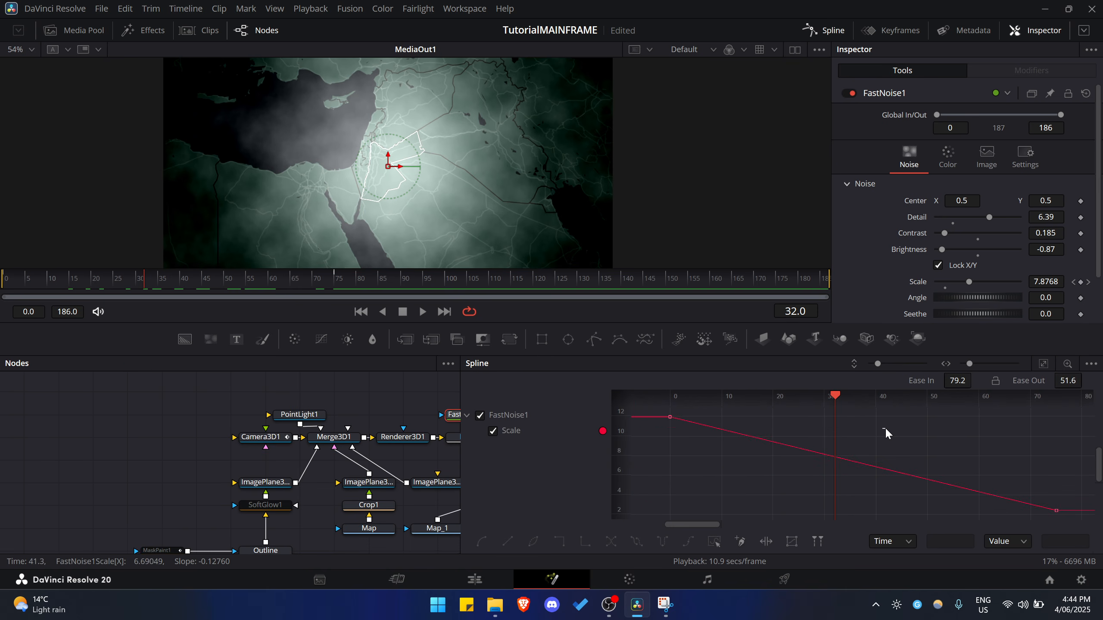
key(ctrl+a)
scroll(856, 441, down, 2)
key(f)
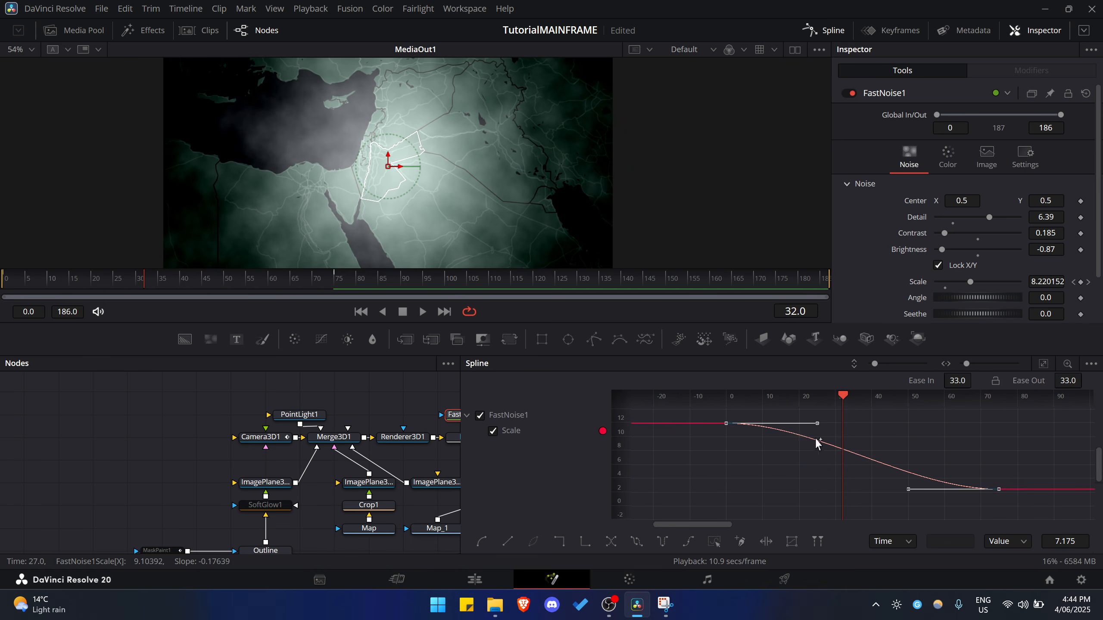
drag(118, 283, 82, 283)
drag(122, 282, 140, 282)
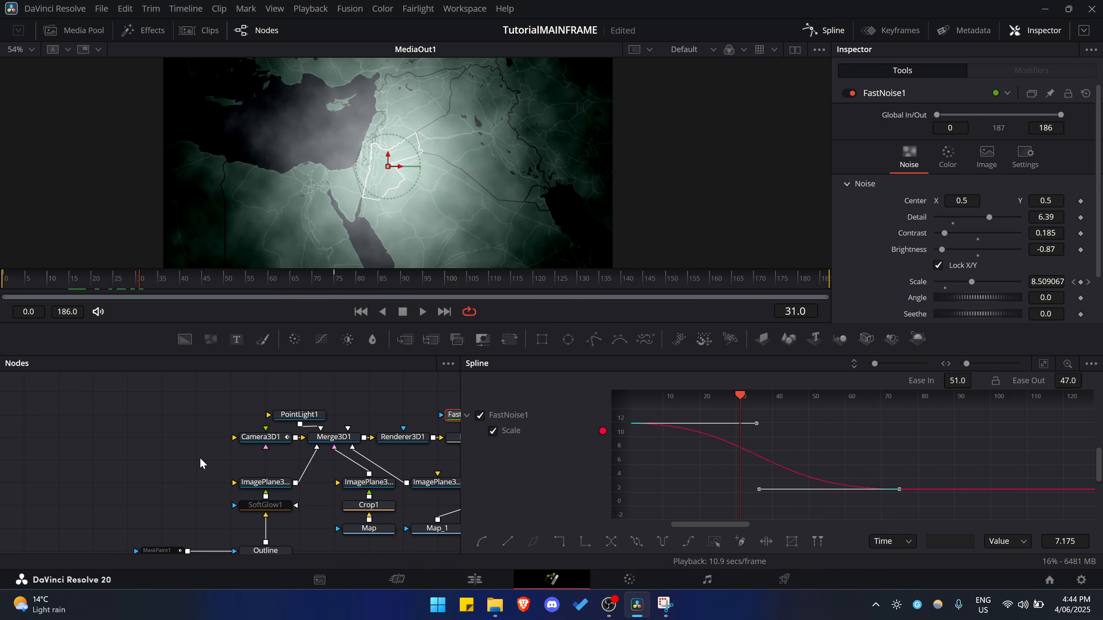
Check the easing of Camera3D1's Z Offset curve and match FastNoise1's Scale curve to it with Ease In 88.1 and Ease Out 42.
scroll(198, 465, down, 4)
scroll(191, 471, up, 4)
drag(285, 391, 244, 416)
click(194, 446)
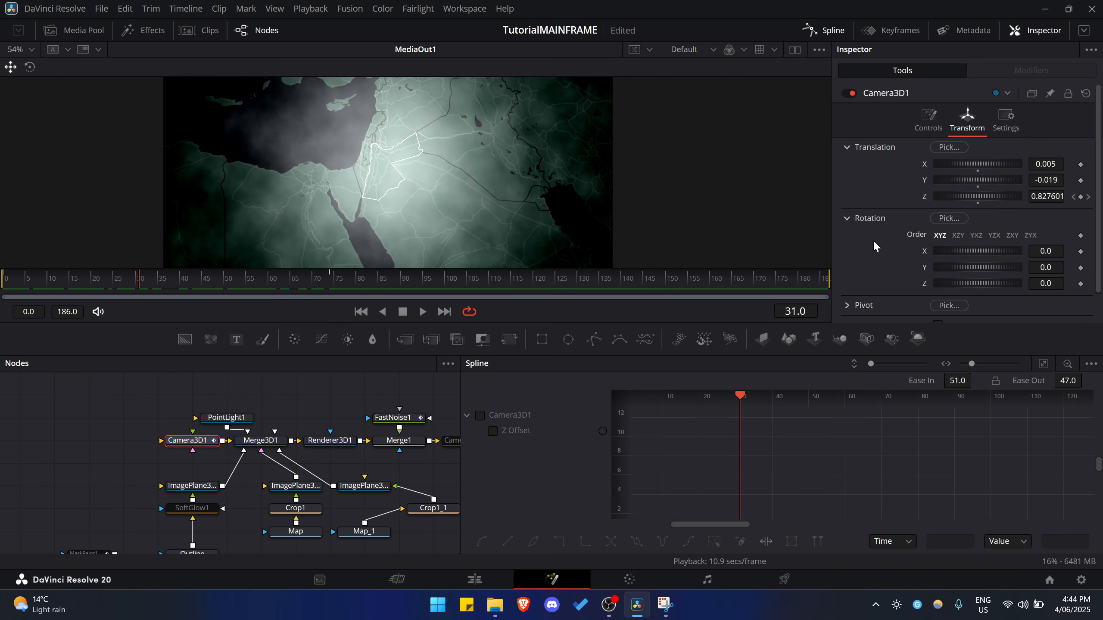
click(480, 416)
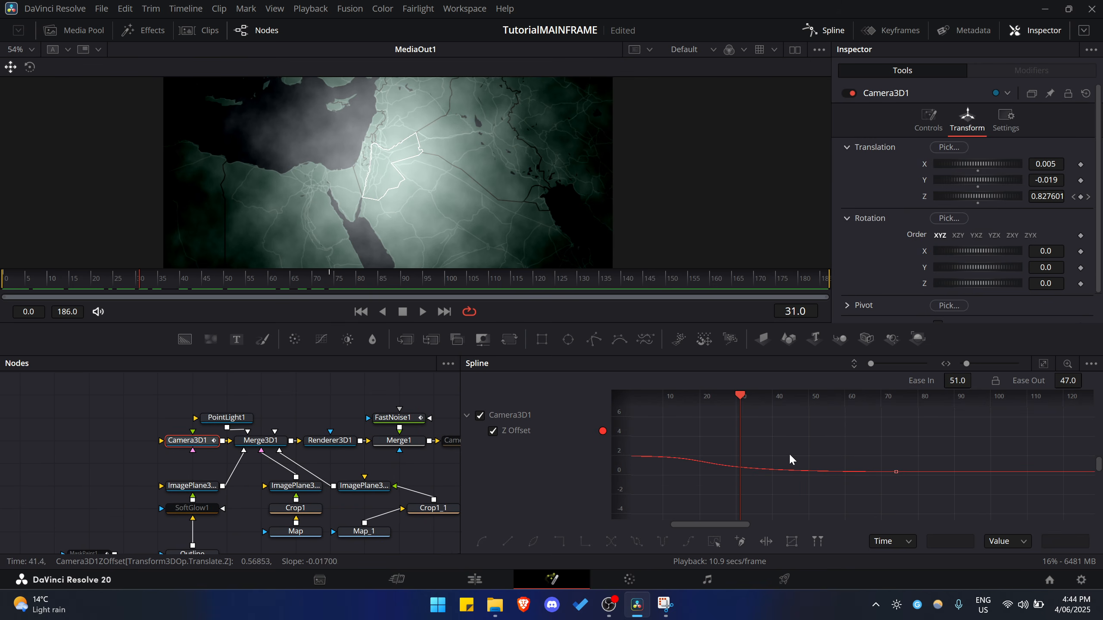
key(ctrl+a)
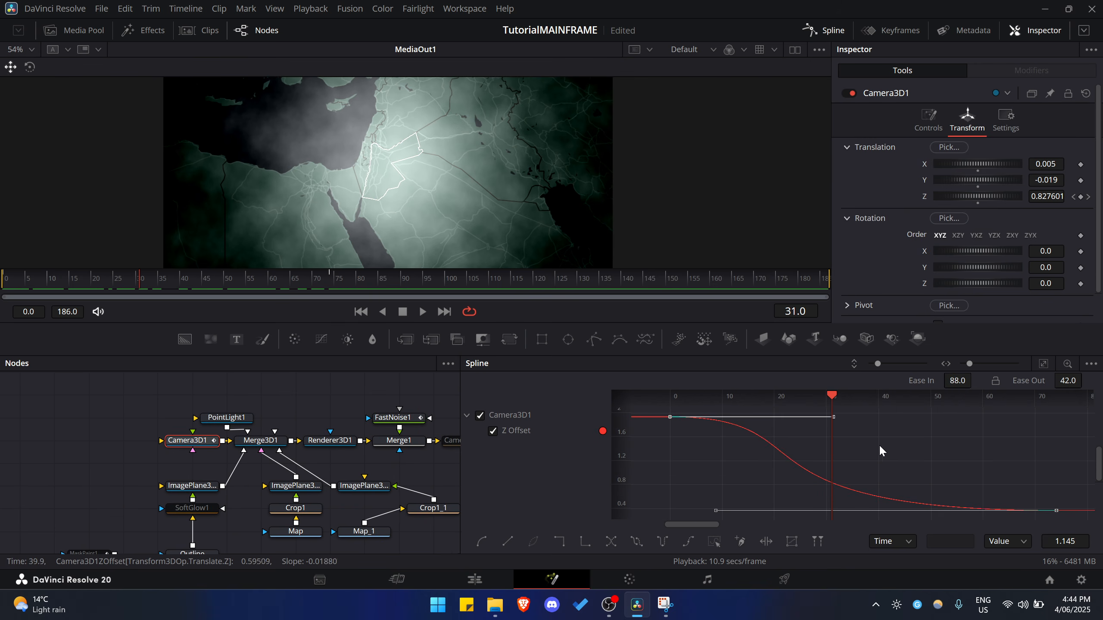
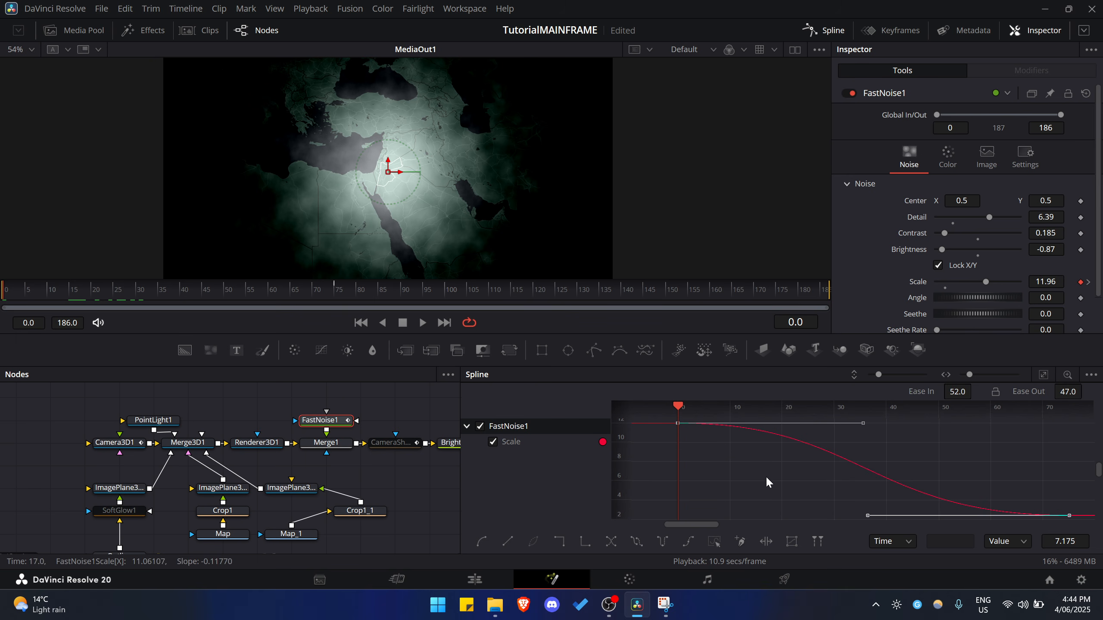
drag(975, 390, 1085, 400)
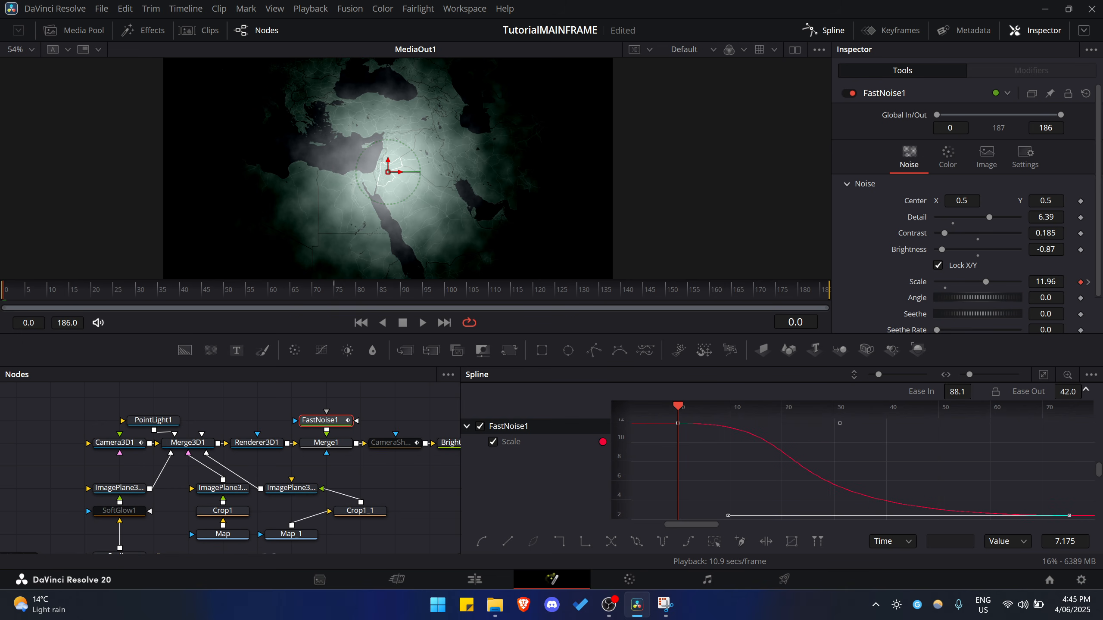
Play back the map zoom and scrub its opening frames to check FastNoise1's eased scale animation.
key(space)
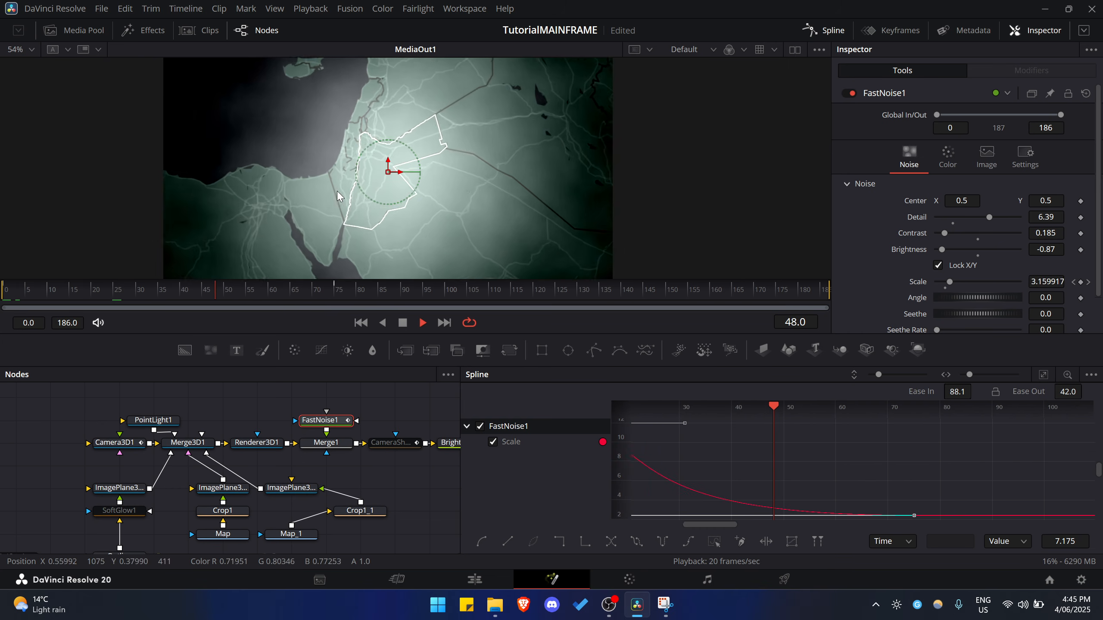
scroll(360, 216, down, 2)
drag(5, 290, 163, 289)
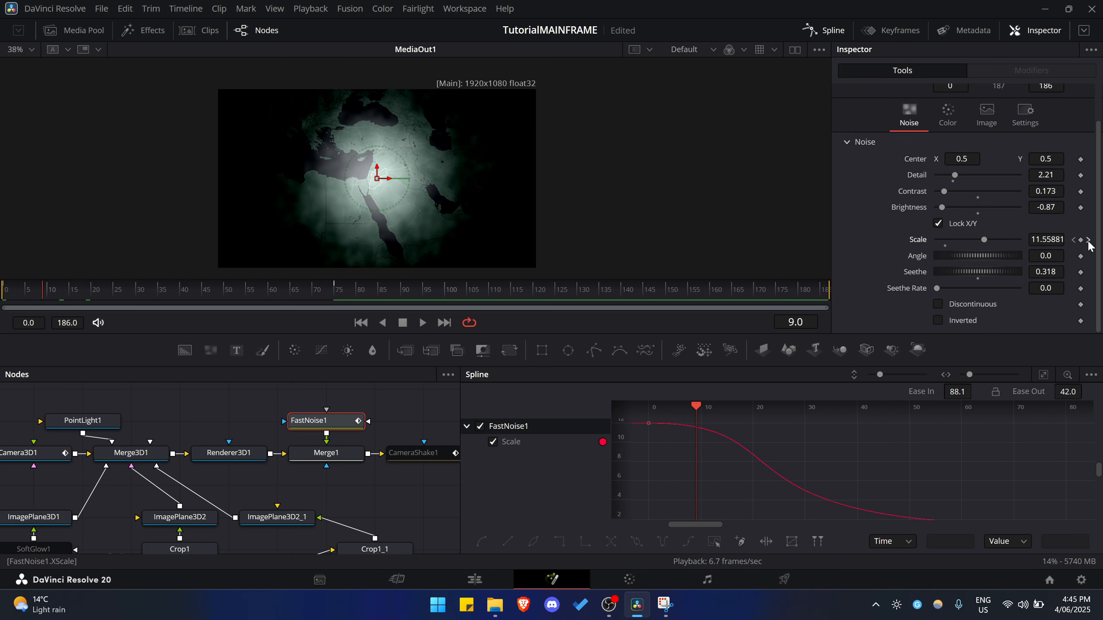
Set FastNoise1's Scale keyframe on frame 75 to 2.05 and its Detail to 10, and play the animation from the start.
click(1088, 240)
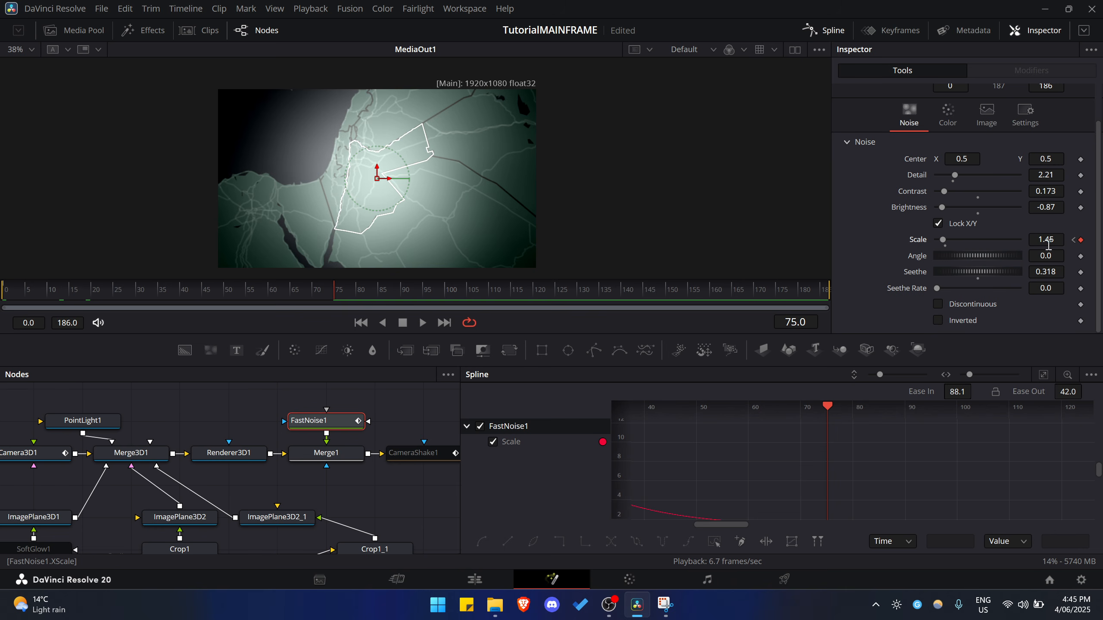
mouse_move(1046, 240)
mouse_down()
mouse_move(1096, 240)
mouse_move(1053, 240)
mouse_up()
drag(208, 288, 1, 304)
key(space)
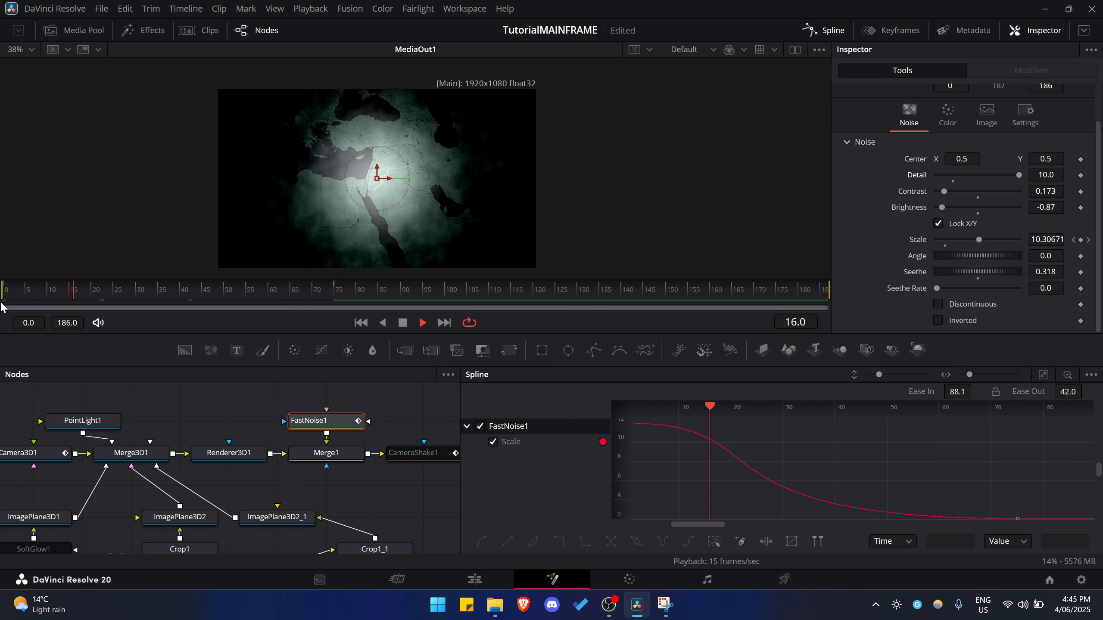
key(space)
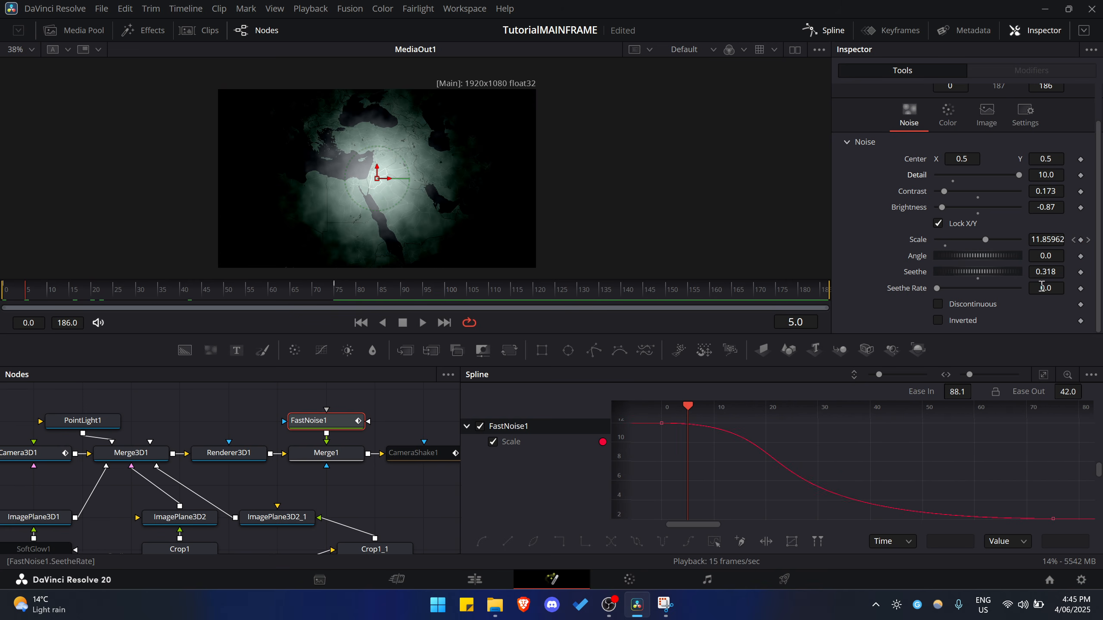
Set FastNoise1's Seethe Rate to 0.202 and review the fog's movement over the whole animation.
drag(1041, 291, 1102, 291)
key(space)
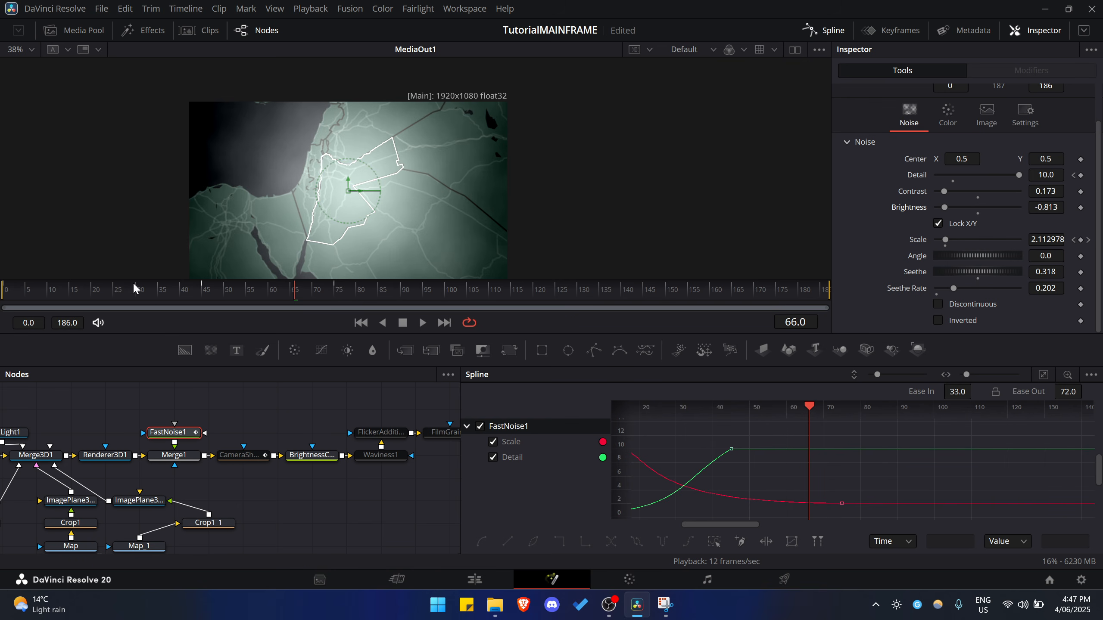
drag(132, 282, 175, 292)
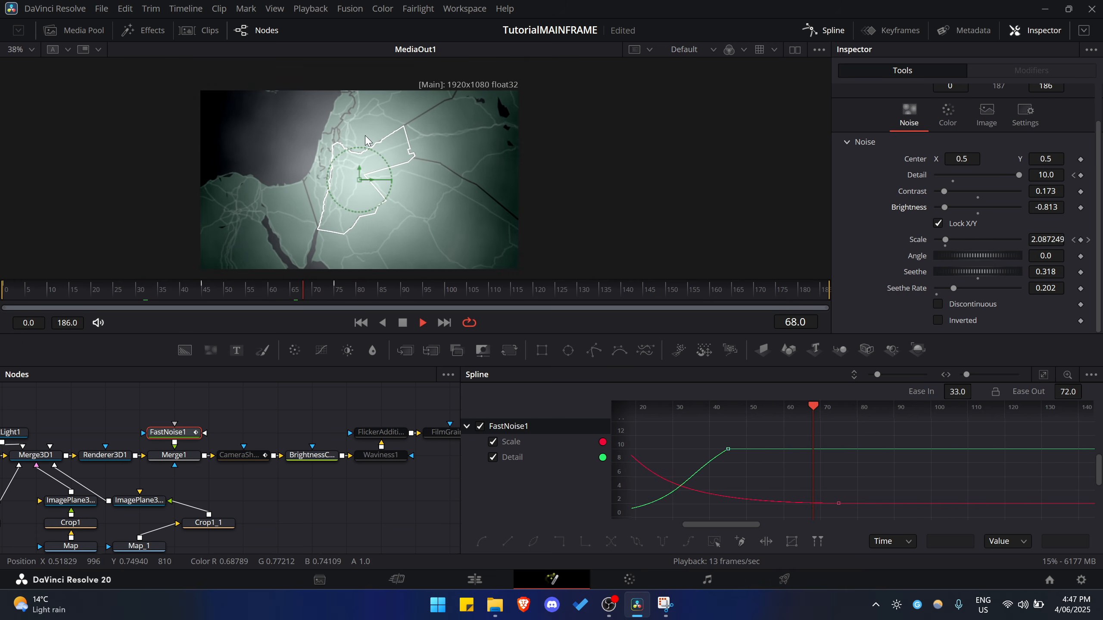
scroll(326, 199, up, 2)
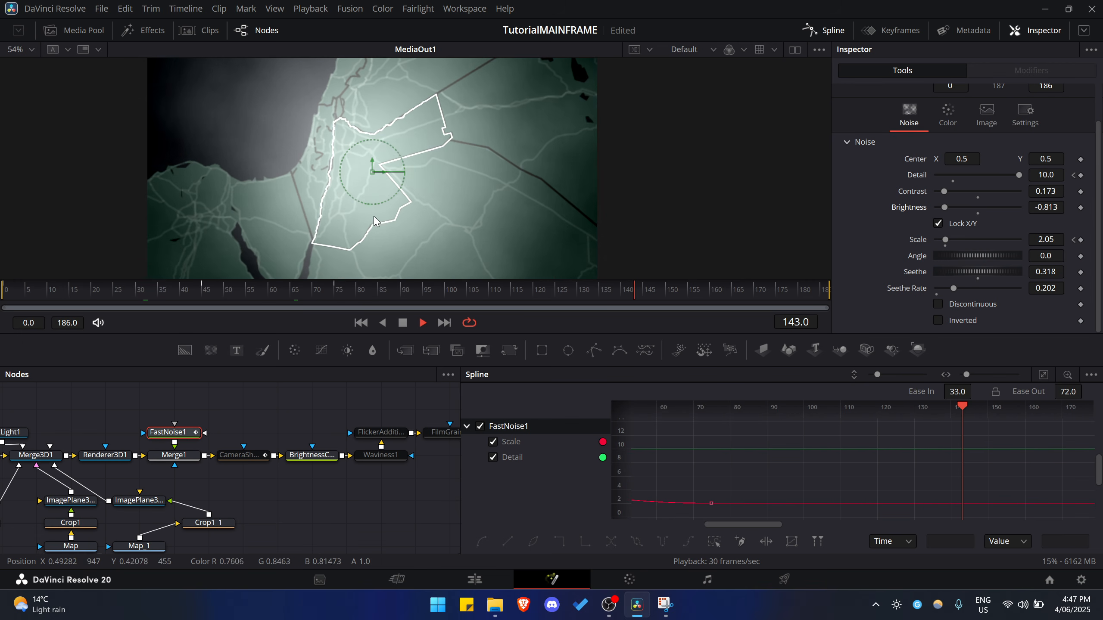
click(348, 290)
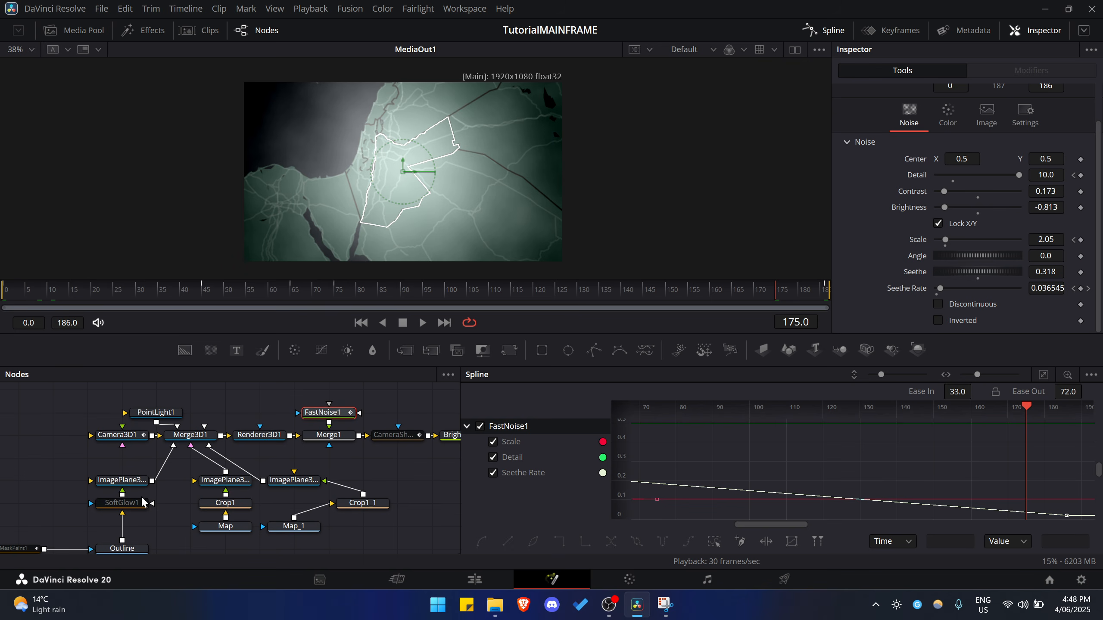
Enable the SoftGlow1 and MaskPaint1 nodes of the Jordan outline again.
click(143, 502)
click(849, 93)
drag(25, 549, 160, 524)
click(160, 524)
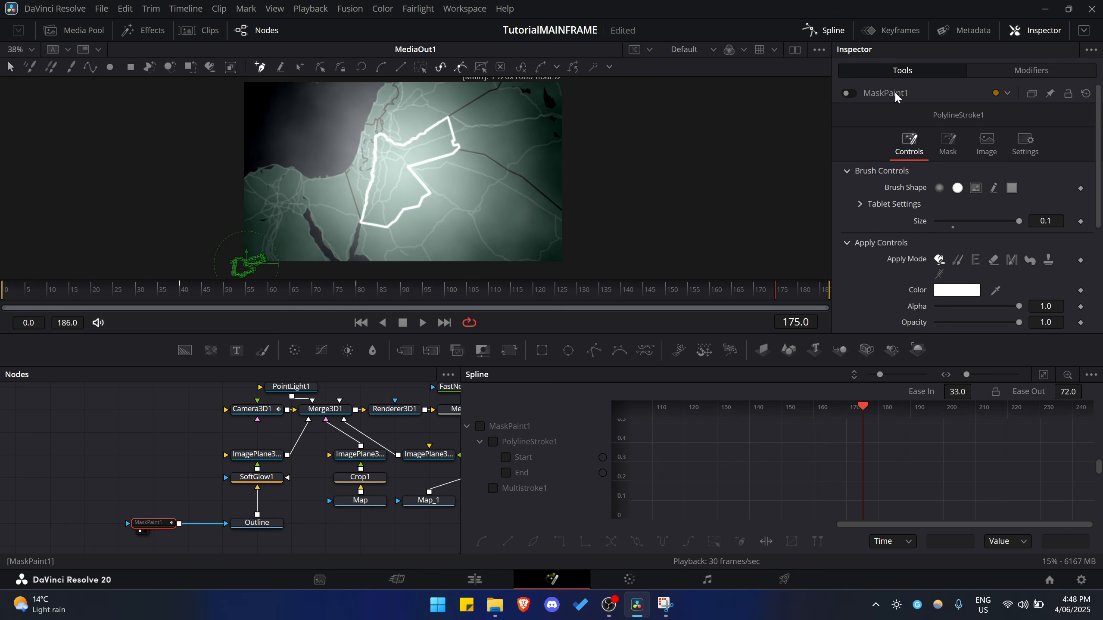
click(849, 93)
Enable CameraShake1 again, together with the Waviness1, FlickerAddition1 and FilmGrain1 nodes.
drag(418, 430, 130, 485)
click(241, 464)
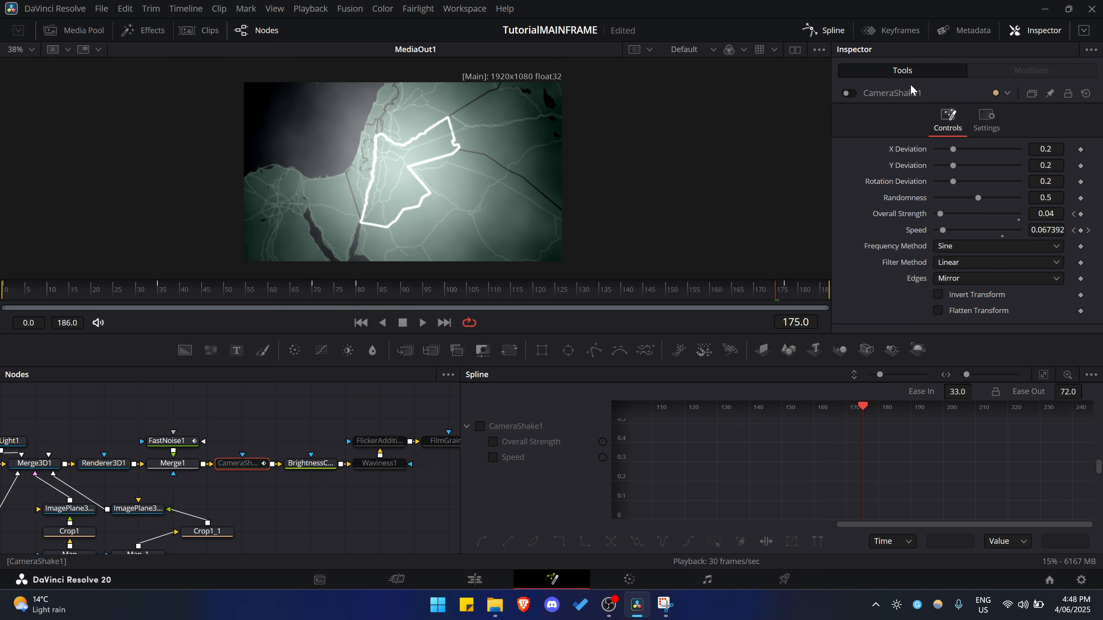
click(853, 93)
drag(405, 412, 435, 468)
click(852, 135)
click(851, 114)
click(851, 94)
Enable Motion Blur on Renderer3D1 with Quality 10 and Shutter Angle 360.
drag(361, 488, 527, 476)
click(281, 457)
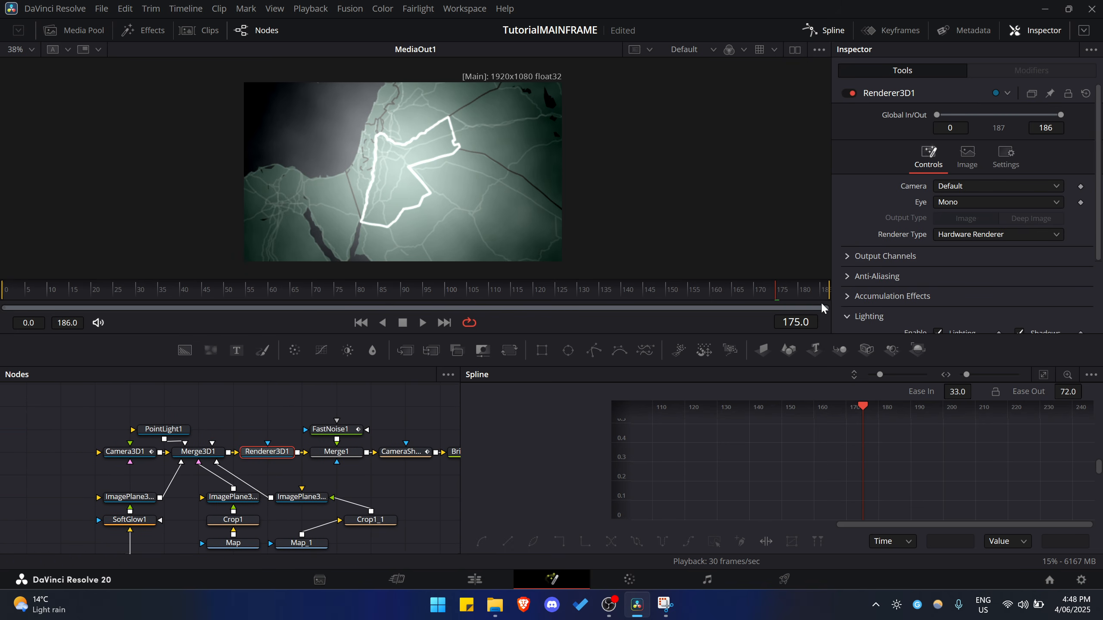
scroll(923, 258, down, 3)
scroll(946, 283, up, 3)
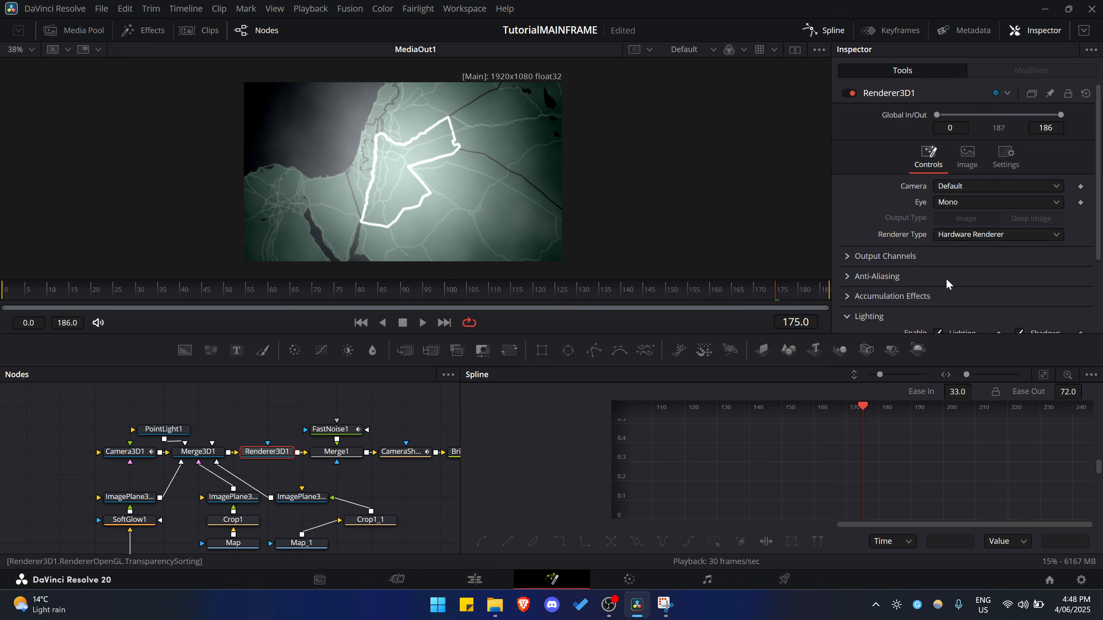
click(1000, 159)
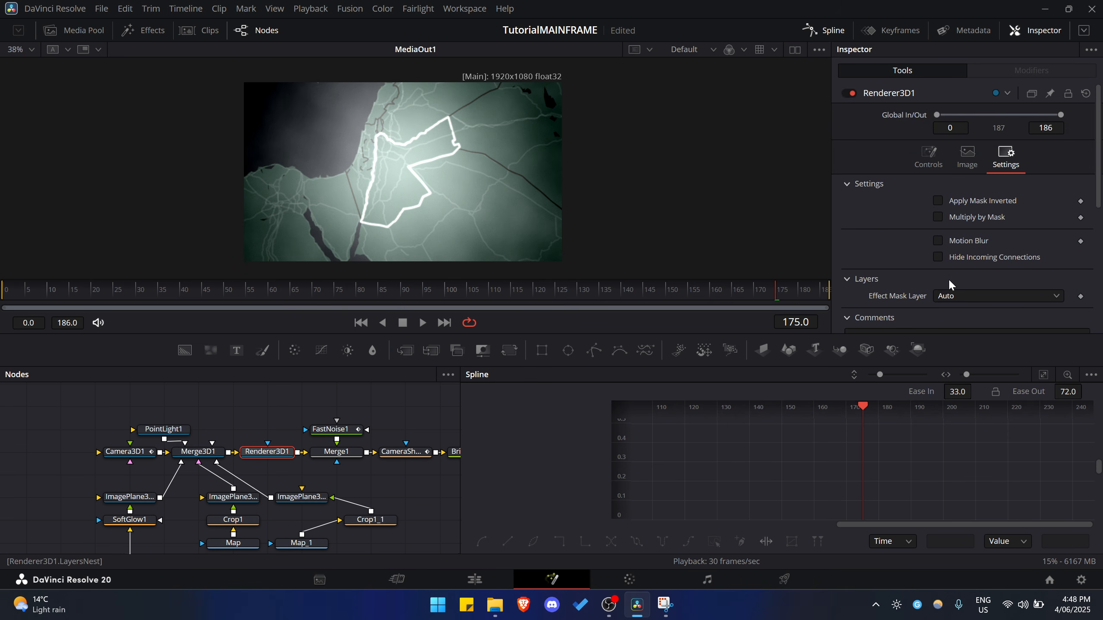
click(938, 240)
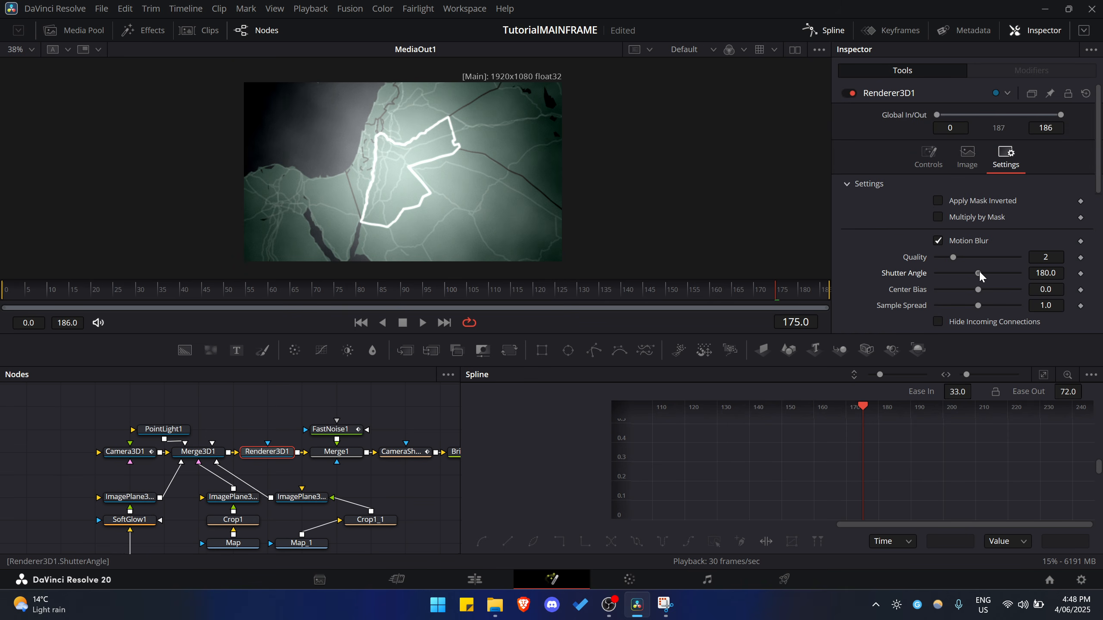
click(309, 289)
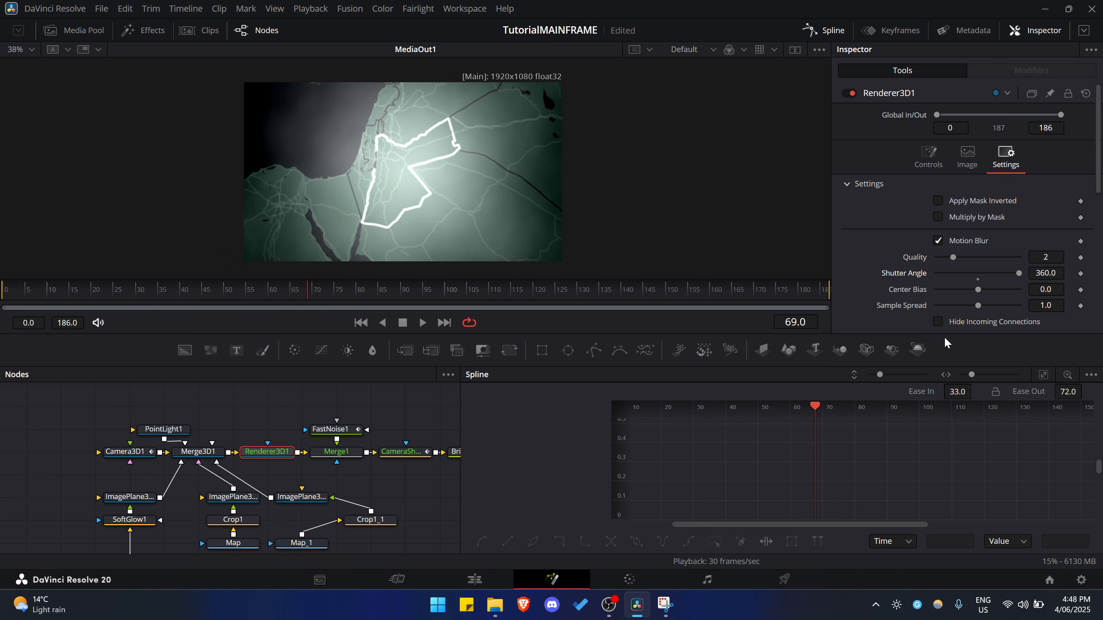
drag(951, 257, 945, 257)
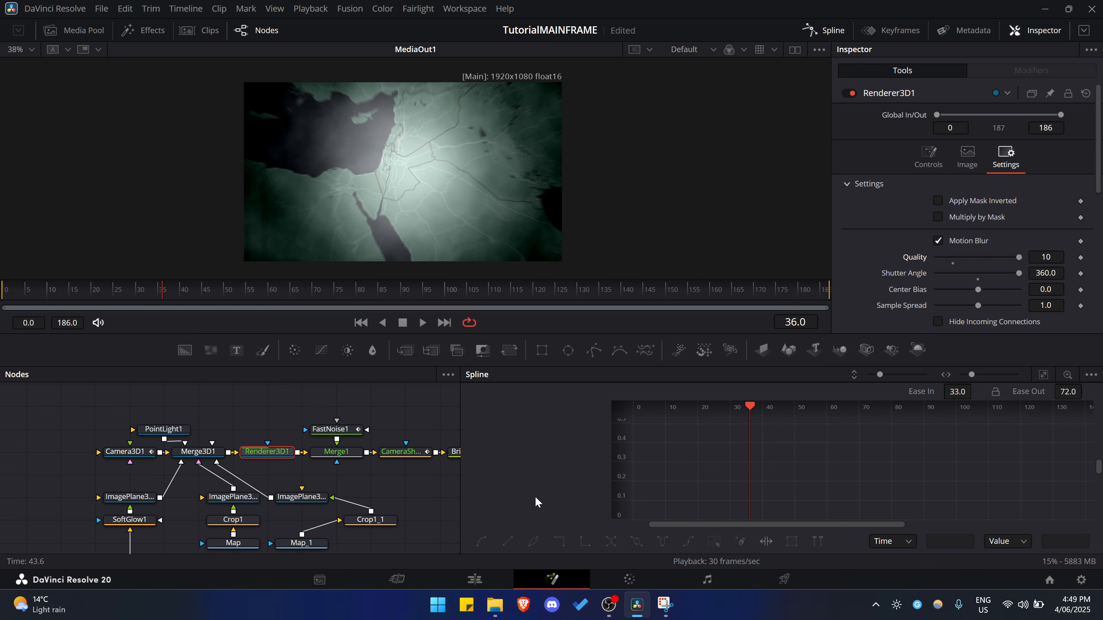
Start Render in Place for the Fusion Composition clip on the Edit page and name the file MapAnimation.
click(457, 580)
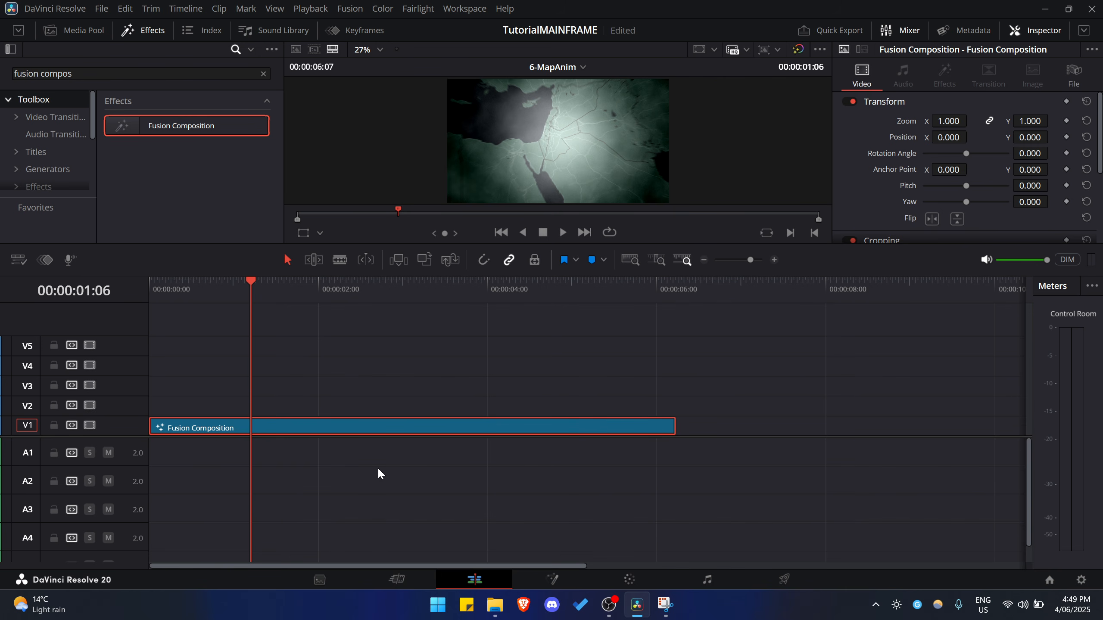
drag(171, 289, 147, 293)
right_click(268, 430)
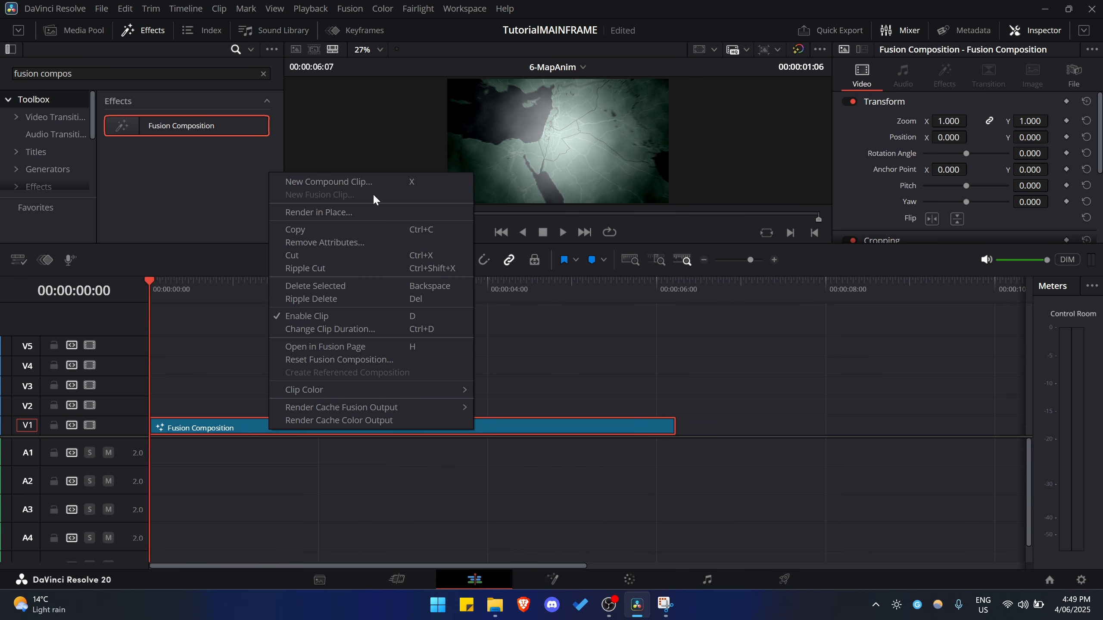
click(355, 213)
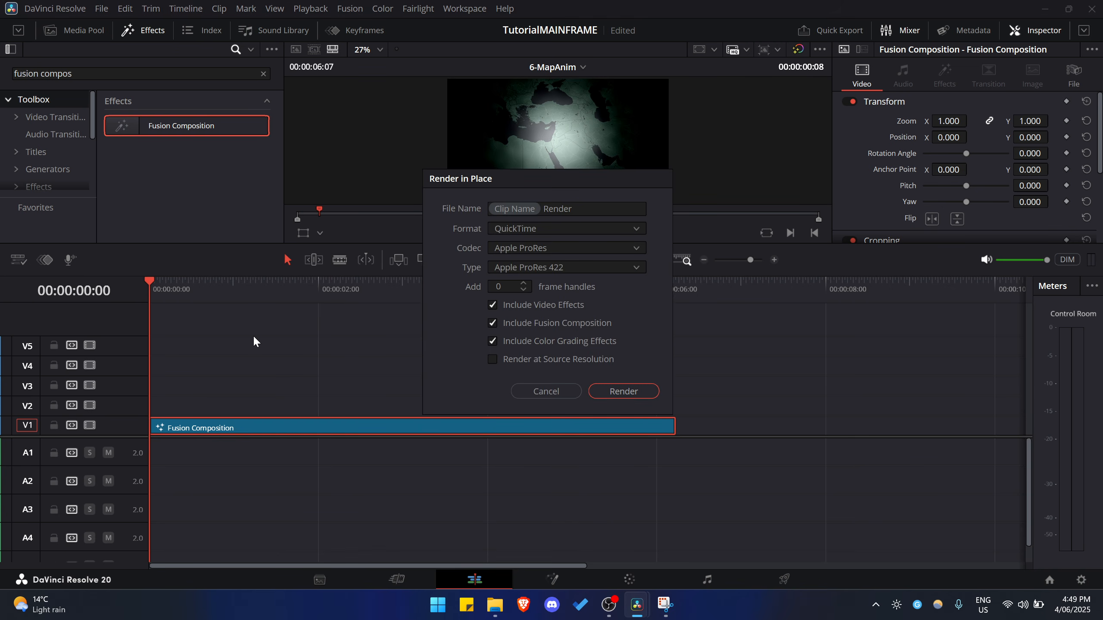
click(563, 211)
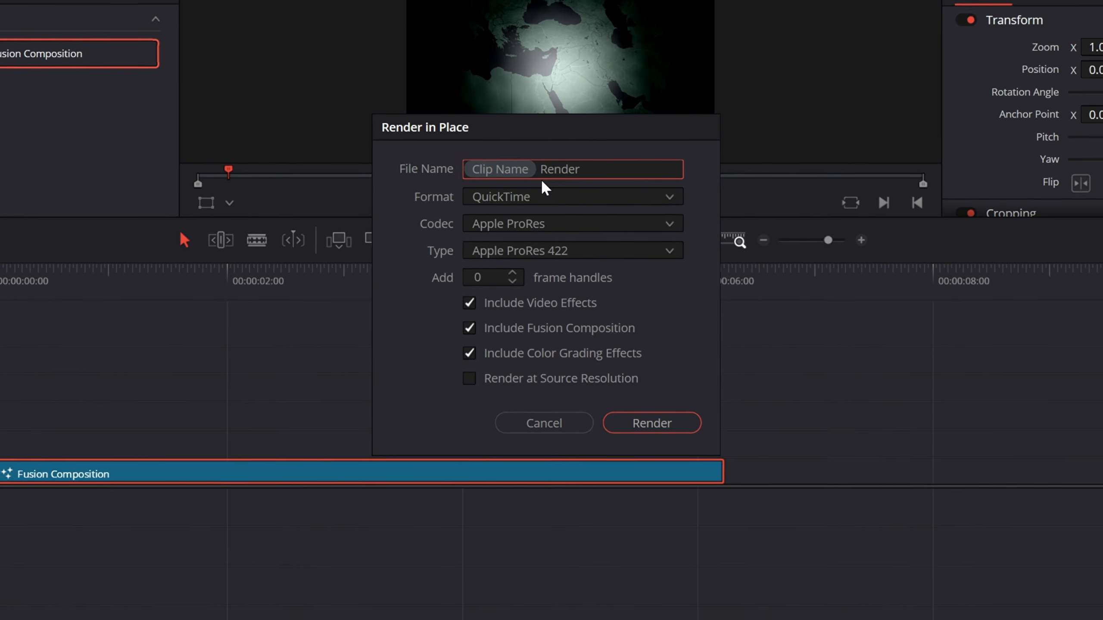
key(BackSpace)
key(BackSpace)
key(BackSpace)
key(BackSpace)
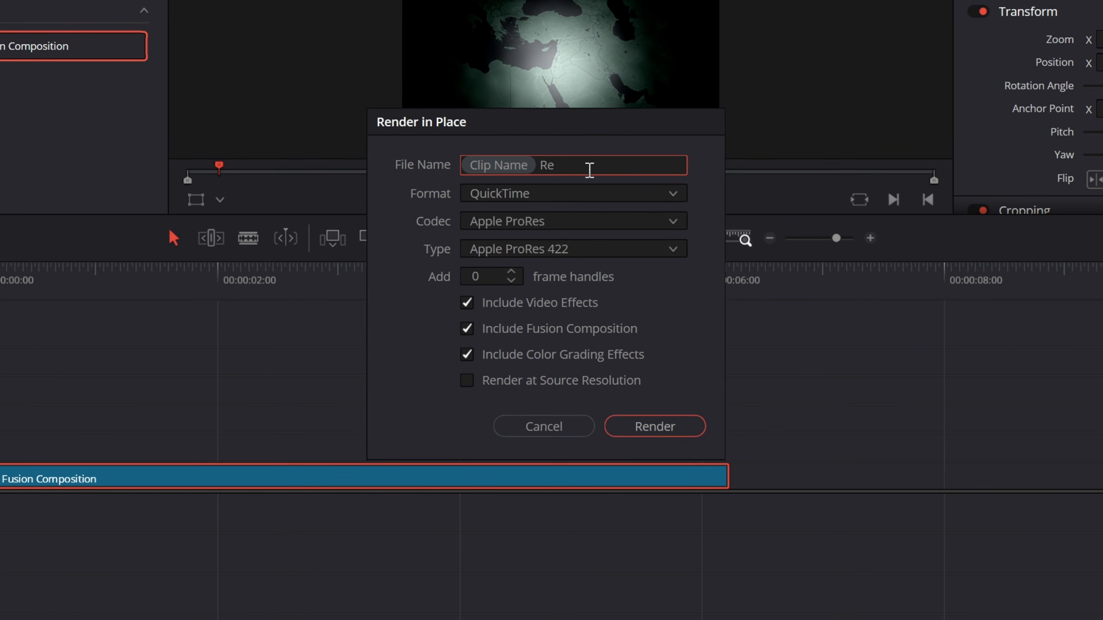
text(MapA)
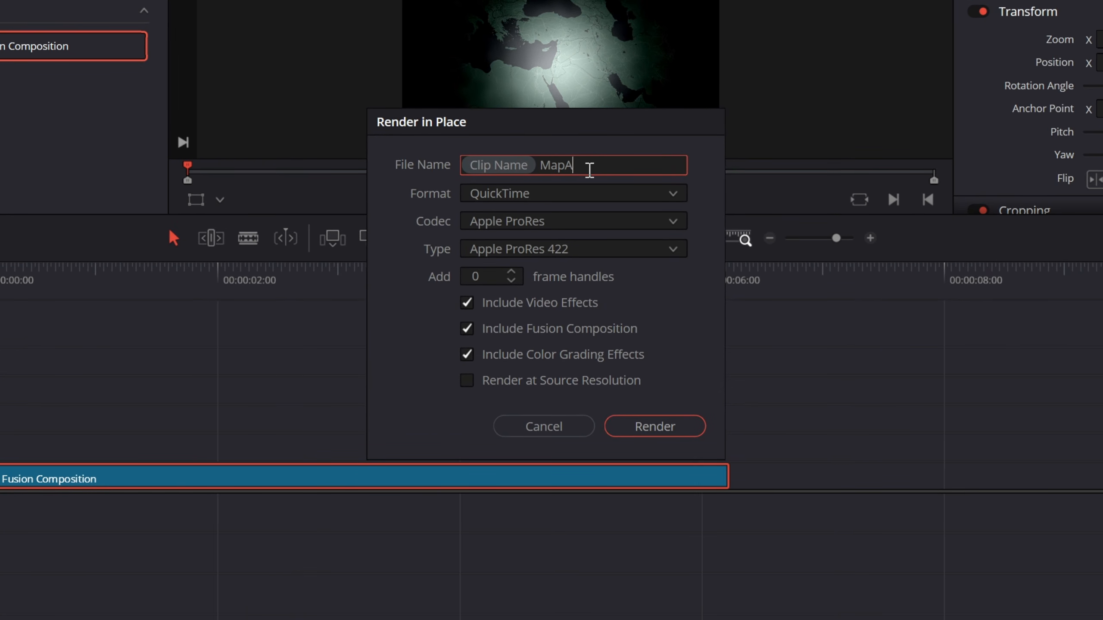
Keep QuickTime, Apple ProRes and Apple ProRes 422 as the output settings and render the clip into the chosen folder.
click(561, 191)
click(562, 192)
click(540, 217)
click(540, 216)
click(534, 246)
click(534, 245)
click(536, 249)
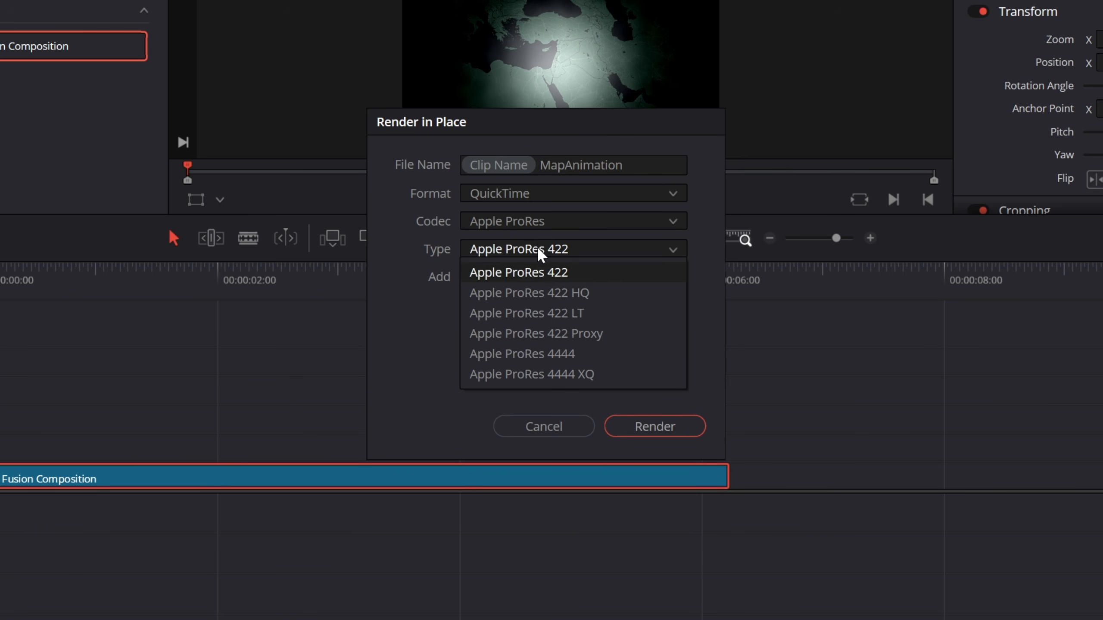
click(560, 221)
scroll(534, 299, down, 2)
click(444, 360)
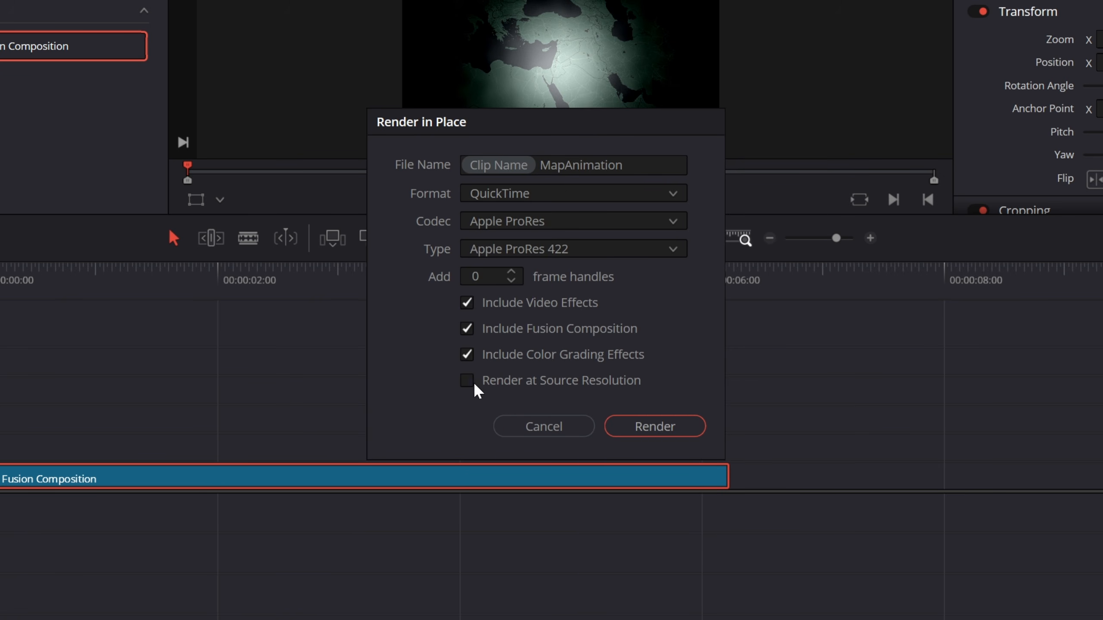
click(646, 428)
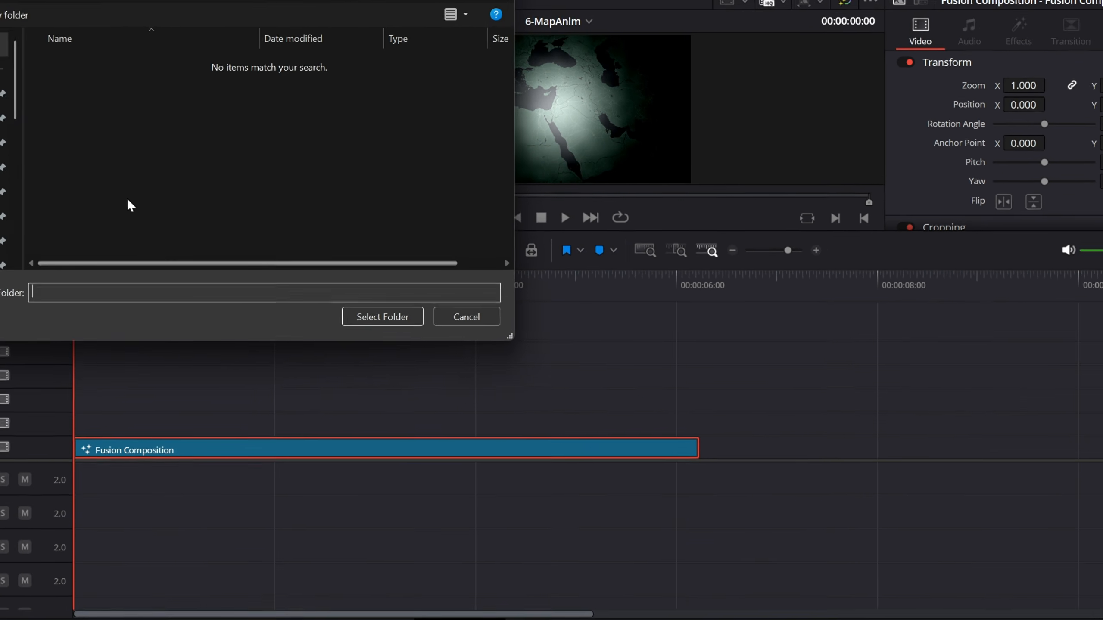
click(390, 317)
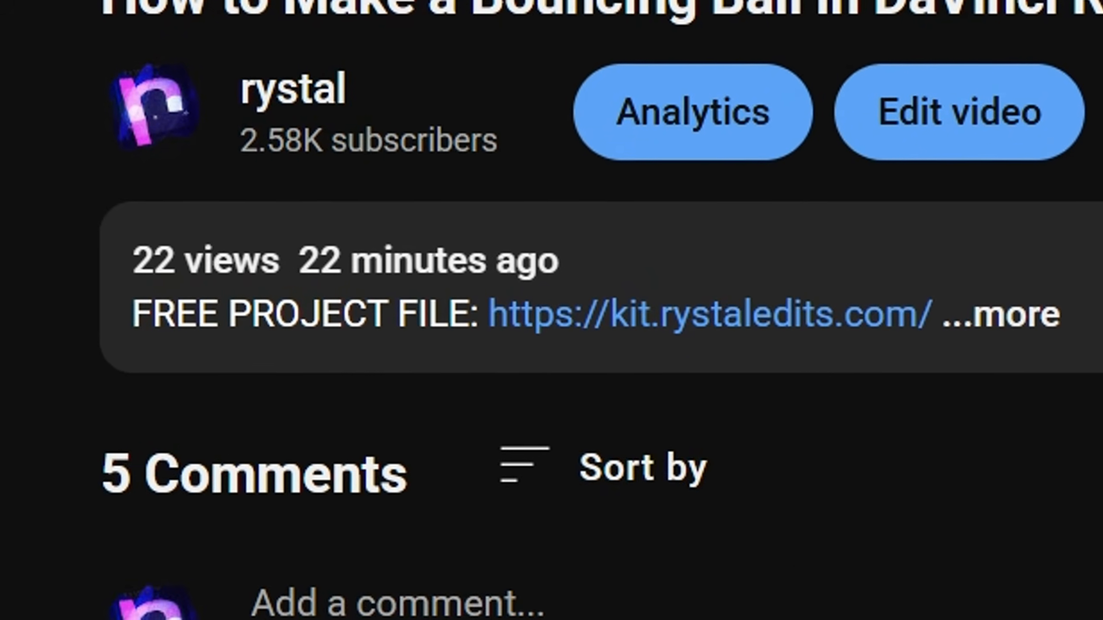
Copy the rendered MapAnimation.mov clip and restore the original Fusion Composition on V1.
click(503, 361)
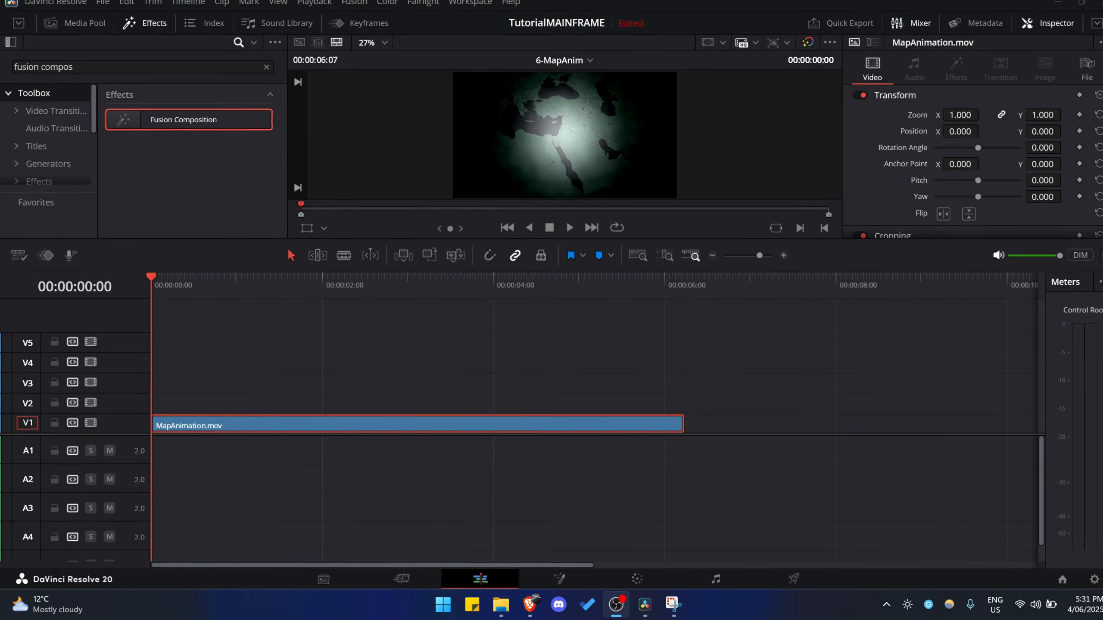
click(389, 502)
click(244, 429)
click(238, 399)
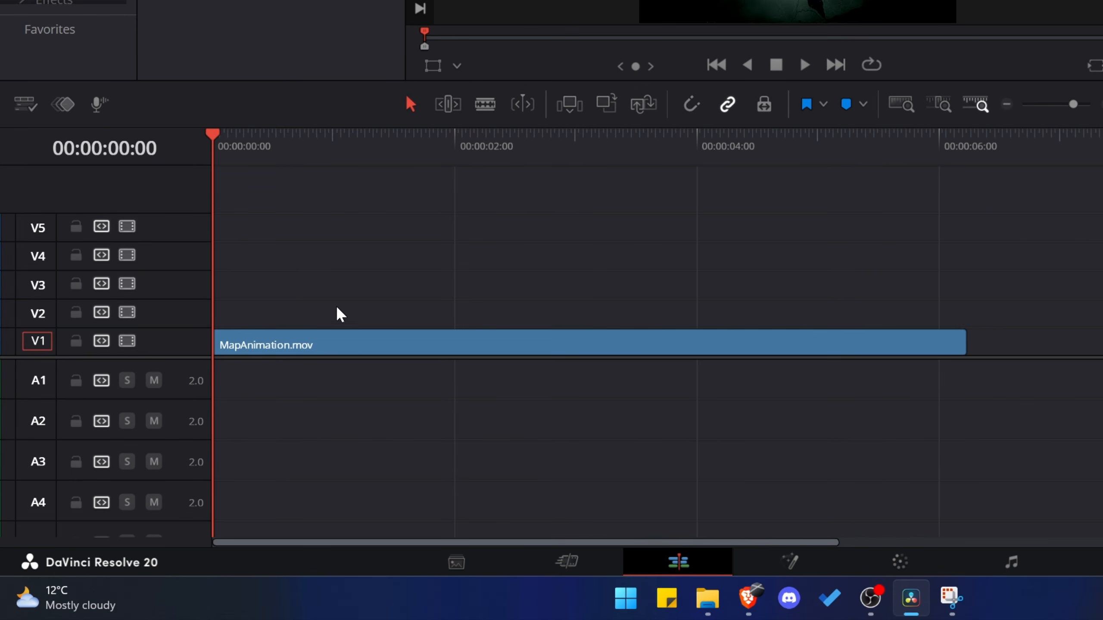
click(241, 348)
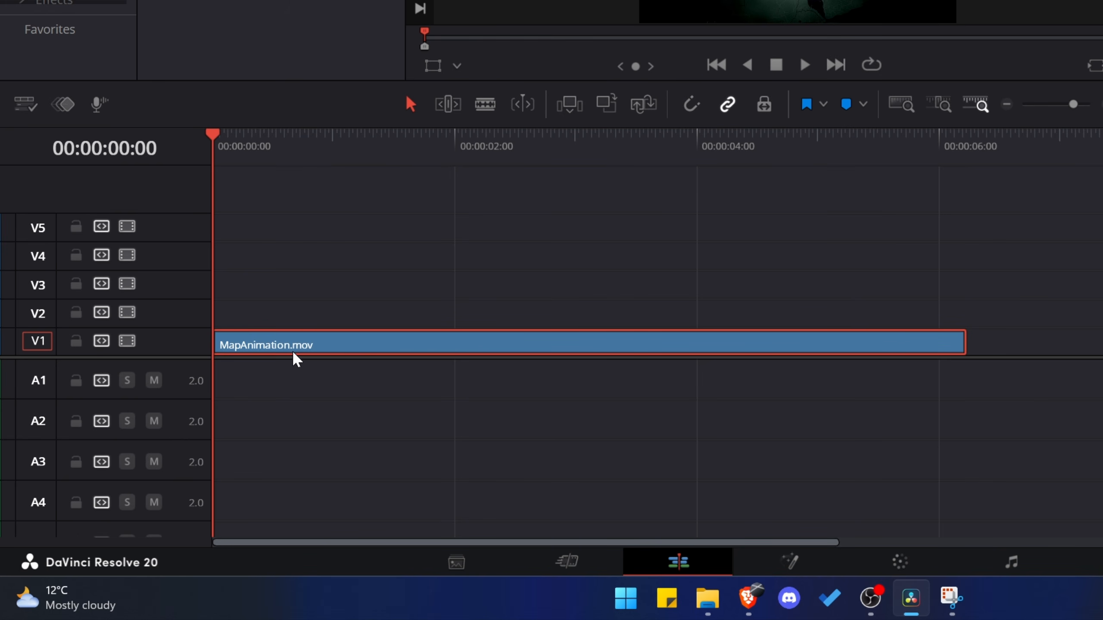
click(306, 311)
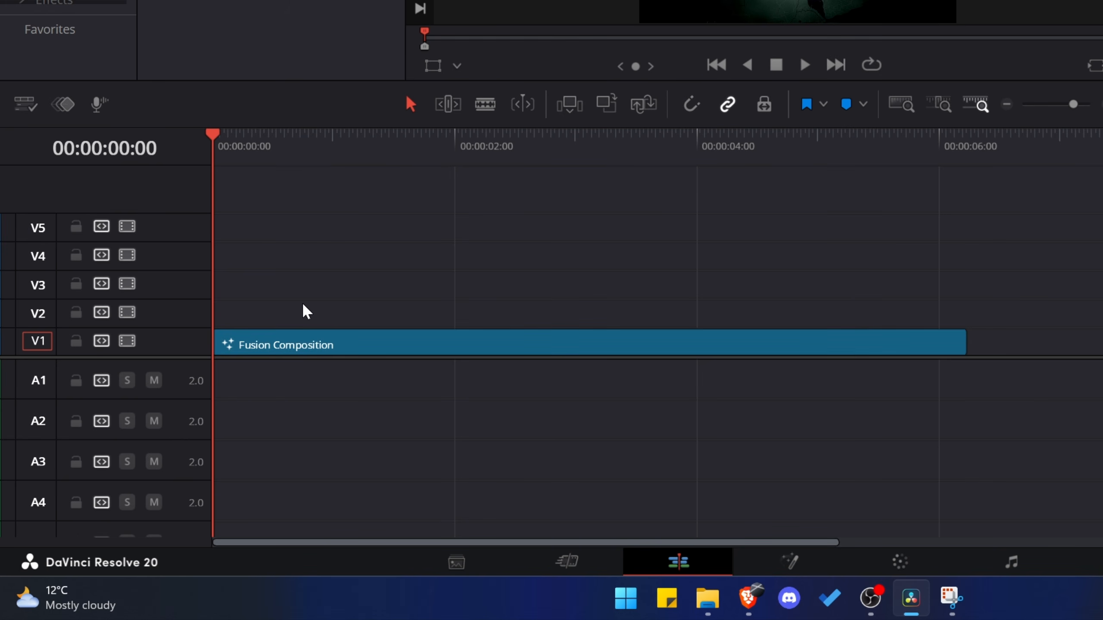
click(288, 347)
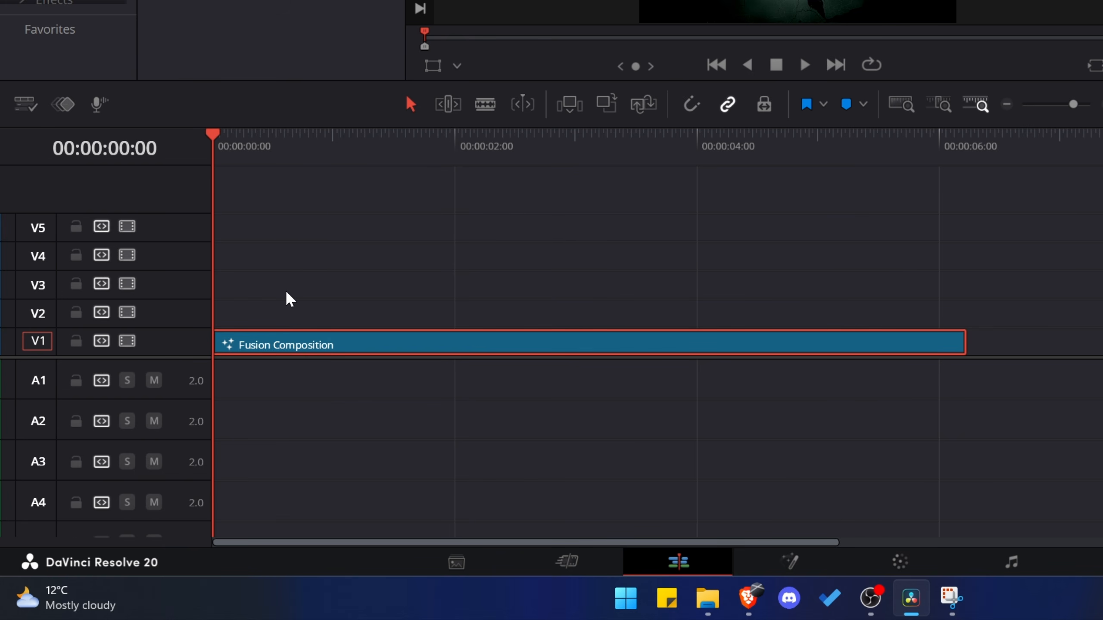
Paste MapAnimation.mov into the timeline and move it to V2 directly above the Fusion Composition.
scroll(286, 292, down, 7)
click(481, 143)
key(ctrl+v)
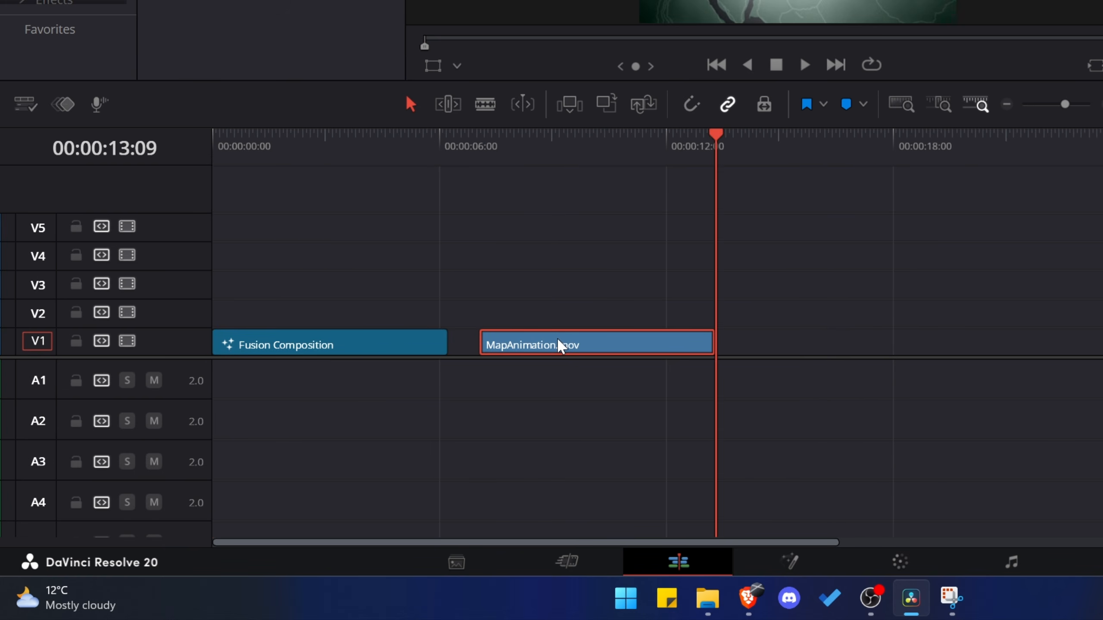
drag(548, 341, 279, 319)
click(453, 294)
key(Home)
scroll(453, 294, up, 8)
Disable the Fusion Composition clip on V1 and select MapAnimation.mov on V2.
click(385, 353)
key(d)
click(322, 253)
scroll(322, 308, down, 2)
click(321, 310)
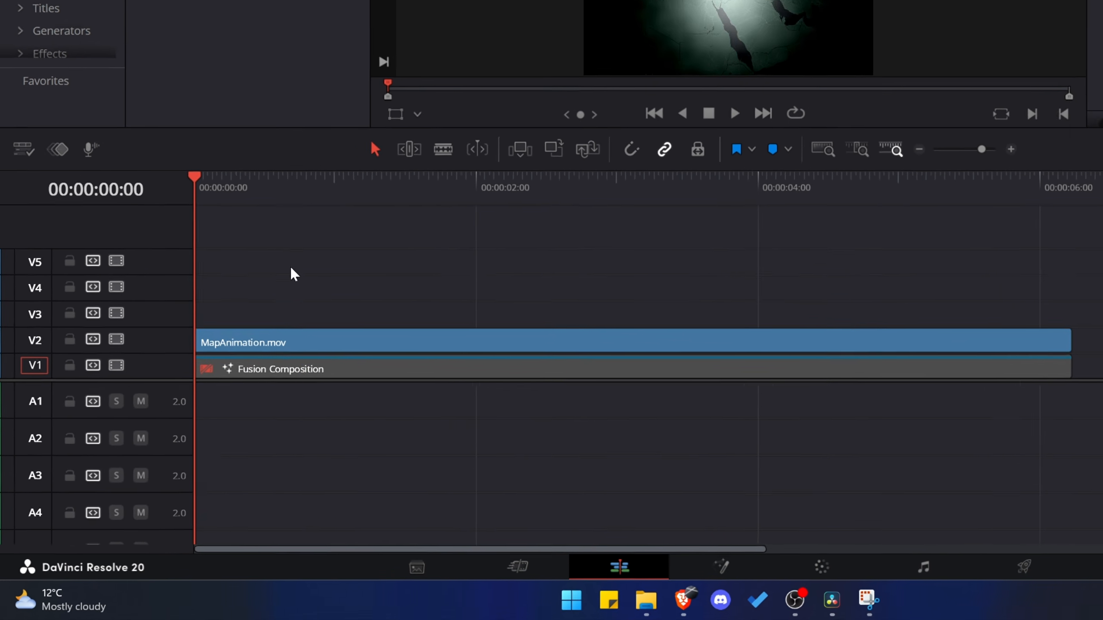
click(300, 343)
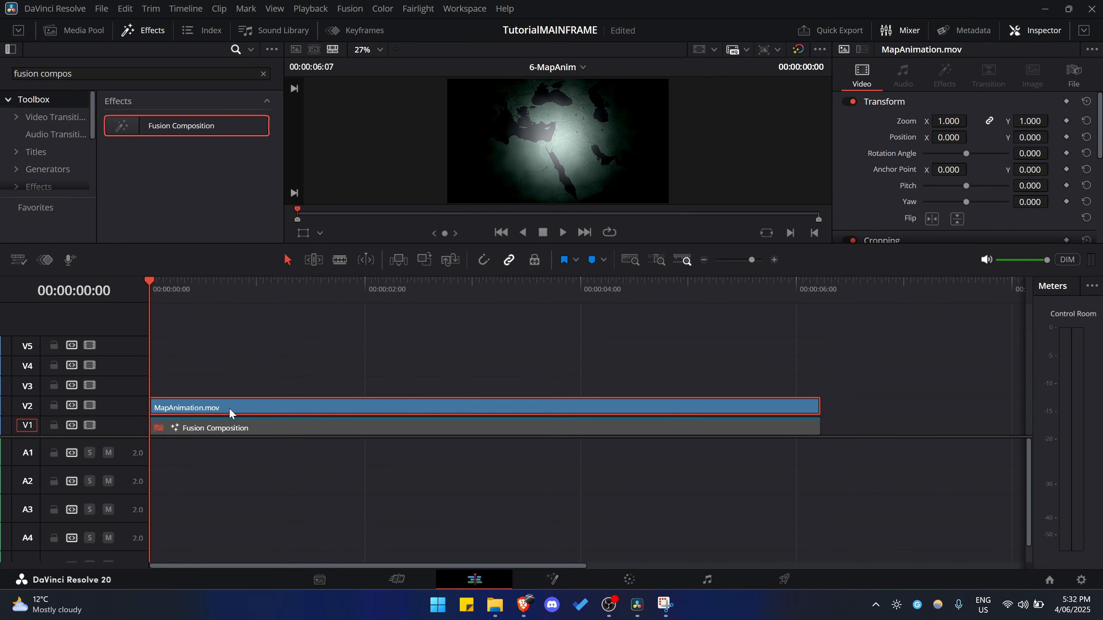
Open MapAnimation.mov for color grading and set its Hue to 84.00 in the Primaries.
key(shift+6)
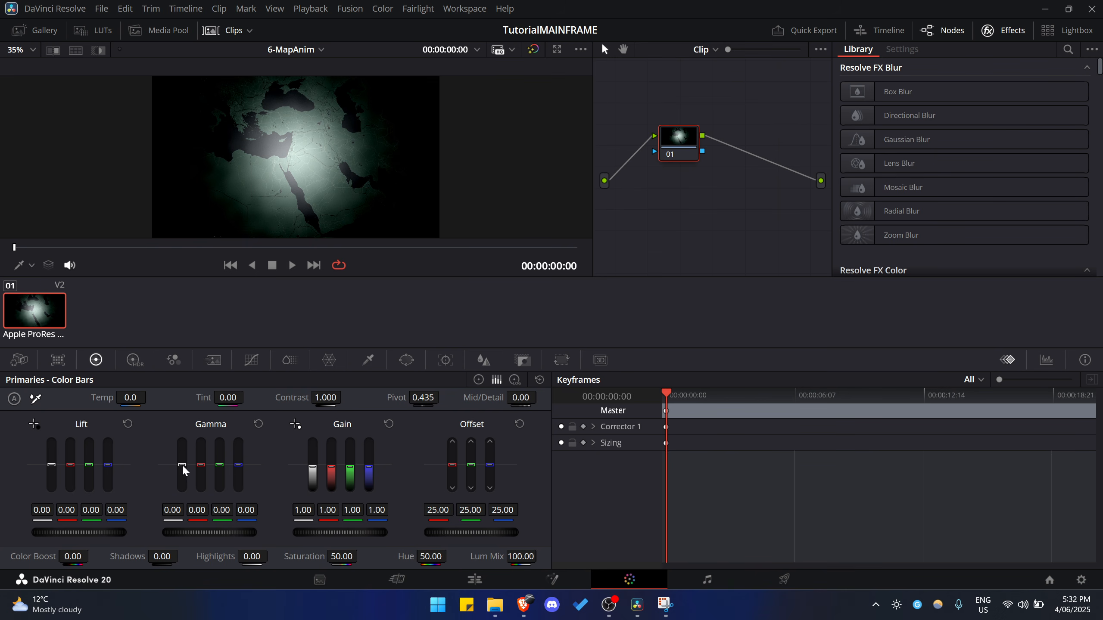
drag(430, 557, 448, 557)
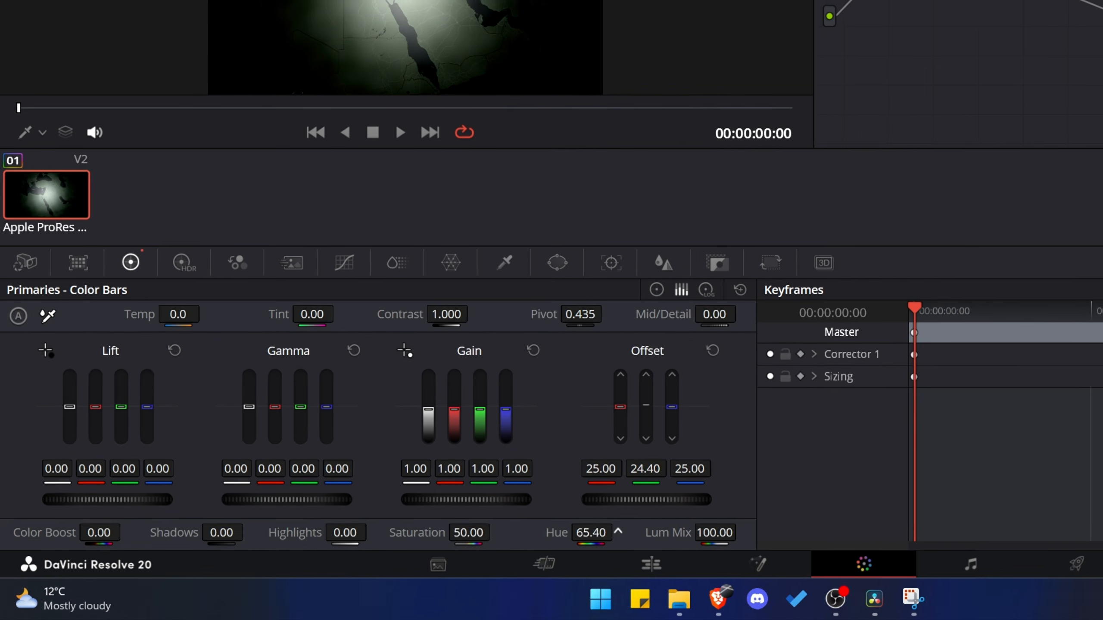
drag(430, 557, 451, 557)
mouse_move(613, 529)
mouse_down()
mouse_move(634, 529)
mouse_move(623, 530)
mouse_up()
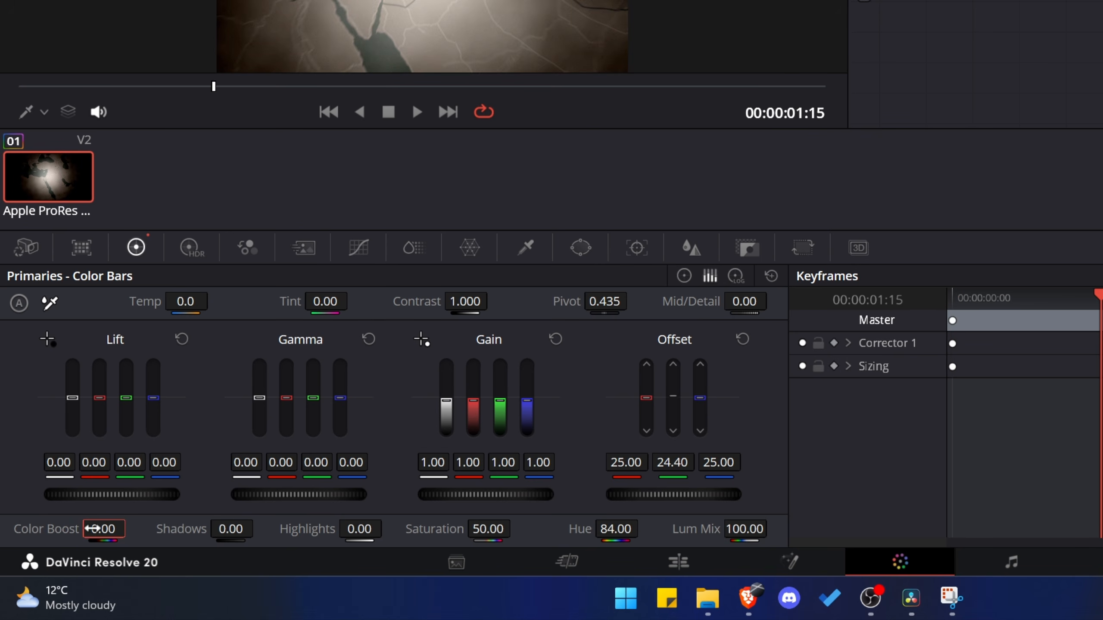
Set the clip's Color Boost to 43.50, Shadows to 10.50, Highlights to -73.50 and Contrast to 1.138.
drag(92, 529, 131, 527)
drag(357, 533, 389, 532)
key(ctrl+z)
drag(216, 531, 247, 531)
drag(159, 554, 129, 554)
drag(275, 553, 261, 553)
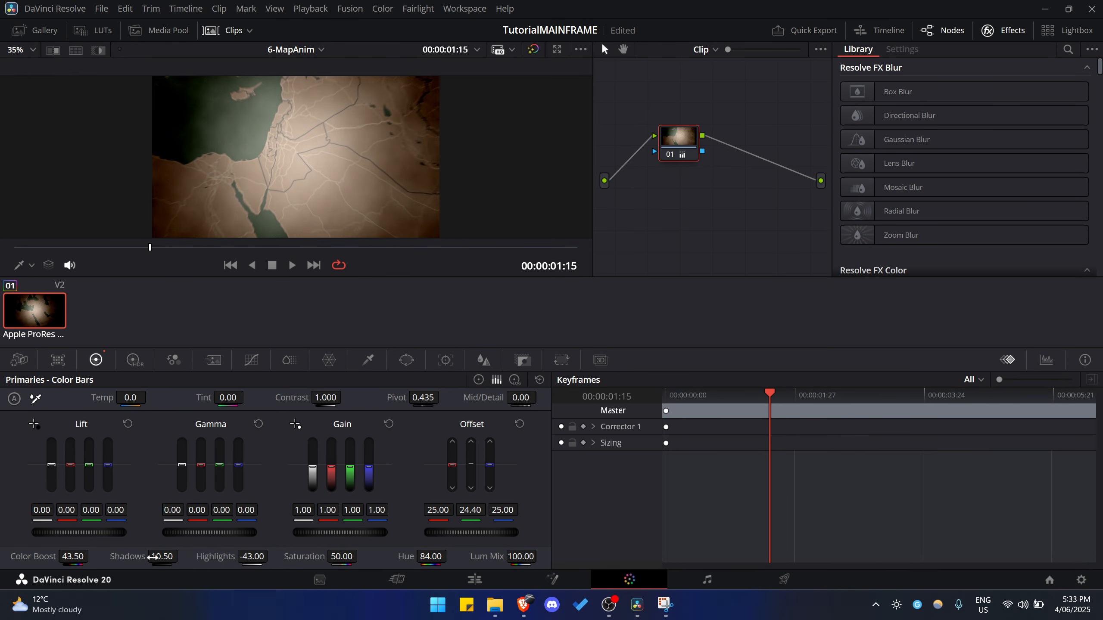
drag(326, 398, 345, 397)
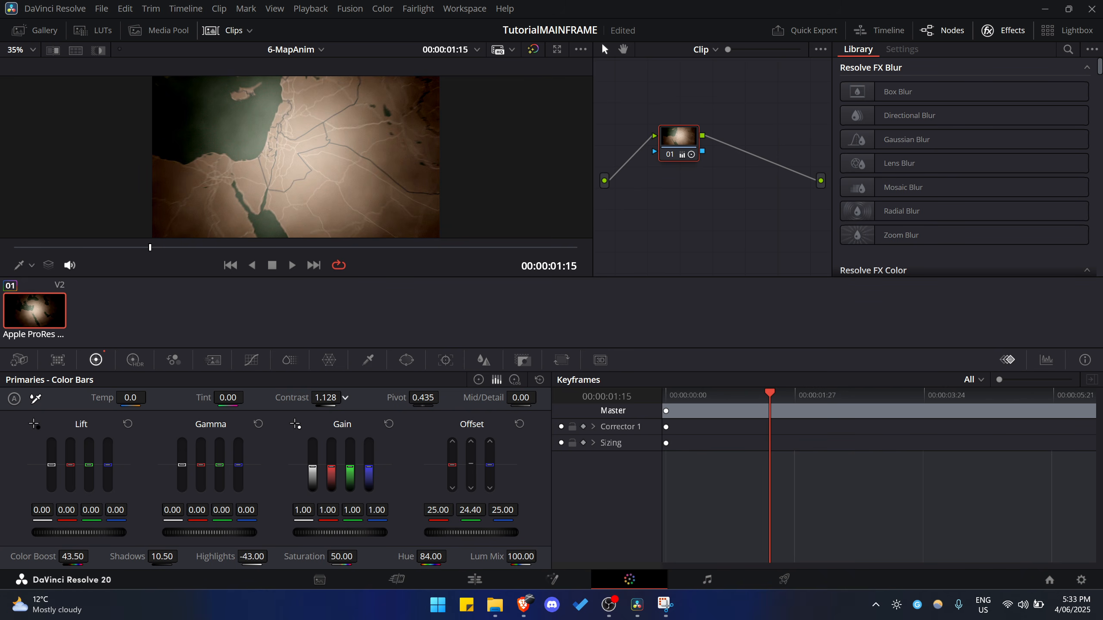
drag(256, 557, 248, 557)
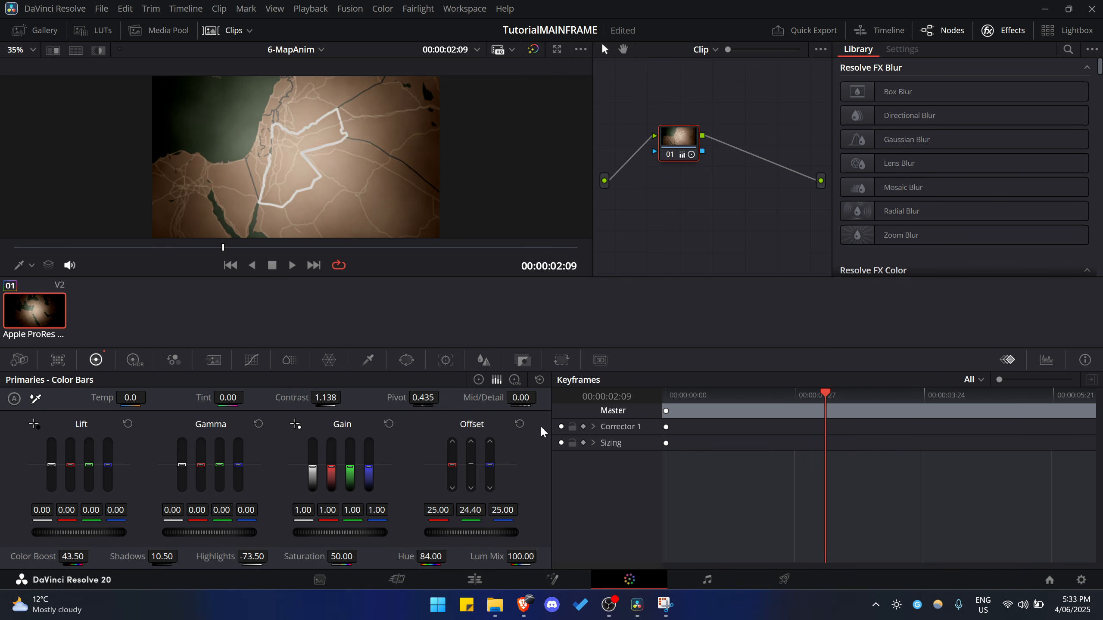
Return to the edit timeline, duplicate MapAnimation.mov from V2 onto V3, and set the copy's composite mode to Linear Burn.
click(475, 579)
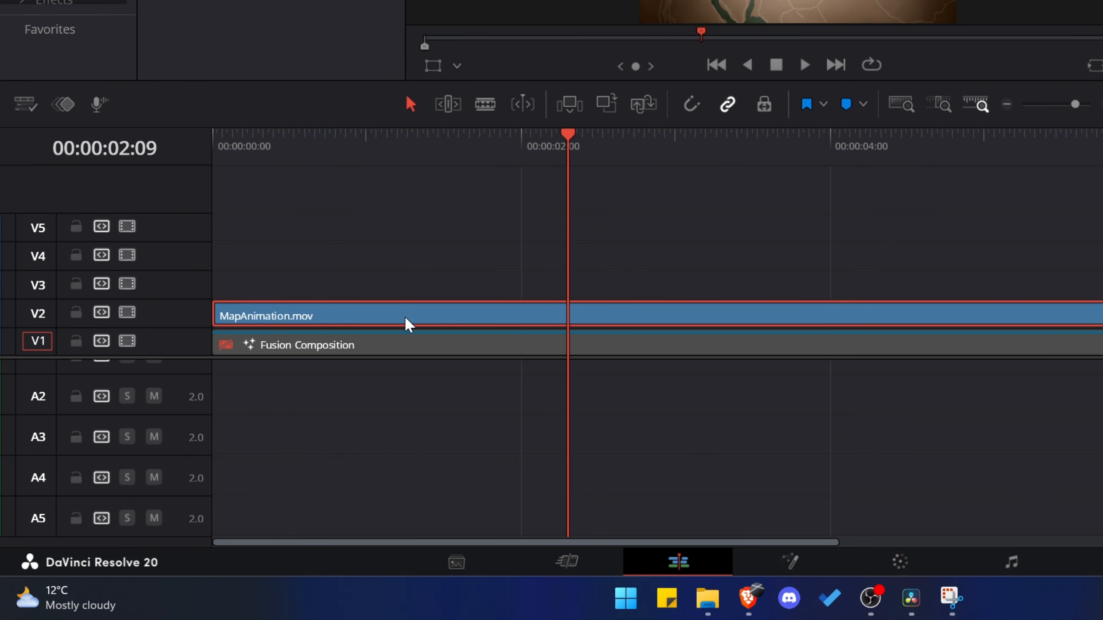
drag(396, 307, 394, 289)
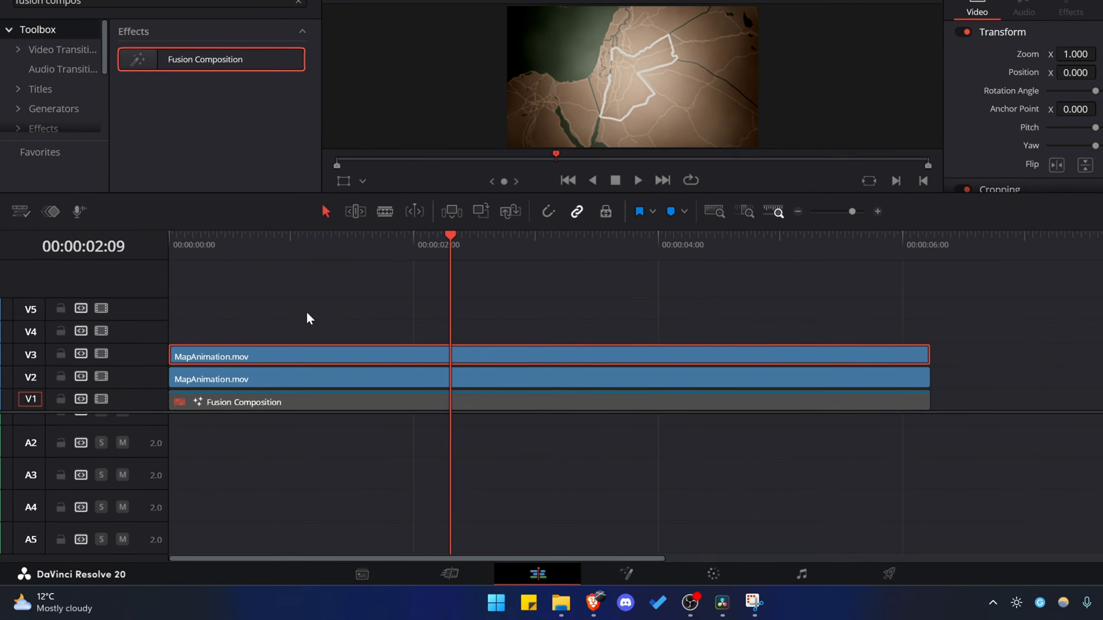
click(977, 177)
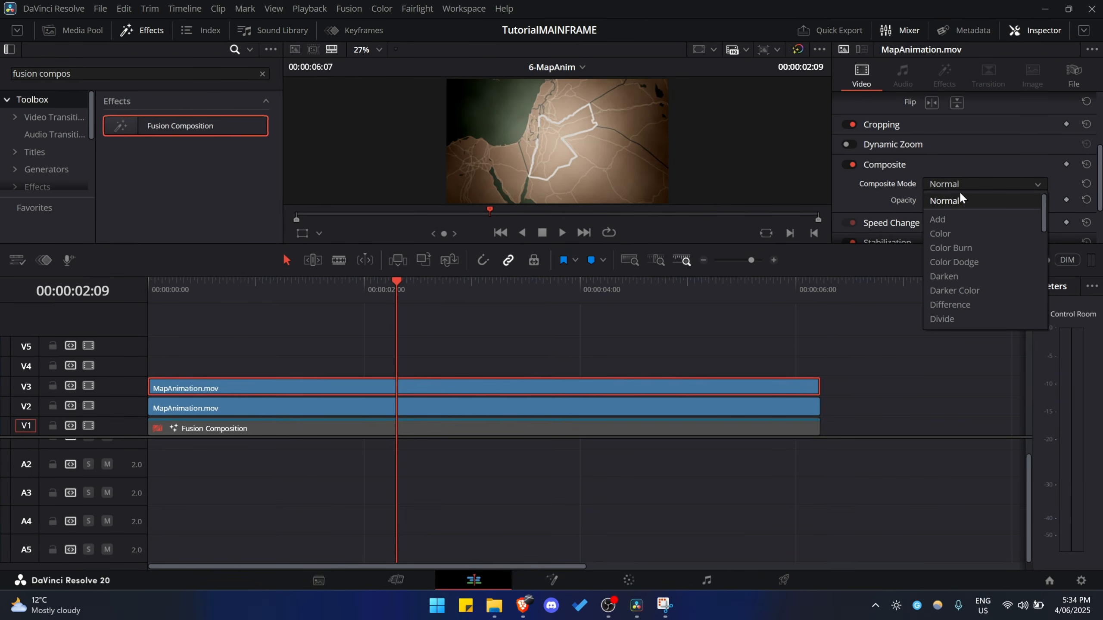
scroll(947, 243, down, 6)
scroll(953, 269, up, 1)
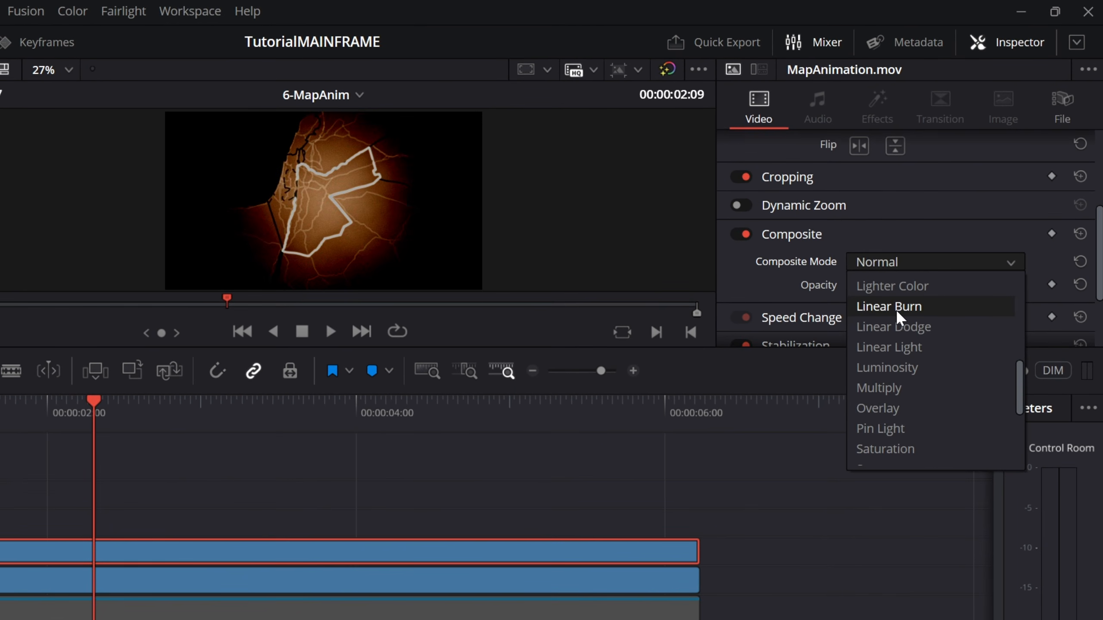
click(896, 309)
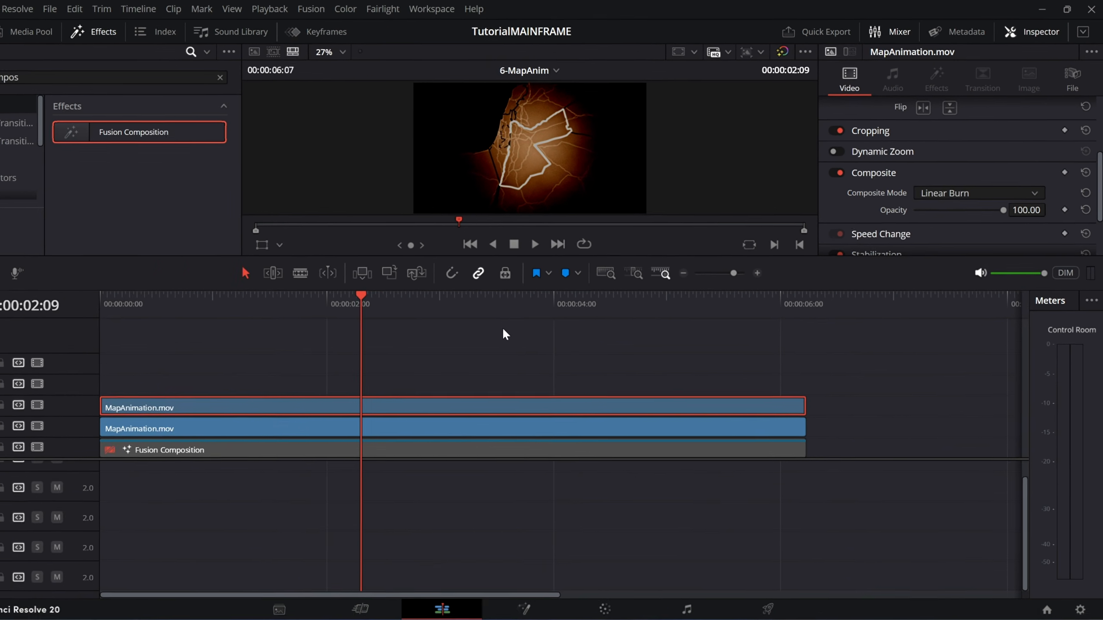
Enlarge the viewer and play the animation with the V3 Linear Burn copy disabled and enabled to compare the looks.
drag(532, 342, 534, 382)
drag(389, 398, 149, 400)
key(space)
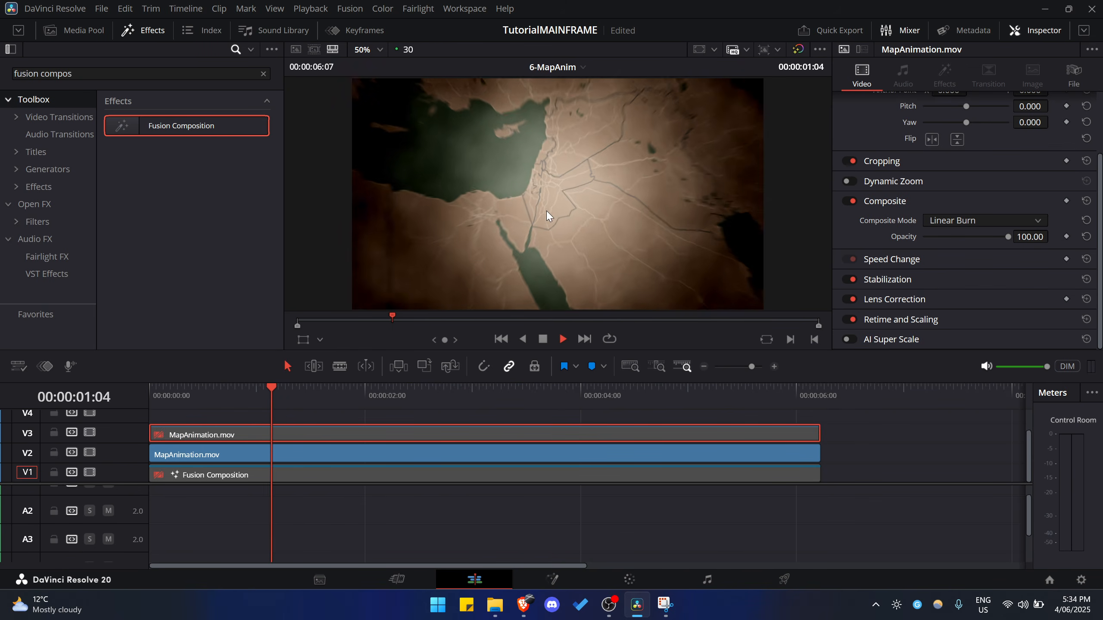
drag(383, 393, 181, 397)
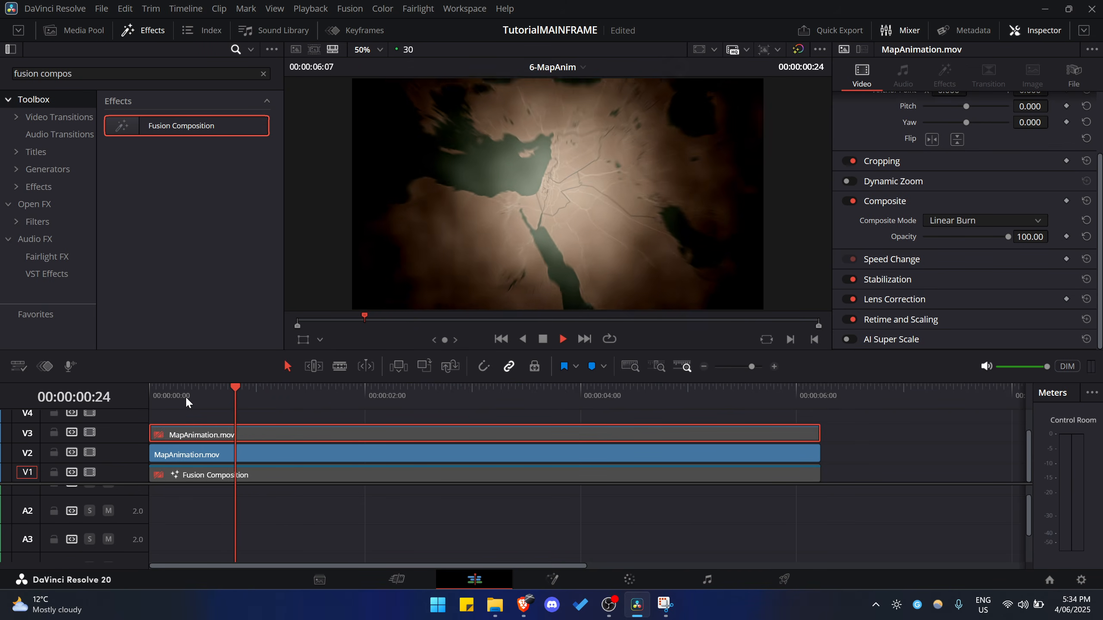
key(d)
drag(278, 394, 197, 396)
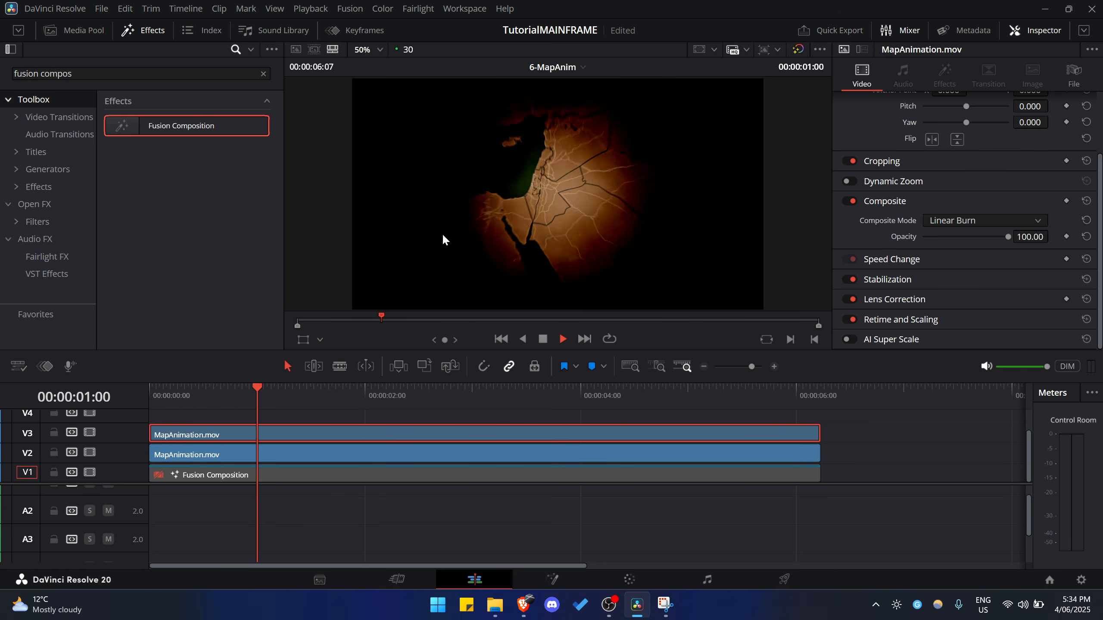
click(354, 395)
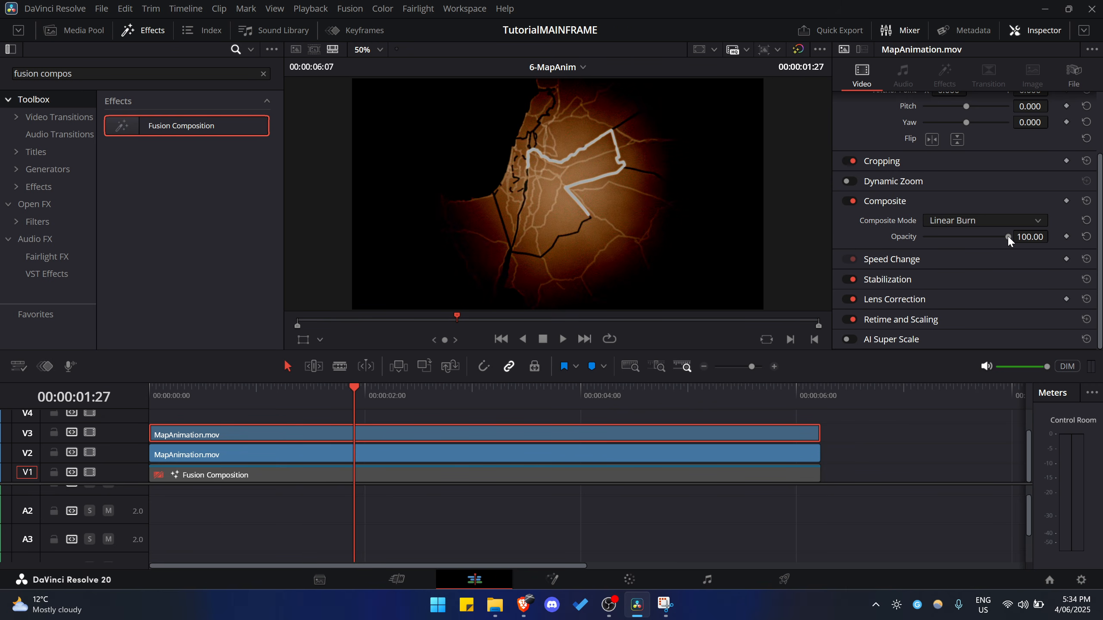
Lower the opacity of the Linear Burn copy on V3 and check the frame around the Jordan outline.
drag(1008, 239, 965, 240)
drag(333, 399, 362, 400)
Grade the V3 clip with Contrast 1.508, Highlights -100.00, Saturation 100.00 and Color Boost 100.00.
click(629, 579)
right_click(678, 141)
click(176, 406)
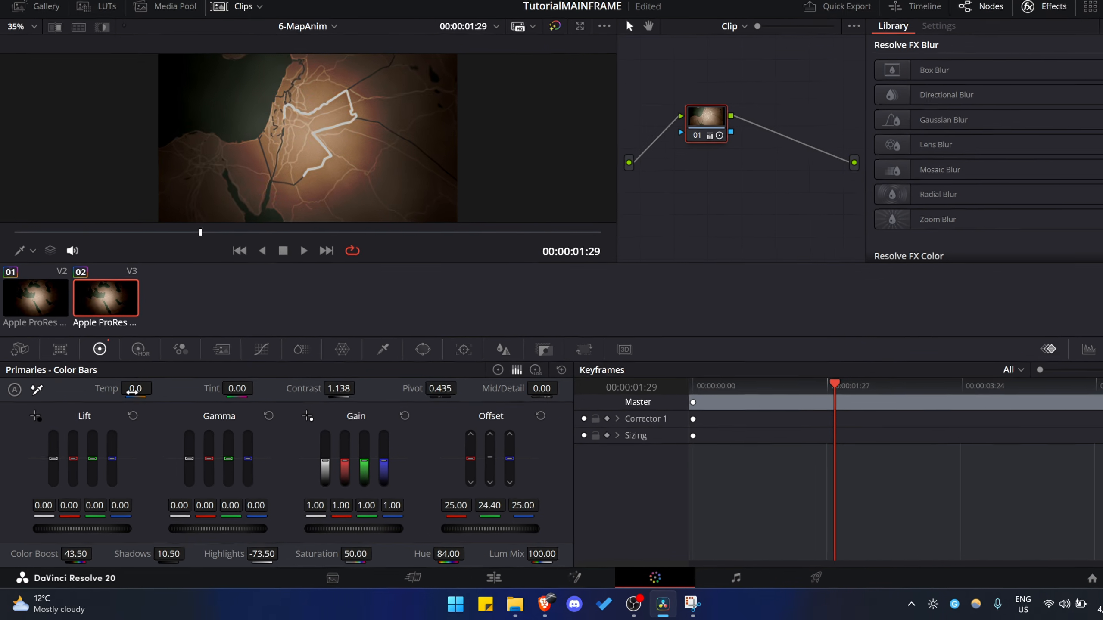
drag(132, 391, 157, 391)
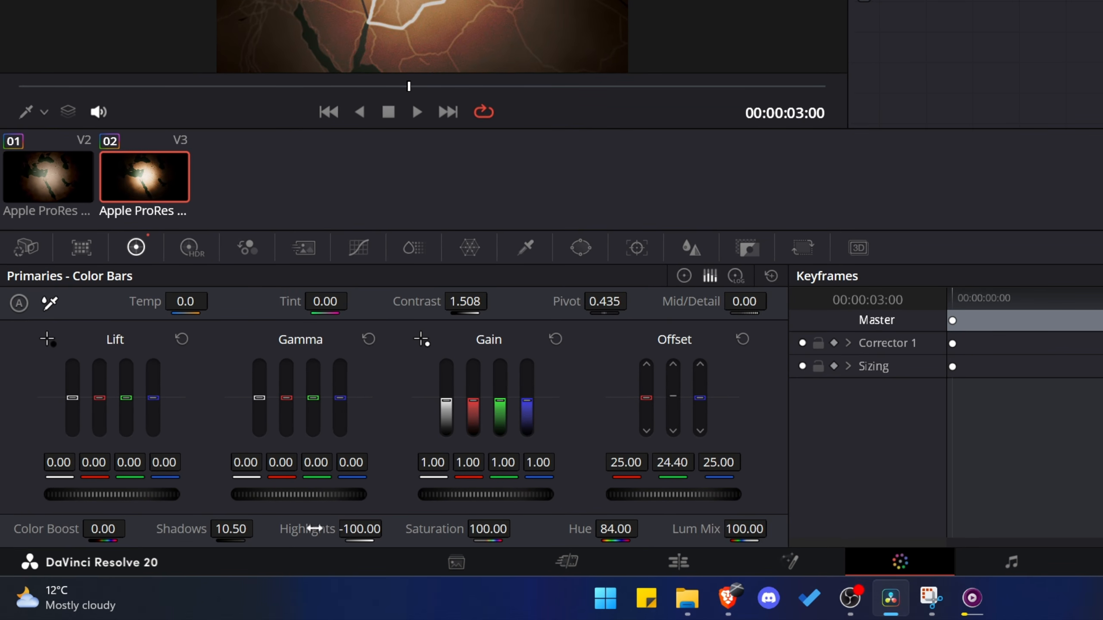
drag(102, 529, 147, 529)
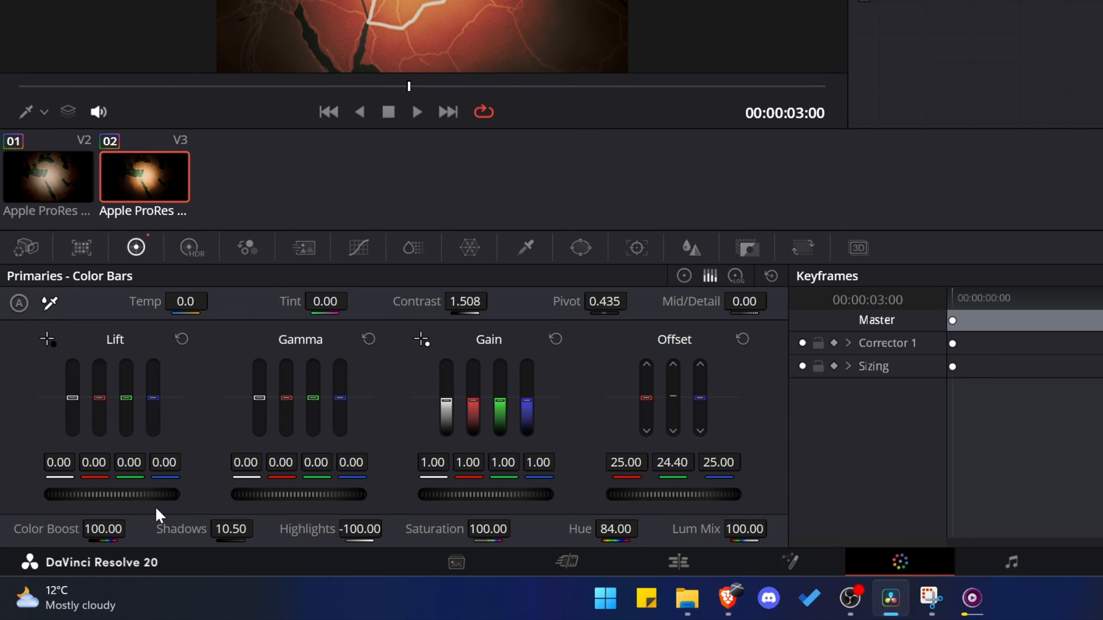
mouse_move(488, 527)
mouse_down()
mouse_move(460, 527)
mouse_move(489, 527)
mouse_up()
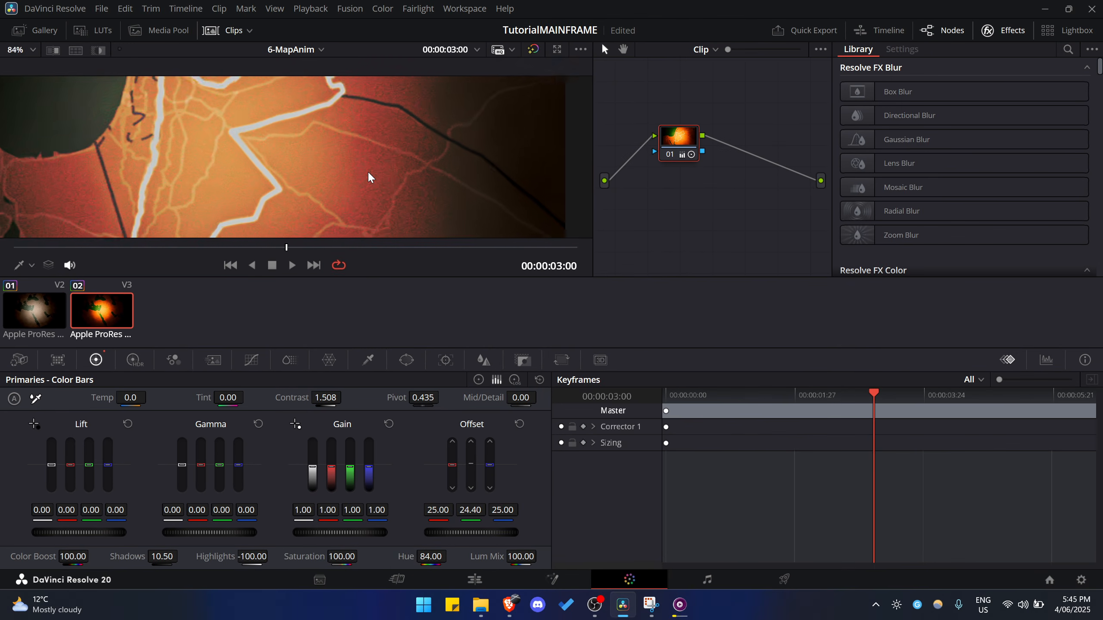
Return to the edit timeline, set the V3 copy's opacity to 65.65, and play the animation from the start.
scroll(369, 179, down, 5)
click(475, 580)
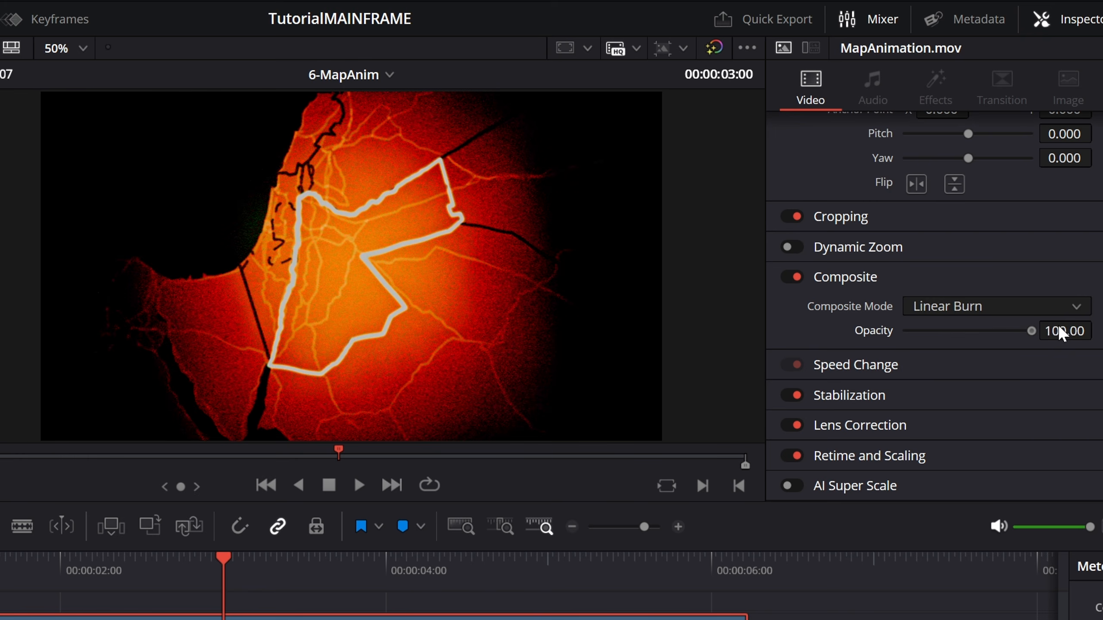
drag(967, 236, 994, 238)
mouse_move(1008, 332)
mouse_down()
mouse_move(1078, 340)
mouse_move(869, 315)
mouse_move(915, 309)
mouse_move(963, 321)
mouse_move(842, 330)
mouse_move(1083, 339)
mouse_move(958, 333)
mouse_move(988, 331)
mouse_up()
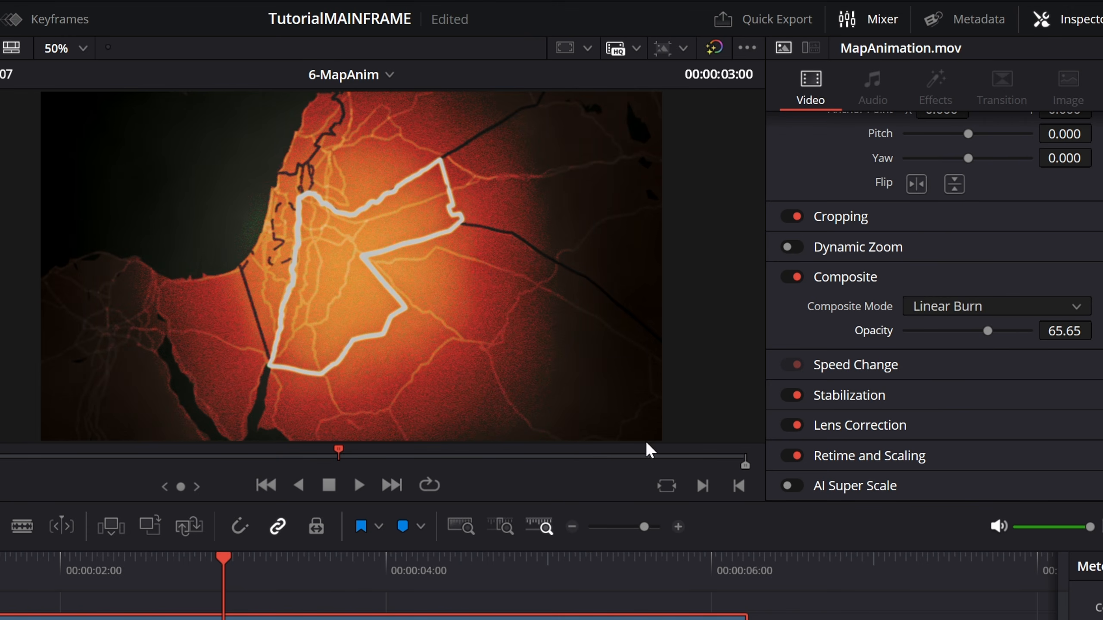
drag(142, 571, 98, 424)
key(space)
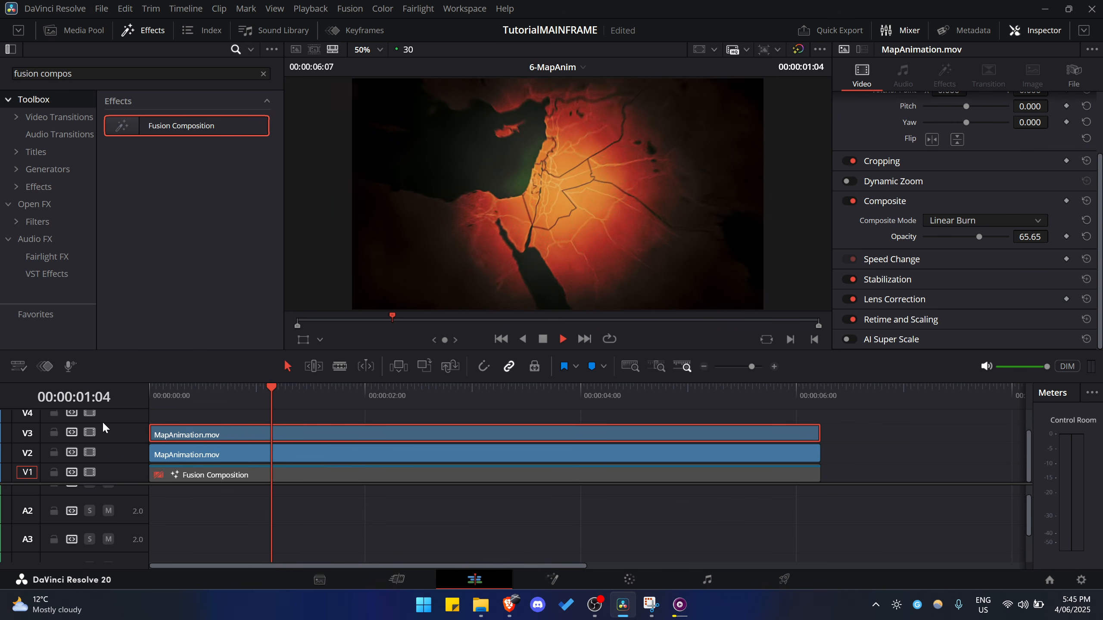